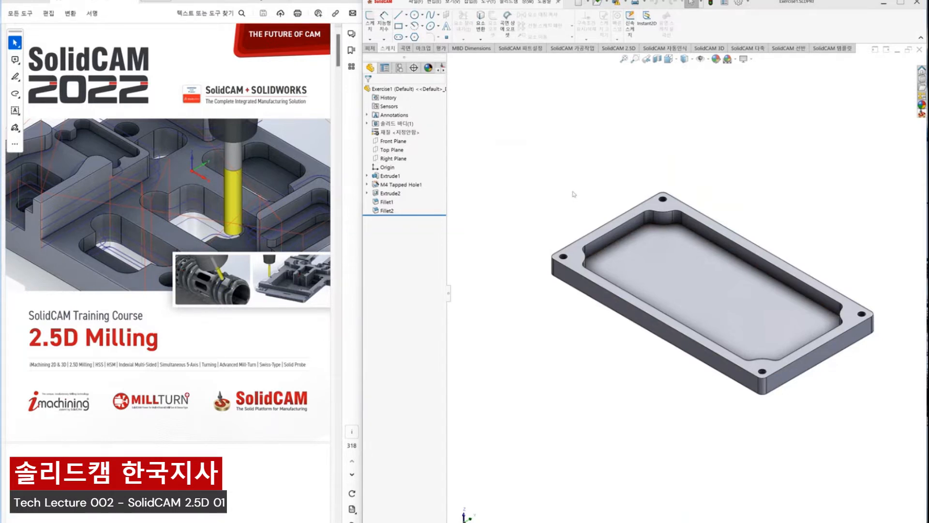
{"action": "scroll", "coordinate": [745, 318], "scroll_direction": "down", "scroll_amount": 3}
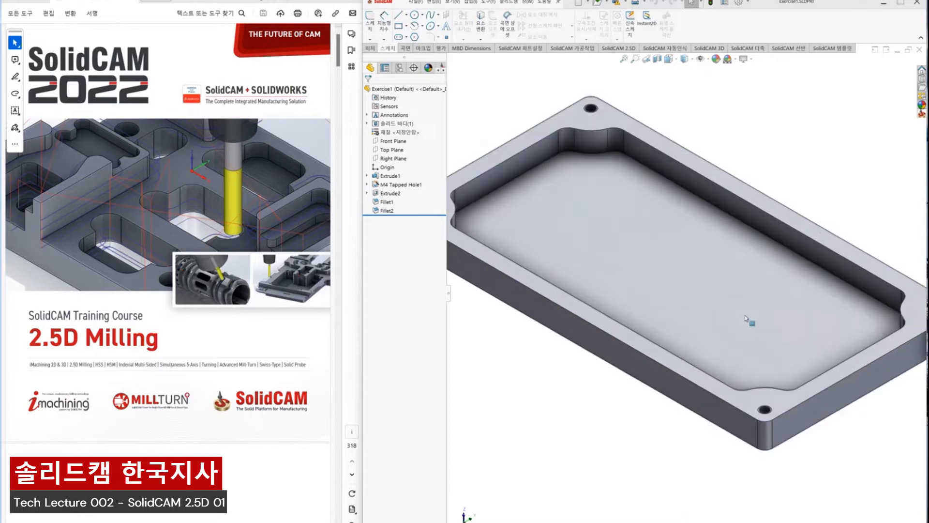
{"action": "scroll", "coordinate": [746, 318], "scroll_direction": "up", "scroll_amount": 3}
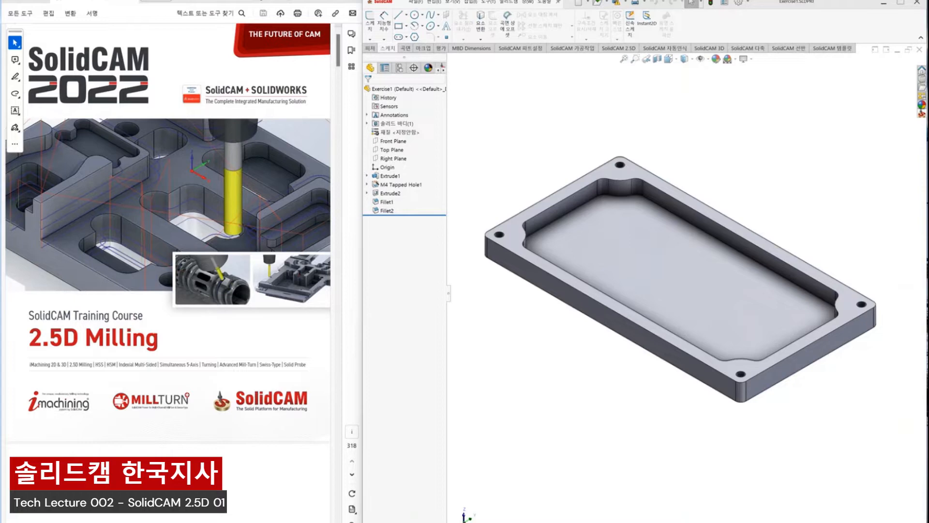
- Switch to the web browser with the SolidCAM documentation page, maximize it and open the SolidCAM 2022 documents
{"action": "left_click_drag", "start_coordinate": [515, 522], "coordinate": [537, 65]}
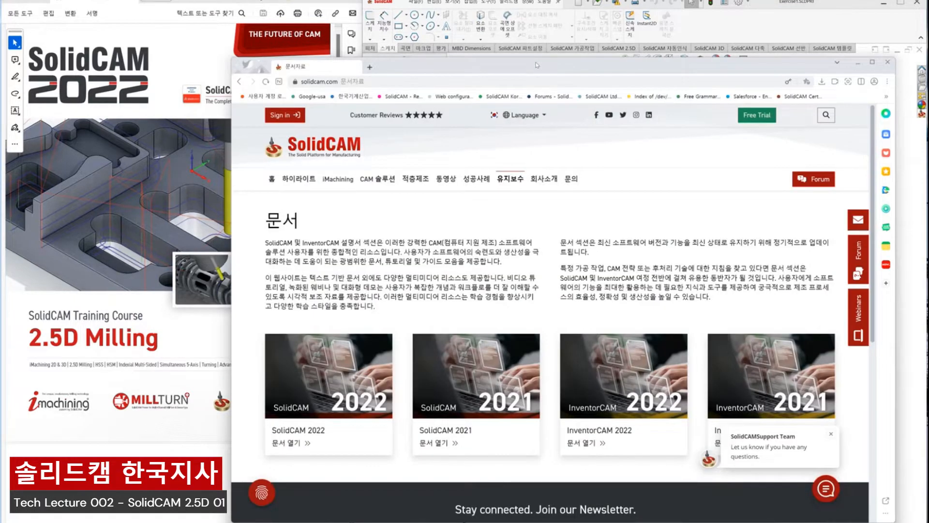
{"action": "double_click", "coordinate": [536, 65]}
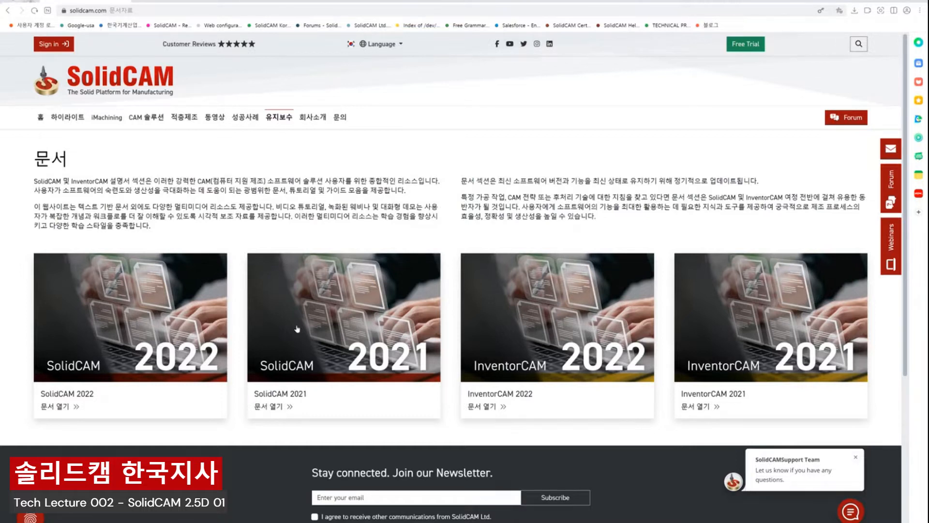
{"action": "left_click", "coordinate": [172, 358]}
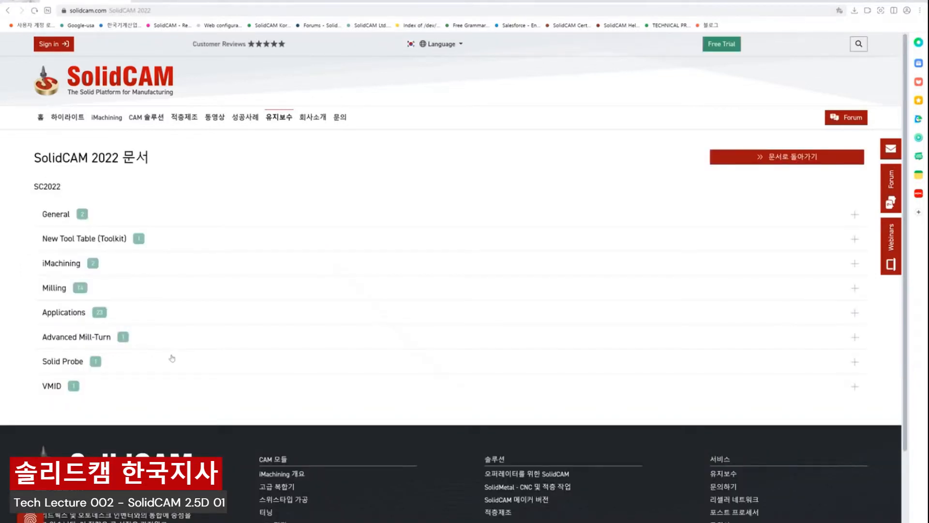
- Look through the documents offered in the General, iMachining and Milling categories of the SolidCAM 2022 documentation
{"action": "left_click", "coordinate": [53, 214]}
{"action": "scroll", "coordinate": [204, 193], "scroll_direction": "down", "scroll_amount": 3}
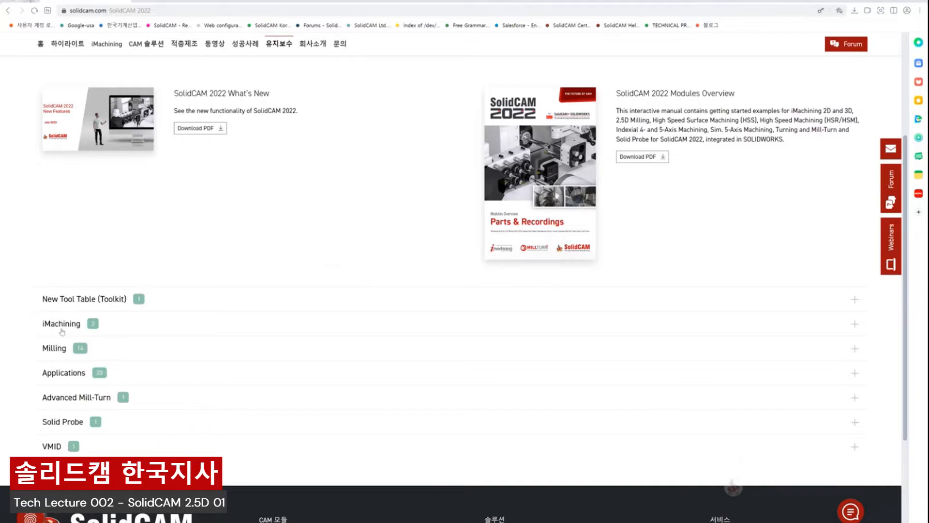
{"action": "left_click", "coordinate": [62, 321]}
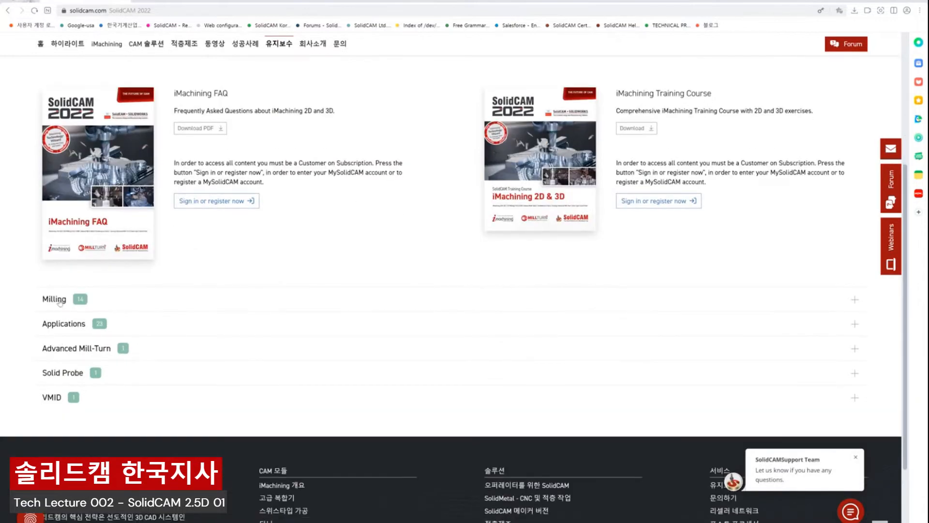
{"action": "left_click", "coordinate": [62, 300]}
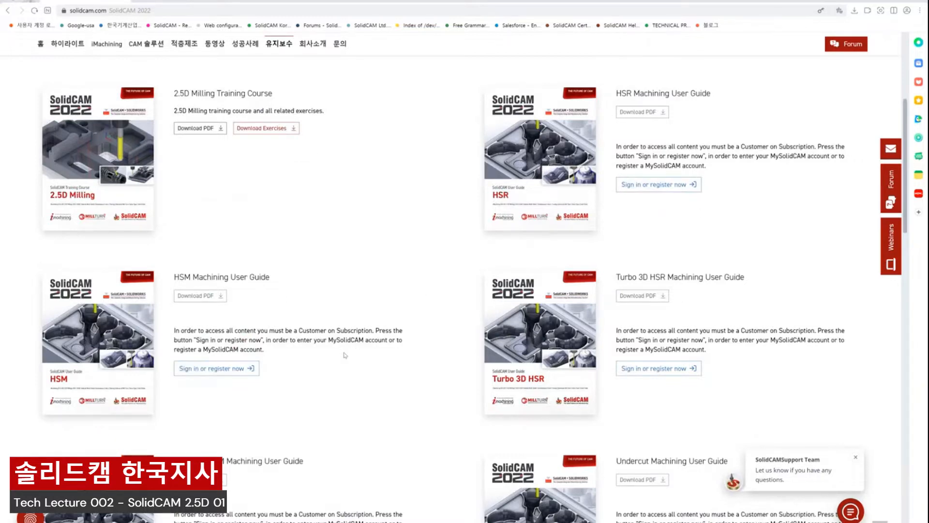
{"action": "scroll", "coordinate": [344, 355], "scroll_direction": "down", "scroll_amount": 6}
{"action": "scroll", "coordinate": [345, 355], "scroll_direction": "down", "scroll_amount": 5}
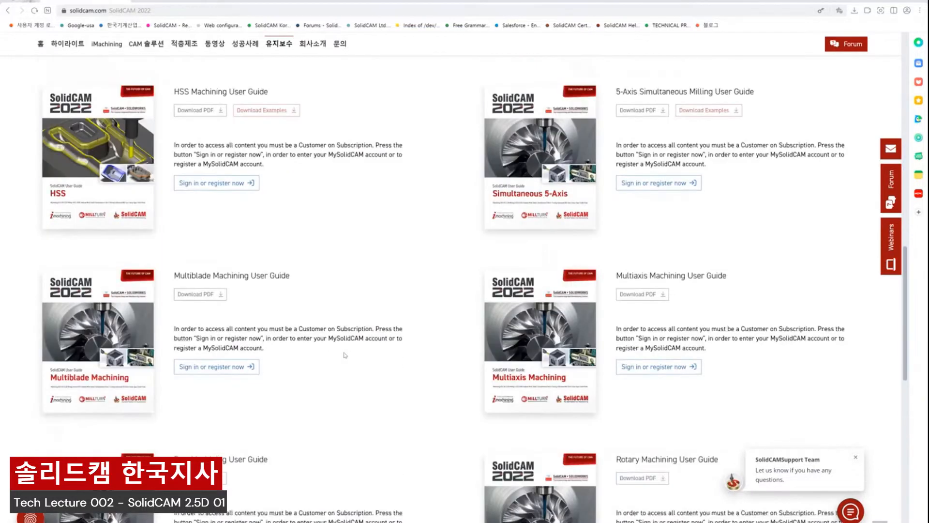
{"action": "scroll", "coordinate": [336, 306], "scroll_direction": "down", "scroll_amount": 4}
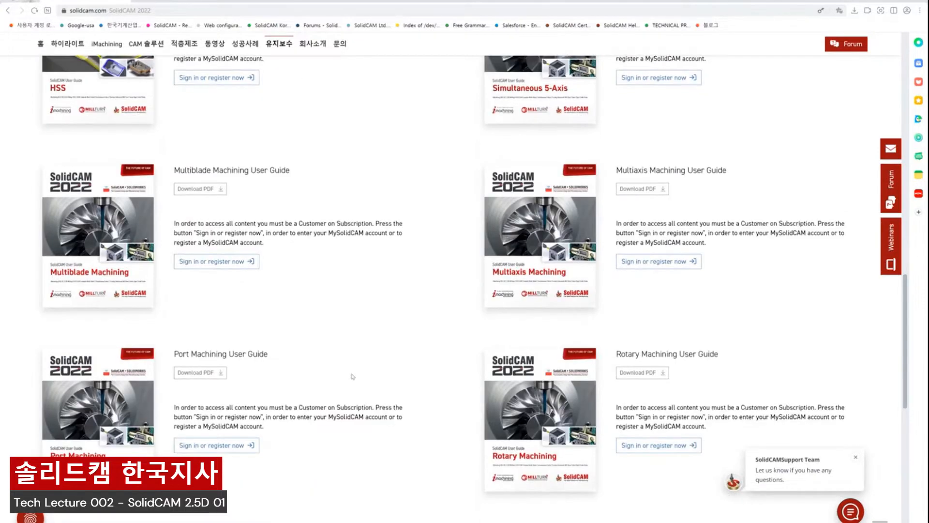
{"action": "scroll", "coordinate": [323, 376], "scroll_direction": "down", "scroll_amount": 3}
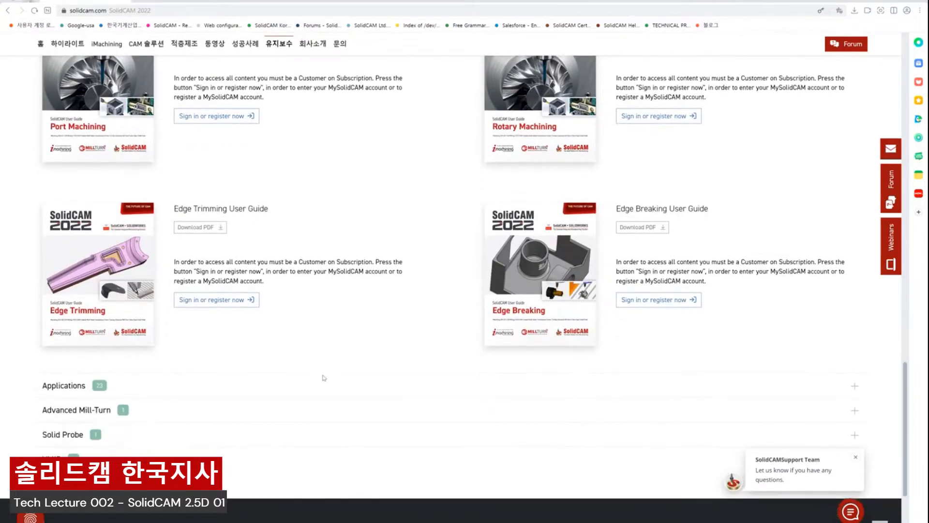
- Look through the application tutorials offered in the Applications category
{"action": "left_click", "coordinate": [91, 453]}
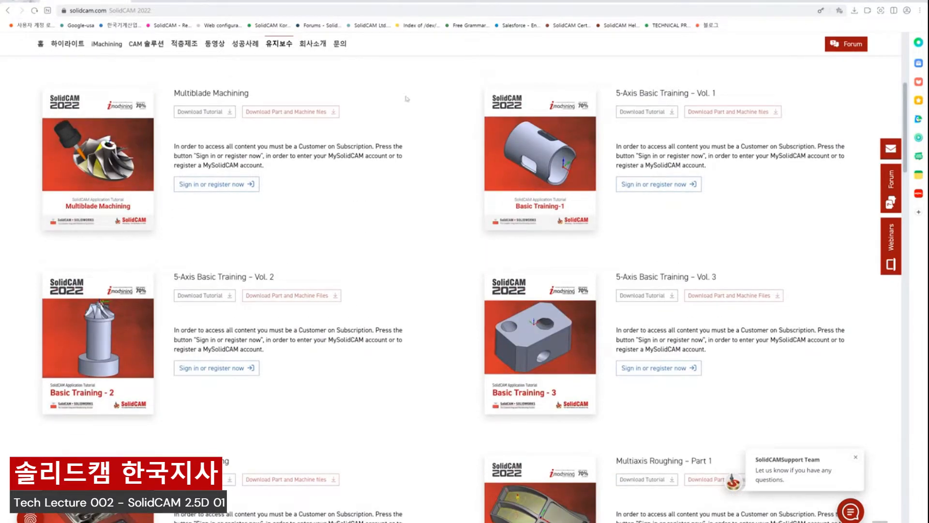
{"action": "scroll", "coordinate": [375, 379], "scroll_direction": "down", "scroll_amount": 2}
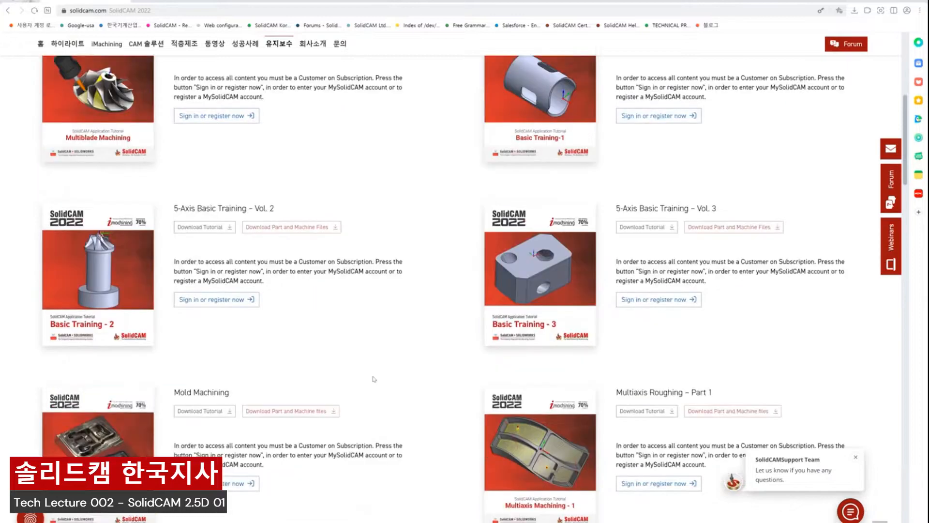
{"action": "scroll", "coordinate": [423, 347], "scroll_direction": "down", "scroll_amount": 7}
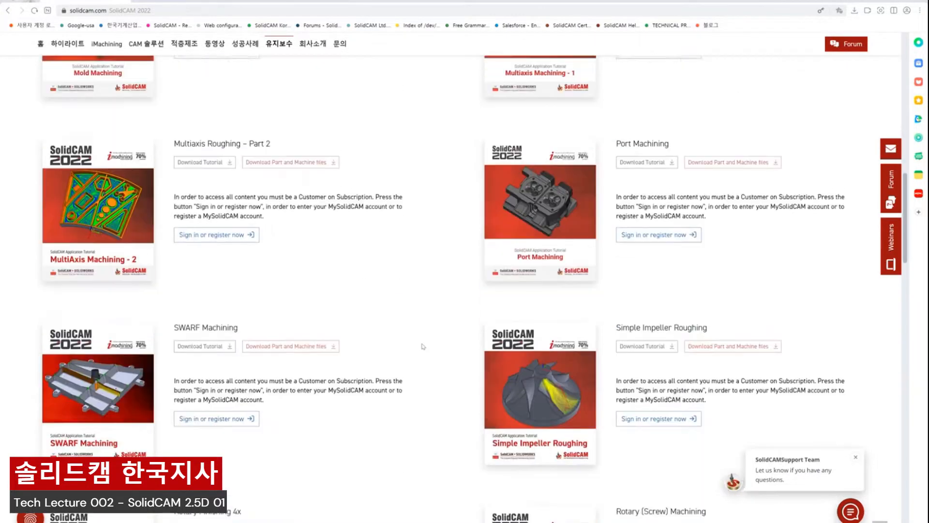
{"action": "scroll", "coordinate": [423, 346], "scroll_direction": "down", "scroll_amount": 2}
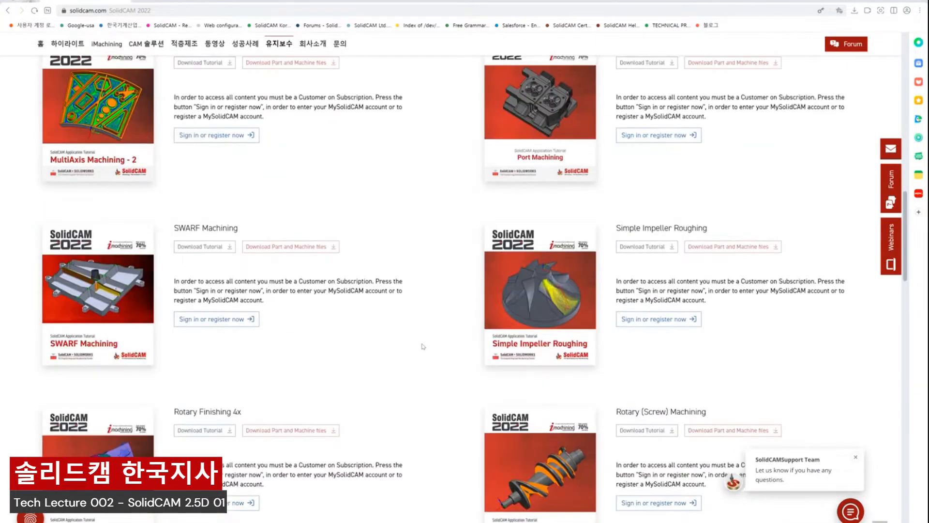
{"action": "scroll", "coordinate": [423, 347], "scroll_direction": "down", "scroll_amount": 5}
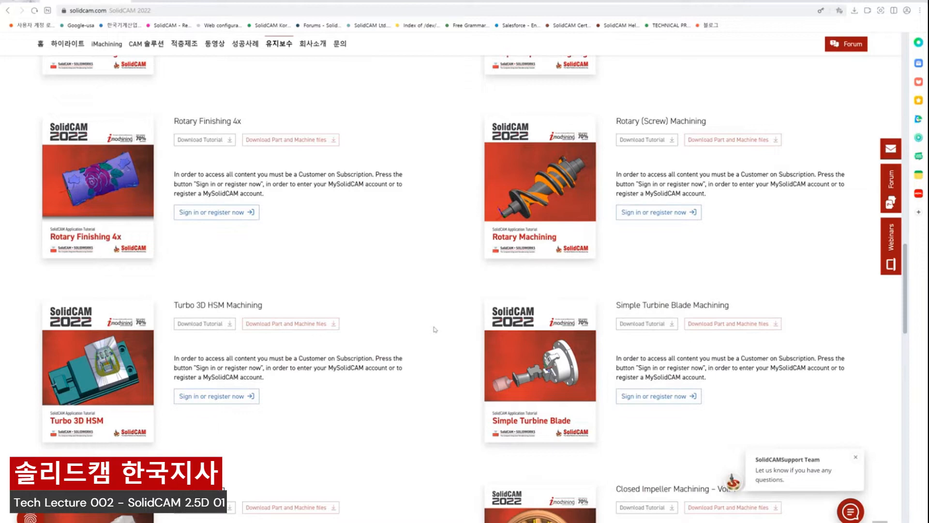
{"action": "scroll", "coordinate": [435, 330], "scroll_direction": "down", "scroll_amount": 5}
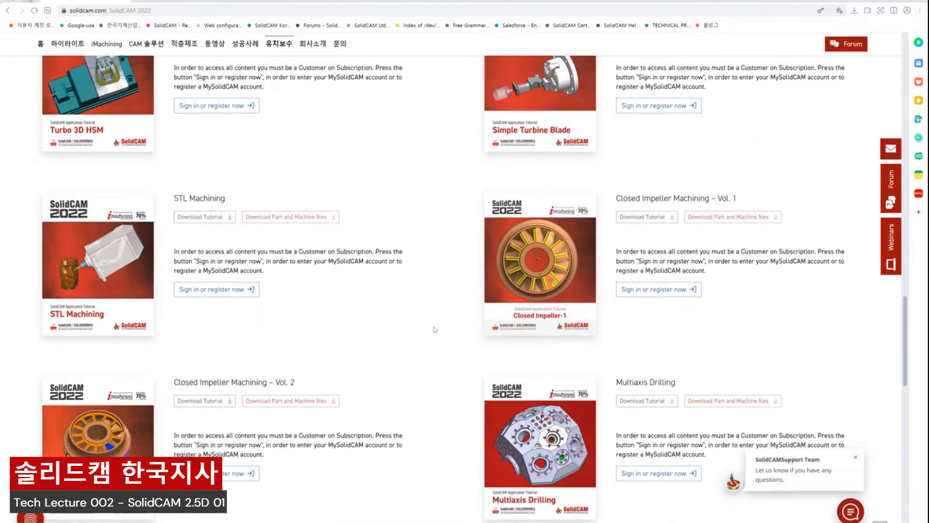
- Return to the Milling category and locate the 2.5D Milling Training Course with its PDF and exercise downloads
{"action": "scroll", "coordinate": [435, 329], "scroll_direction": "up", "scroll_amount": 20}
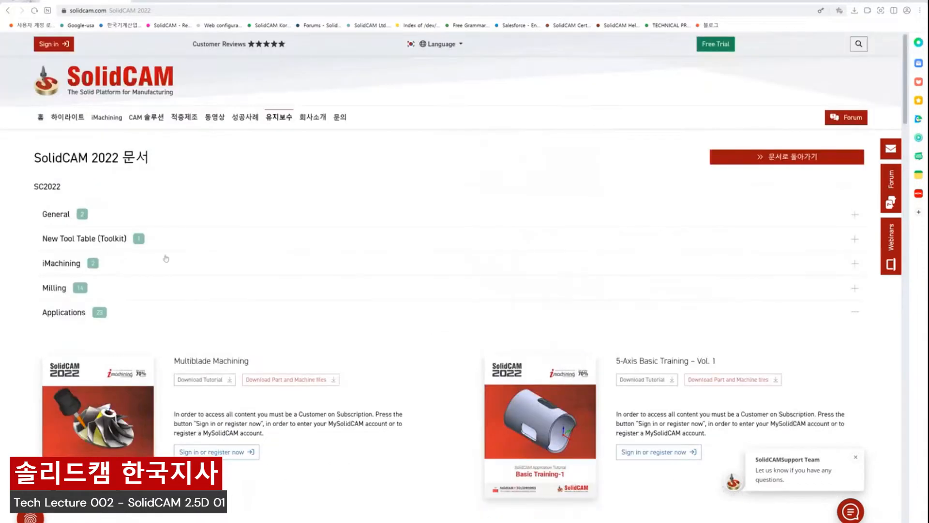
{"action": "left_click", "coordinate": [58, 291]}
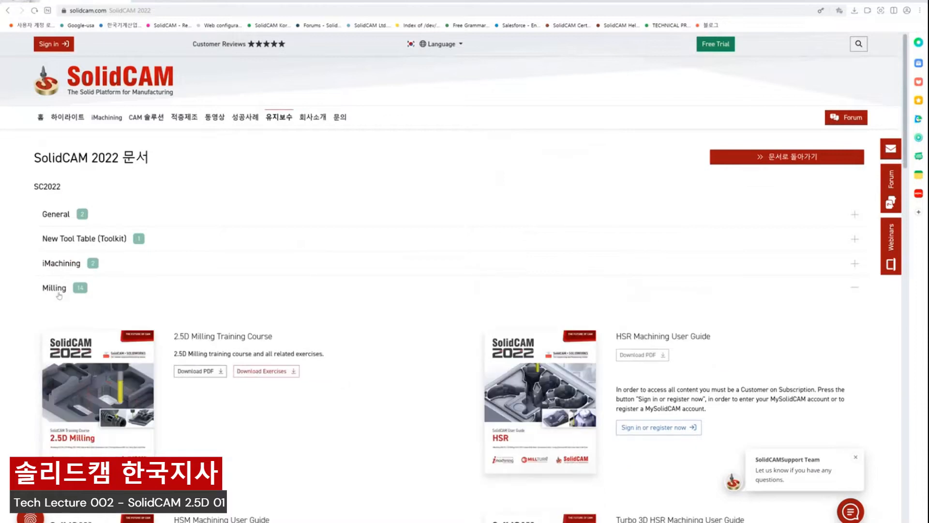
{"action": "scroll", "coordinate": [59, 296], "scroll_direction": "down", "scroll_amount": 5}
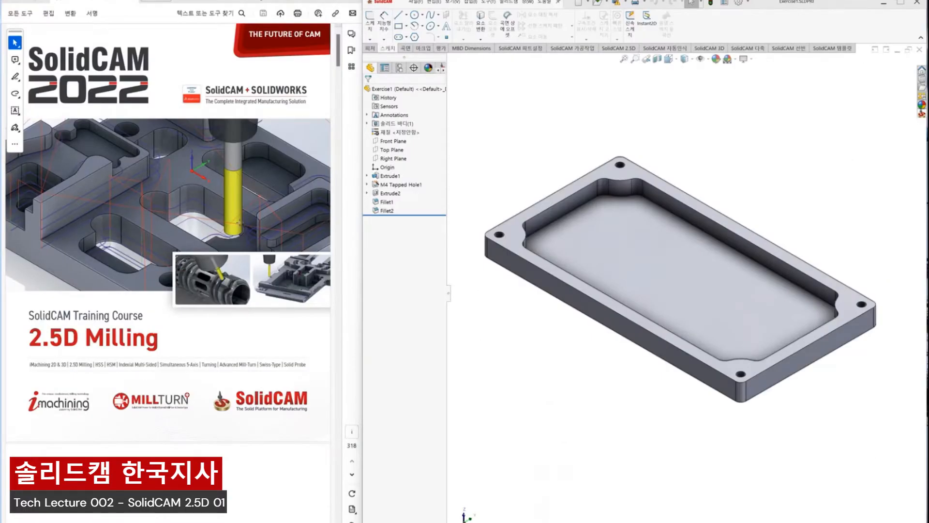
- Switch to the 2.5D Milling training PDF and read the CAM-Part definition stages and the SolidCAM Settings instructions on page 7
{"action": "scroll", "coordinate": [242, 223], "scroll_direction": "down", "scroll_amount": 15}
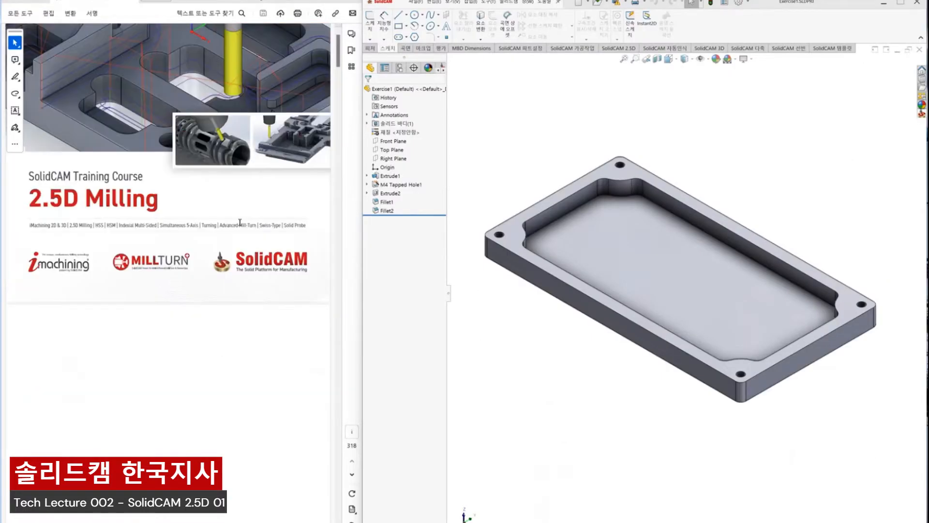
{"action": "scroll", "coordinate": [242, 226], "scroll_direction": "down", "scroll_amount": 12}
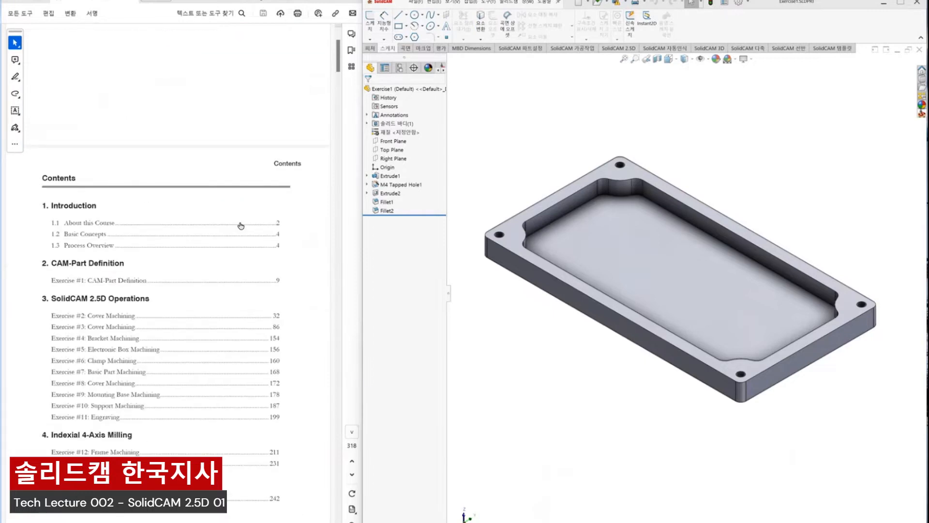
{"action": "scroll", "coordinate": [241, 226], "scroll_direction": "down", "scroll_amount": 15}
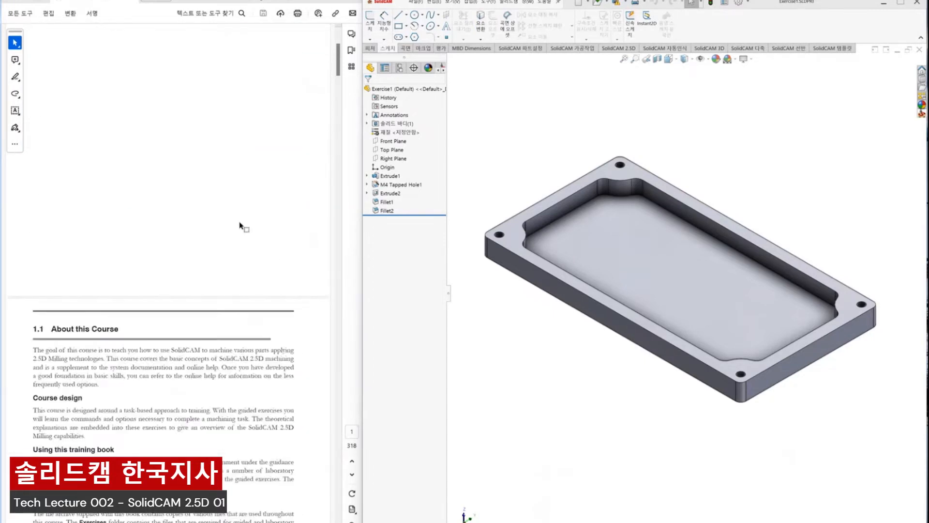
{"action": "scroll", "coordinate": [240, 223], "scroll_direction": "down", "scroll_amount": 8}
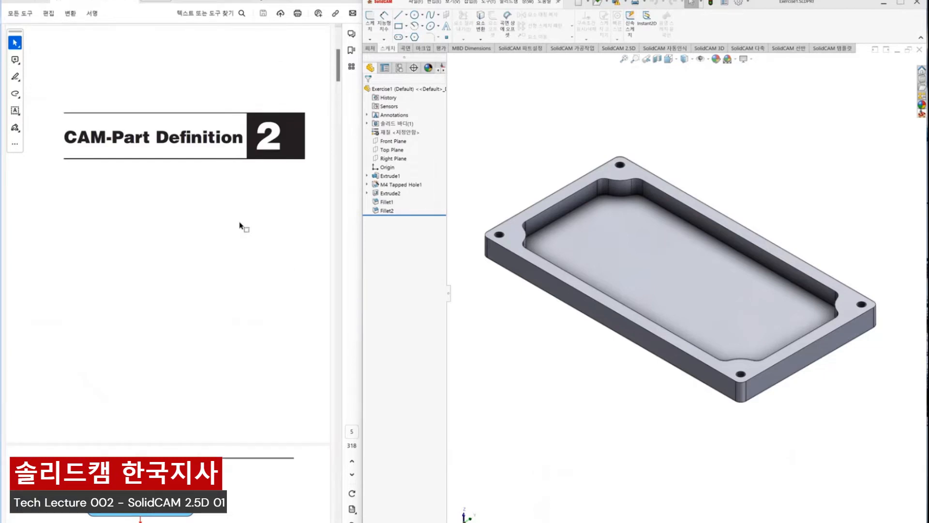
{"action": "scroll", "coordinate": [242, 226], "scroll_direction": "down", "scroll_amount": 10}
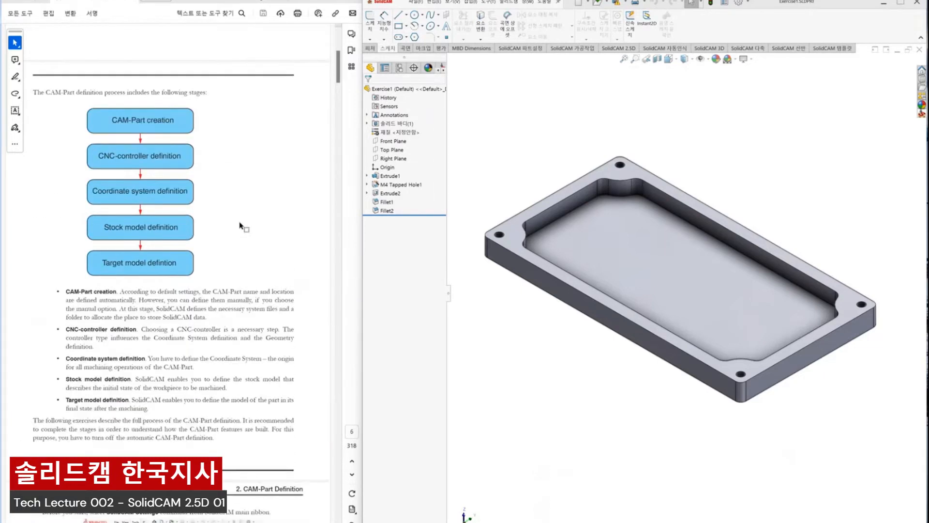
{"action": "scroll", "coordinate": [242, 227], "scroll_direction": "down", "scroll_amount": 3}
{"action": "scroll", "coordinate": [240, 223], "scroll_direction": "up", "scroll_amount": 1}
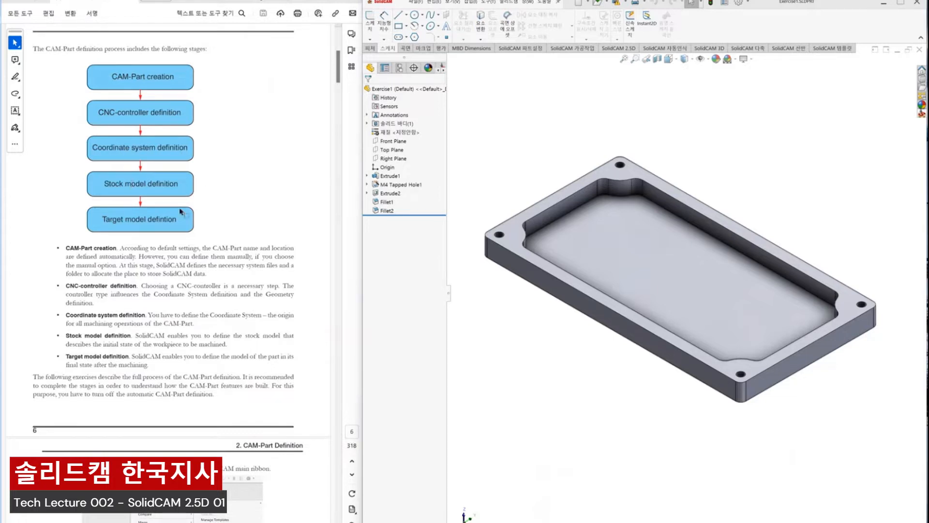
{"action": "scroll", "coordinate": [310, 220], "scroll_direction": "down", "scroll_amount": 7}
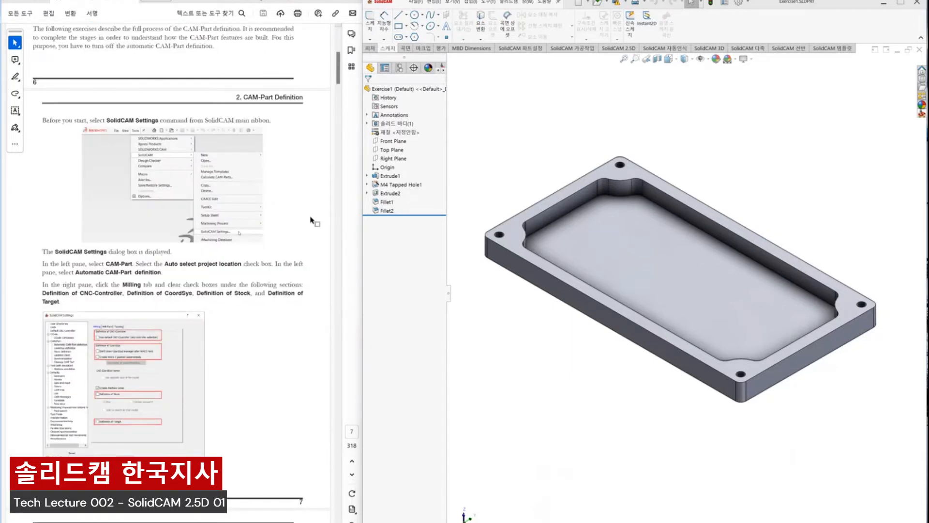
{"action": "scroll", "coordinate": [312, 220], "scroll_direction": "down", "scroll_amount": 1}
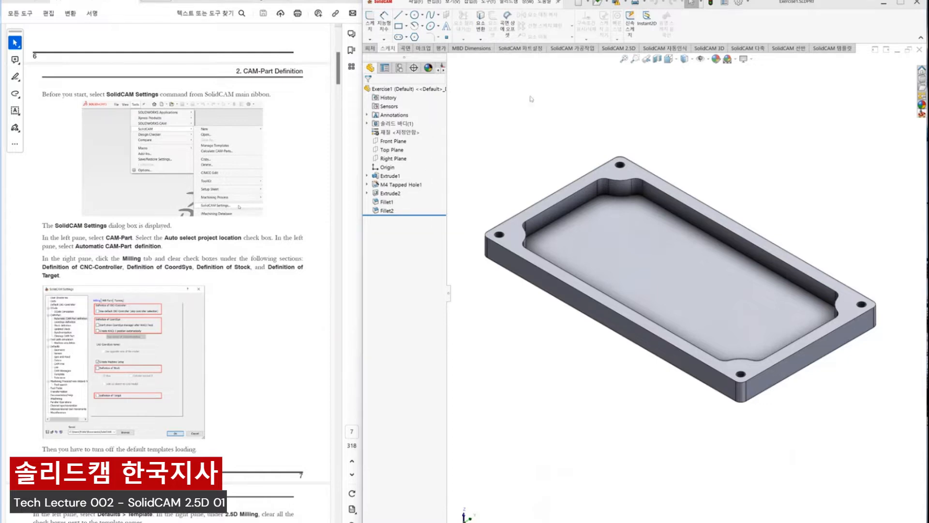
- Switch to SOLIDWORKS and open the SolidCAM Settings for the Exercise1 part
{"action": "middle_click_drag", "start_coordinate": [637, 162], "coordinate": [637, 178]}
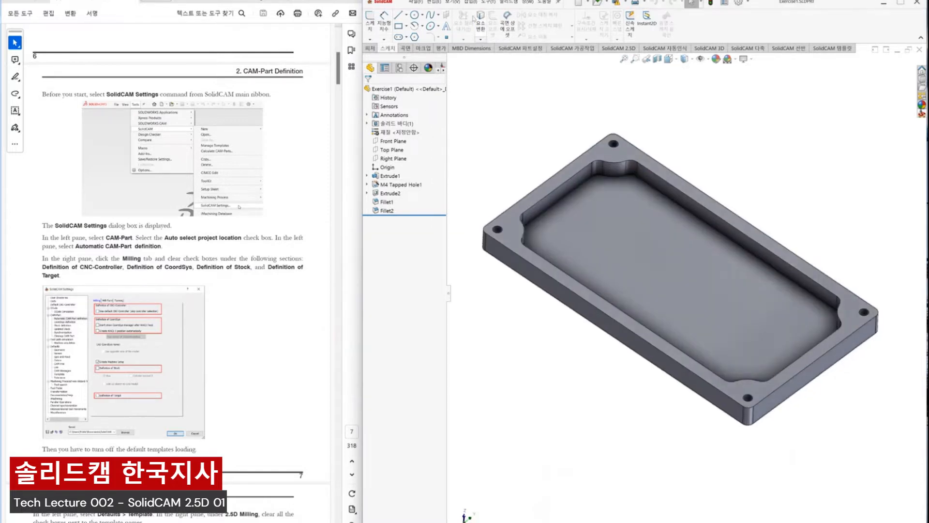
{"action": "left_click", "coordinate": [511, 5]}
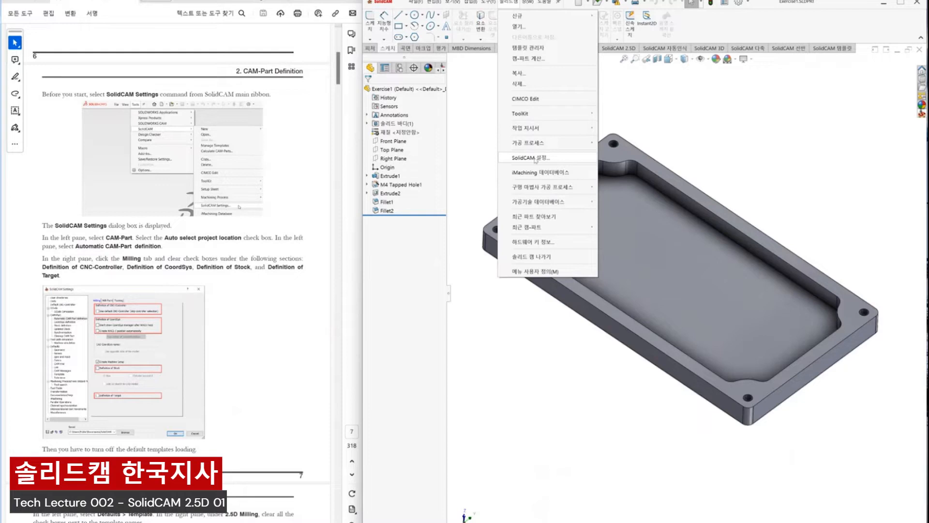
{"action": "left_click", "coordinate": [497, 99]}
{"action": "left_click", "coordinate": [520, 52]}
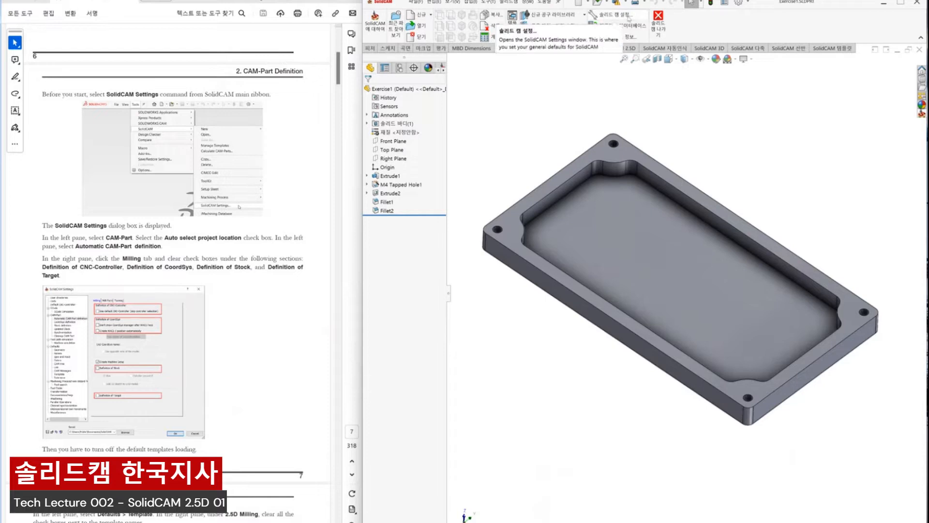
{"action": "left_click", "coordinate": [629, 18]}
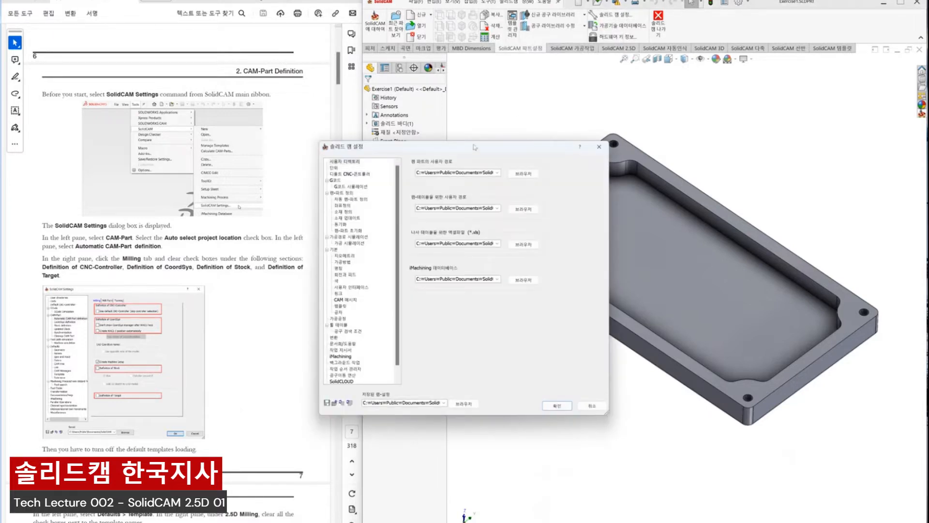
- Move the settings dialog clear of the training PDF and review its units and user directories pages
{"action": "left_click_drag", "start_coordinate": [474, 147], "coordinate": [530, 115]}
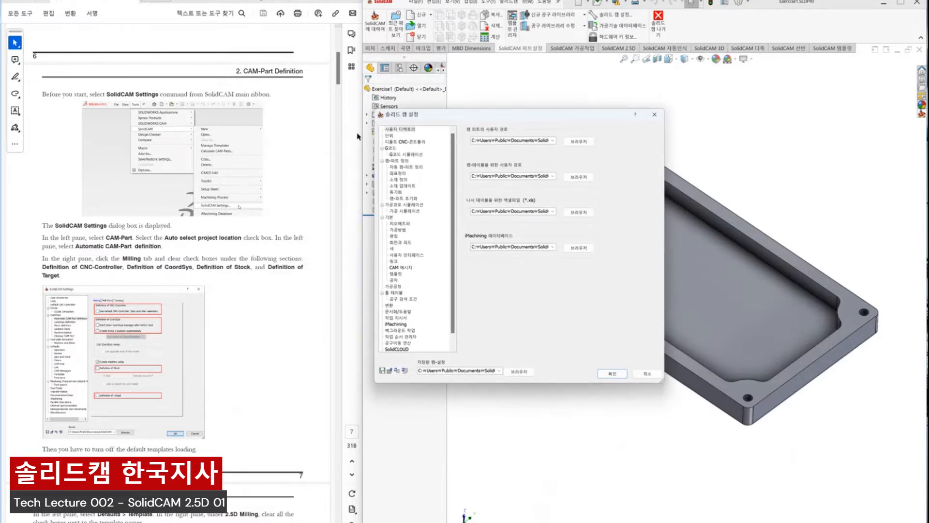
{"action": "left_click", "coordinate": [391, 136]}
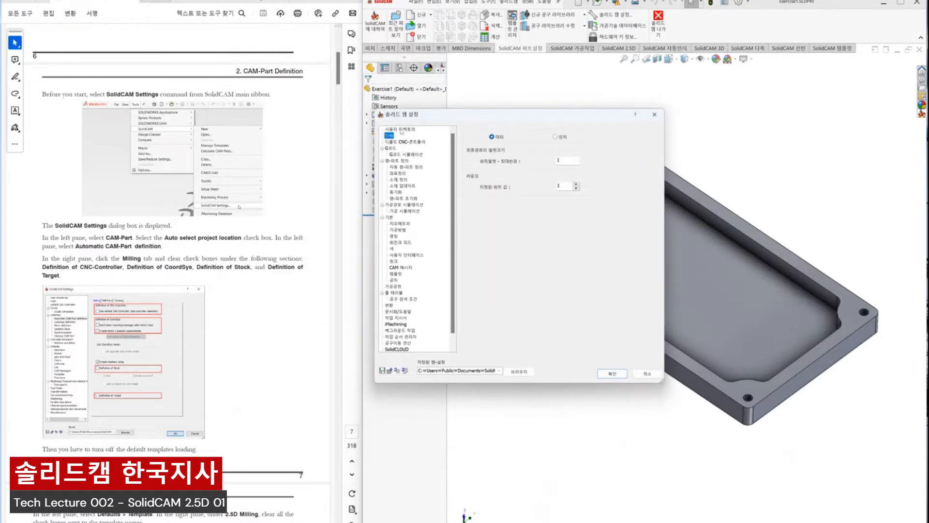
{"action": "left_click", "coordinate": [399, 130]}
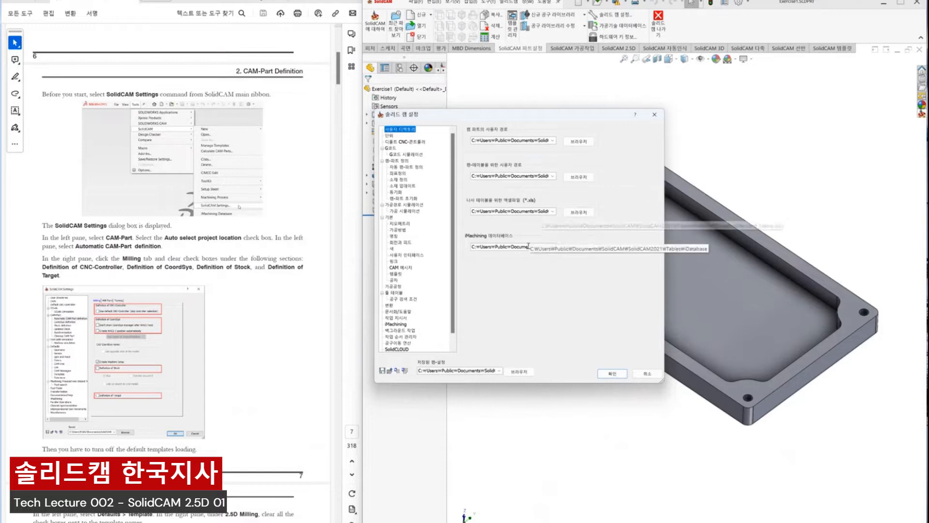
- Set the default milling CNC controller to gMilling_3x in the SolidCAM Settings
{"action": "left_click", "coordinate": [409, 142]}
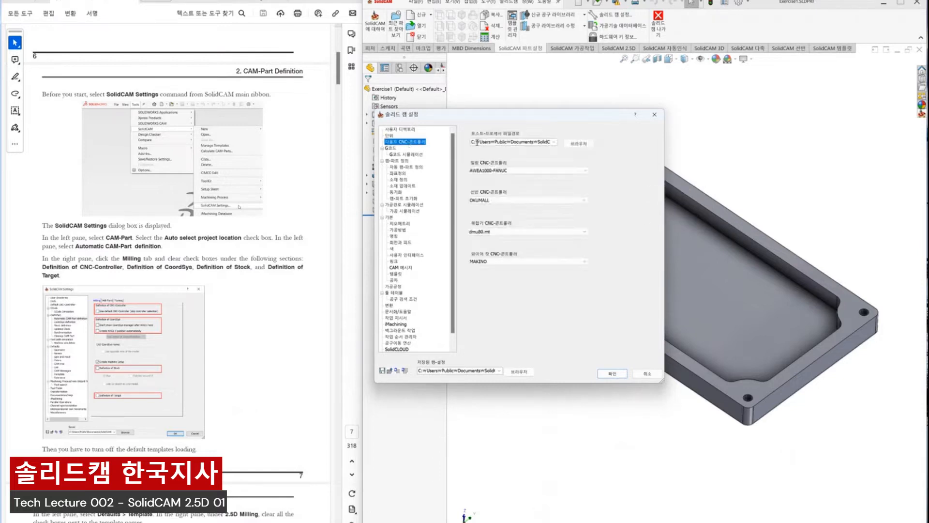
{"action": "left_click", "coordinate": [550, 171]}
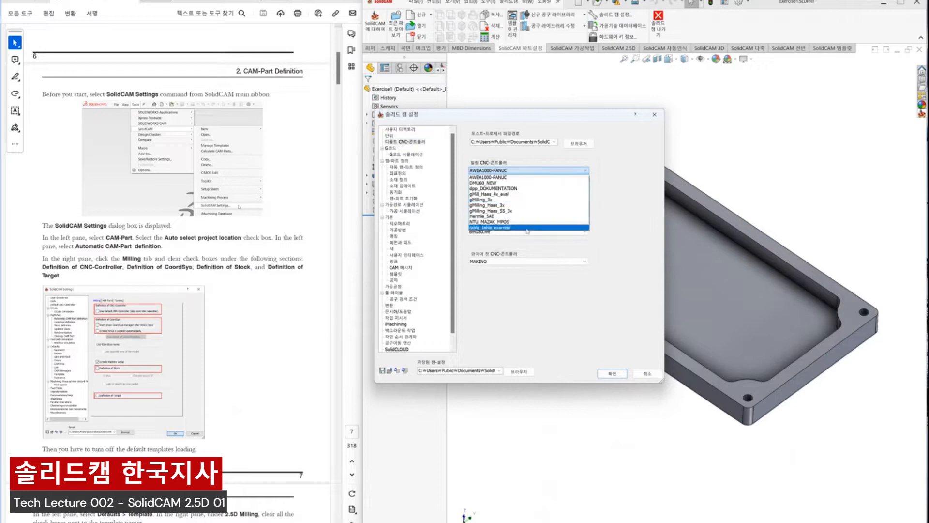
{"action": "left_click", "coordinate": [506, 200]}
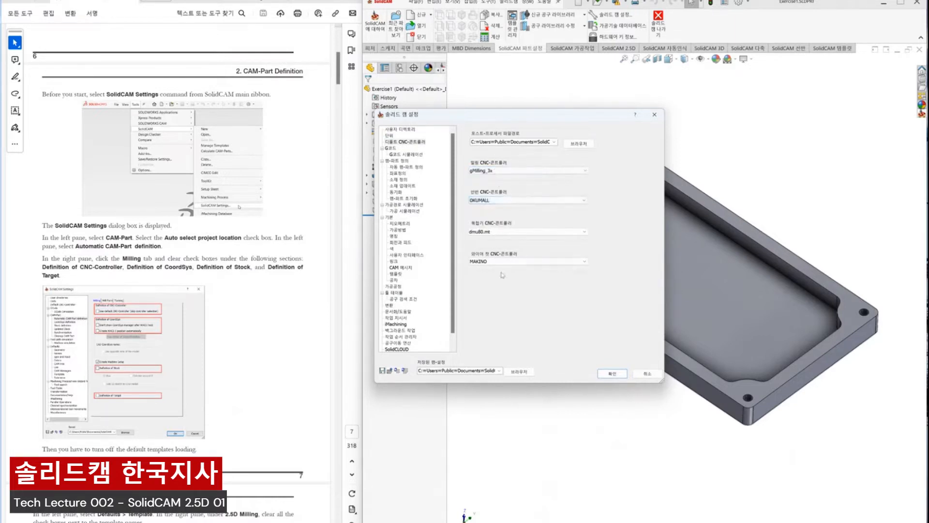
- Try automatic MAC1-1 creation at the stock/model box's top corner in the milling settings for automatic CAM-Part definition
{"action": "left_click", "coordinate": [395, 160]}
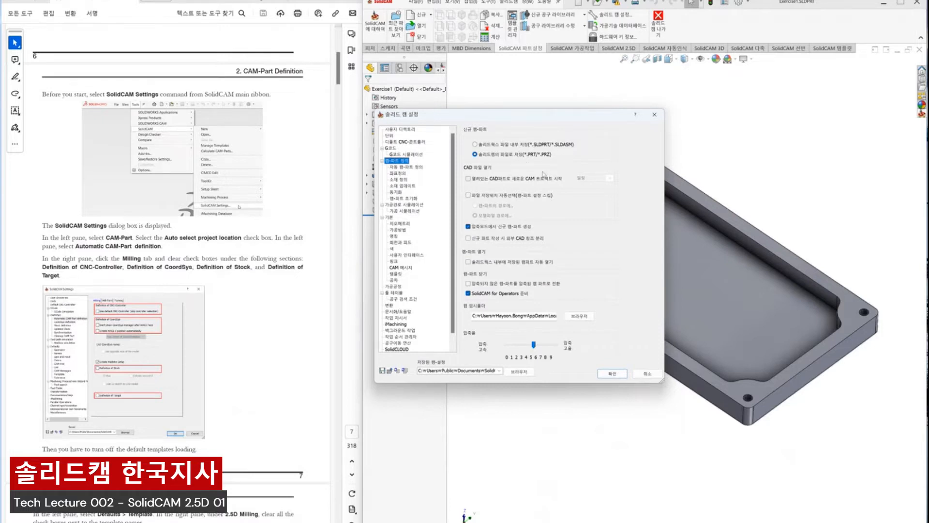
{"action": "left_click", "coordinate": [404, 166]}
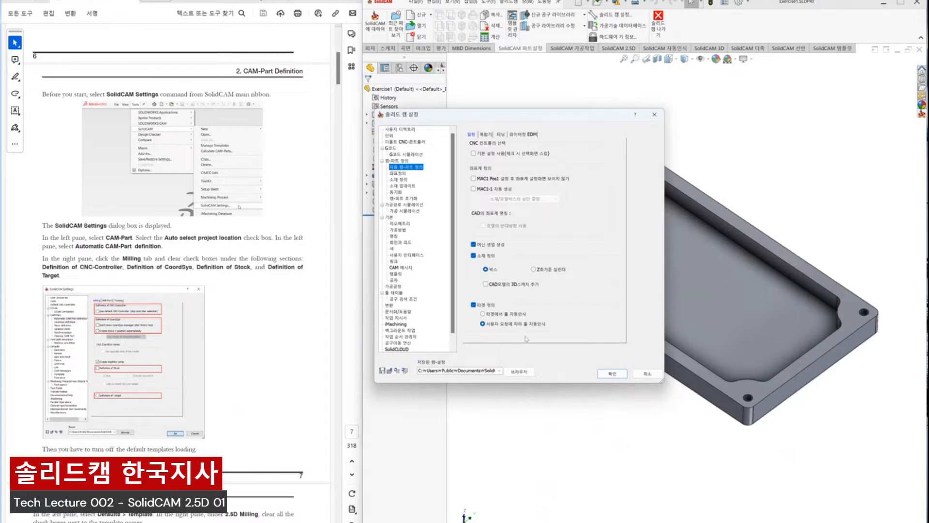
{"action": "left_click", "coordinate": [474, 189]}
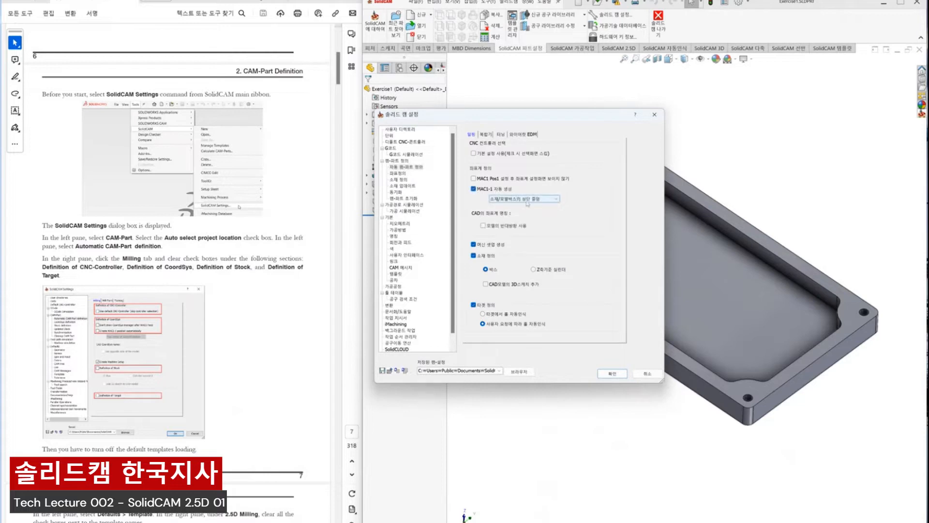
{"action": "left_click", "coordinate": [542, 198]}
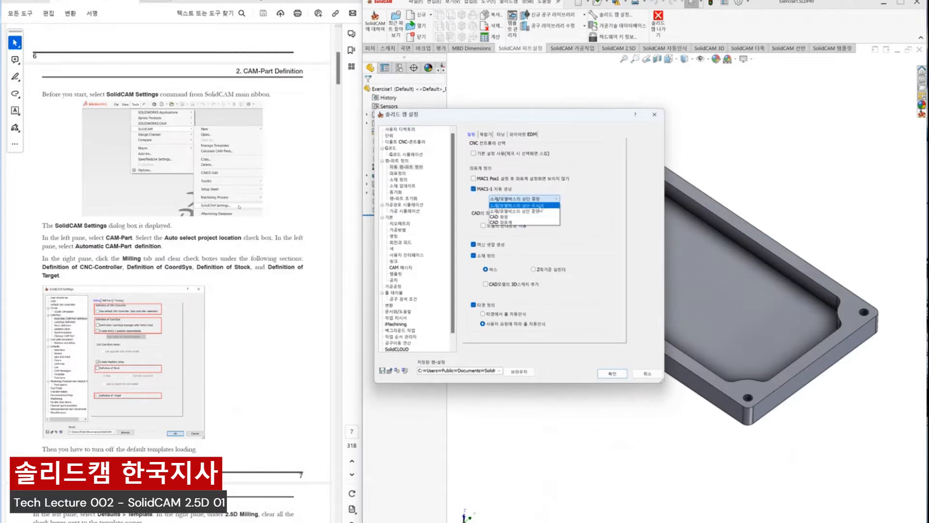
{"action": "left_click", "coordinate": [540, 206]}
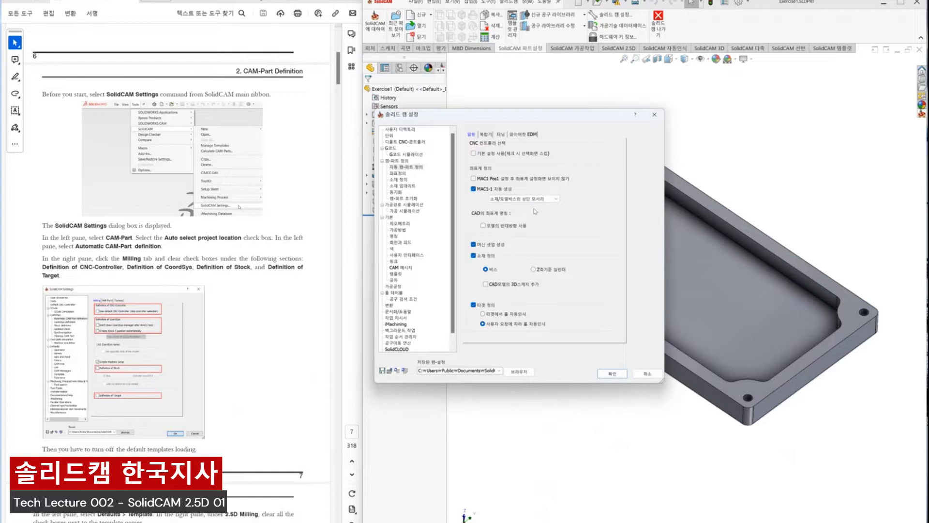
{"action": "left_click", "coordinate": [489, 190]}
- Review the coordinate system and stock definition settings, including the X, Y and Z box offset fields
{"action": "left_click", "coordinate": [395, 174]}
{"action": "left_click", "coordinate": [396, 180]}
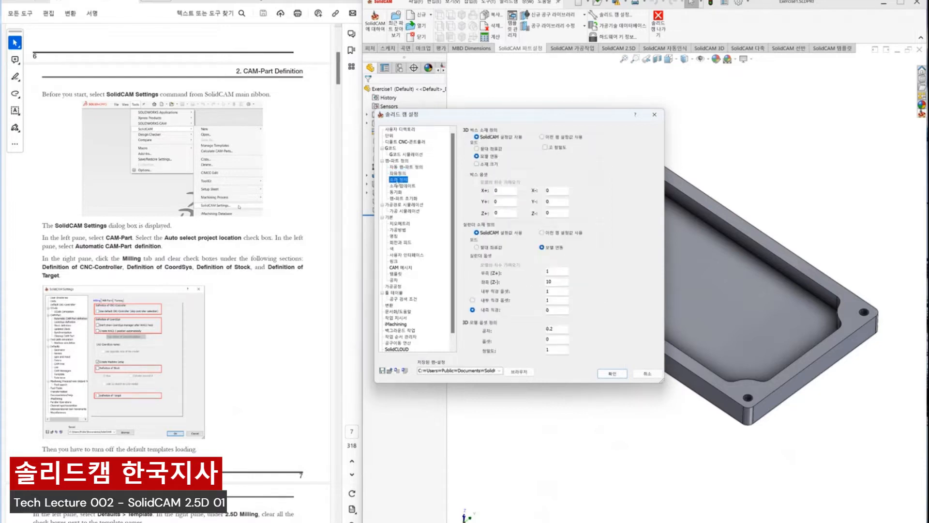
{"action": "left_click", "coordinate": [513, 190]}
{"action": "left_click", "coordinate": [555, 191]}
{"action": "left_click", "coordinate": [558, 203]}
{"action": "left_click", "coordinate": [558, 214]}
- Review the user interface display options, bring the PDF to Exercise #1, and accept the SolidCAM Settings
{"action": "left_click", "coordinate": [407, 257]}
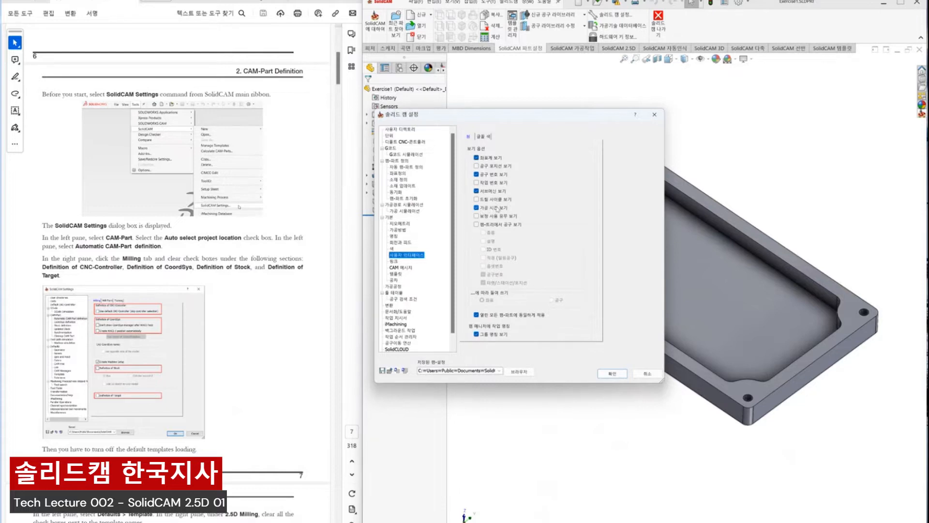
{"action": "left_click_drag", "start_coordinate": [453, 121], "coordinate": [517, 121]}
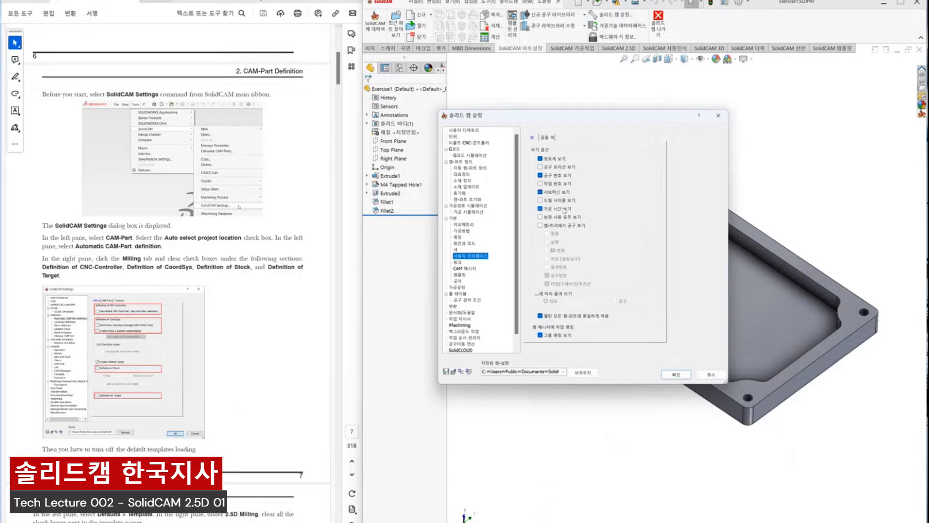
{"action": "left_click_drag", "start_coordinate": [517, 120], "coordinate": [477, 112]}
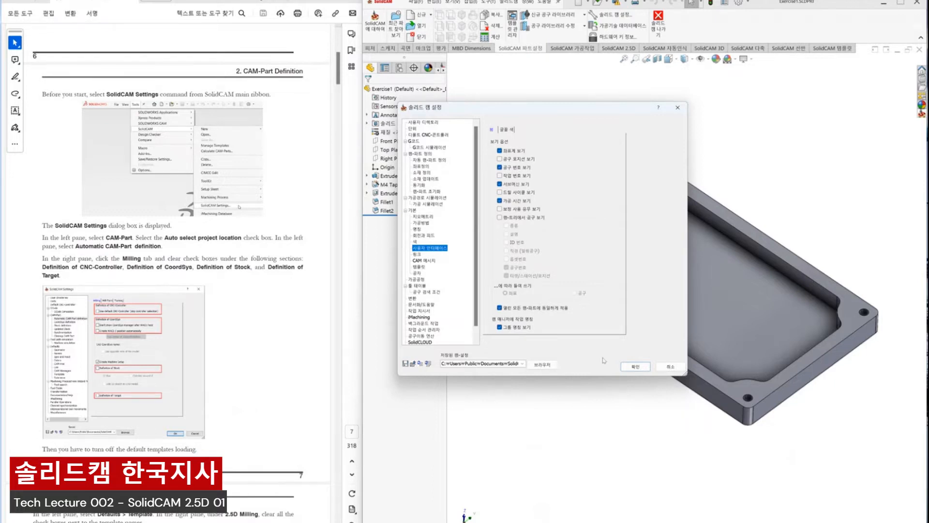
{"action": "scroll", "coordinate": [217, 378], "scroll_direction": "down", "scroll_amount": 5}
{"action": "scroll", "coordinate": [213, 375], "scroll_direction": "down", "scroll_amount": 10}
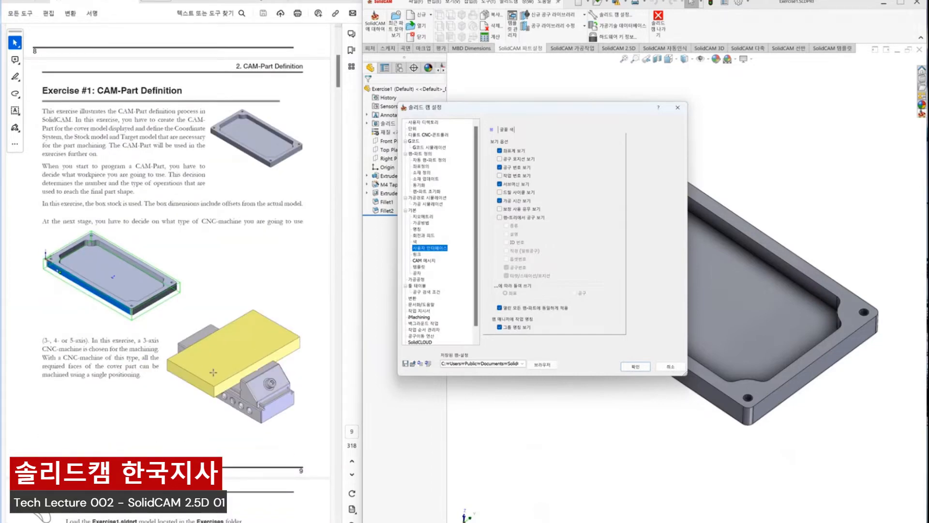
{"action": "left_click", "coordinate": [635, 367]}
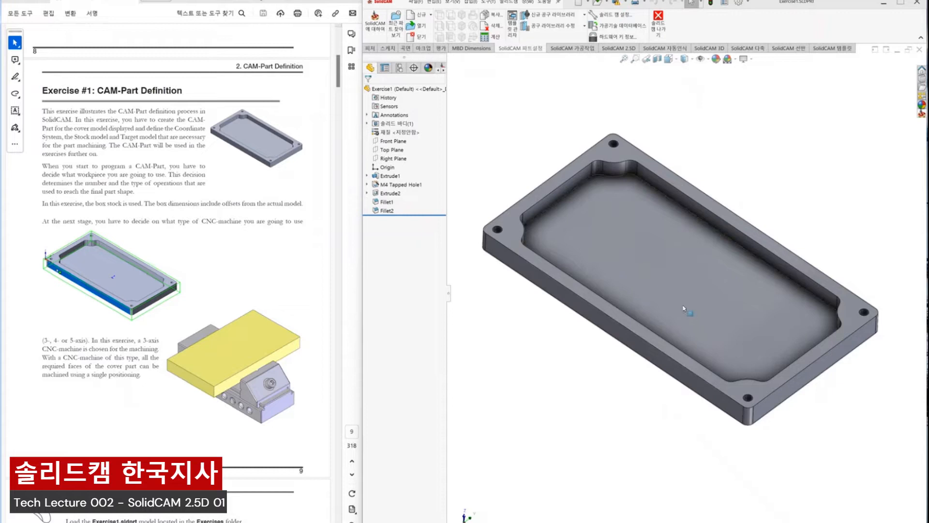
- Look over the cover model and read the PDF's instructions for loading the model and starting SolidCAM
{"action": "mouse_move", "coordinate": [683, 308]}
{"action": "middle_mouse_down"}
{"action": "mouse_move", "coordinate": [657, 159]}
{"action": "mouse_move", "coordinate": [680, 308]}
{"action": "mouse_move", "coordinate": [678, 295]}
{"action": "middle_mouse_up"}
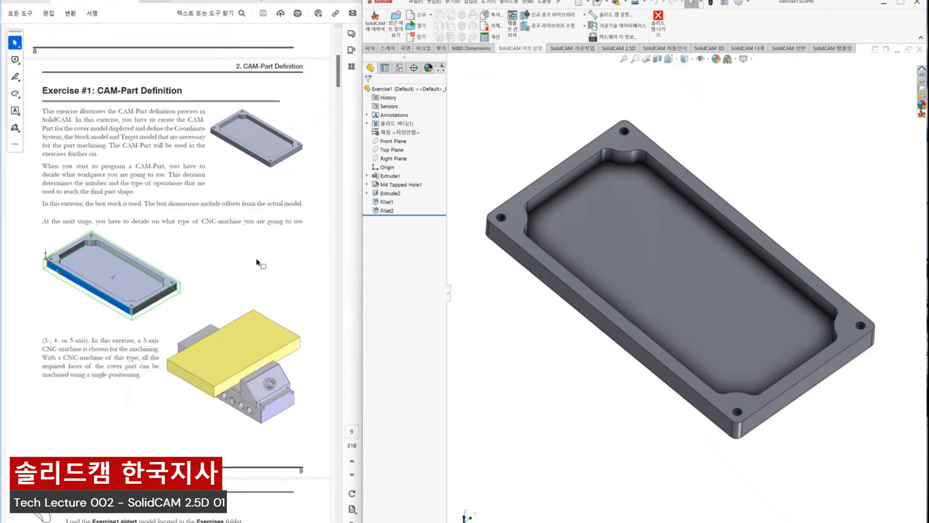
{"action": "scroll", "coordinate": [257, 260], "scroll_direction": "down", "scroll_amount": 10}
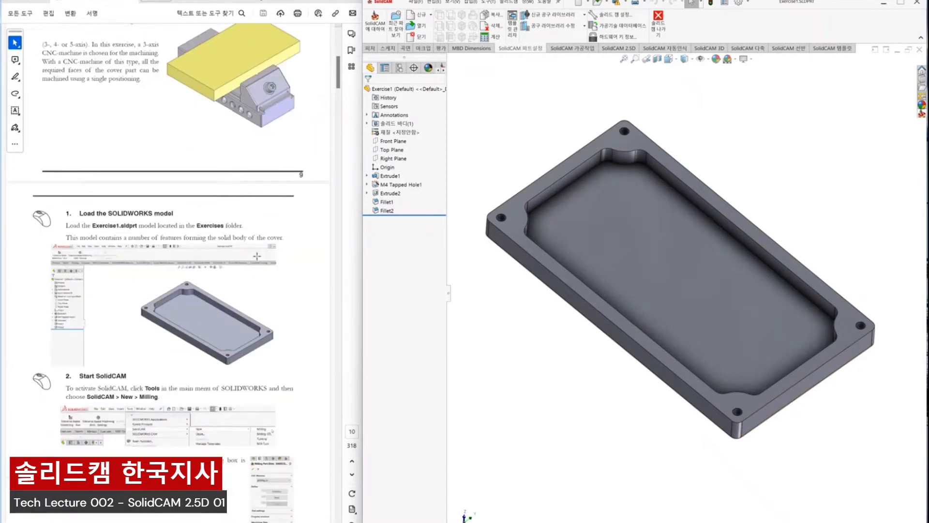
{"action": "scroll", "coordinate": [257, 256], "scroll_direction": "down", "scroll_amount": 3}
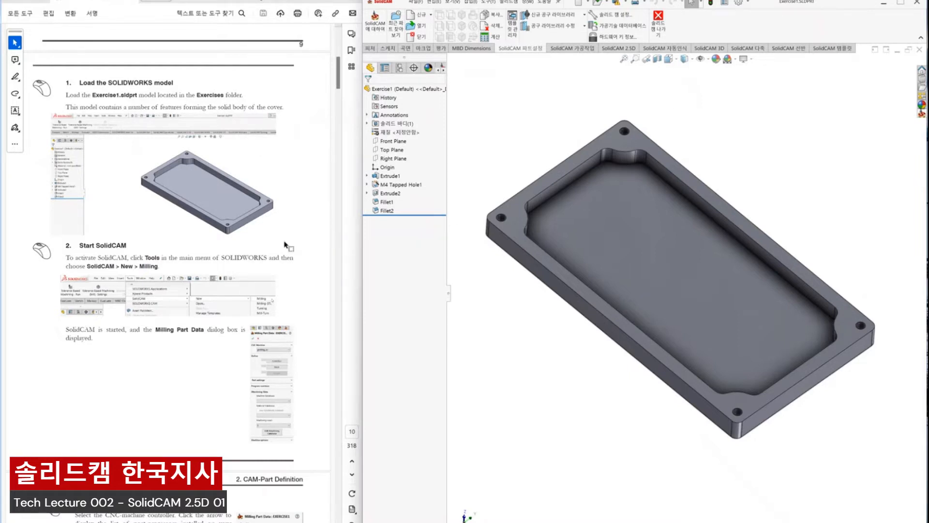
- Start a new milling CAM-Part from the Exercise1 model
{"action": "left_click", "coordinate": [510, 2]}
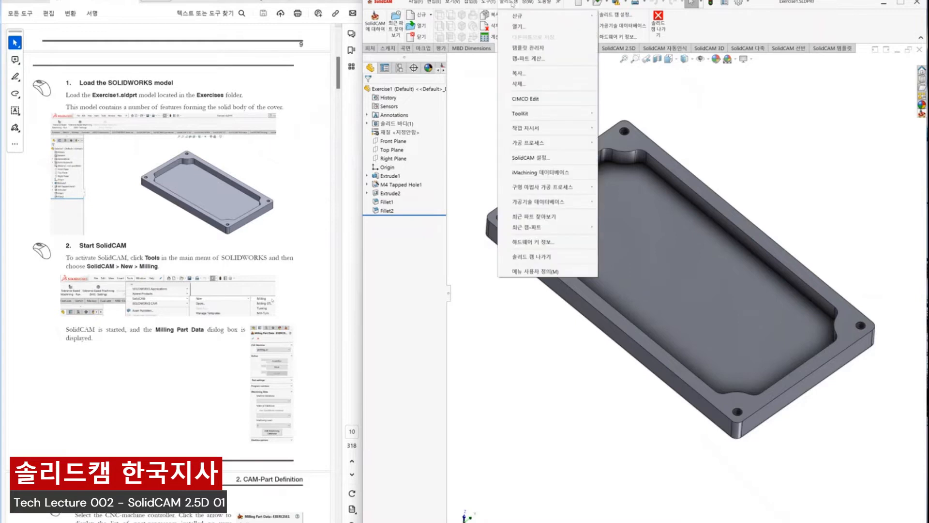
{"action": "mouse_move", "coordinate": [532, 17]}
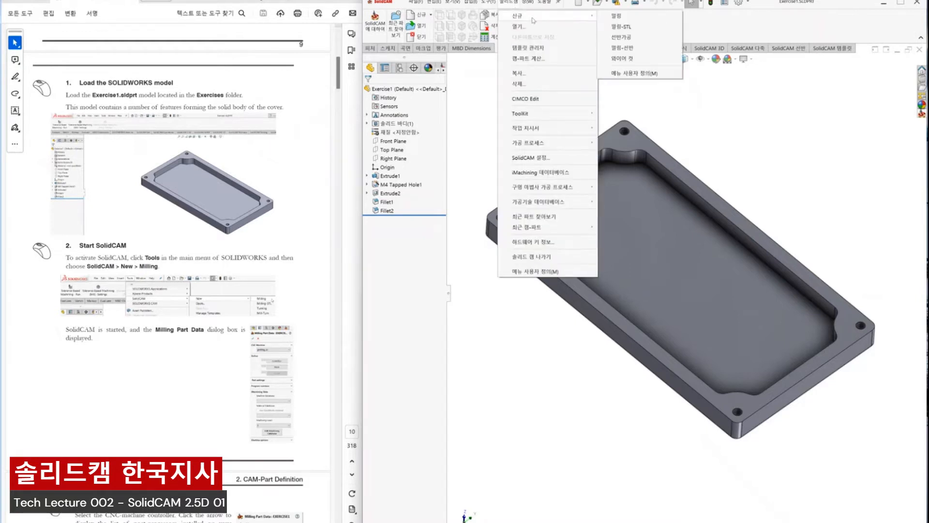
{"action": "left_click", "coordinate": [629, 16]}
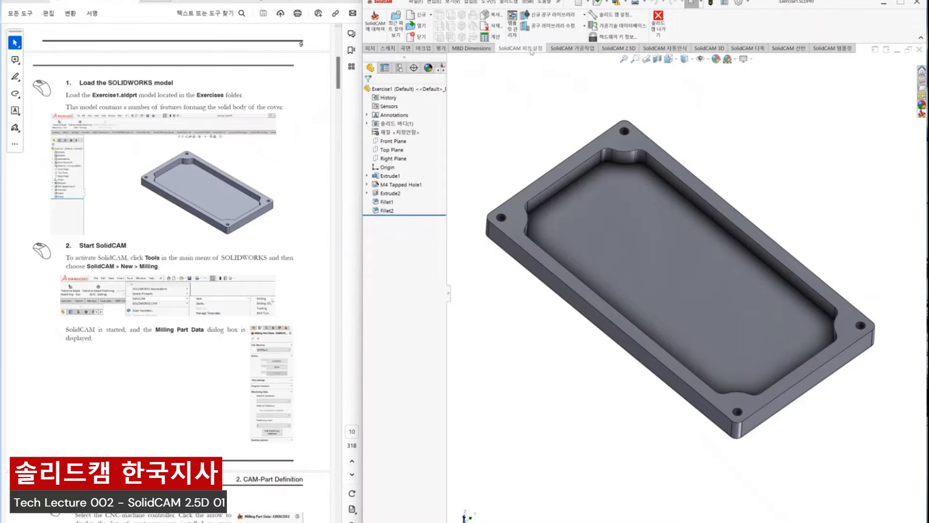
{"action": "left_click", "coordinate": [430, 17]}
{"action": "left_click", "coordinate": [430, 17]}
{"action": "left_click", "coordinate": [431, 17]}
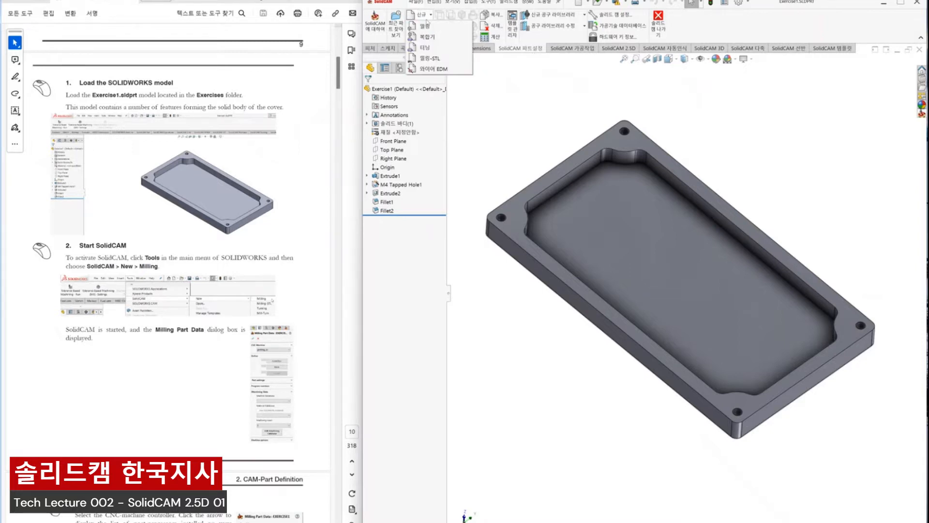
{"action": "left_click", "coordinate": [446, 29]}
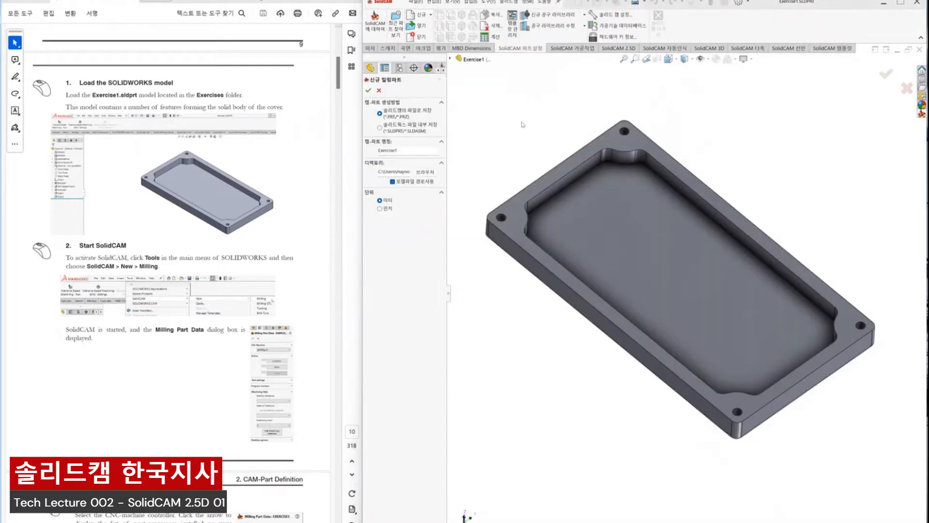
- Check the new CAM-Part's name and directory, choose metric units, and create Exercise1 as an external SolidCAM file in the model's folder
{"action": "left_click_drag", "start_coordinate": [447, 124], "coordinate": [491, 117]}
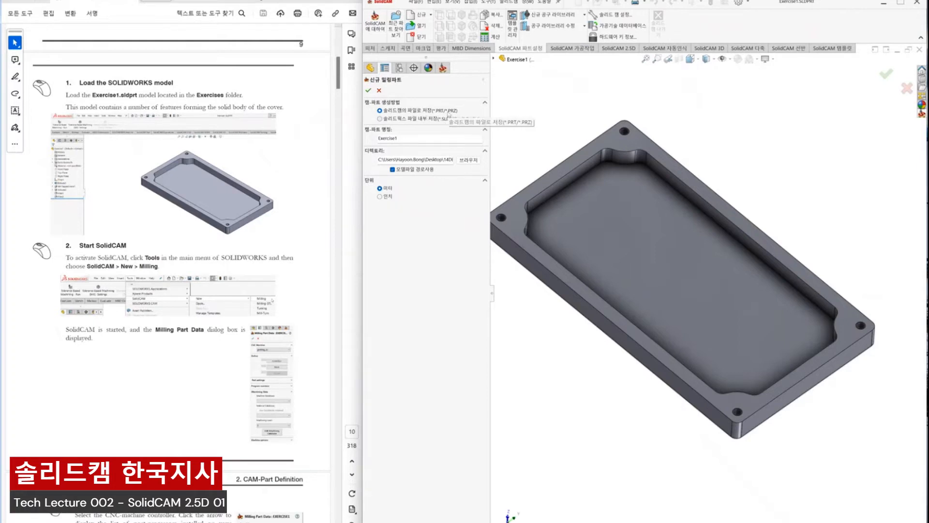
{"action": "left_click", "coordinate": [404, 138]}
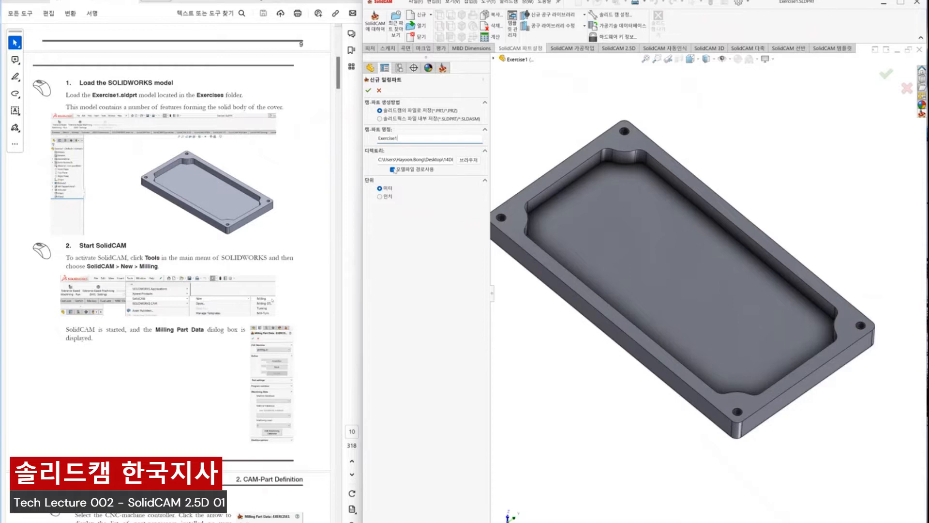
{"action": "left_click_drag", "start_coordinate": [438, 159], "coordinate": [470, 160]}
{"action": "left_click", "coordinate": [450, 162]}
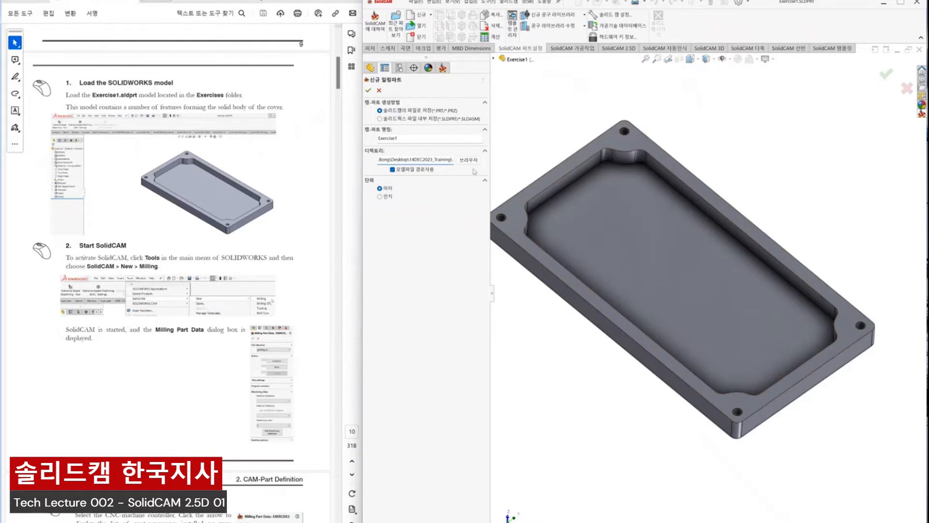
{"action": "left_click", "coordinate": [380, 189]}
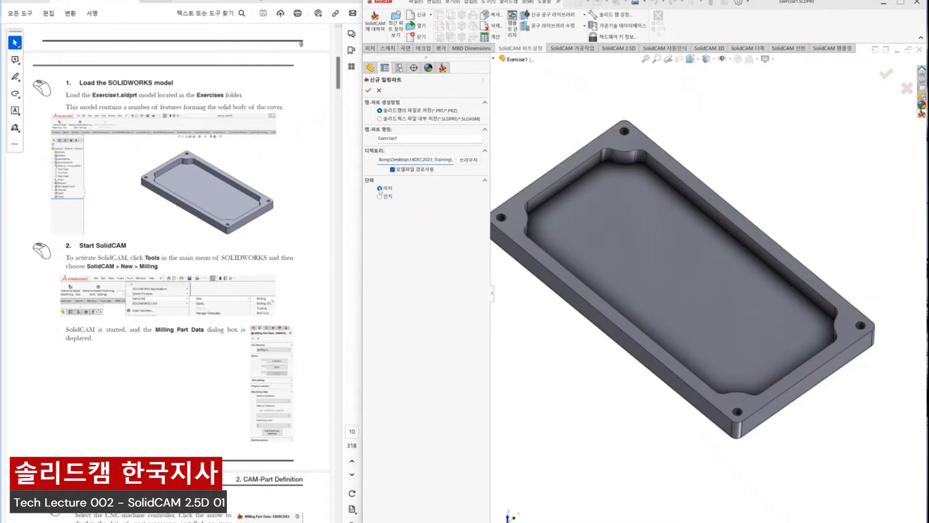
{"action": "left_click", "coordinate": [368, 90]}
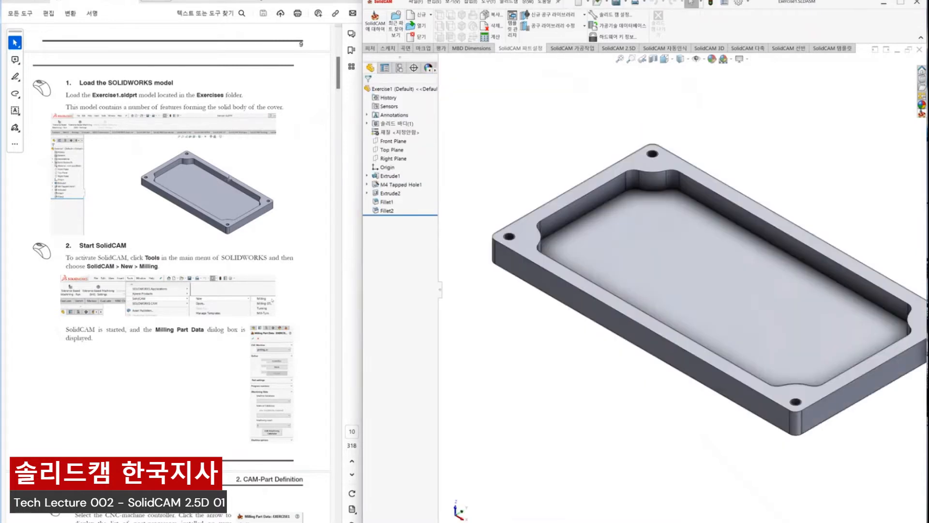
- Follow stage 3 of the training PDF and choose the AWEA1000-FANUC controller for the milling part
{"action": "scroll", "coordinate": [228, 179], "scroll_direction": "down", "scroll_amount": 10}
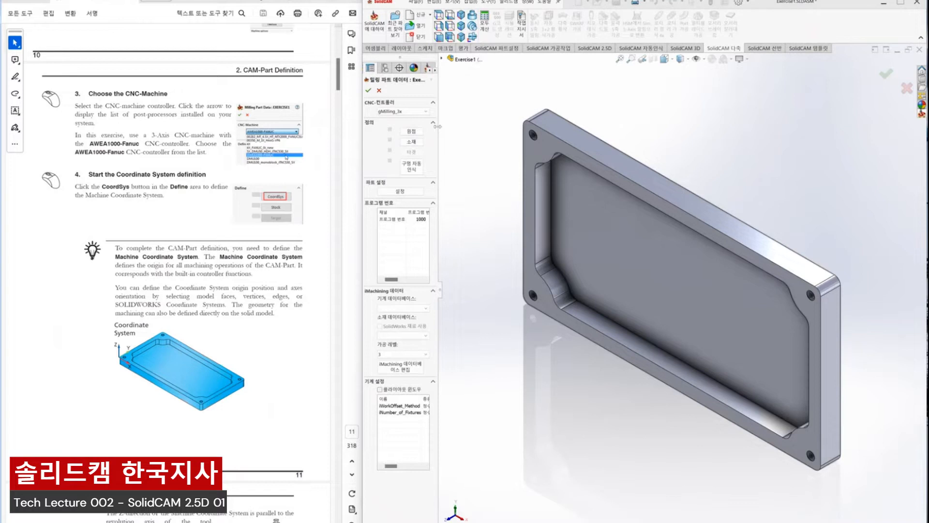
{"action": "left_click_drag", "start_coordinate": [439, 129], "coordinate": [479, 130]}
{"action": "left_click", "coordinate": [457, 112]}
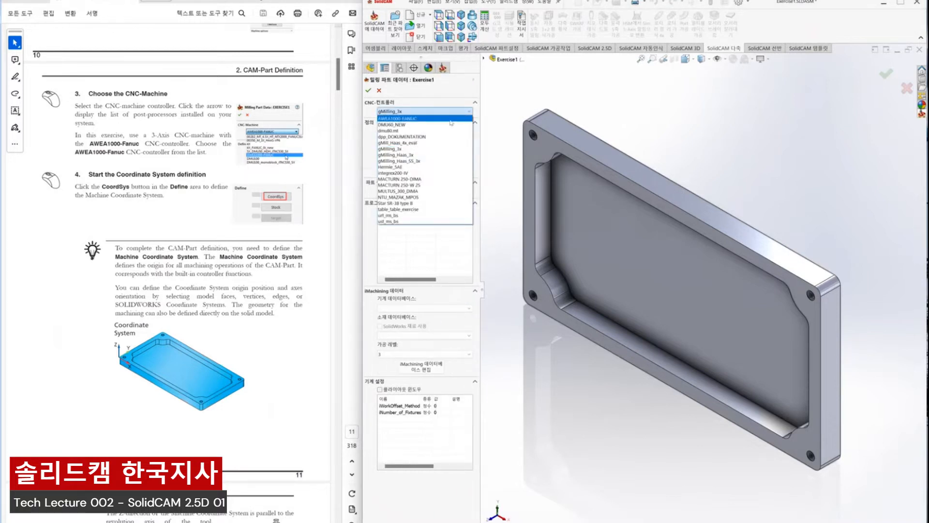
{"action": "left_click", "coordinate": [450, 119]}
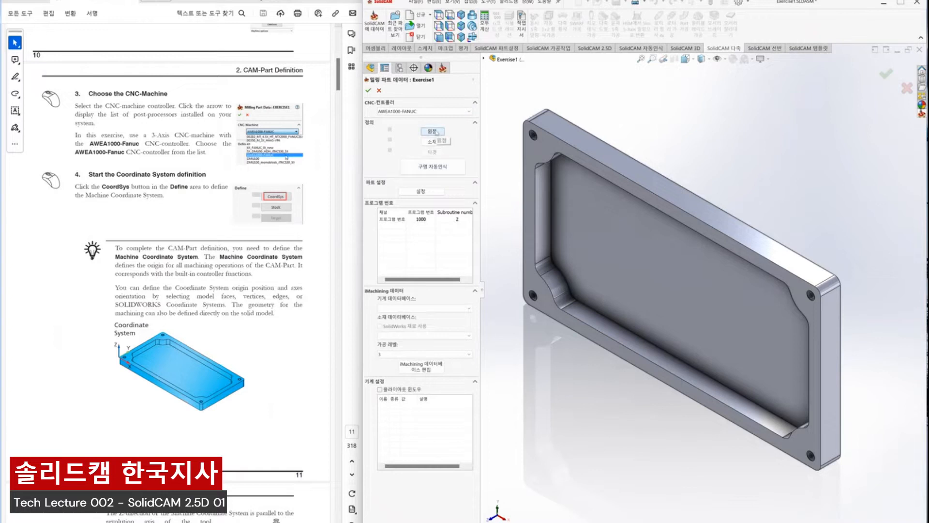
- Start the Coordinate System definition and read the PDF's explanation of the Machine Coordinate System on pages 11 and 12
{"action": "left_click", "coordinate": [435, 130]}
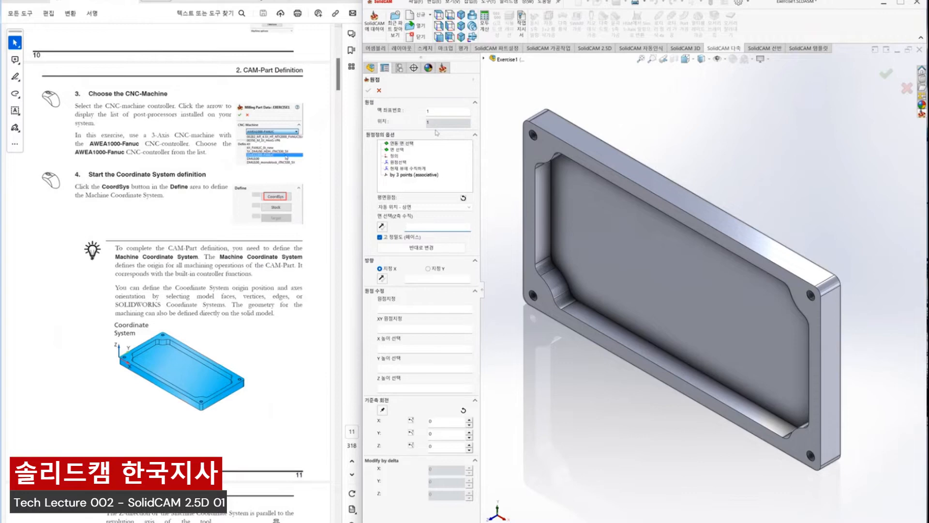
{"action": "scroll", "coordinate": [234, 269], "scroll_direction": "down", "scroll_amount": 1}
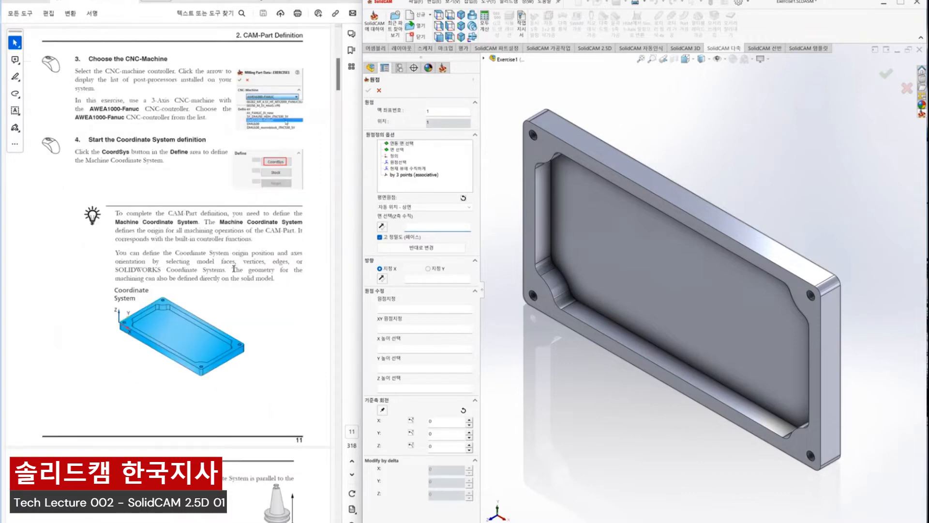
{"action": "scroll", "coordinate": [234, 269], "scroll_direction": "down", "scroll_amount": 4}
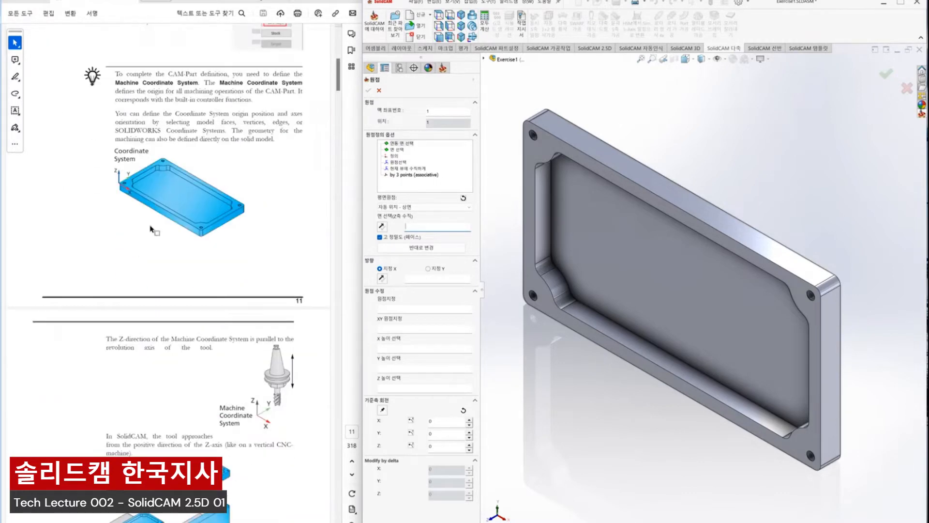
{"action": "scroll", "coordinate": [151, 229], "scroll_direction": "down", "scroll_amount": 3}
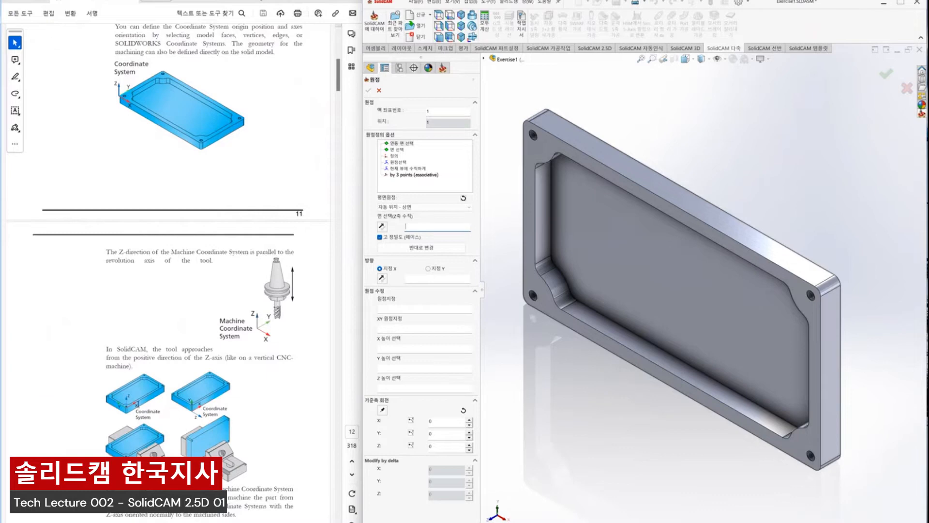
{"action": "scroll", "coordinate": [137, 402], "scroll_direction": "down", "scroll_amount": 5}
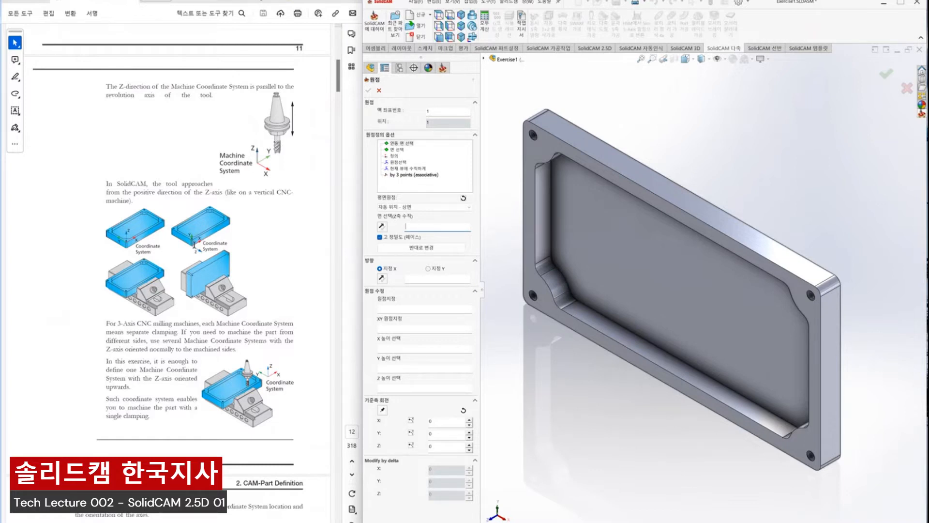
- Read the CoordSys definition methods on PDF page 13, and try Select face on the plate's pocket-side face with the origin at a model box corner
{"action": "scroll", "coordinate": [220, 293], "scroll_direction": "down", "scroll_amount": 5}
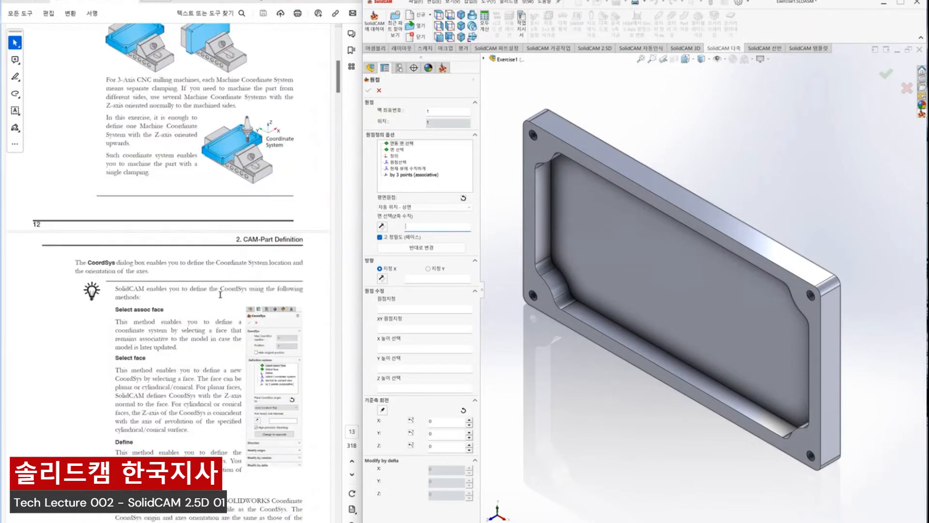
{"action": "scroll", "coordinate": [220, 293], "scroll_direction": "down", "scroll_amount": 4}
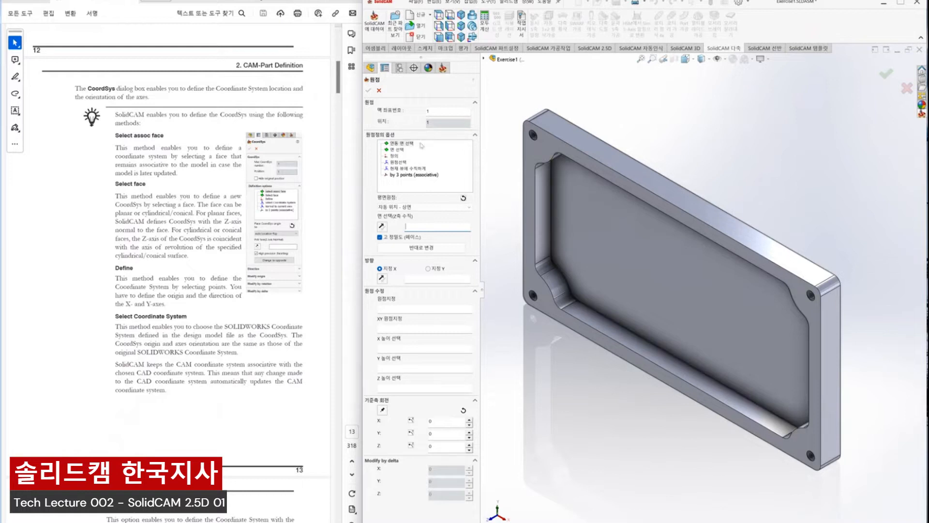
{"action": "left_click", "coordinate": [404, 144]}
{"action": "left_click", "coordinate": [400, 150]}
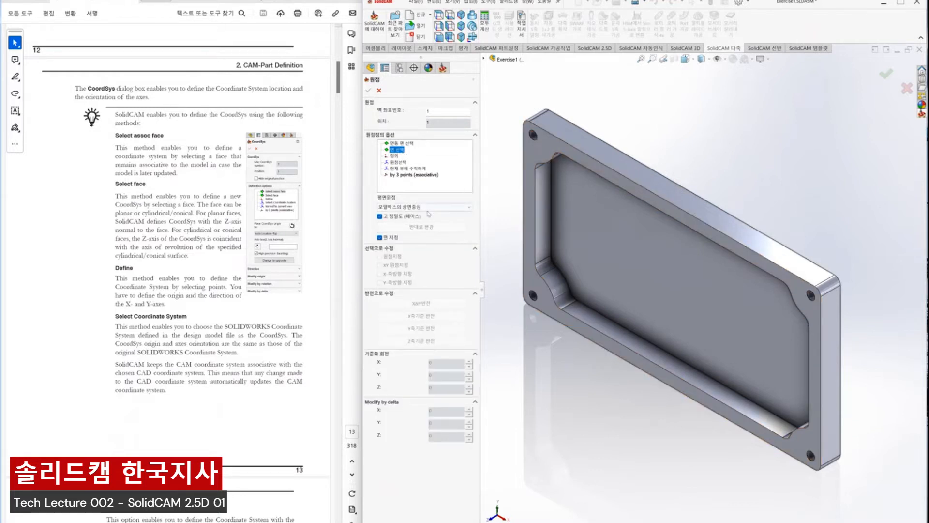
{"action": "left_click", "coordinate": [529, 282]}
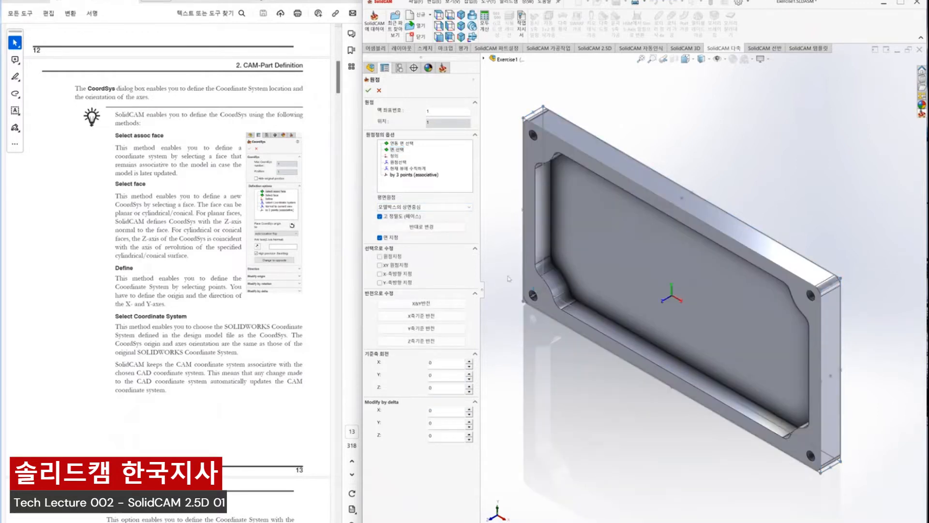
{"action": "left_click", "coordinate": [414, 207]}
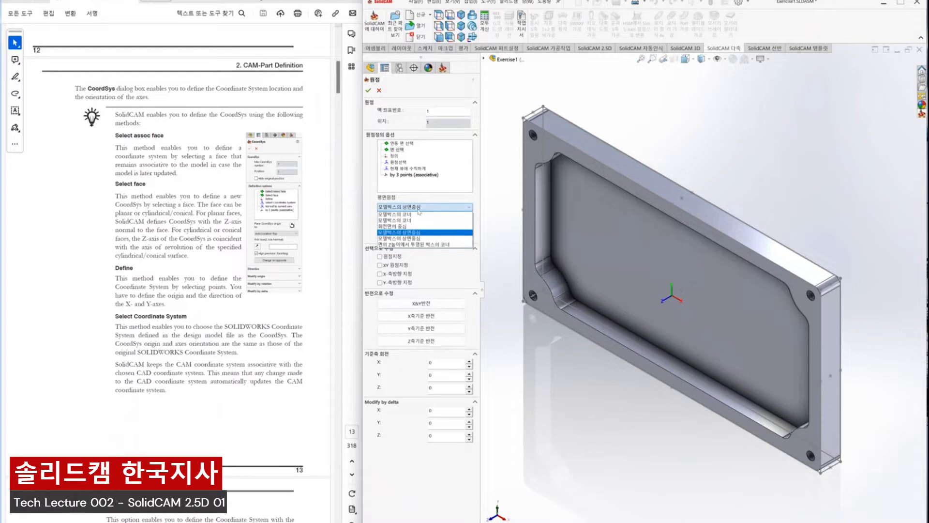
{"action": "left_click", "coordinate": [406, 214]}
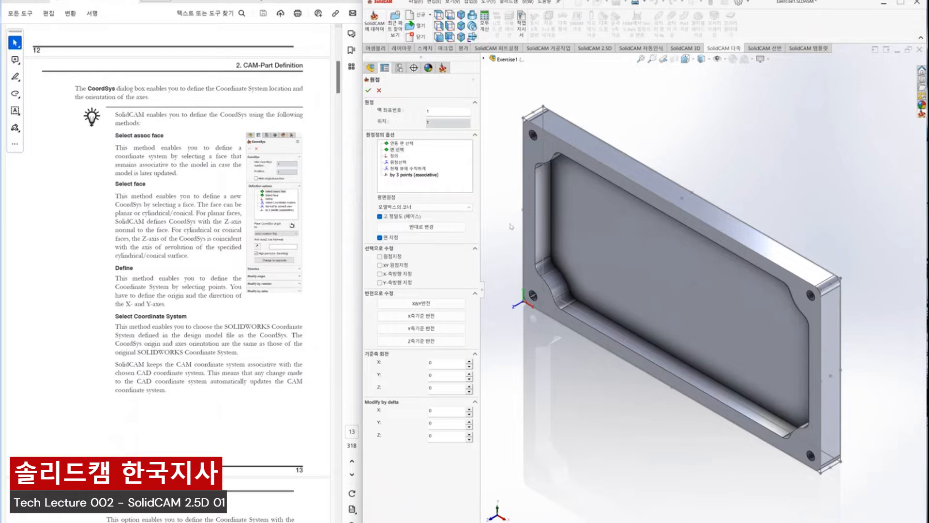
- Use the Select face method and set the coordinate system origin to the top centre of the model box (모델박스의 상면중심)
{"action": "left_click", "coordinate": [409, 149]}
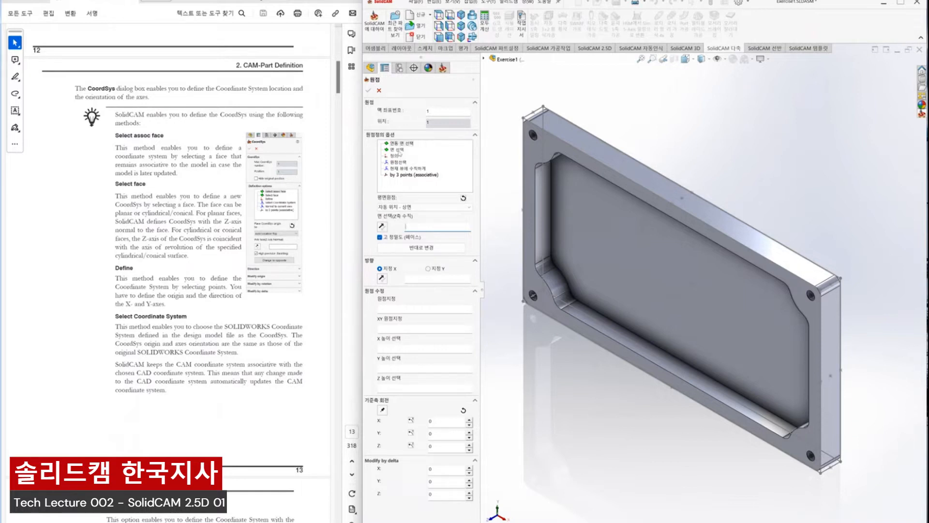
{"action": "left_click", "coordinate": [396, 150]}
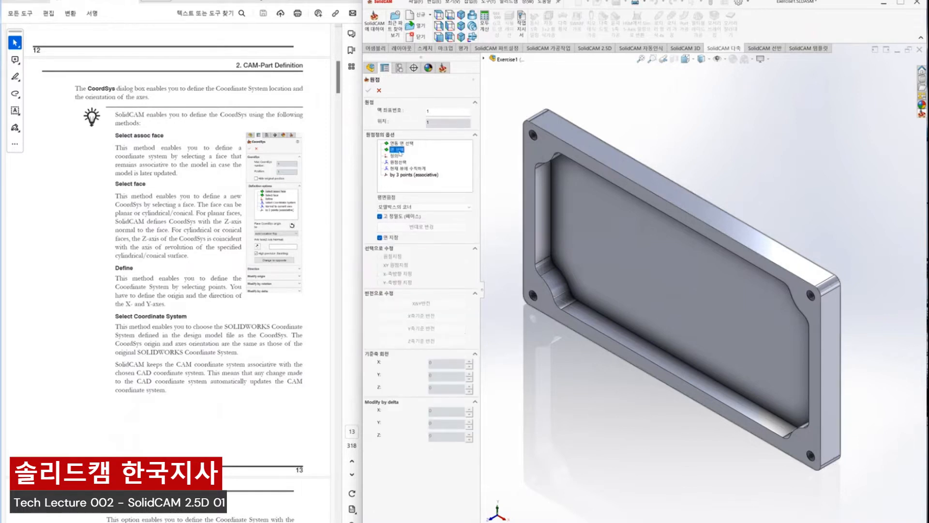
{"action": "left_click", "coordinate": [424, 207]}
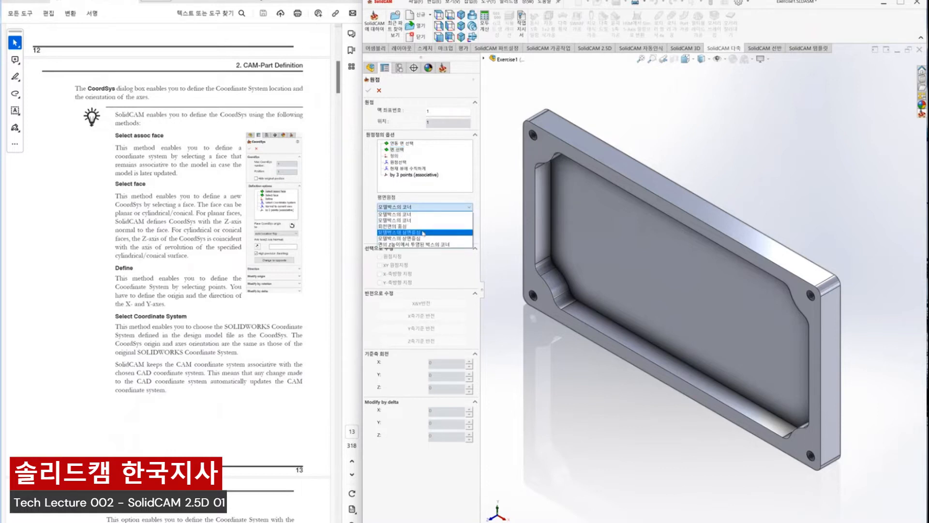
{"action": "left_click", "coordinate": [424, 232]}
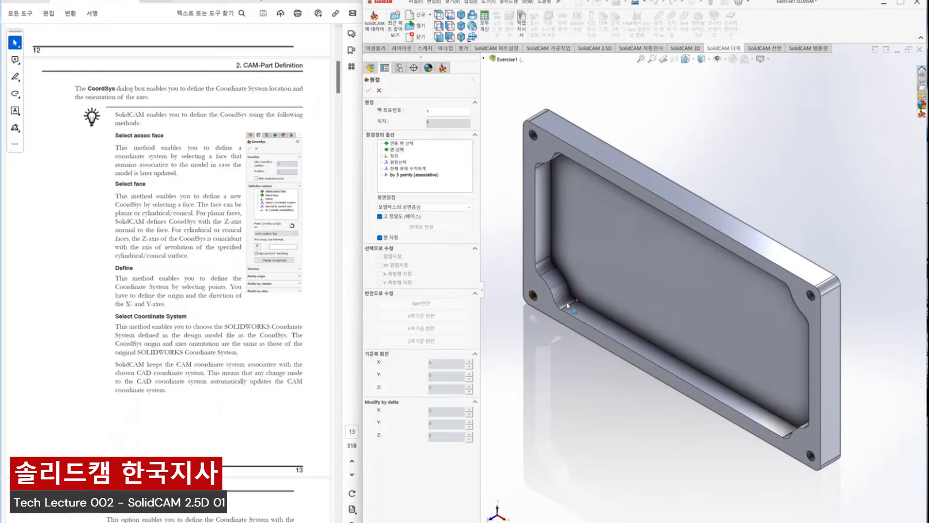
- Try to define the coordinate system by picking points, with the origin at the plate's lower corner beside the screw hole
{"action": "left_click", "coordinate": [549, 313]}
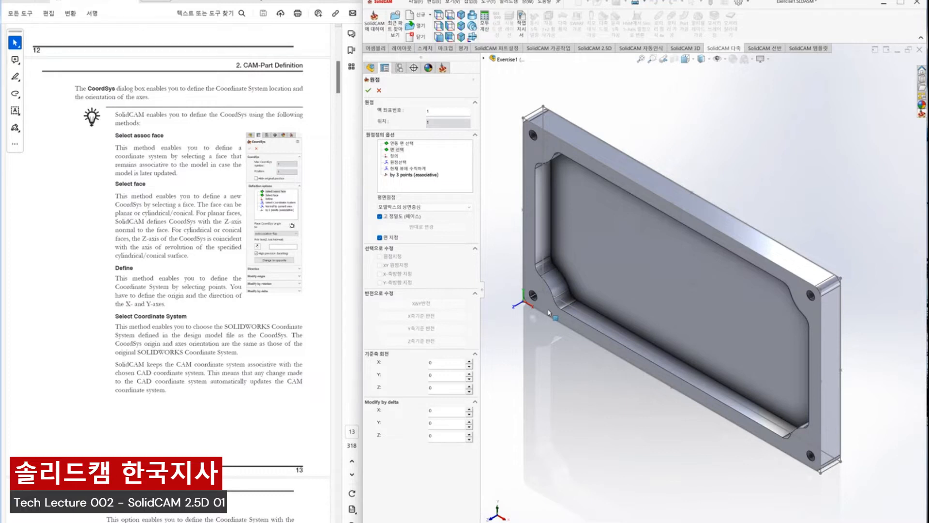
{"action": "left_click", "coordinate": [535, 286]}
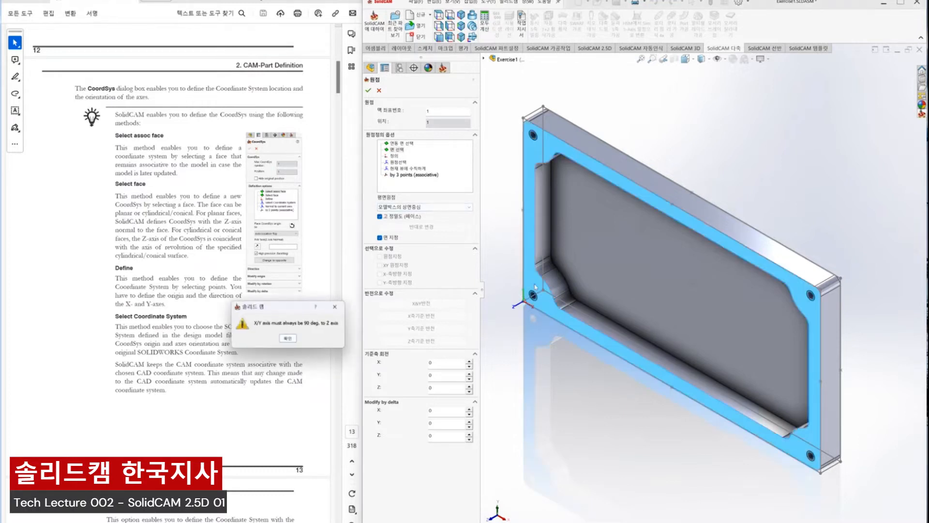
{"action": "left_click", "coordinate": [288, 338]}
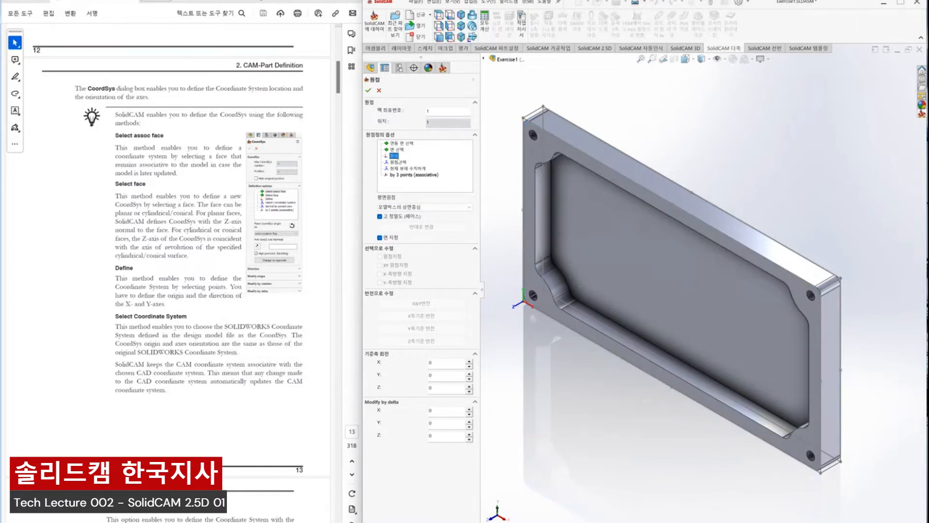
- Define the coordinate system by selecting the plate's pocket-side face, and confirm it
{"action": "left_click", "coordinate": [396, 155]}
{"action": "left_click", "coordinate": [612, 262]}
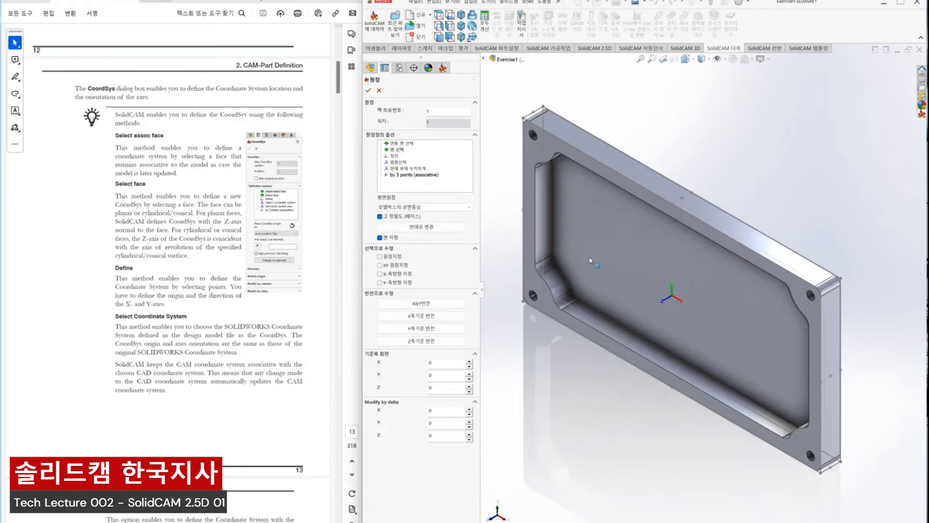
{"action": "left_click", "coordinate": [368, 90]}
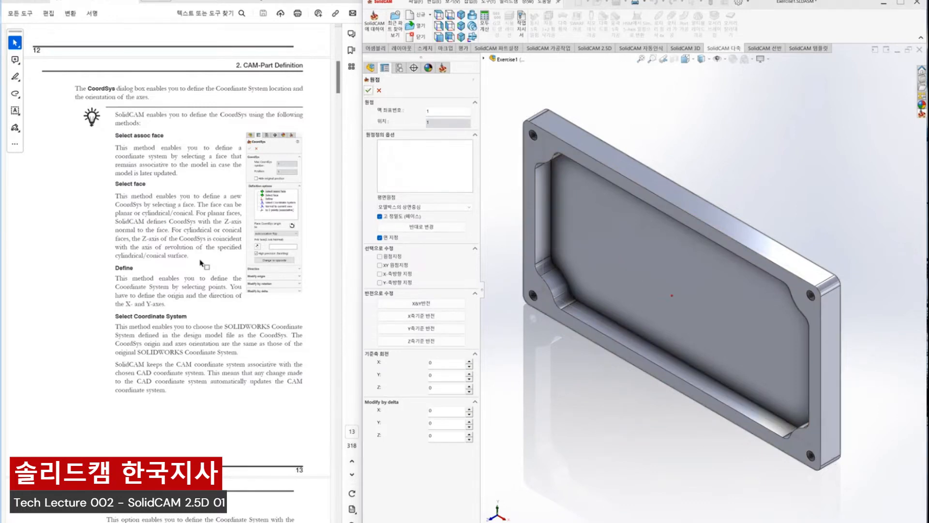
- Read the PDF's model face and CoordSys Data explanations on pages 14 and 15, review the planar machining levels, and accept the coordinate system data
{"action": "scroll", "coordinate": [201, 263], "scroll_direction": "down", "scroll_amount": 10}
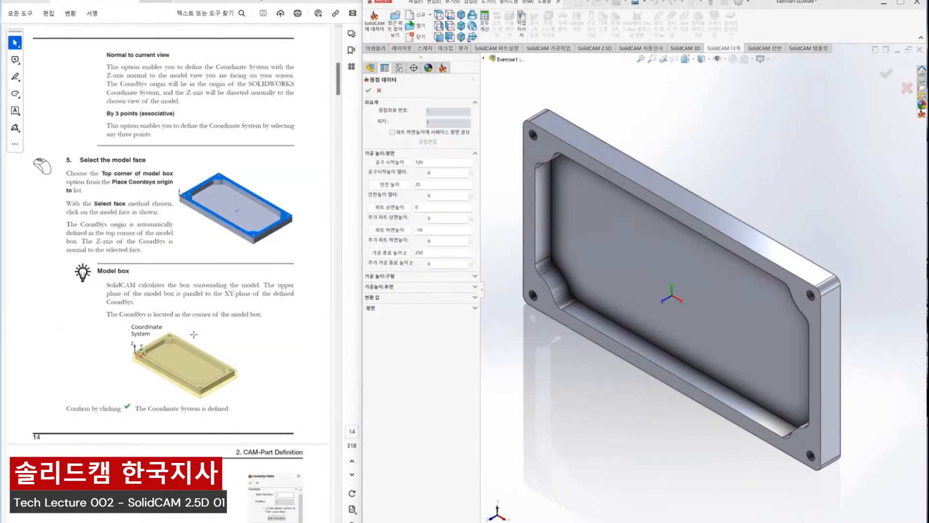
{"action": "scroll", "coordinate": [193, 333], "scroll_direction": "down", "scroll_amount": 2}
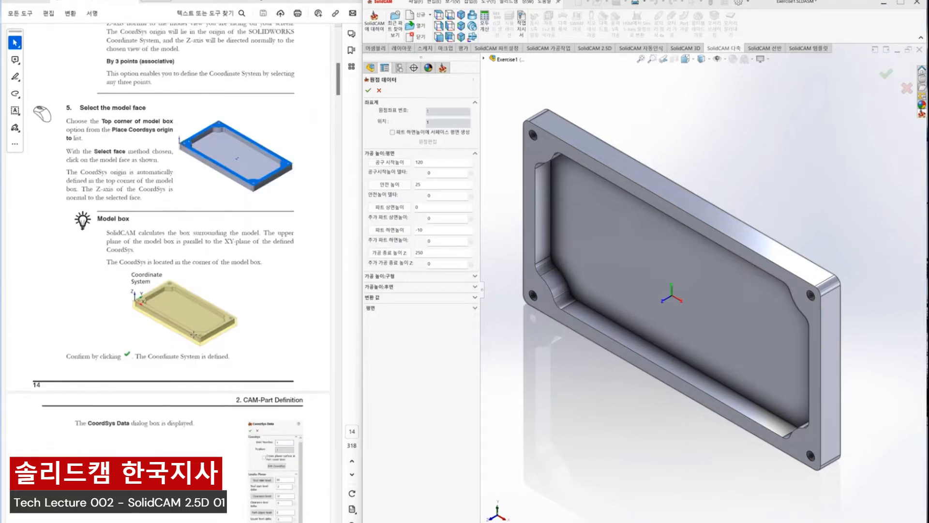
{"action": "scroll", "coordinate": [193, 334], "scroll_direction": "down", "scroll_amount": 10}
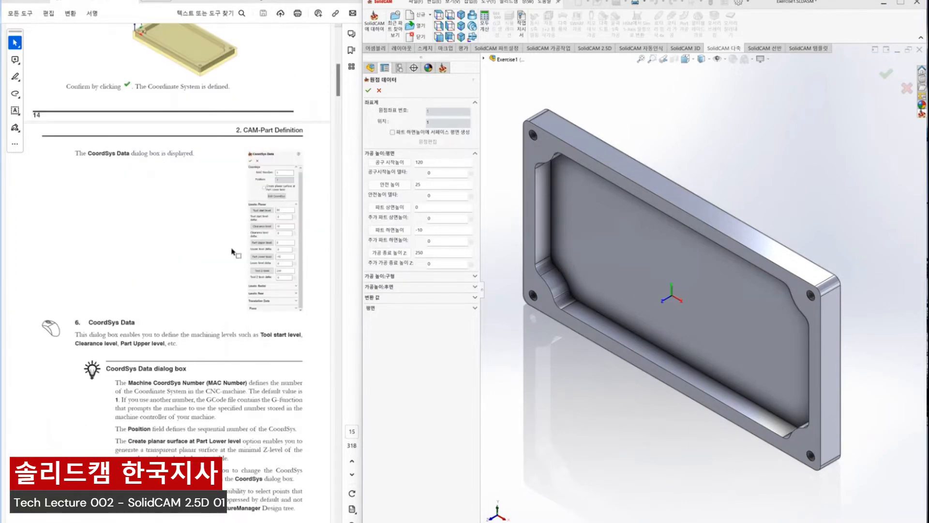
{"action": "scroll", "coordinate": [233, 251], "scroll_direction": "down", "scroll_amount": 1}
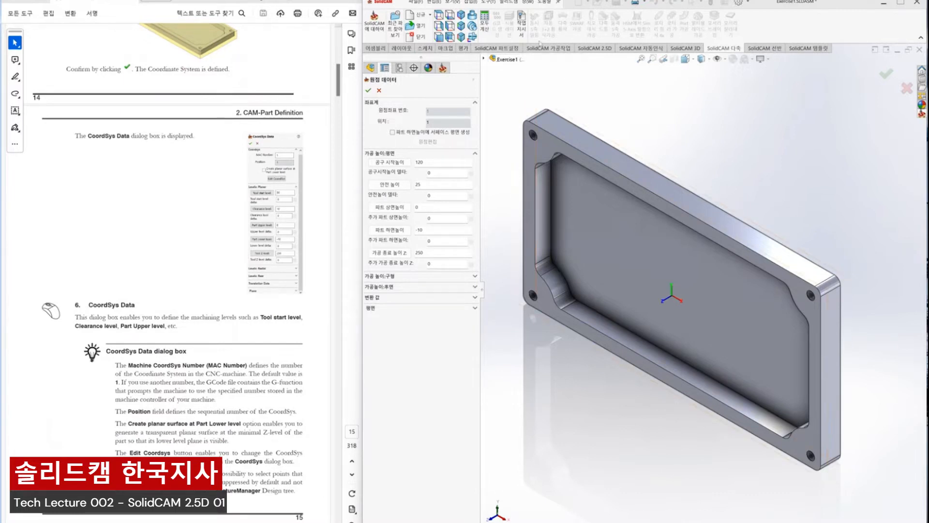
{"action": "left_click", "coordinate": [432, 185]}
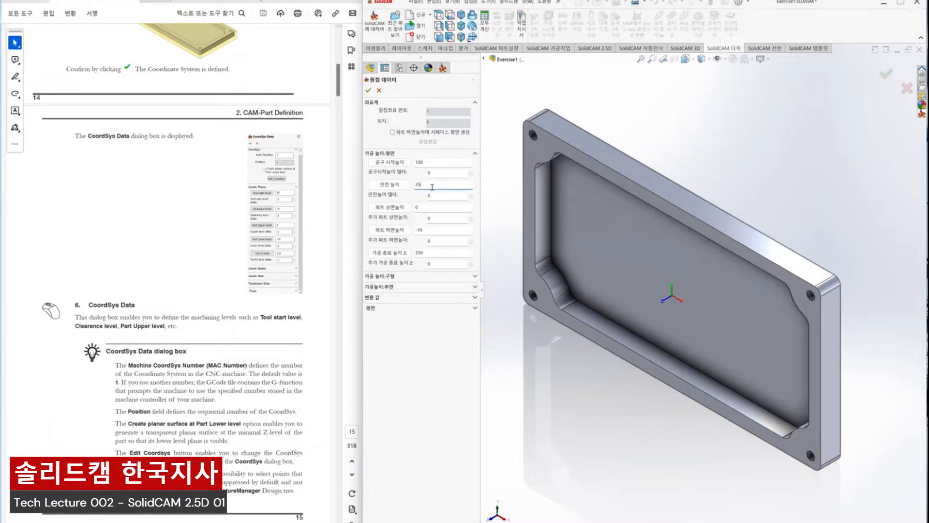
{"action": "left_click", "coordinate": [426, 208]}
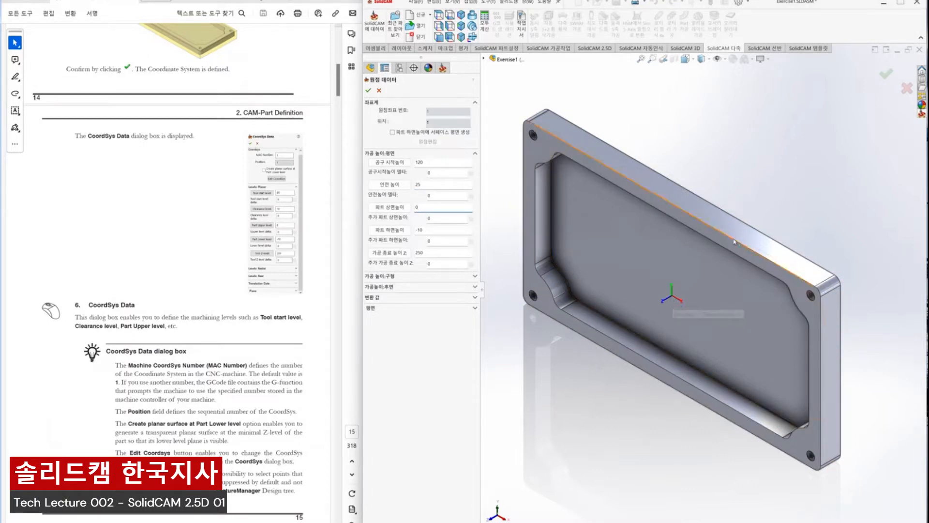
{"action": "double_click", "coordinate": [435, 253]}
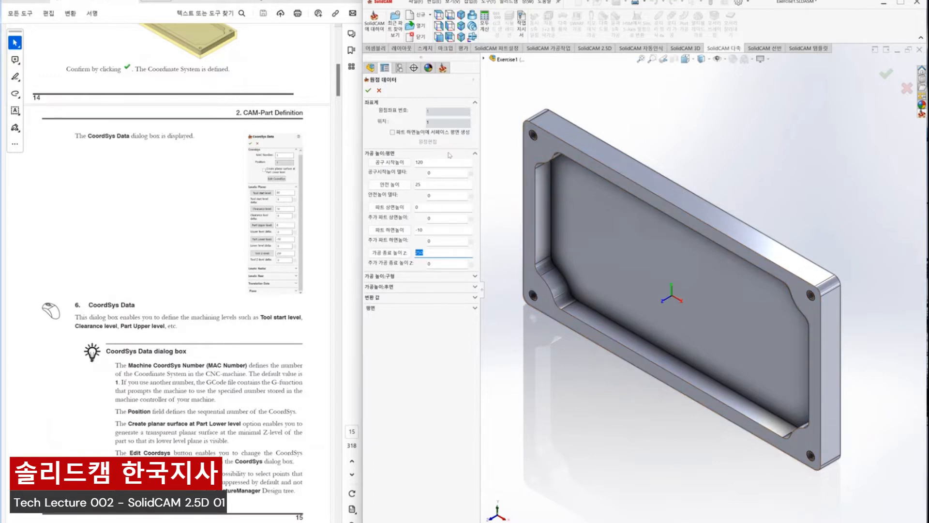
{"action": "left_click", "coordinate": [369, 94]}
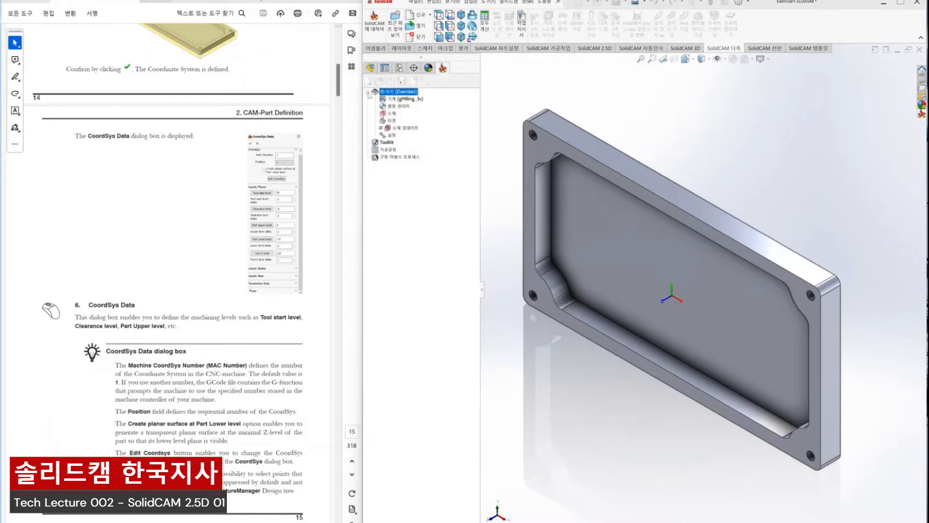
- Read the machining level and CoordSys Manager explanations on PDF pages 16 and 17, and confirm the CoordSys Manager
{"action": "scroll", "coordinate": [258, 260], "scroll_direction": "down", "scroll_amount": 12}
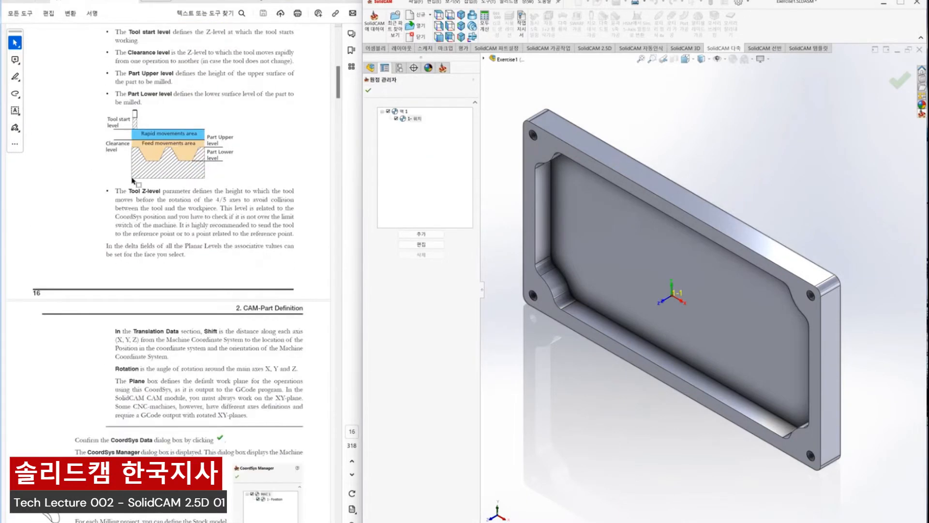
{"action": "scroll", "coordinate": [269, 234], "scroll_direction": "down", "scroll_amount": 6}
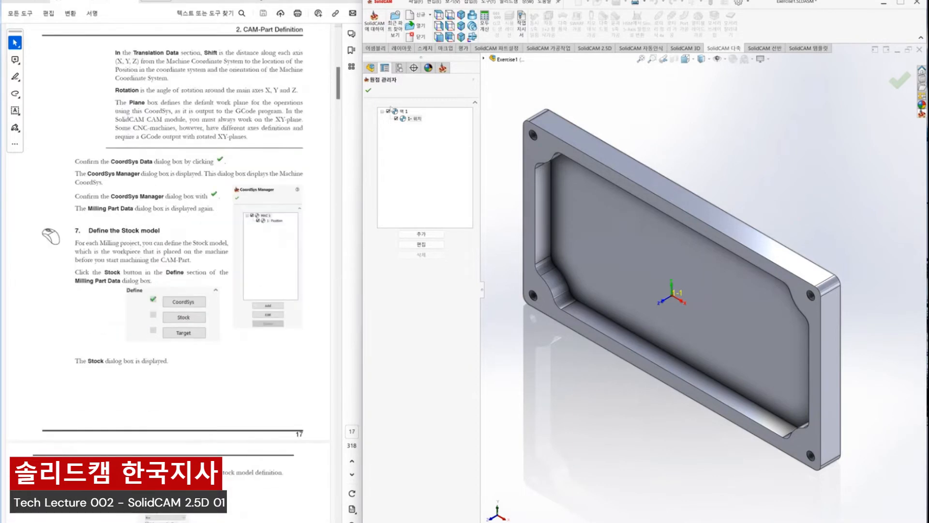
{"action": "left_click", "coordinate": [369, 91]}
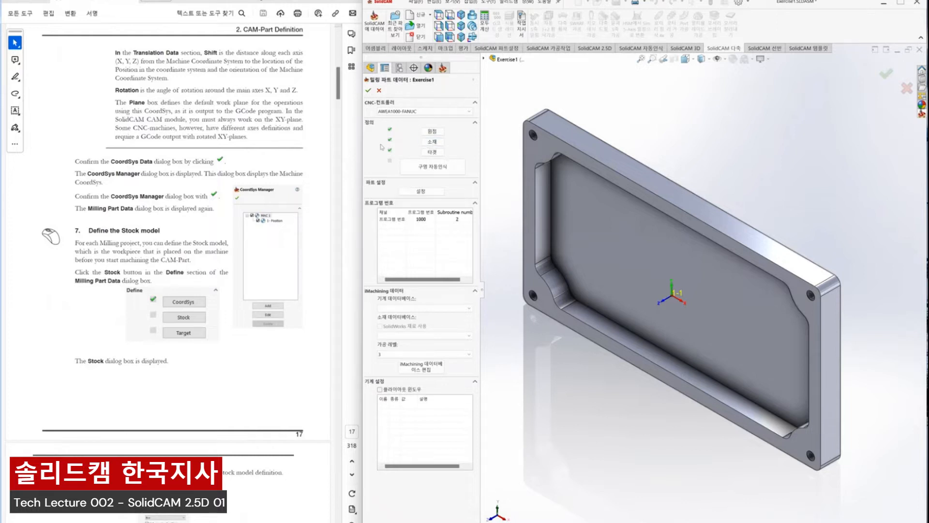
- Inspect the stock's surrounding box without accepting changes, and confirm Solid 1 as the target model
{"action": "left_click", "coordinate": [435, 142]}
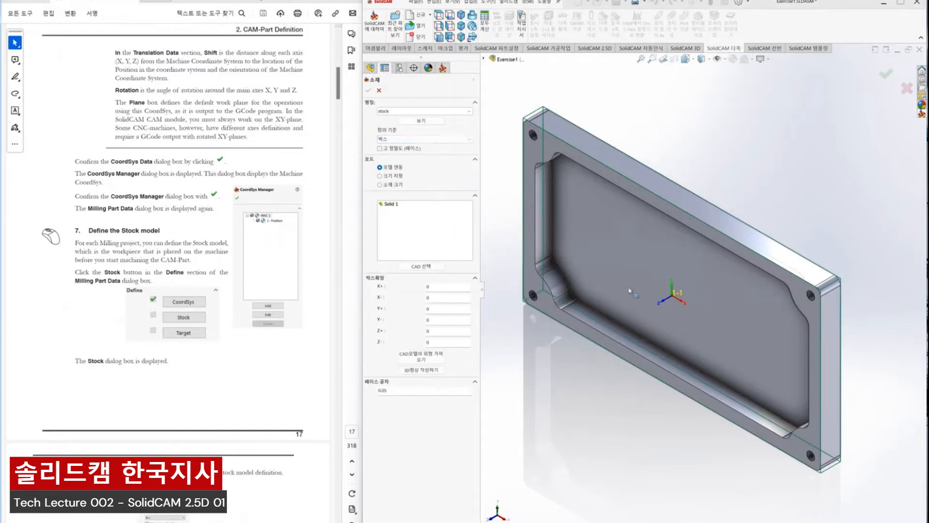
{"action": "middle_click_drag", "start_coordinate": [634, 293], "coordinate": [638, 270]}
{"action": "left_click", "coordinate": [379, 91]}
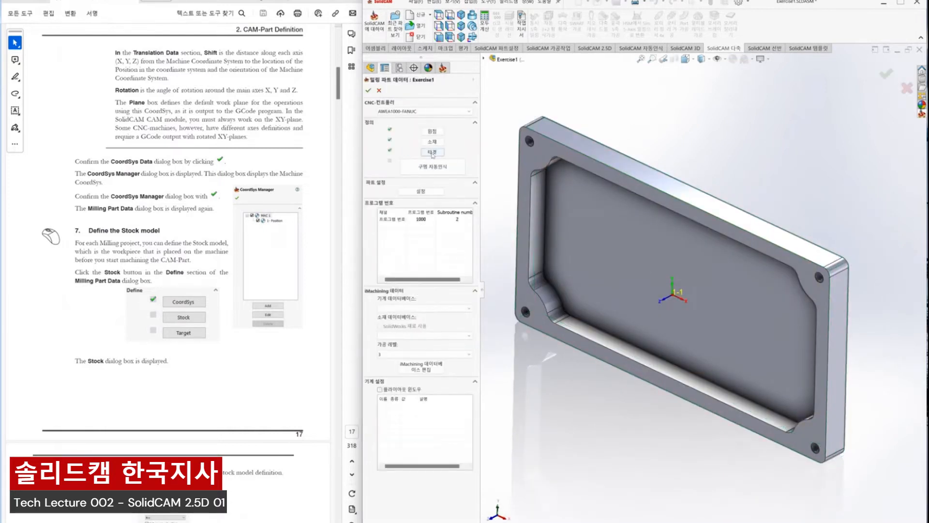
{"action": "left_click", "coordinate": [432, 154]}
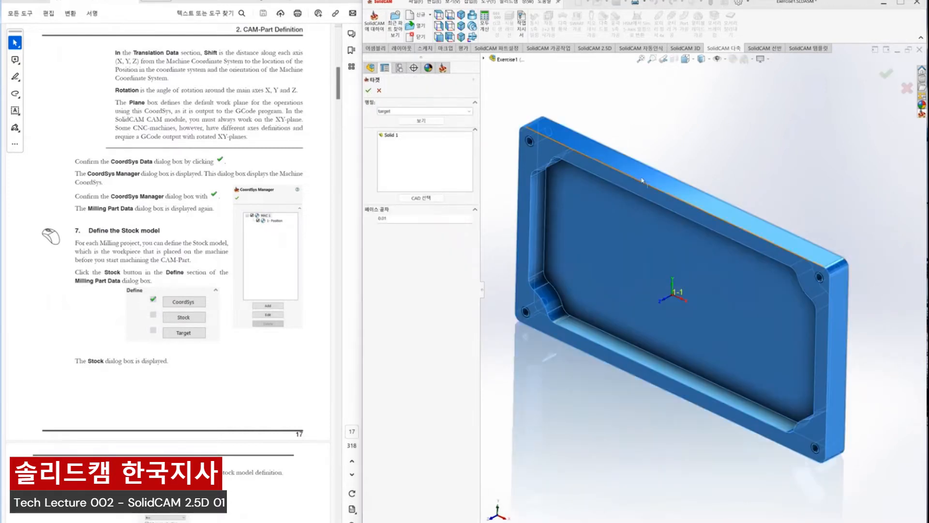
{"action": "left_click", "coordinate": [368, 90]}
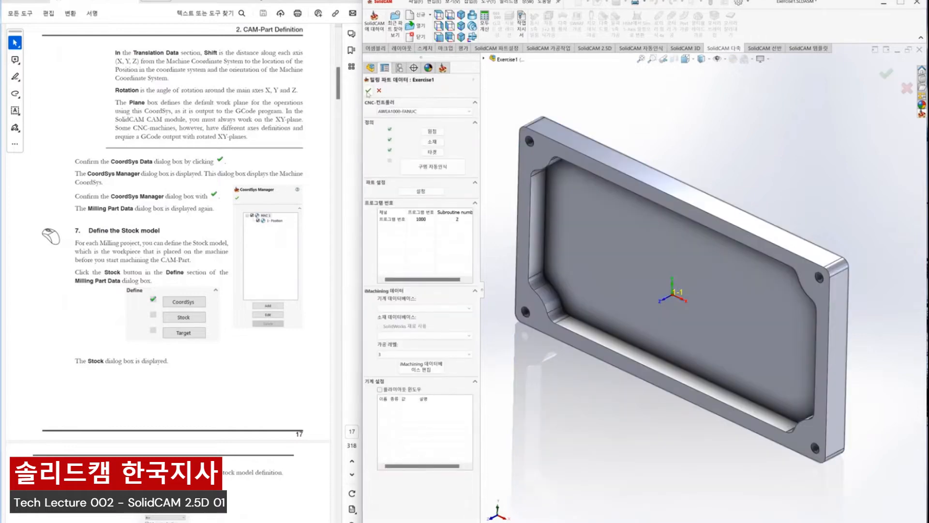
- Read the stock definition modes and offset instructions on PDF pages 18 and 19, and reopen the stock definition
{"action": "scroll", "coordinate": [147, 189], "scroll_direction": "down", "scroll_amount": 15}
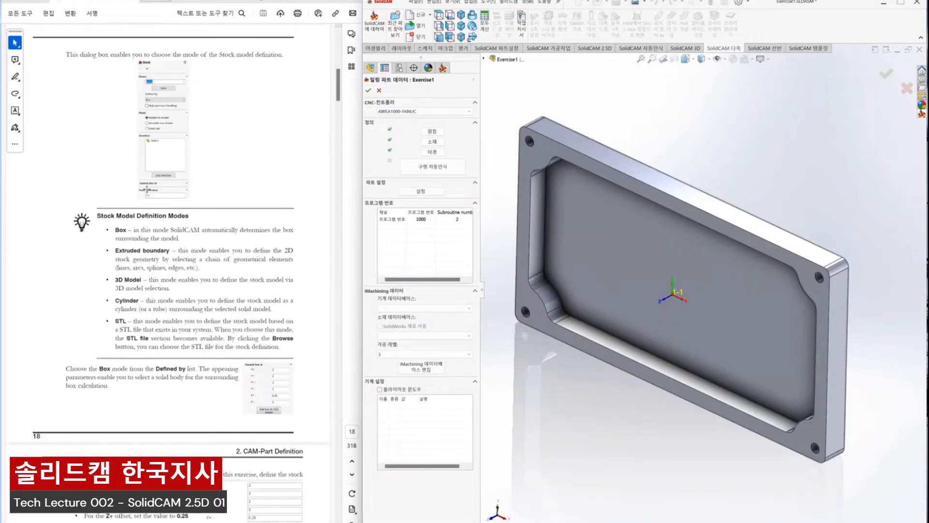
{"action": "scroll", "coordinate": [146, 192], "scroll_direction": "down", "scroll_amount": 4}
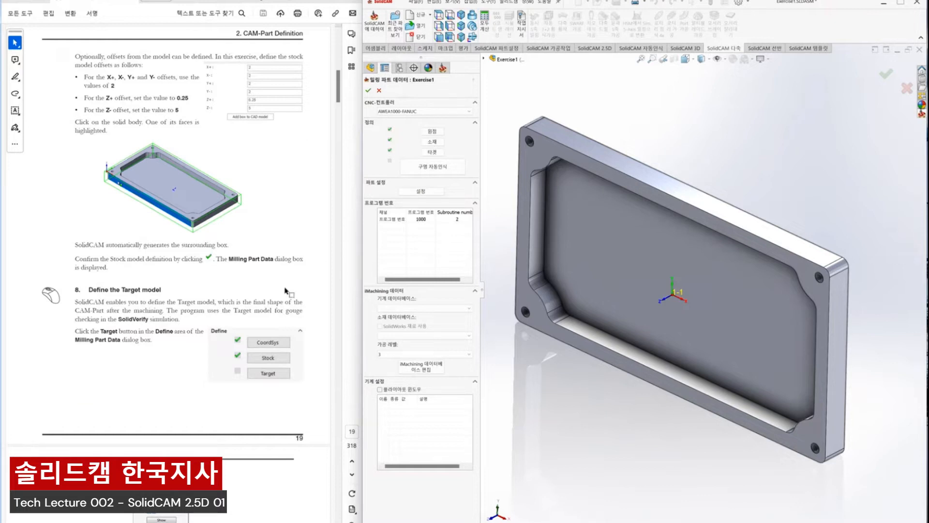
{"action": "left_click", "coordinate": [432, 141]}
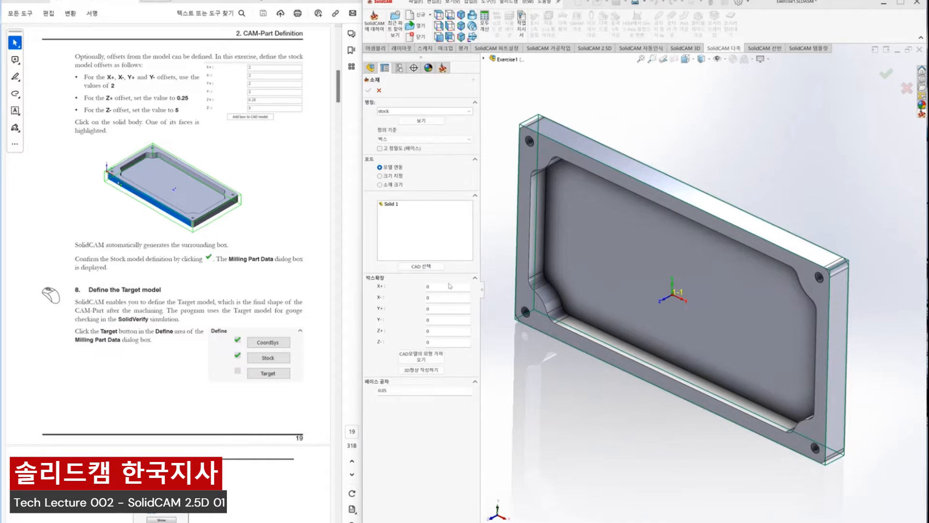
- Try a Z+ offset of 1 on the stock's surrounding box
{"action": "left_click", "coordinate": [443, 331]}
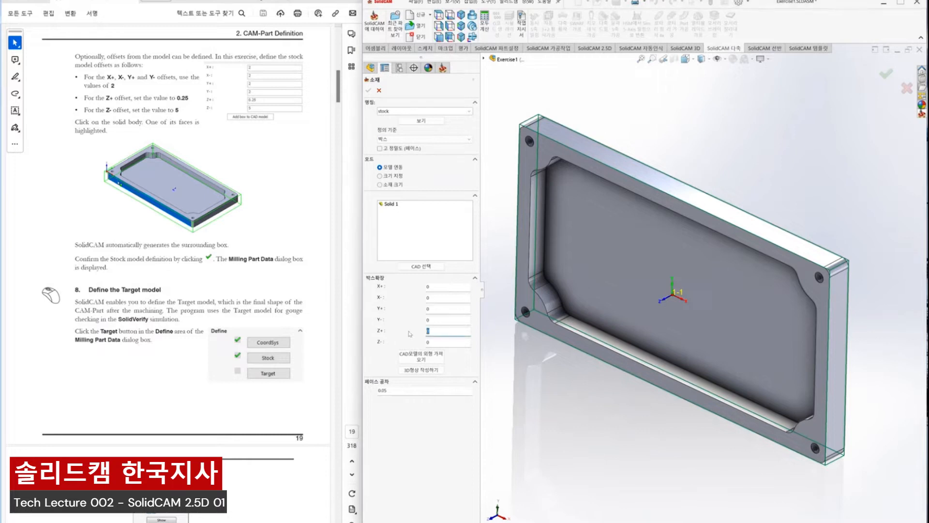
{"action": "type", "text": "1"}
{"action": "left_click", "coordinate": [448, 342]}
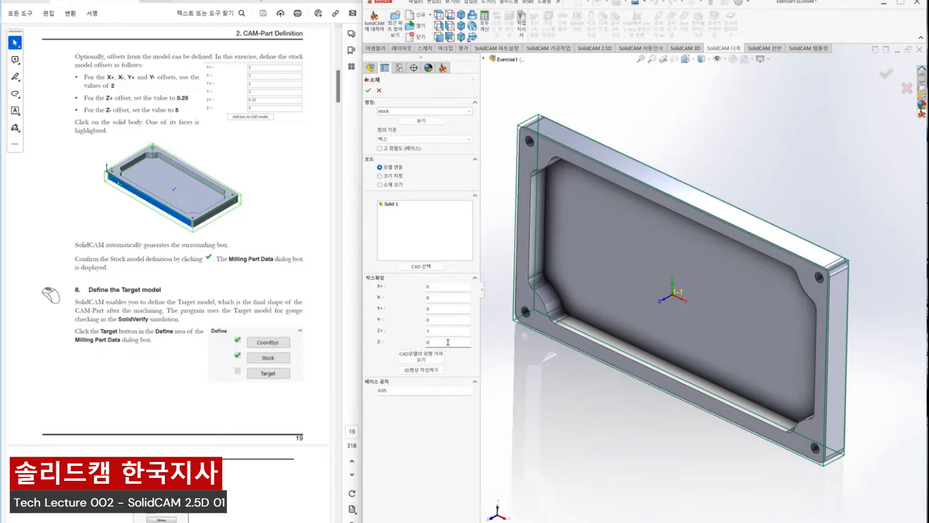
- Set the stock box's X+, X-, Y+ and Y- offsets to 2
{"action": "left_click", "coordinate": [427, 287]}
{"action": "type", "text": "2"}
{"action": "key", "text": "Tab"}
{"action": "type", "text": "2"}
{"action": "key", "text": "Tab"}
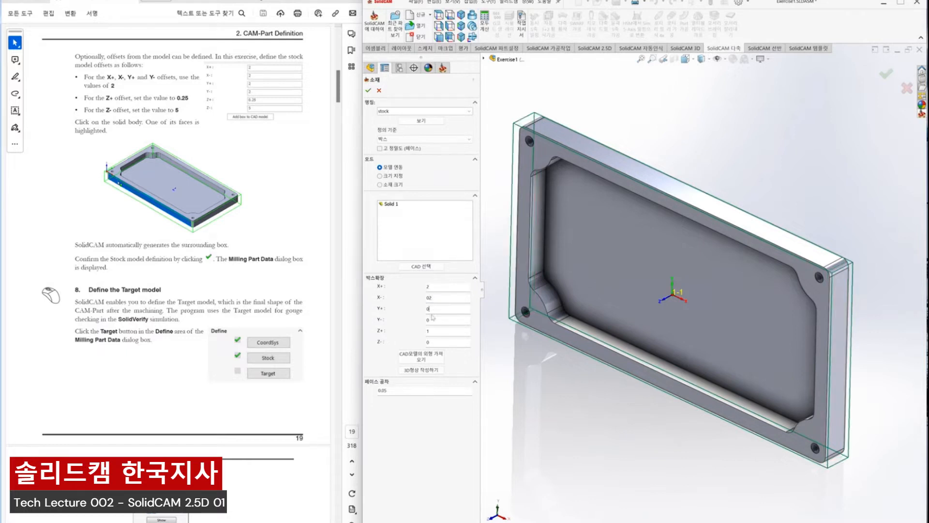
{"action": "type", "text": "2"}
{"action": "key", "text": "Tab"}
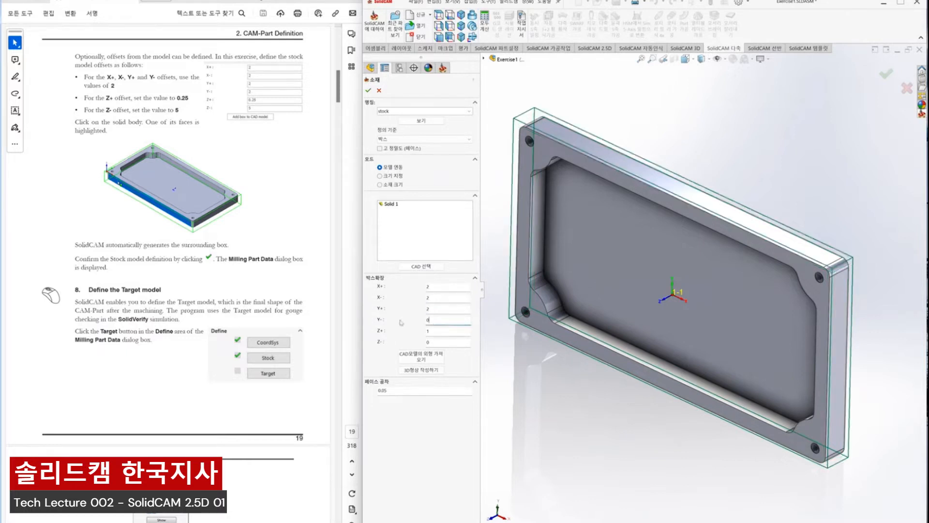
{"action": "type", "text": "2"}
{"action": "key", "text": "Tab"}
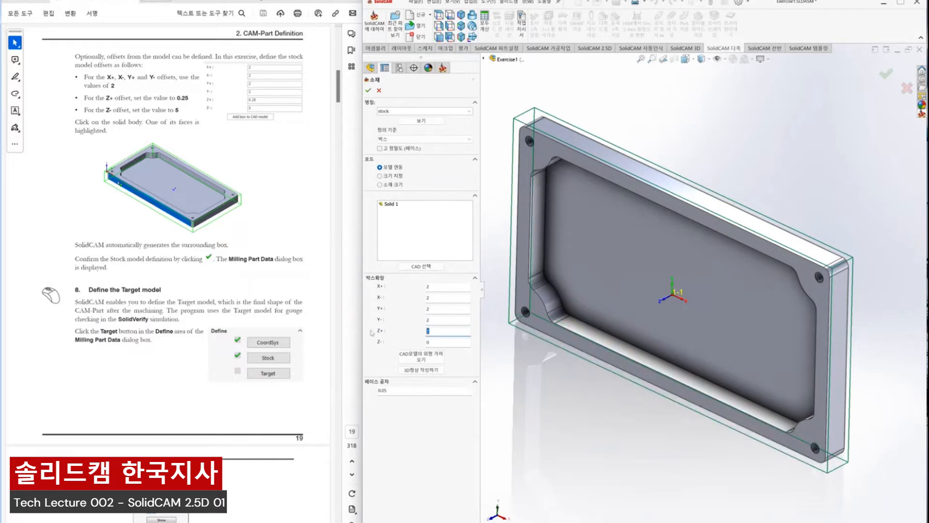
- Set the stock box's Z+ offset to 0.25 and Z- offset to 5, and confirm the stock definition
{"action": "type", "text": "0.25"}
{"action": "left_click", "coordinate": [451, 342]}
{"action": "key", "text": "BackSpace"}
{"action": "type", "text": "5"}
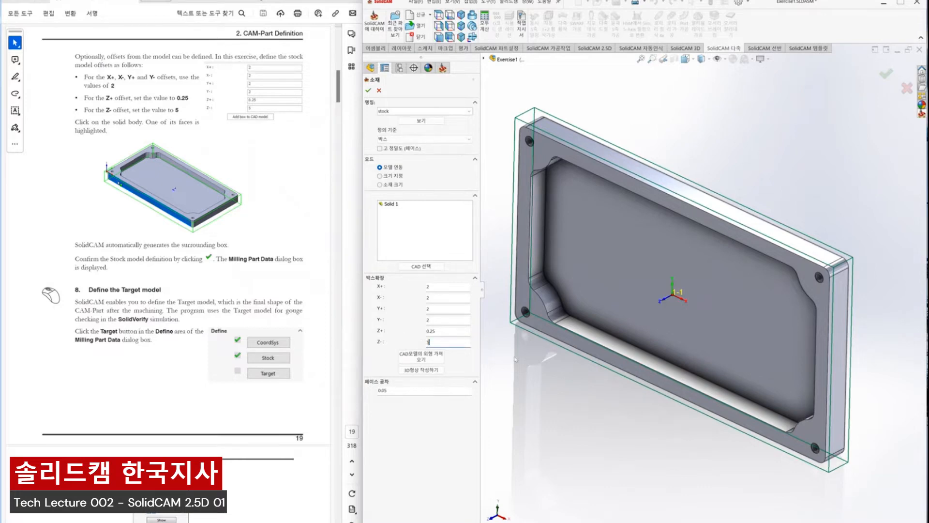
{"action": "key", "text": "Return"}
{"action": "middle_click_drag", "start_coordinate": [572, 352], "coordinate": [588, 260]}
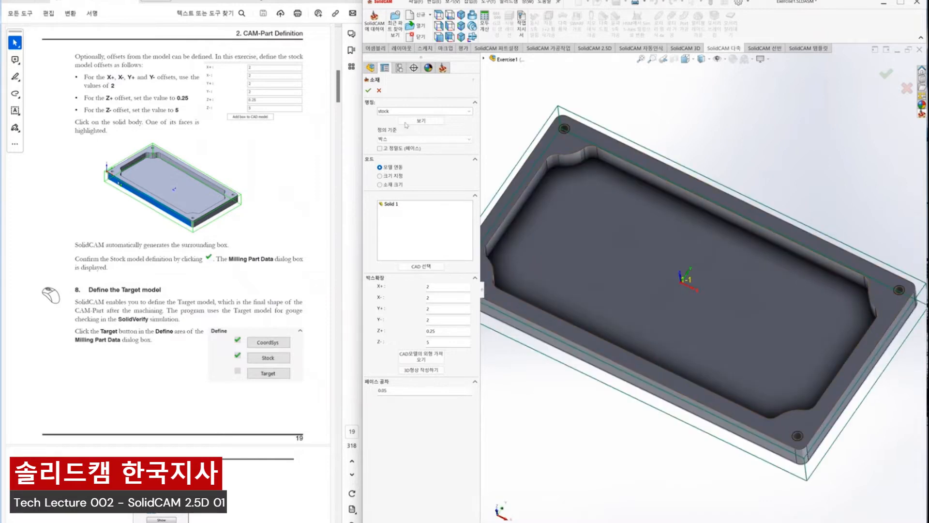
{"action": "left_click", "coordinate": [368, 91]}
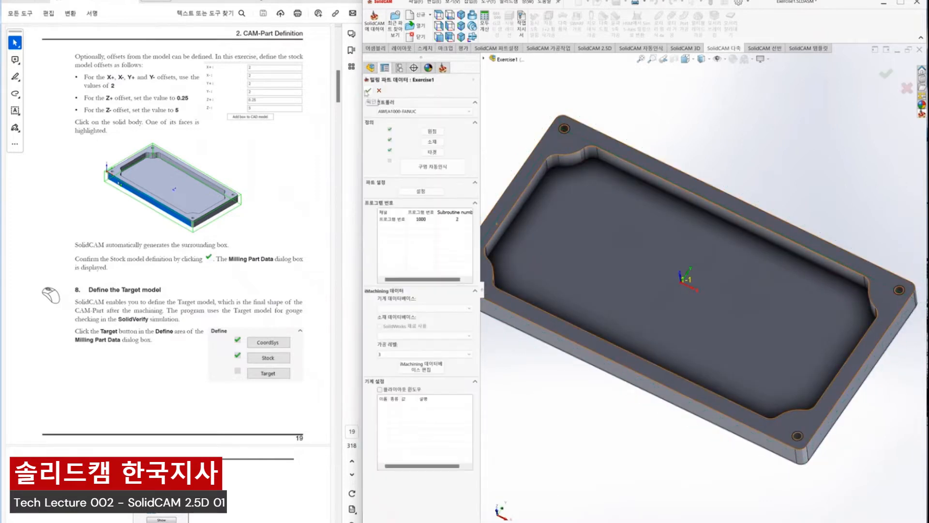
- Read the instructions for saving the CAM-Part data on PDF page 20, and confirm the Exercise1 milling part data
{"action": "scroll", "coordinate": [243, 263], "scroll_direction": "down", "scroll_amount": 15}
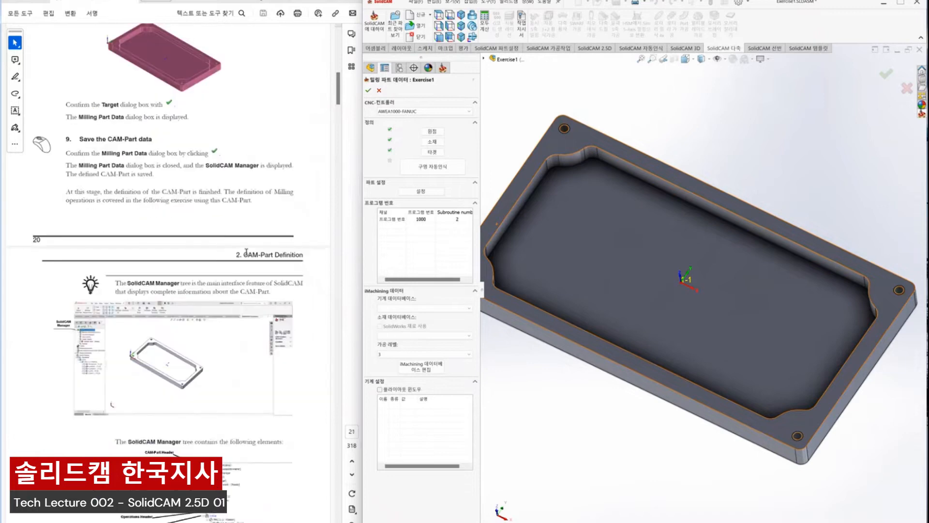
{"action": "scroll", "coordinate": [246, 252], "scroll_direction": "down", "scroll_amount": 2}
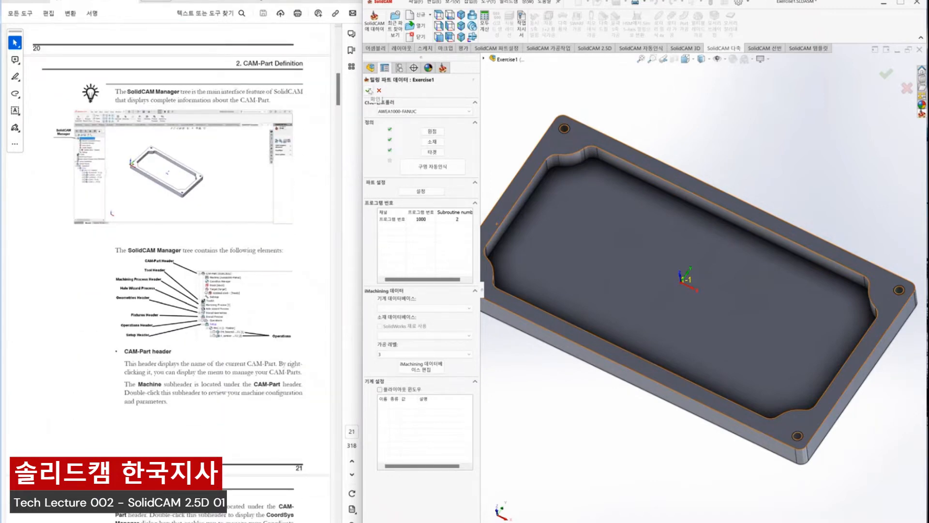
{"action": "left_click", "coordinate": [369, 91]}
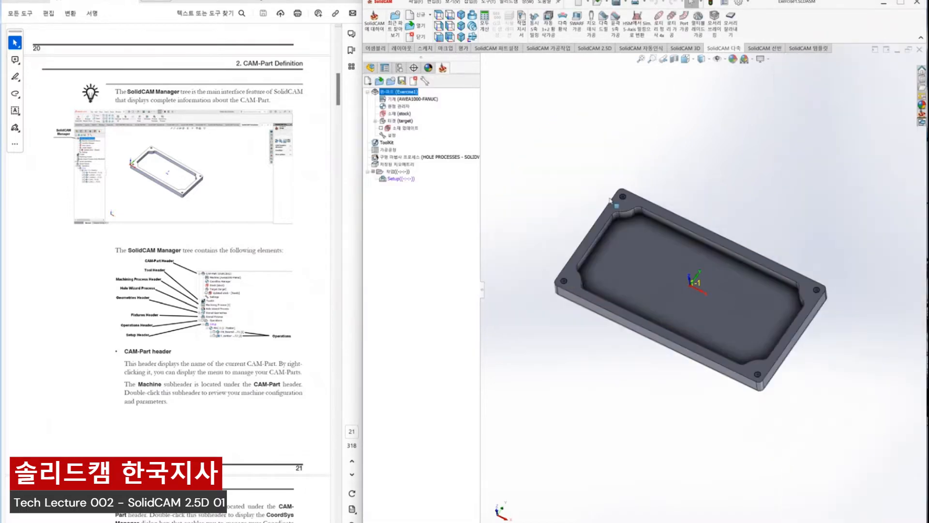
- Change the model view's scene to a plain white background
{"action": "scroll", "coordinate": [646, 271], "scroll_direction": "down", "scroll_amount": 2}
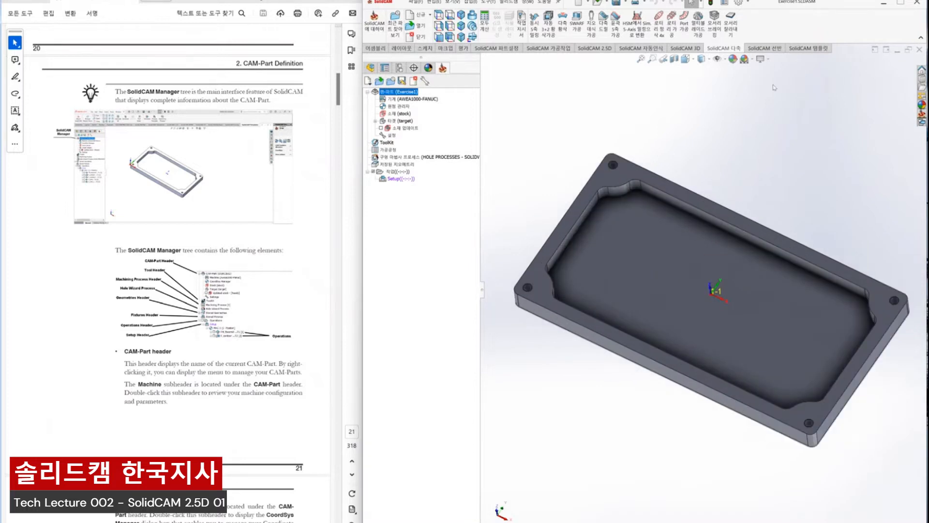
{"action": "left_click", "coordinate": [749, 59]}
{"action": "left_click", "coordinate": [757, 83]}
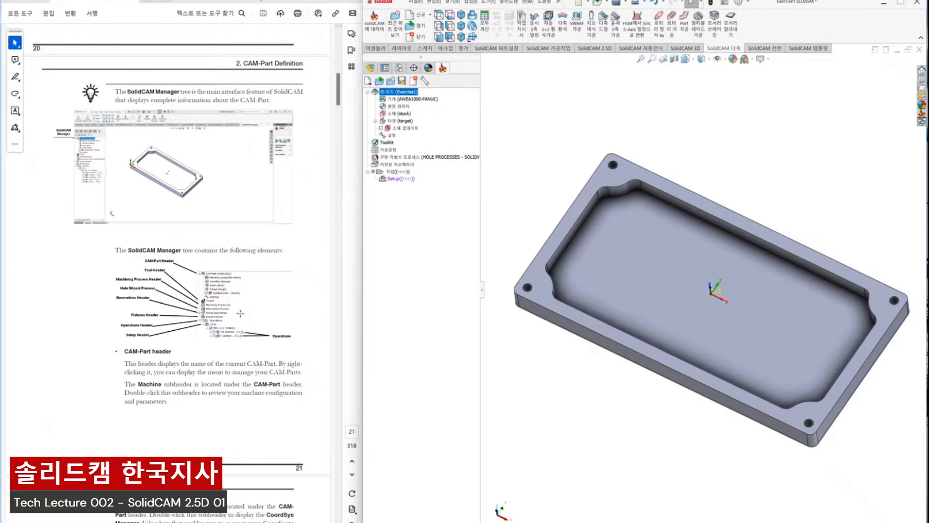
- Read the SolidCAM Manager tree explanations on PDF pages 21 to 23, locating the ToolKit and Setup headers in the tree
{"action": "scroll", "coordinate": [230, 308], "scroll_direction": "down", "scroll_amount": 5}
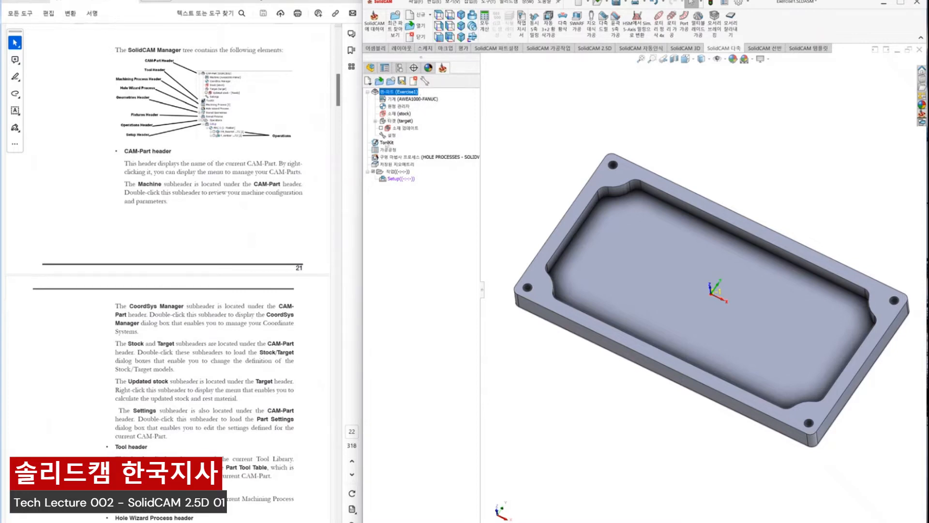
{"action": "left_click", "coordinate": [386, 143]}
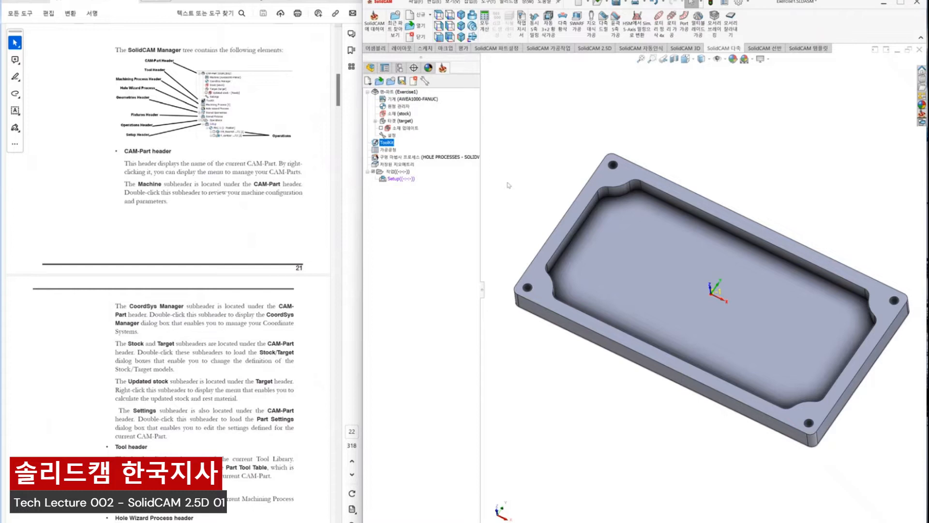
{"action": "left_click", "coordinate": [401, 179]}
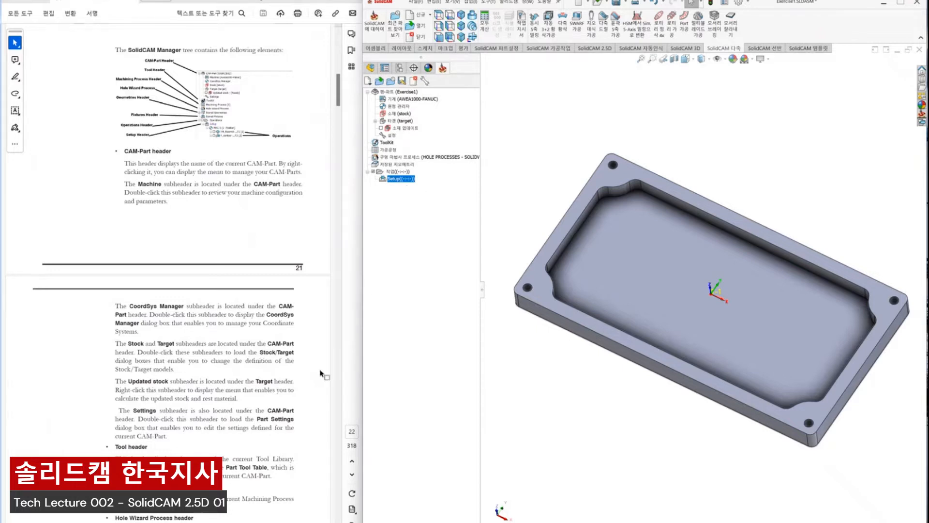
{"action": "scroll", "coordinate": [323, 373], "scroll_direction": "down", "scroll_amount": 12}
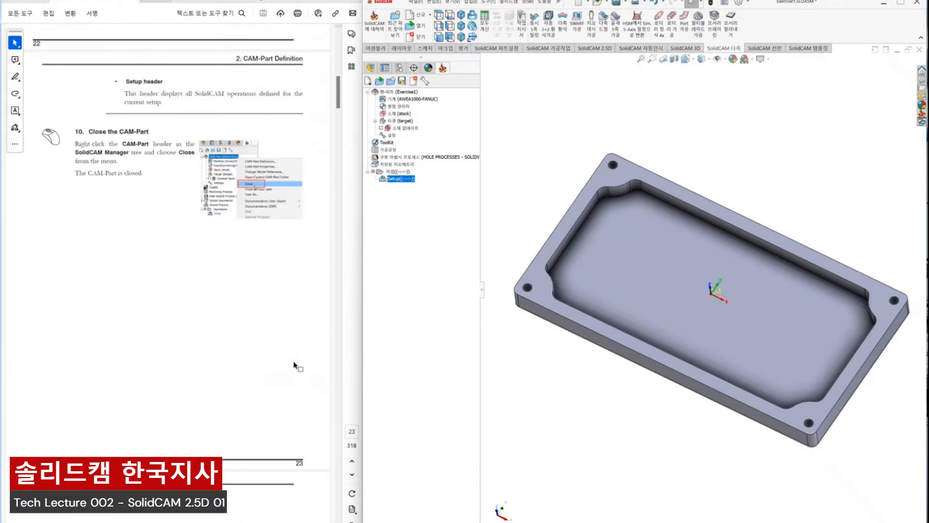
- Review the list of 2.5D milling operation types on PDF page 26 and display the matching SolidCAM 2.5D commands
{"action": "scroll", "coordinate": [294, 365], "scroll_direction": "down", "scroll_amount": 8}
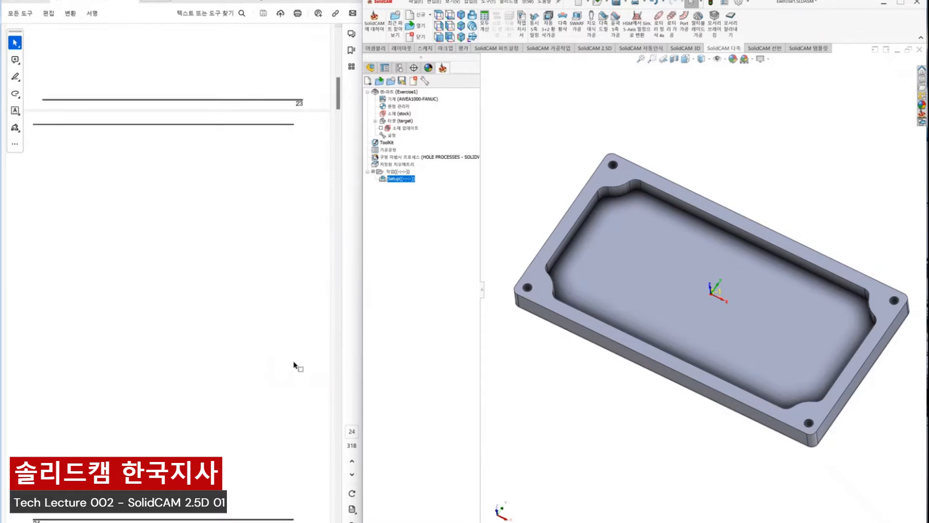
{"action": "scroll", "coordinate": [294, 365], "scroll_direction": "down", "scroll_amount": 10}
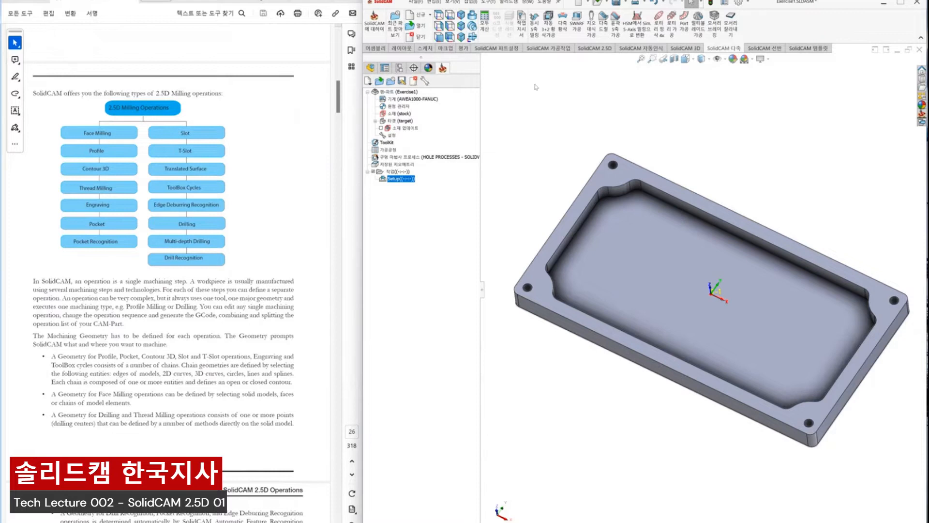
{"action": "left_click", "coordinate": [594, 50]}
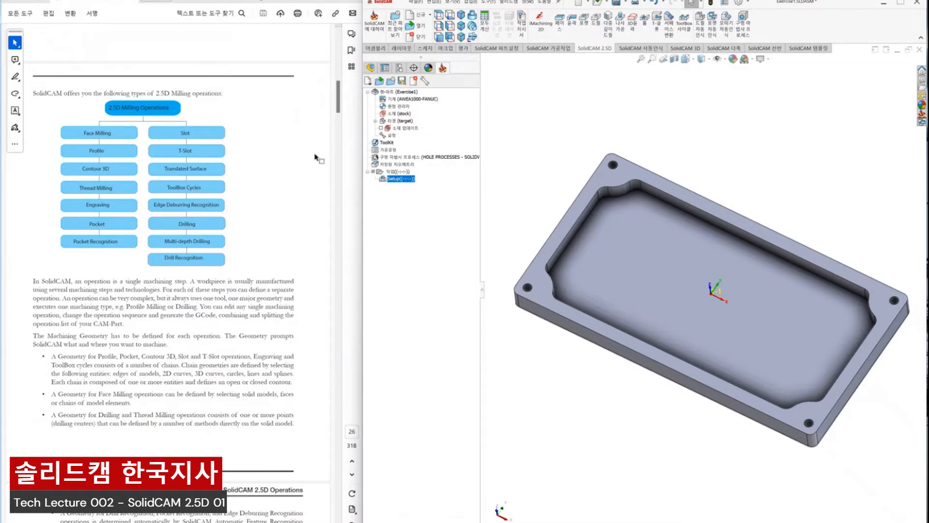
- Read the PDF's 2.5D operation descriptions on pages 27 to 31, from Face Milling through Edge Deburring Recognition
{"action": "scroll", "coordinate": [316, 157], "scroll_direction": "down", "scroll_amount": 10}
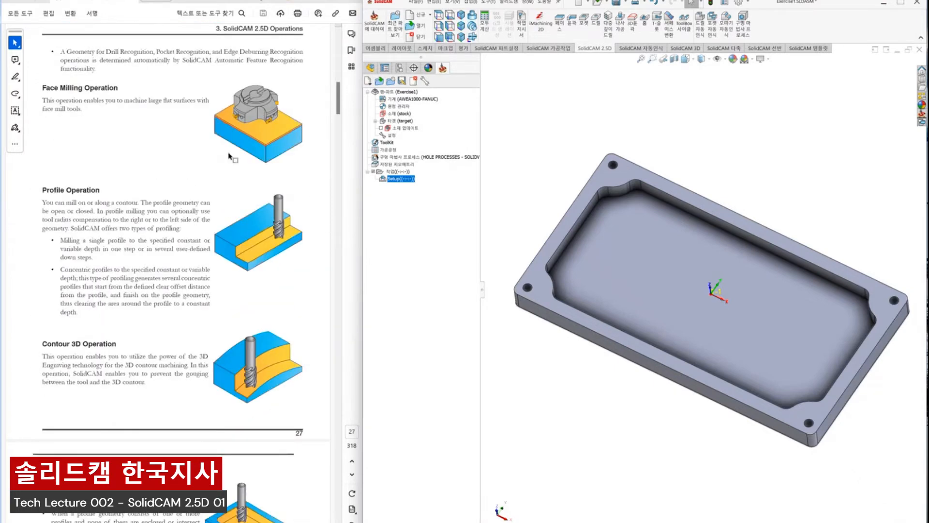
{"action": "scroll", "coordinate": [255, 94], "scroll_direction": "down", "scroll_amount": 3}
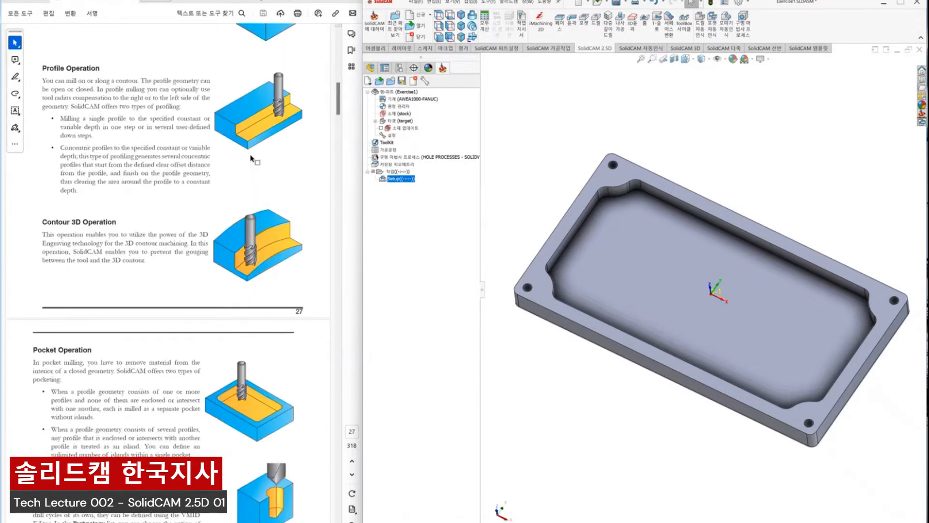
{"action": "scroll", "coordinate": [252, 159], "scroll_direction": "down", "scroll_amount": 15}
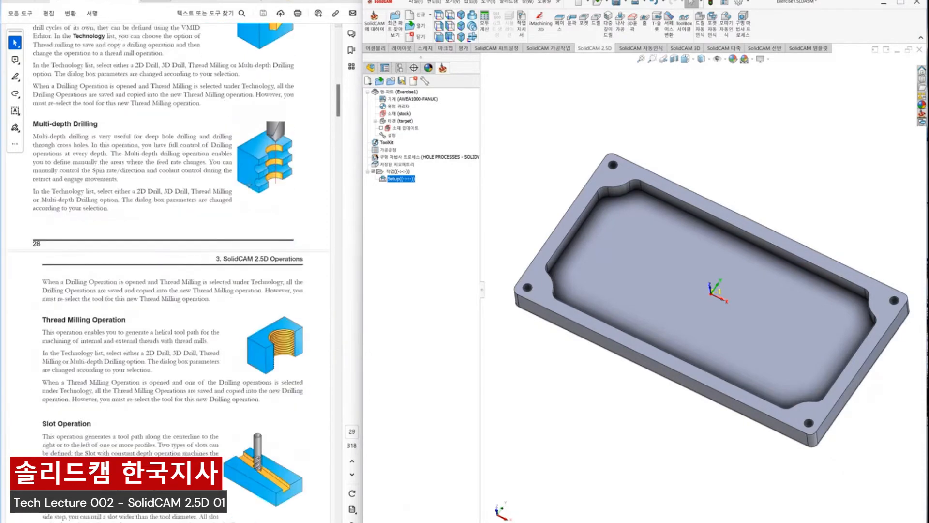
{"action": "scroll", "coordinate": [247, 171], "scroll_direction": "down", "scroll_amount": 6}
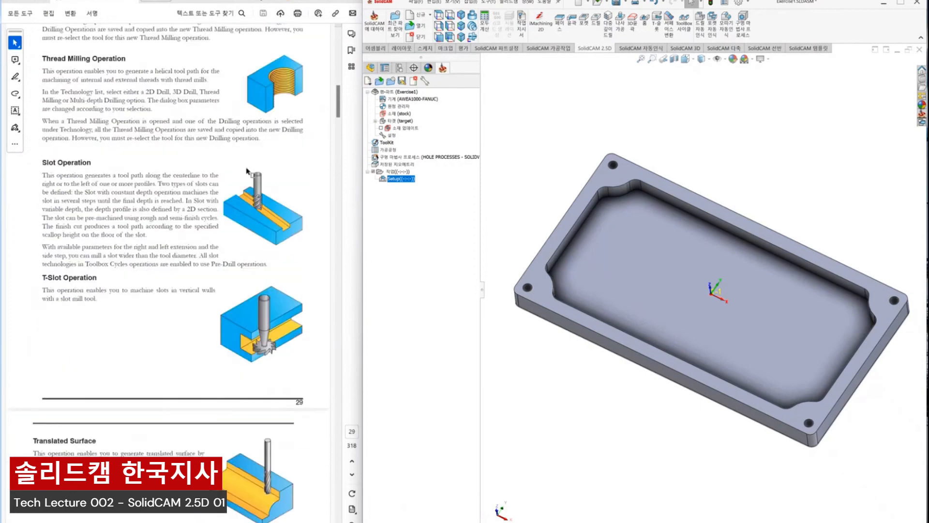
{"action": "scroll", "coordinate": [247, 171], "scroll_direction": "down", "scroll_amount": 3}
{"action": "scroll", "coordinate": [273, 229], "scroll_direction": "down", "scroll_amount": 3}
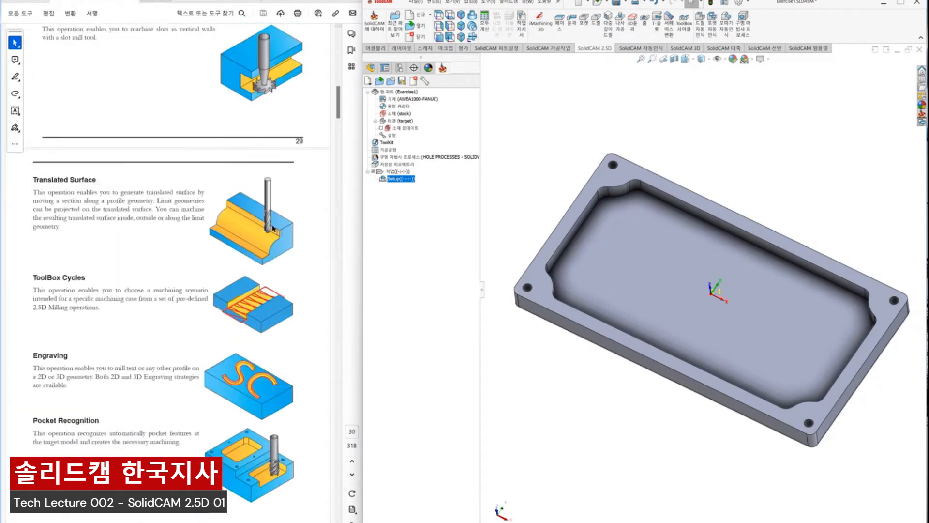
{"action": "scroll", "coordinate": [274, 228], "scroll_direction": "down", "scroll_amount": 9}
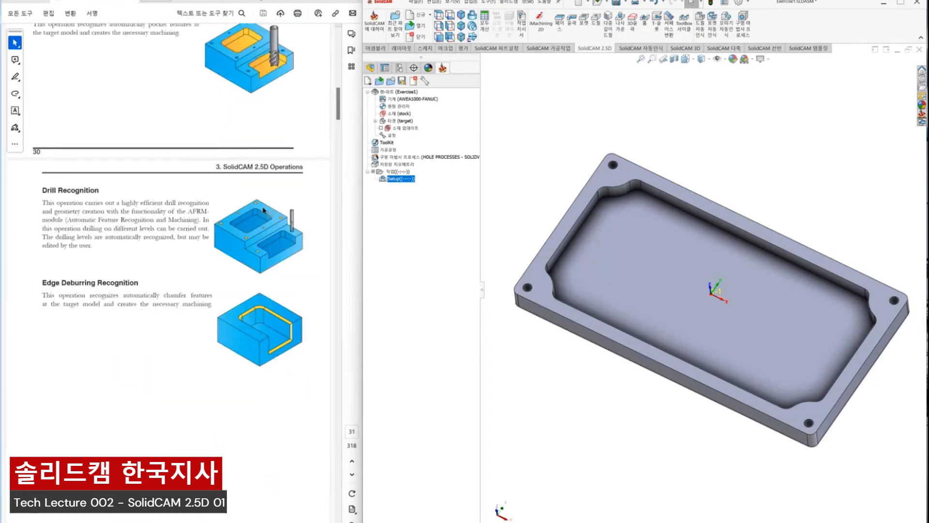
{"action": "scroll", "coordinate": [263, 209], "scroll_direction": "down", "scroll_amount": 2}
{"action": "scroll", "coordinate": [263, 210], "scroll_direction": "down", "scroll_amount": 9}
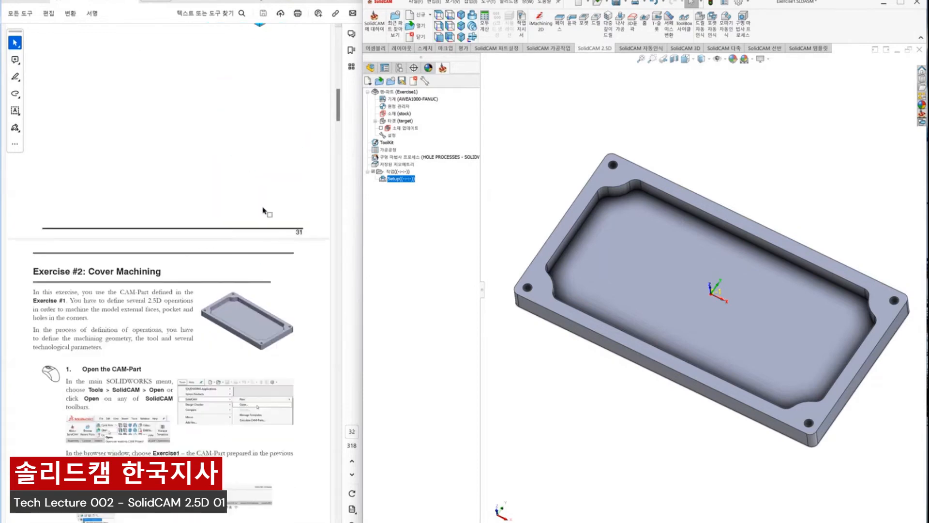
- Read the Exercise #2 Cover Machining introduction and the Face Milling operation instructions on PDF pages 32 and 33
{"action": "scroll", "coordinate": [262, 207], "scroll_direction": "down", "scroll_amount": 1}
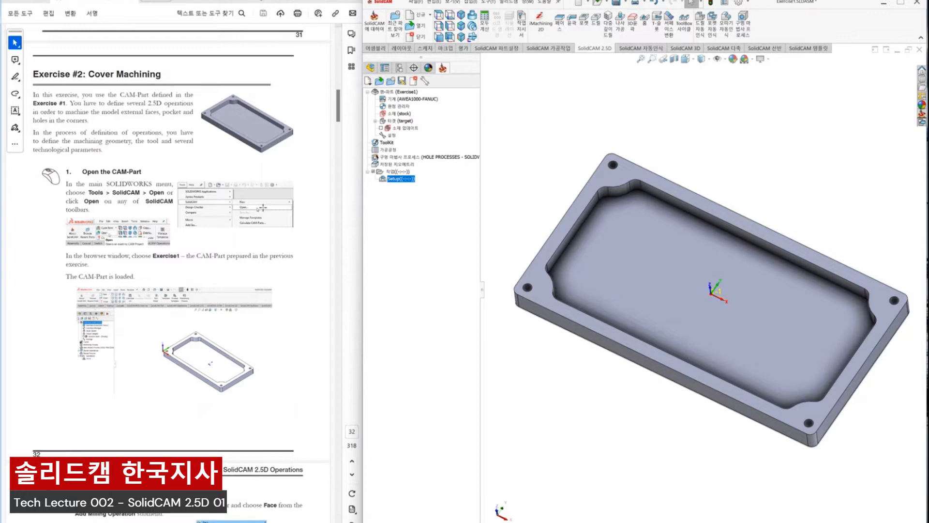
{"action": "scroll", "coordinate": [263, 208], "scroll_direction": "down", "scroll_amount": 2}
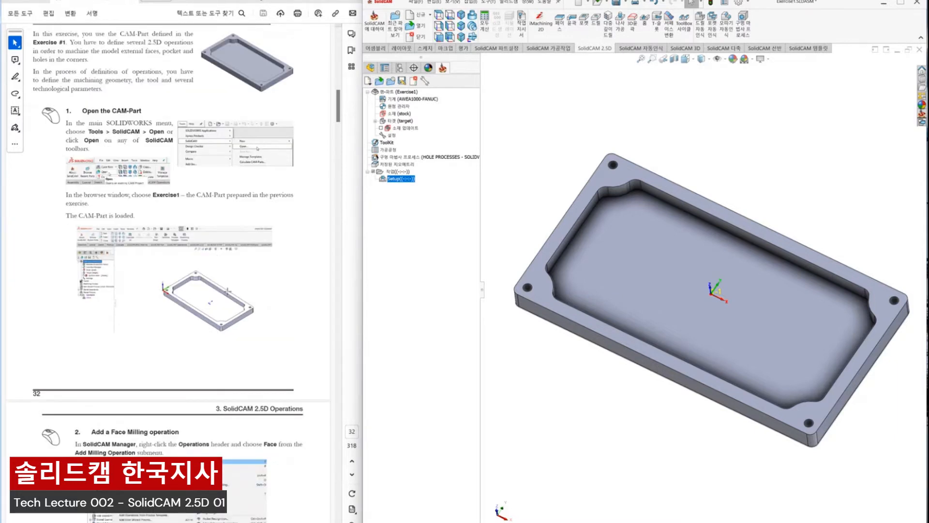
{"action": "scroll", "coordinate": [262, 317], "scroll_direction": "down", "scroll_amount": 1}
{"action": "scroll", "coordinate": [261, 318], "scroll_direction": "down", "scroll_amount": 11}
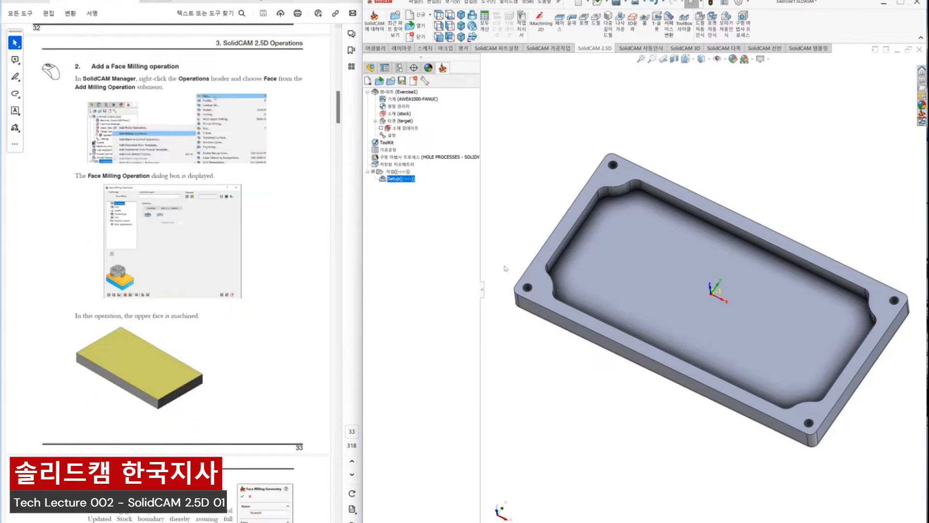
- Add a Face Milling operation to the Exercise1 CAM-Part and place its dialog clear of the PDF instructions
{"action": "middle_click_drag", "start_coordinate": [507, 268], "coordinate": [602, 237]}
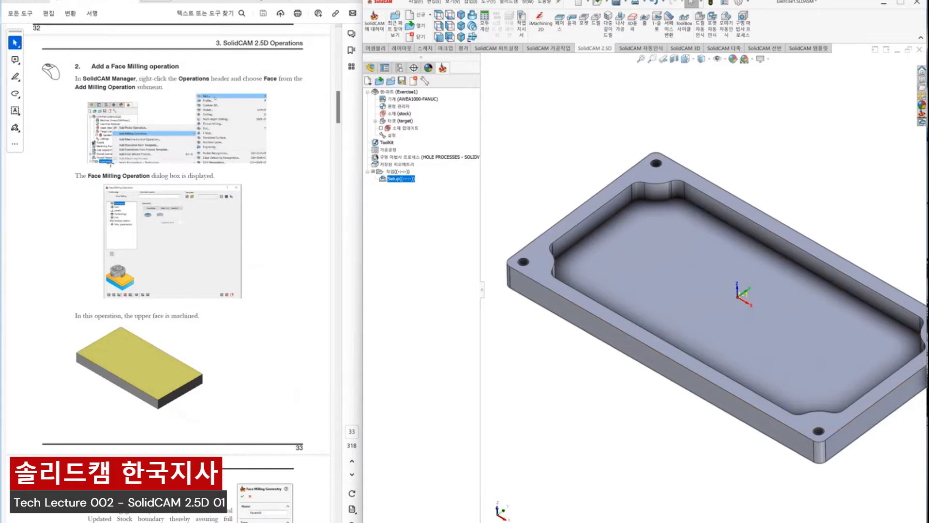
{"action": "right_click", "coordinate": [409, 180]}
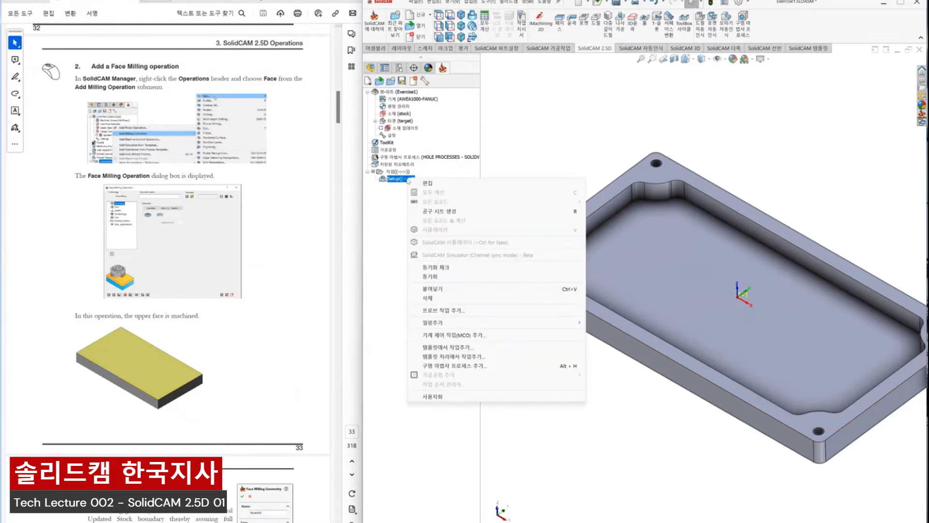
{"action": "right_click", "coordinate": [394, 171]}
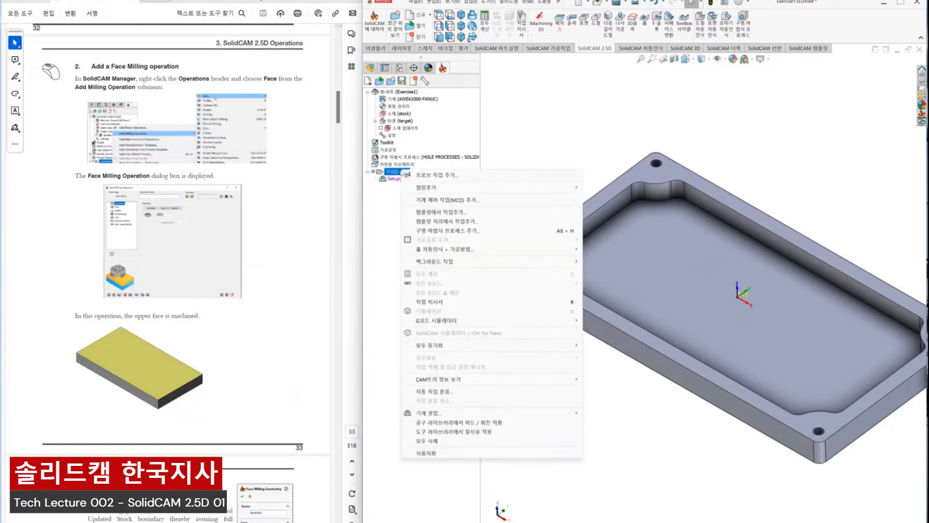
{"action": "mouse_move", "coordinate": [481, 193]}
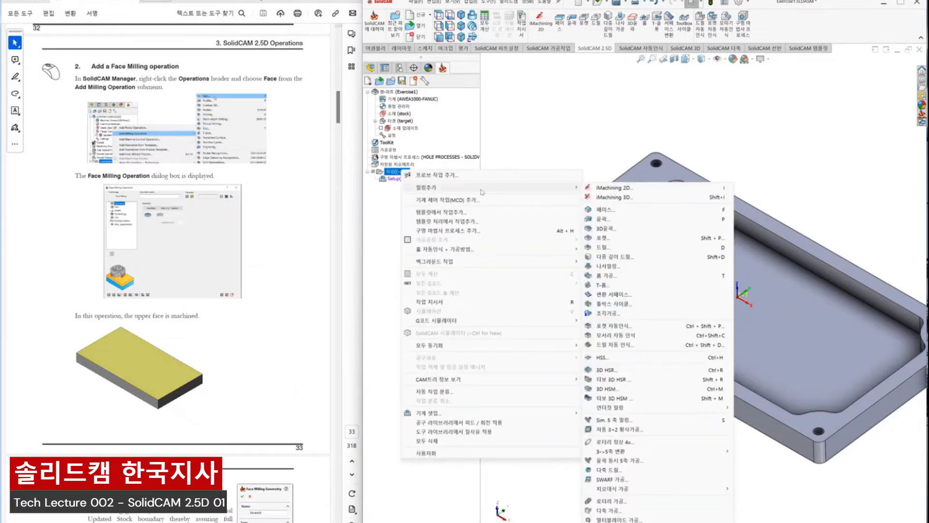
{"action": "left_click", "coordinate": [538, 126]}
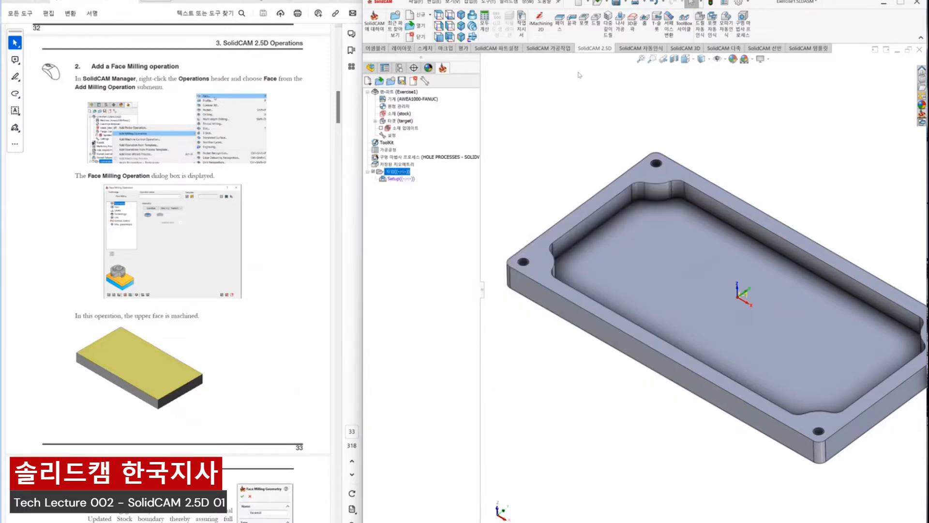
{"action": "left_click", "coordinate": [563, 36]}
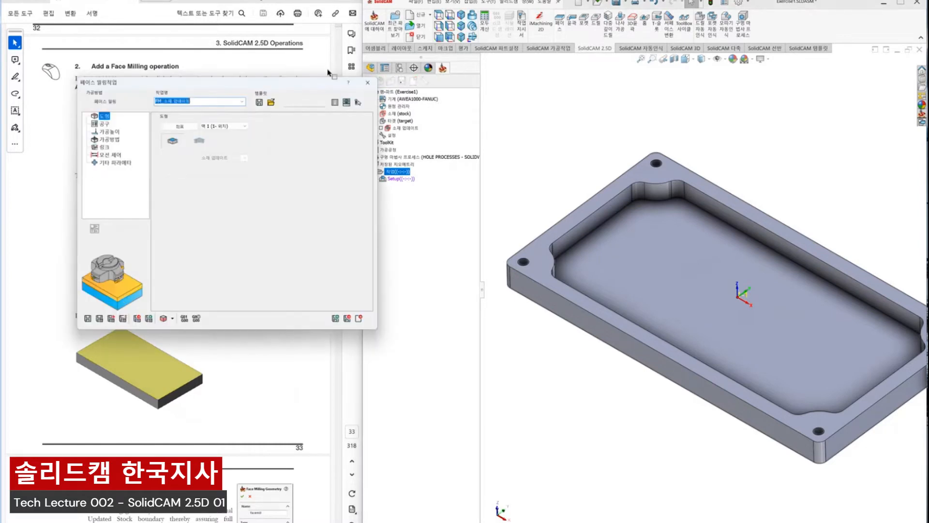
{"action": "left_click_drag", "start_coordinate": [281, 89], "coordinate": [567, 129]}
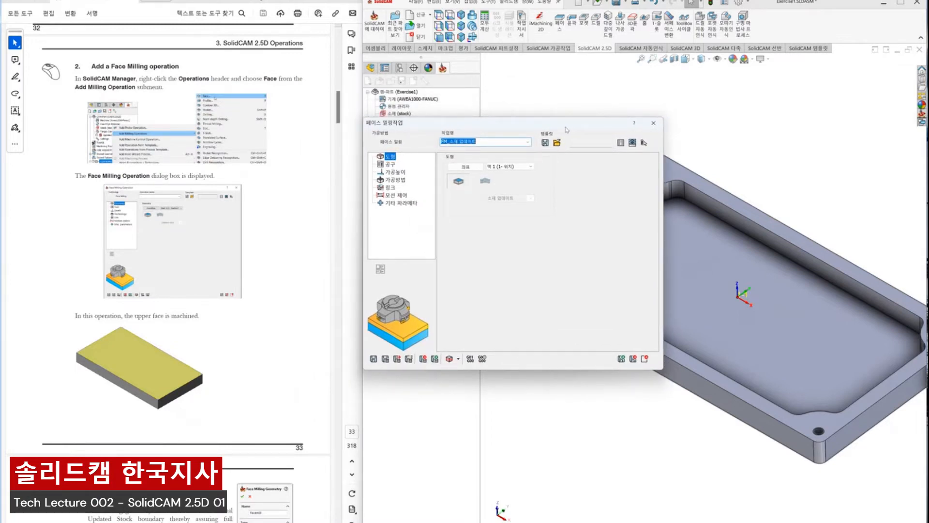
- Read the PDF's Face Milling geometry instructions on pages 34 and 35, covering boundary types and the Model, Faces and Profile methods
{"action": "scroll", "coordinate": [180, 176], "scroll_direction": "down", "scroll_amount": 10}
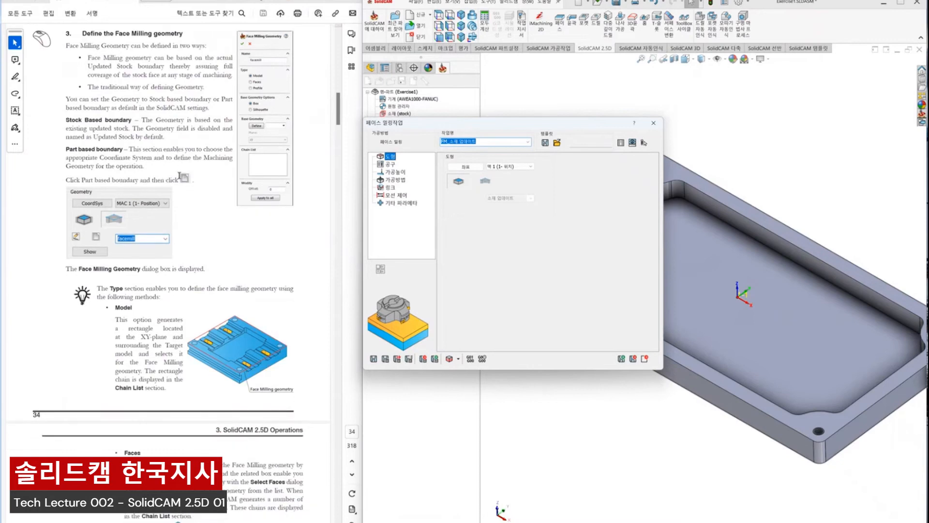
{"action": "scroll", "coordinate": [180, 176], "scroll_direction": "down", "scroll_amount": 4}
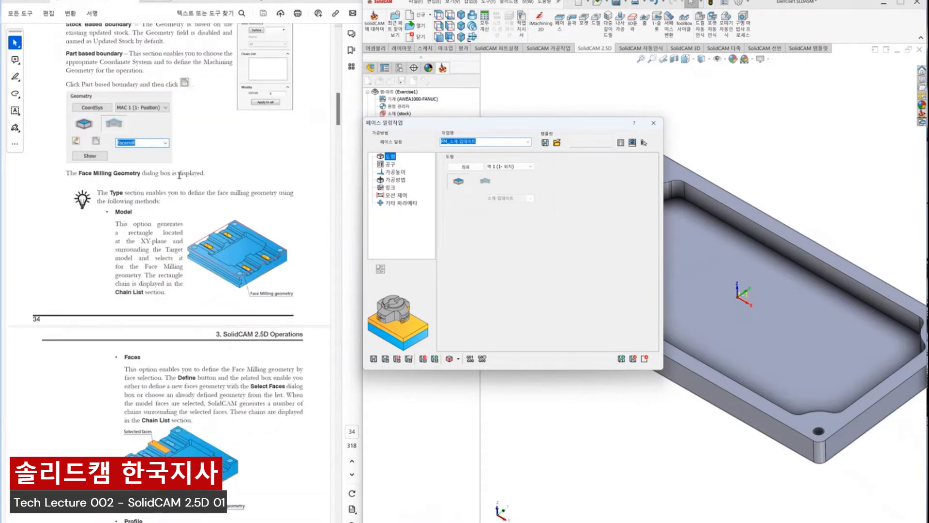
{"action": "scroll", "coordinate": [179, 176], "scroll_direction": "up", "scroll_amount": 3}
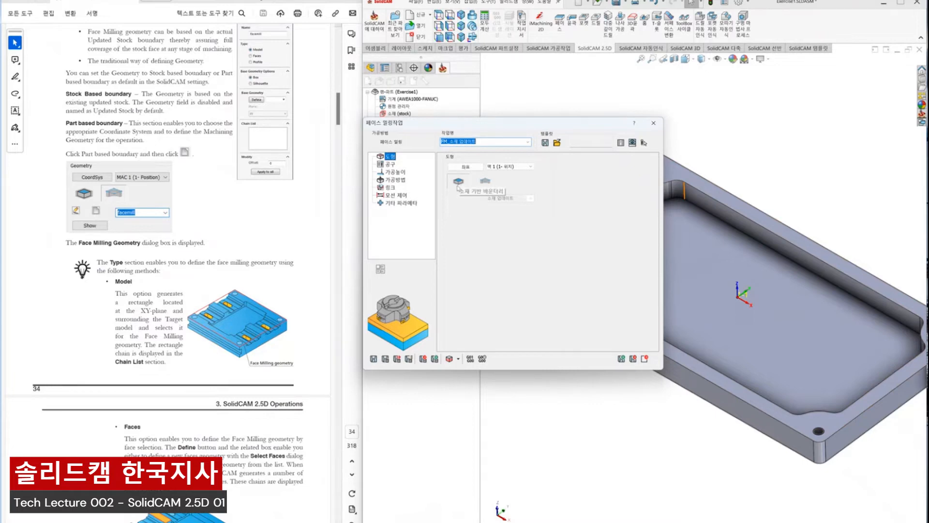
{"action": "scroll", "coordinate": [244, 224], "scroll_direction": "down", "scroll_amount": 3}
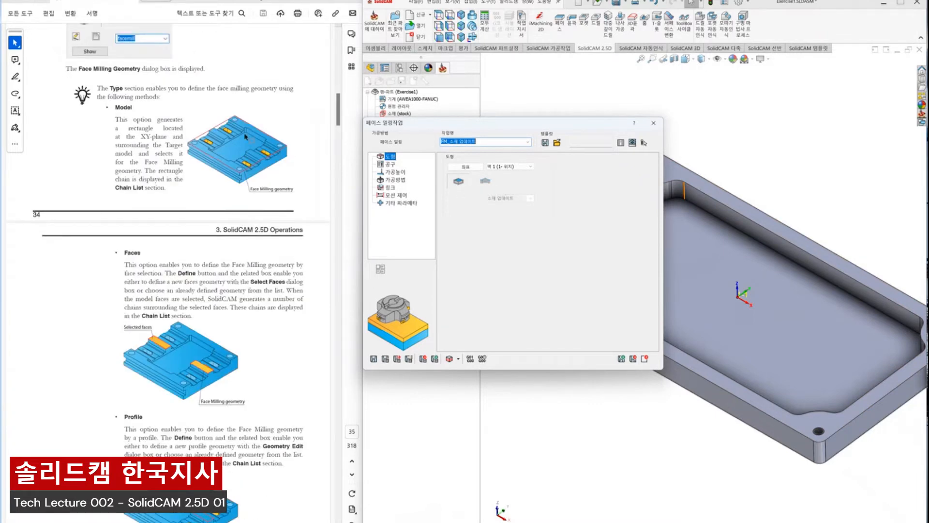
{"action": "scroll", "coordinate": [211, 298], "scroll_direction": "down", "scroll_amount": 1}
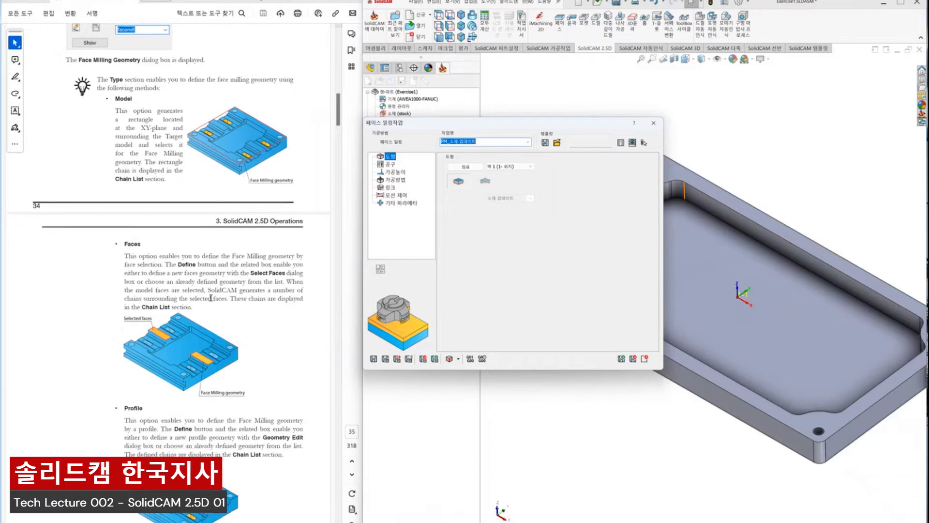
{"action": "scroll", "coordinate": [211, 298], "scroll_direction": "down", "scroll_amount": 1}
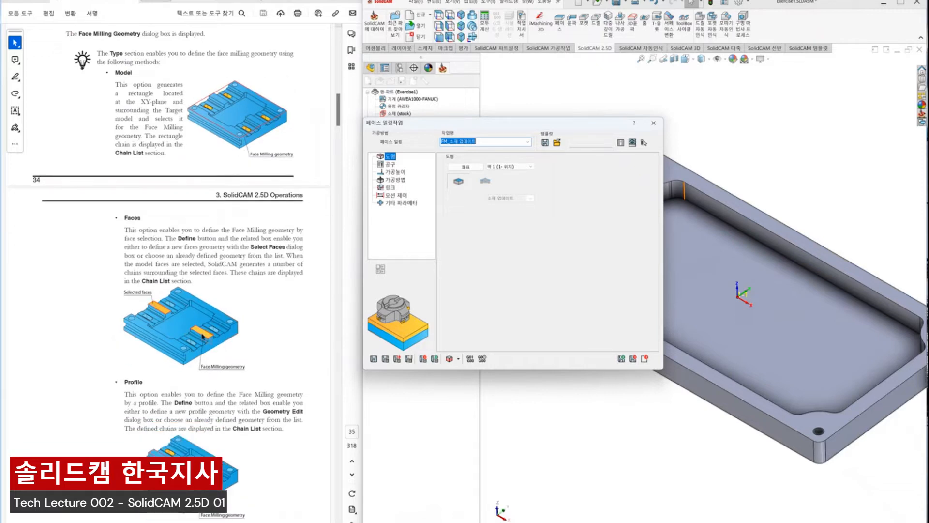
{"action": "scroll", "coordinate": [174, 408], "scroll_direction": "down", "scroll_amount": 2}
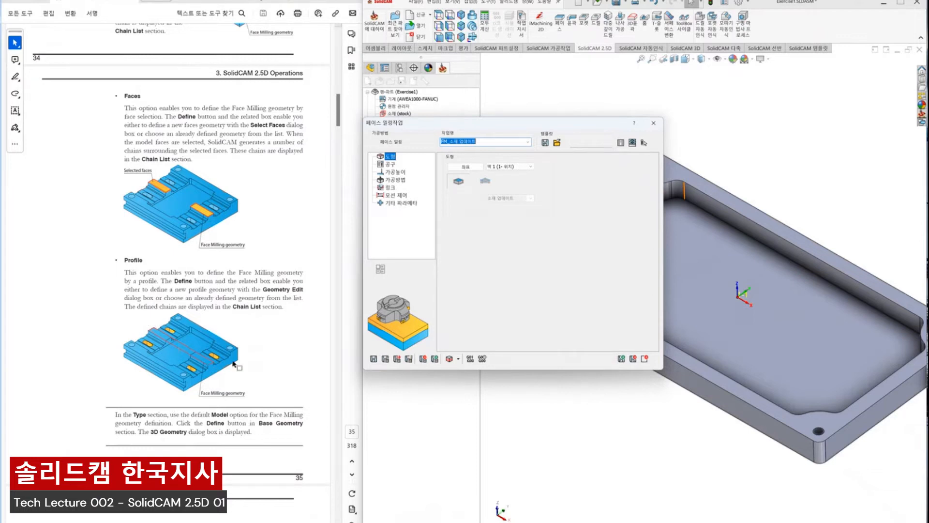
- Preview the facemill geometry using the part-based boundary, and return the operation to the stock-based boundary
{"action": "left_click", "coordinate": [485, 182]}
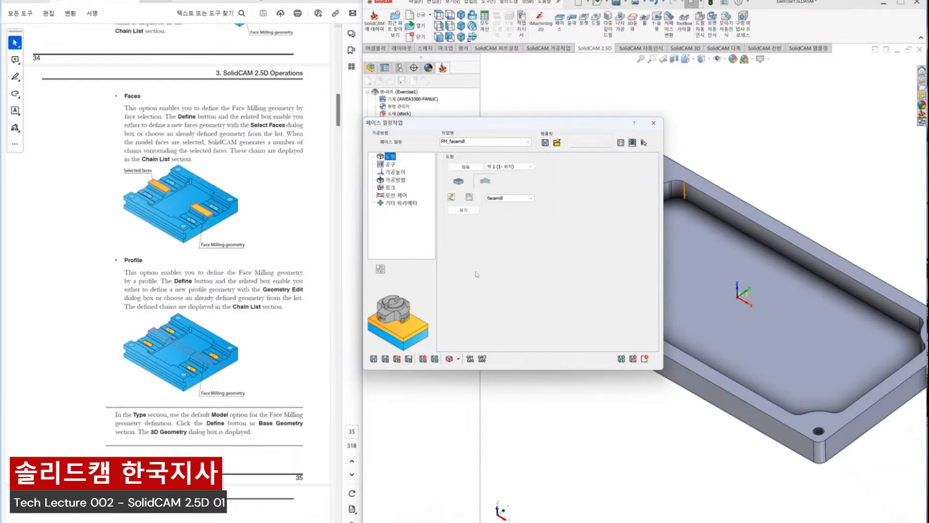
{"action": "scroll", "coordinate": [216, 274], "scroll_direction": "down", "scroll_amount": 6}
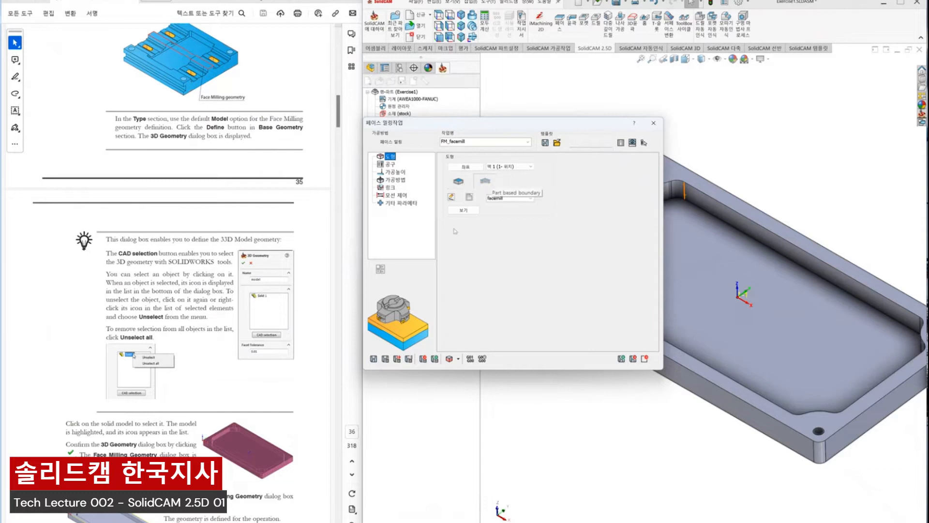
{"action": "left_click", "coordinate": [466, 210]}
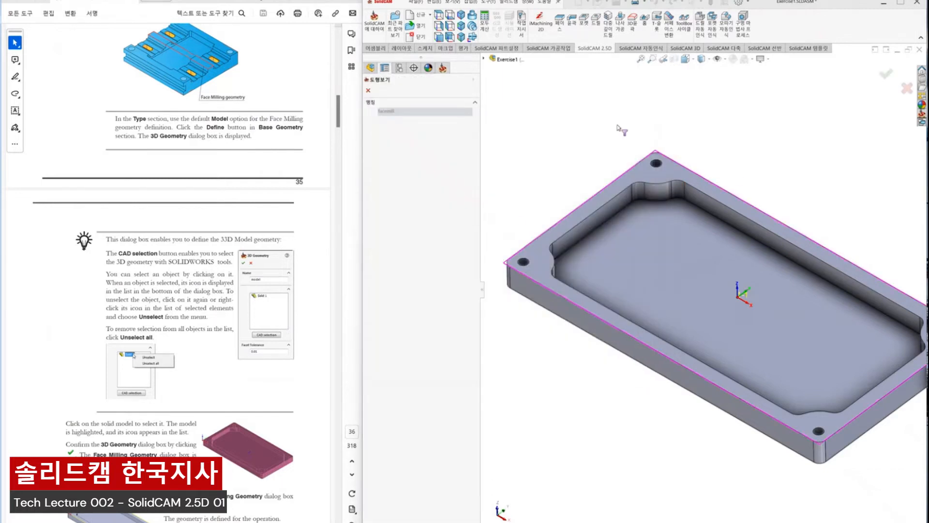
{"action": "left_click", "coordinate": [369, 90]}
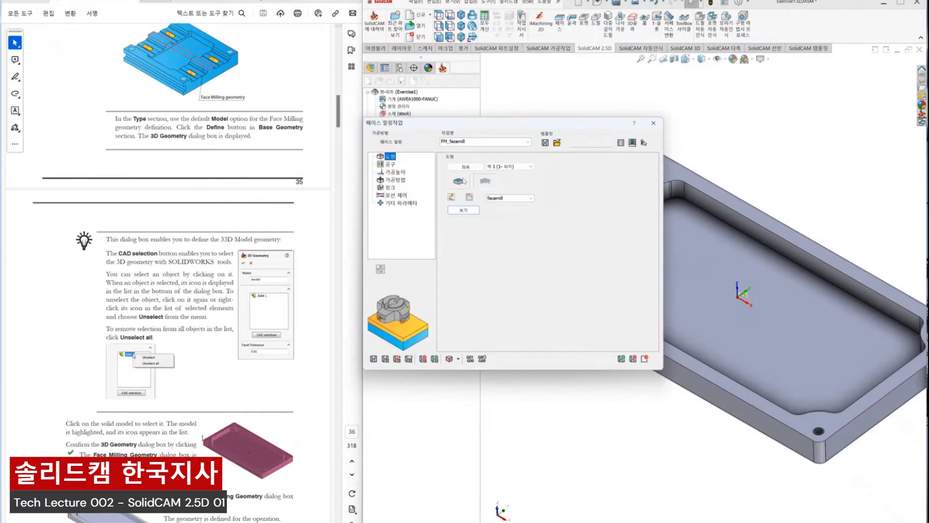
{"action": "left_click", "coordinate": [462, 178]}
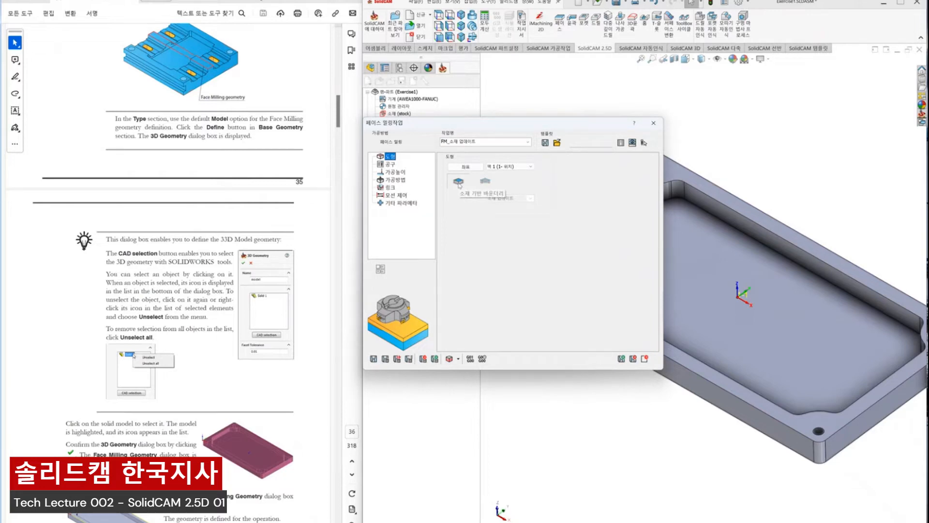
- Start the tool selection for the Face Milling operation and add a FACE MILL to the part tool table
{"action": "scroll", "coordinate": [239, 275], "scroll_direction": "down", "scroll_amount": 5}
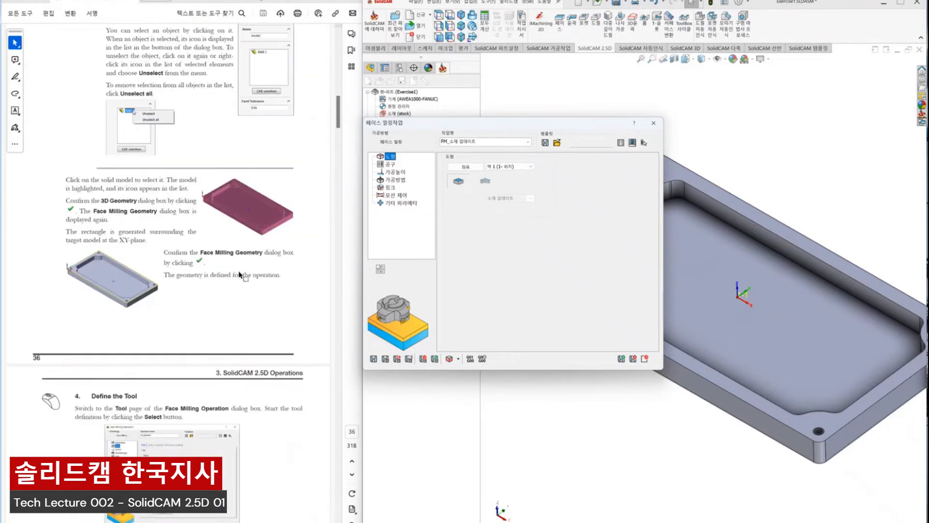
{"action": "scroll", "coordinate": [239, 275], "scroll_direction": "down", "scroll_amount": 4}
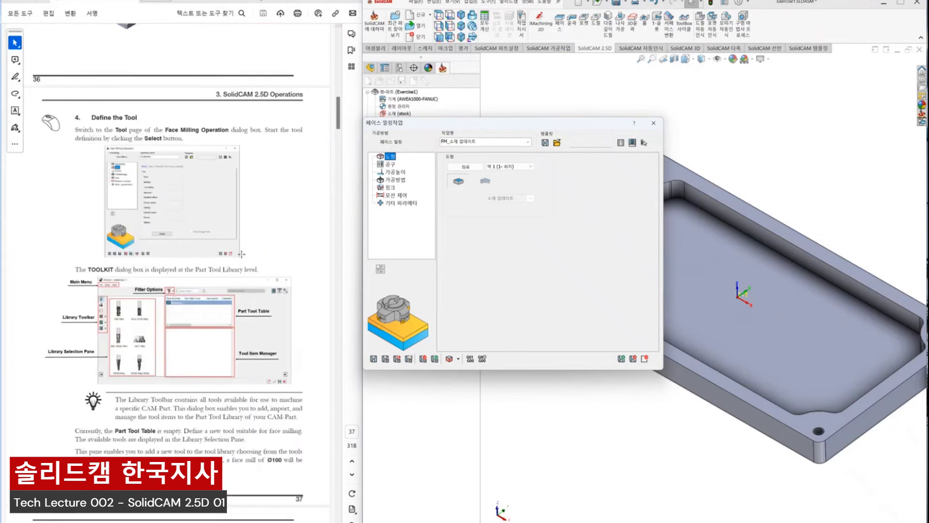
{"action": "scroll", "coordinate": [241, 254], "scroll_direction": "down", "scroll_amount": 1}
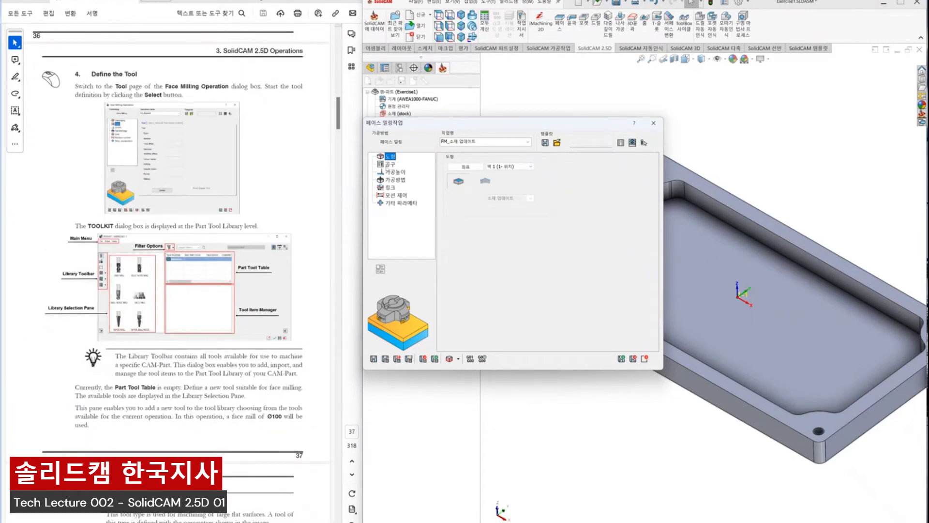
{"action": "left_click", "coordinate": [386, 165]}
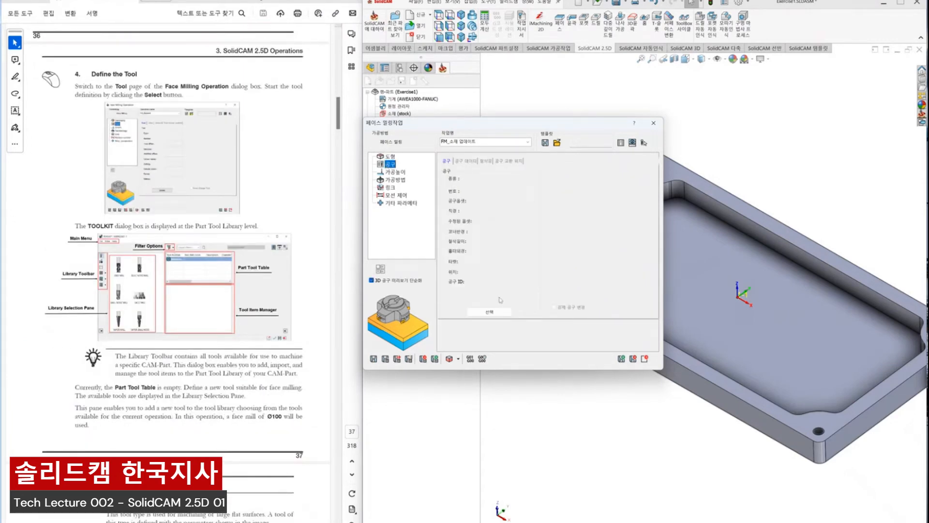
{"action": "left_click", "coordinate": [490, 312]}
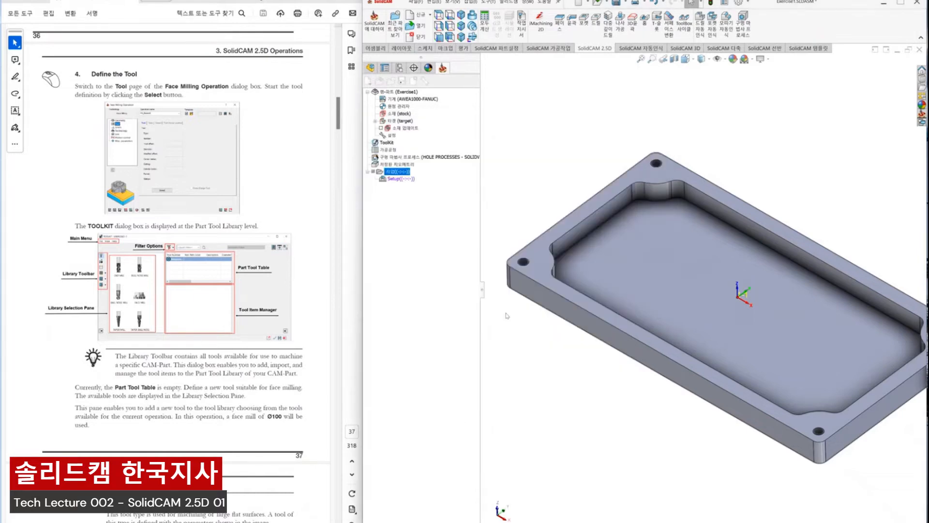
{"action": "left_click_drag", "start_coordinate": [317, 79], "coordinate": [607, 66]}
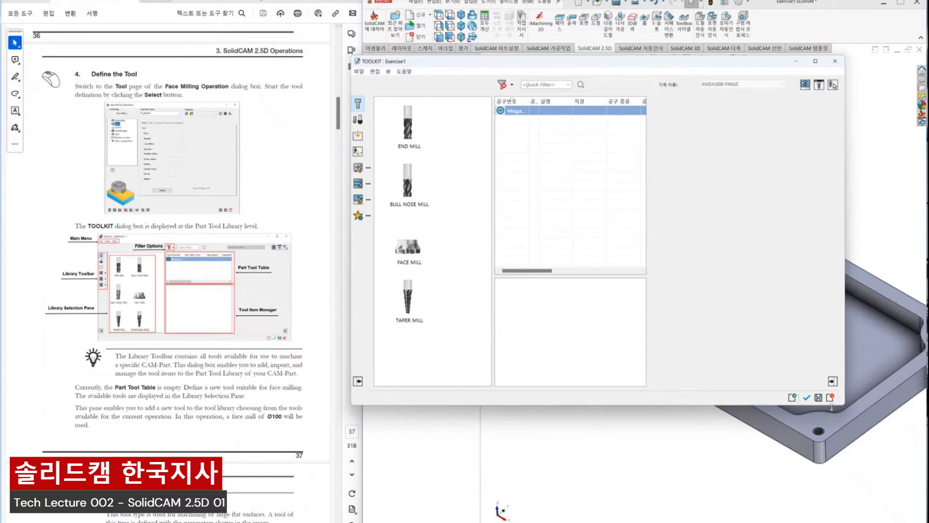
{"action": "left_click_drag", "start_coordinate": [842, 403], "coordinate": [884, 474]}
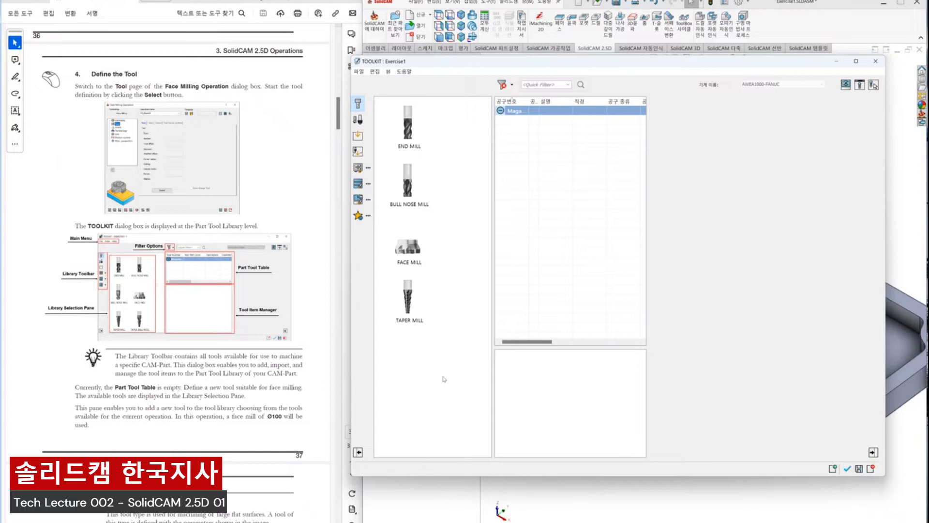
{"action": "left_click", "coordinate": [413, 250]}
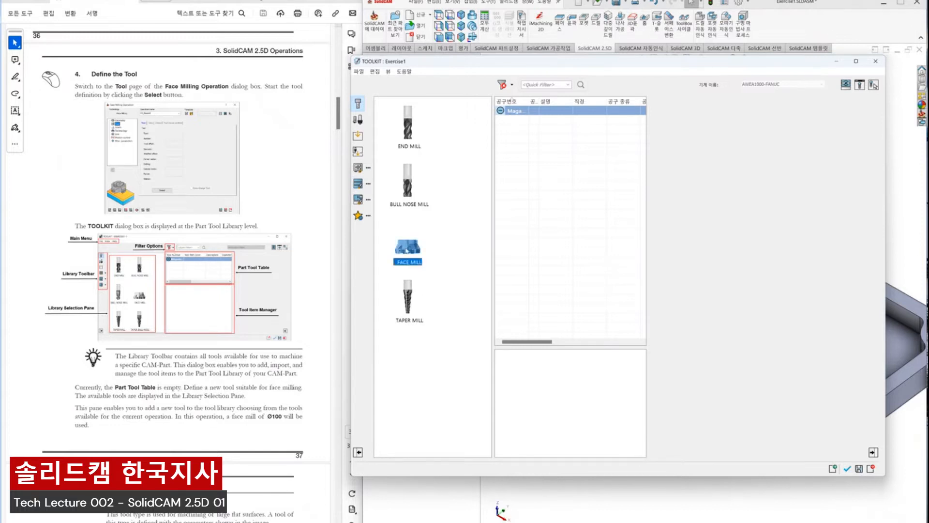
{"action": "left_click_drag", "start_coordinate": [406, 250], "coordinate": [545, 242]}
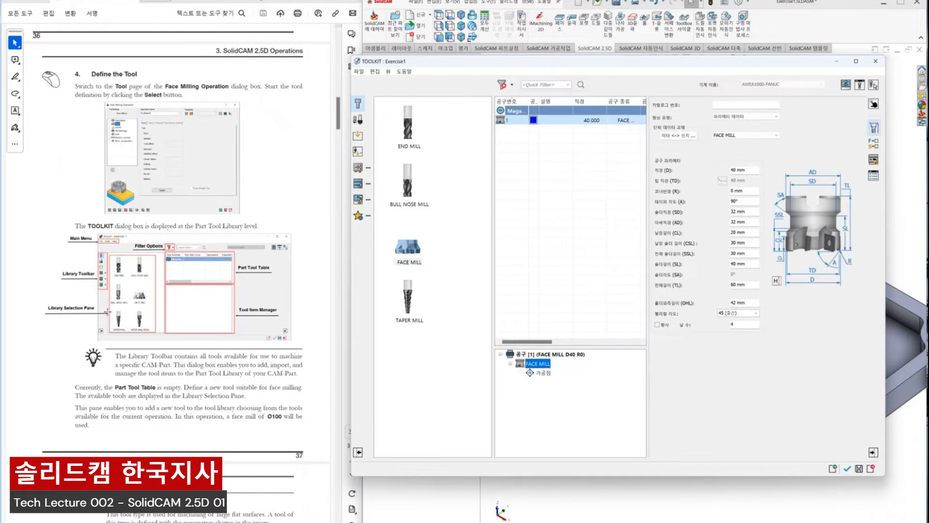
- Display the tool viewer and add an adapter and holder to the face mill tool
{"action": "scroll", "coordinate": [170, 309], "scroll_direction": "down", "scroll_amount": 6}
{"action": "scroll", "coordinate": [171, 309], "scroll_direction": "down", "scroll_amount": 3}
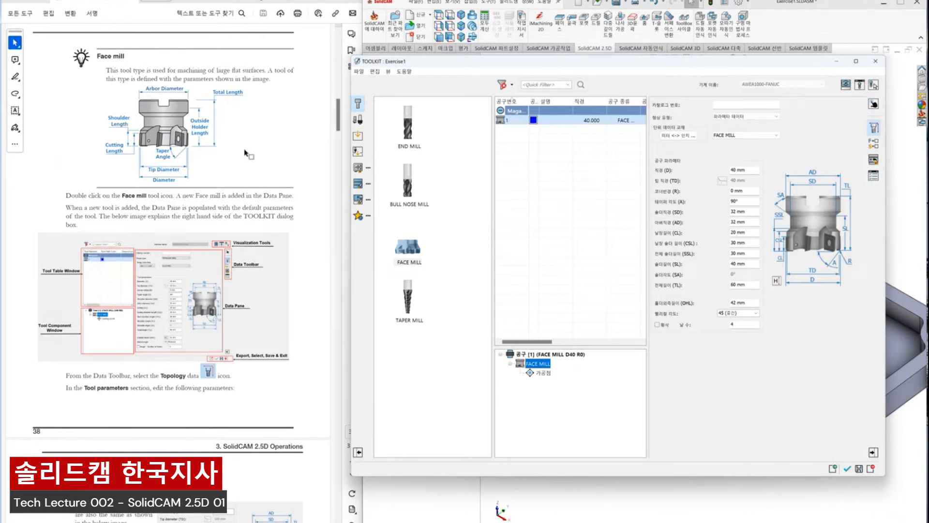
{"action": "scroll", "coordinate": [245, 152], "scroll_direction": "down", "scroll_amount": 12}
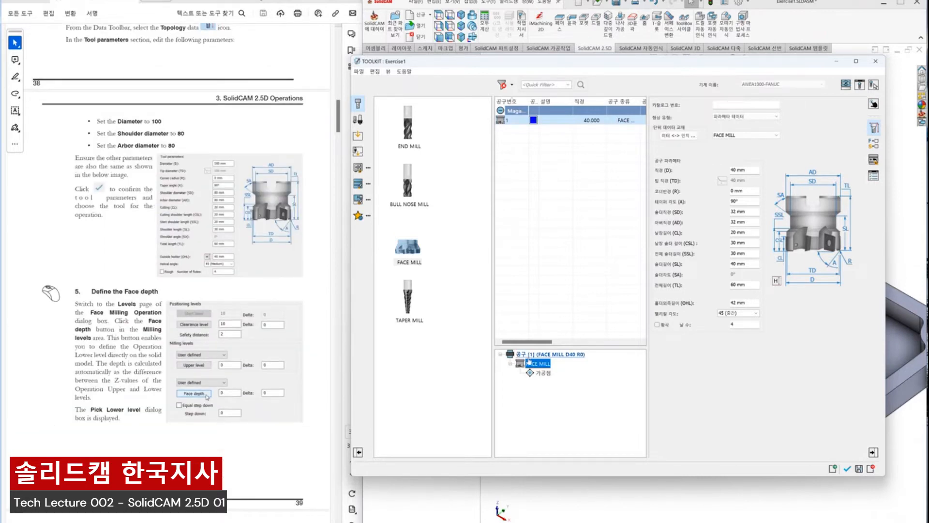
{"action": "left_click", "coordinate": [861, 86]}
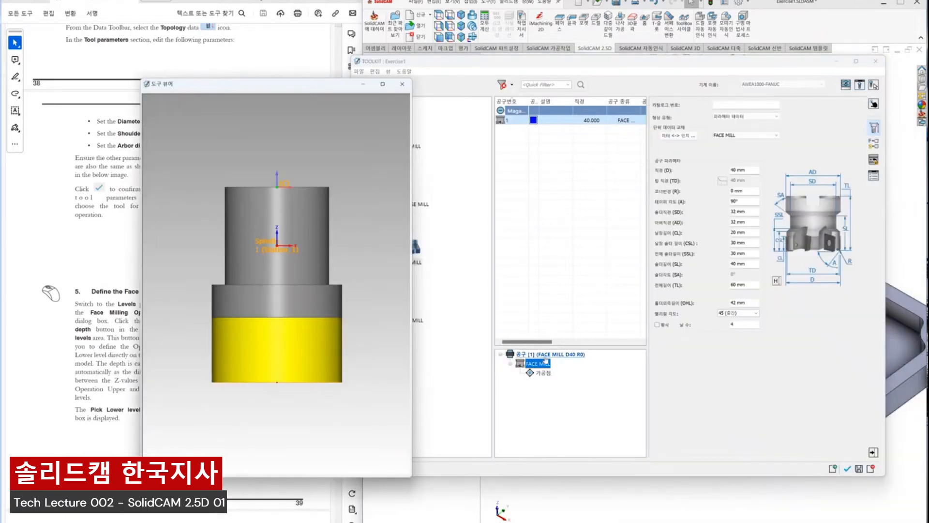
{"action": "right_click", "coordinate": [544, 357]}
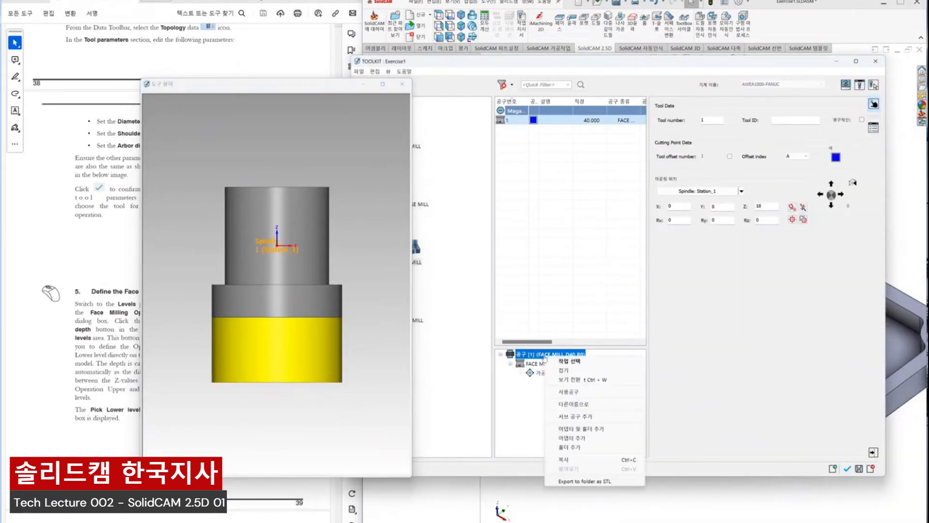
{"action": "left_click", "coordinate": [590, 432]}
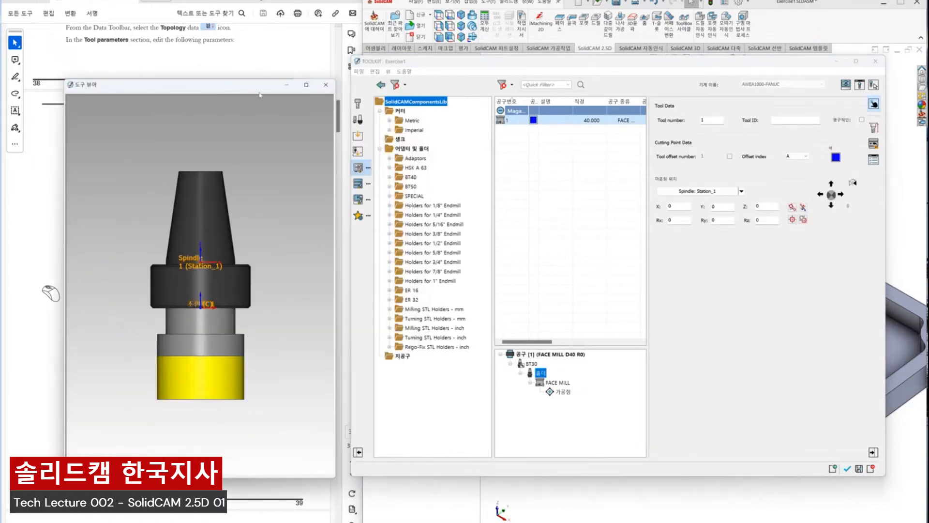
- Replace the face mill's holder with the BT40 SEM 16x120 from the BT40 component library
{"action": "left_click", "coordinate": [390, 177]}
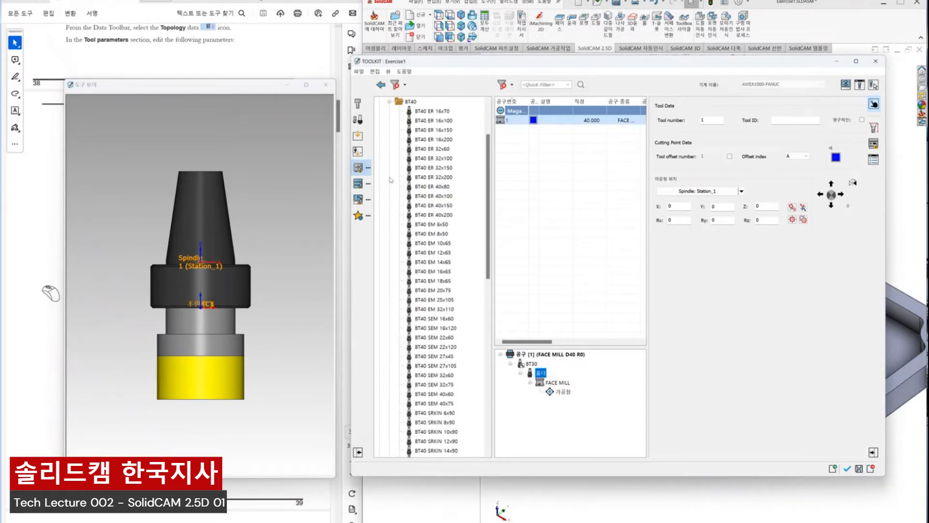
{"action": "left_click", "coordinate": [433, 328]}
{"action": "left_click_drag", "start_coordinate": [538, 374], "coordinate": [537, 377]}
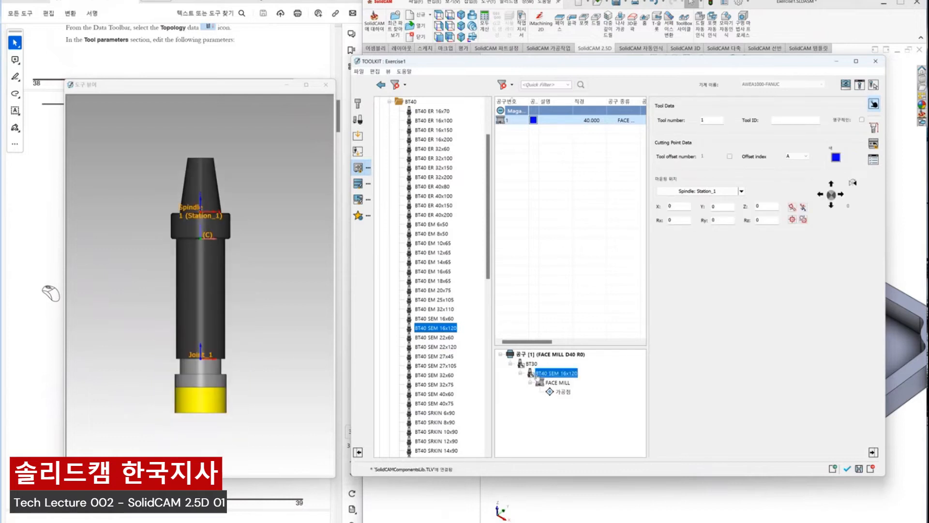
- Replace the face mill's holder with the BT40 SEM 16x60 from the BT40 library and close the tool viewer
{"action": "right_click", "coordinate": [537, 376]}
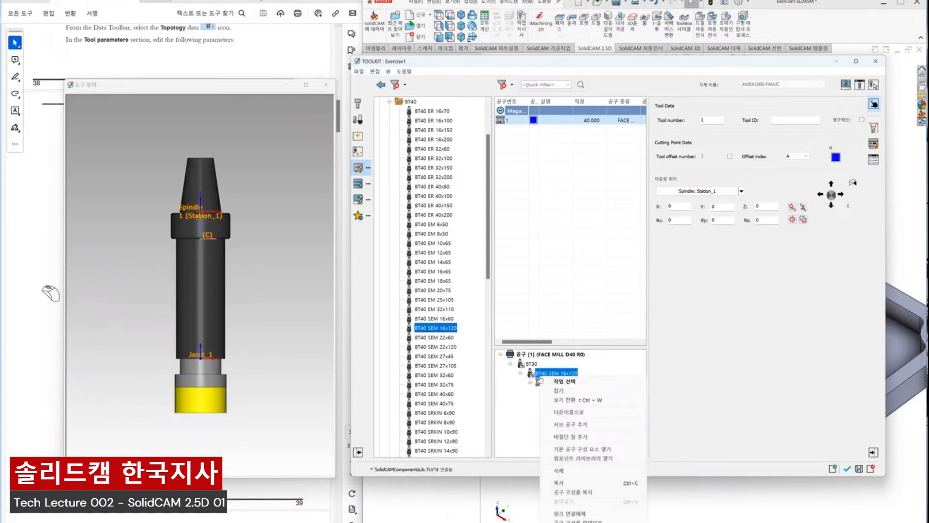
{"action": "left_click", "coordinate": [554, 470]}
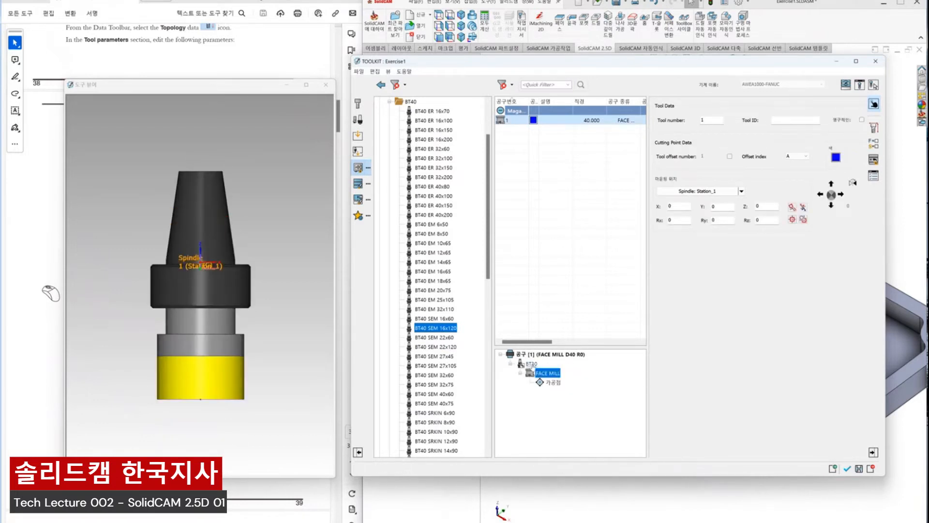
{"action": "left_click", "coordinate": [434, 318]}
{"action": "left_click_drag", "start_coordinate": [433, 318], "coordinate": [530, 367]}
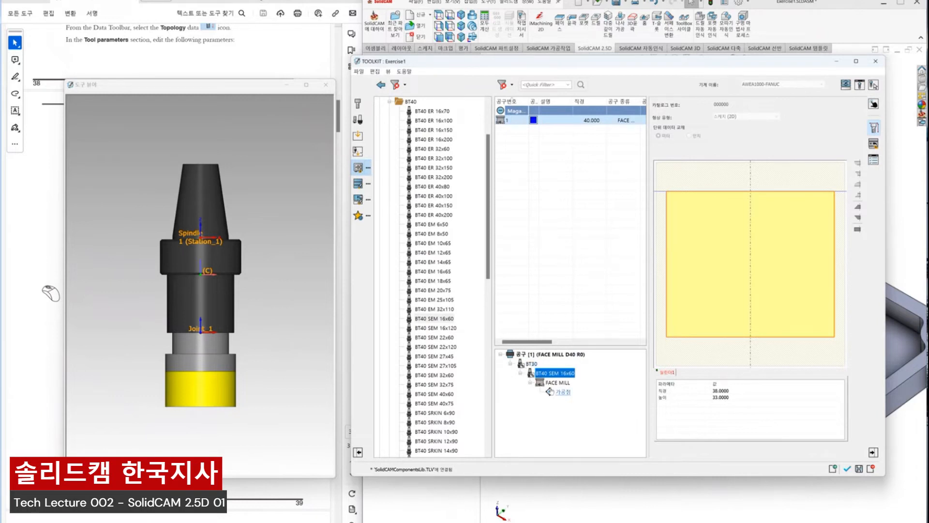
{"action": "left_click", "coordinate": [149, 324]}
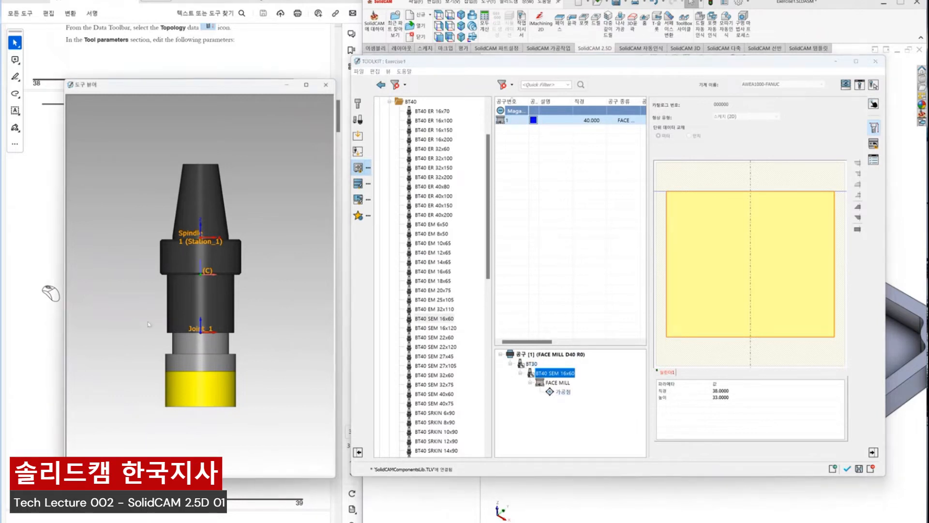
{"action": "left_click", "coordinate": [329, 88]}
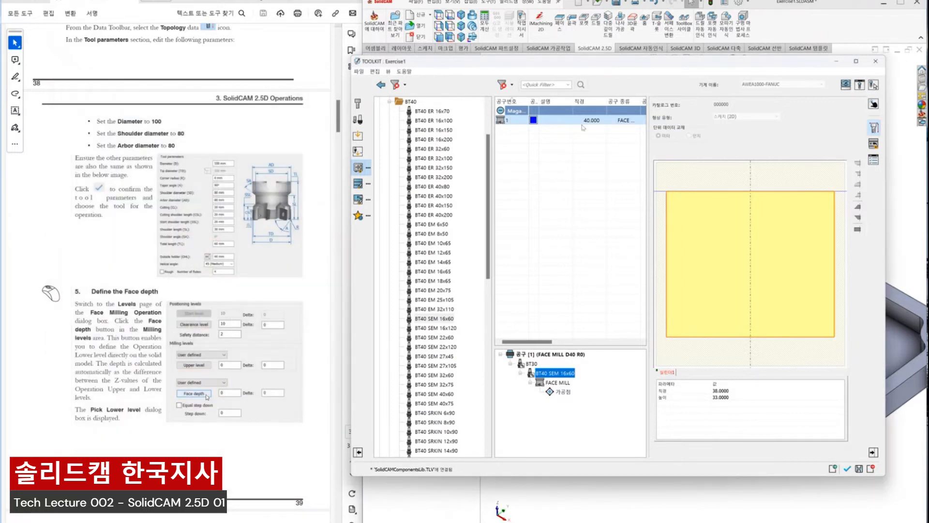
- Set the face mill's diameter to 100 mm and its shoulder and arbor diameters to 80 mm
{"action": "left_click", "coordinate": [557, 382]}
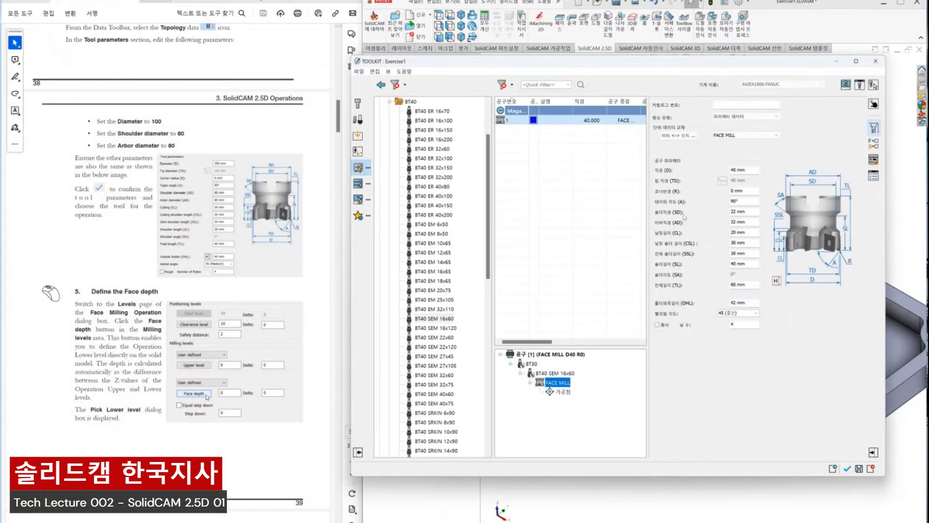
{"action": "left_click", "coordinate": [750, 169]}
{"action": "type", "text": "100"}
{"action": "left_click", "coordinate": [751, 193]}
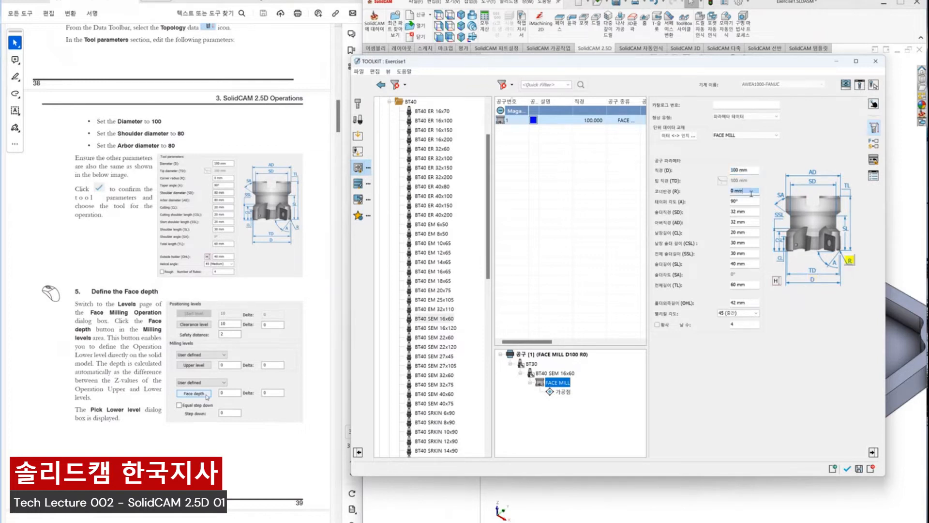
{"action": "left_click", "coordinate": [744, 212]}
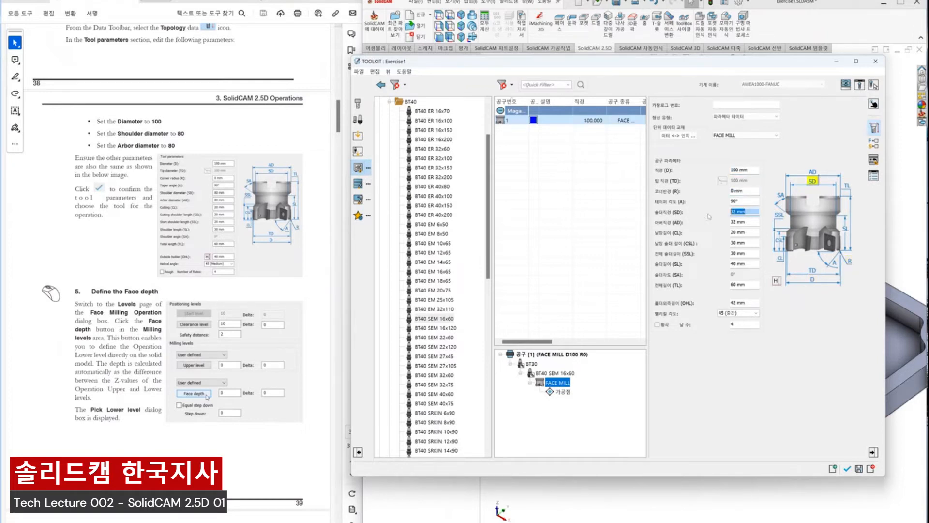
{"action": "type", "text": "80"}
{"action": "left_click", "coordinate": [752, 222]}
{"action": "type", "text": "80"}
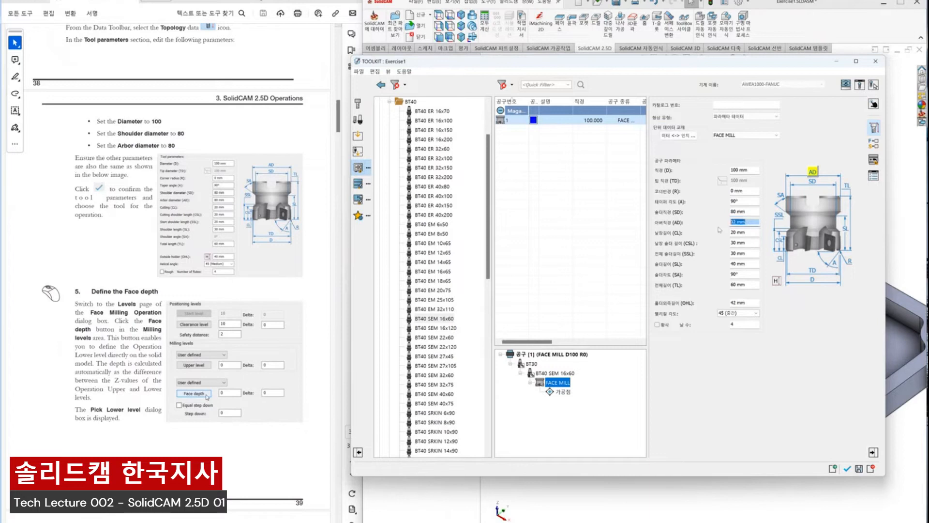
{"action": "left_click", "coordinate": [753, 233]}
- Preview the resized tool assembly, check its feed and spin data, and confirm the tool for the Face Milling operation
{"action": "left_click", "coordinate": [859, 87]}
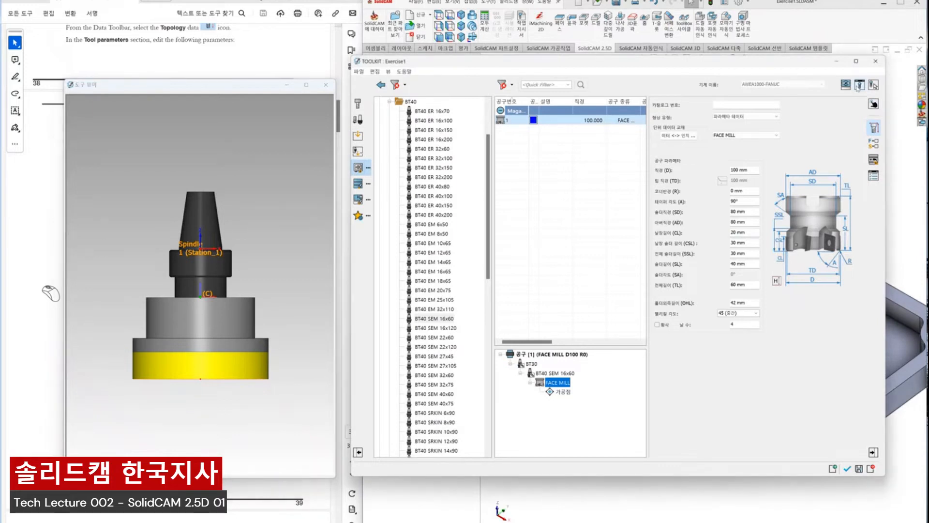
{"action": "left_click", "coordinate": [859, 86]}
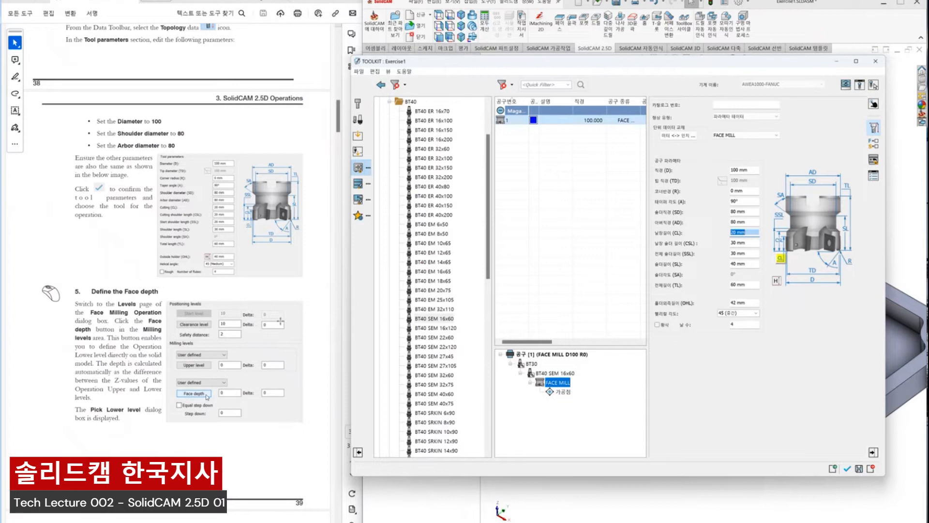
{"action": "left_click", "coordinate": [874, 145]}
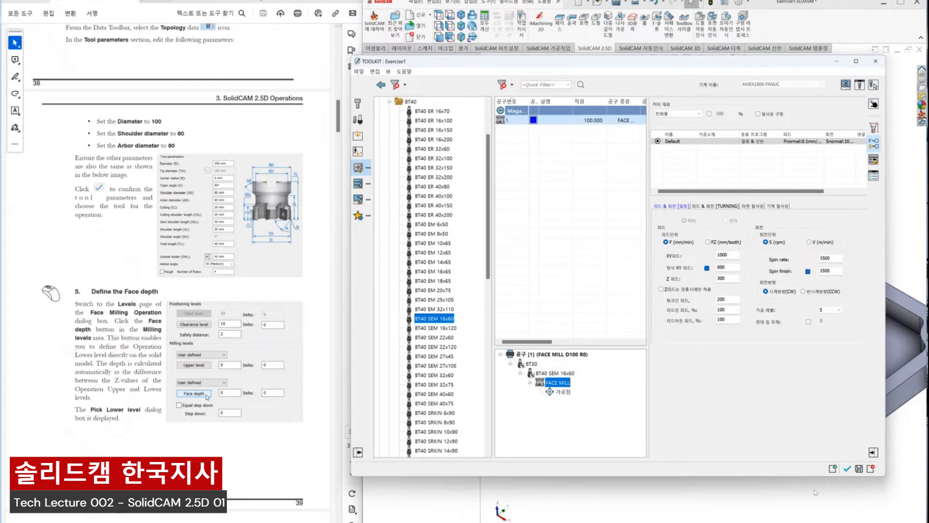
{"action": "left_click", "coordinate": [847, 468]}
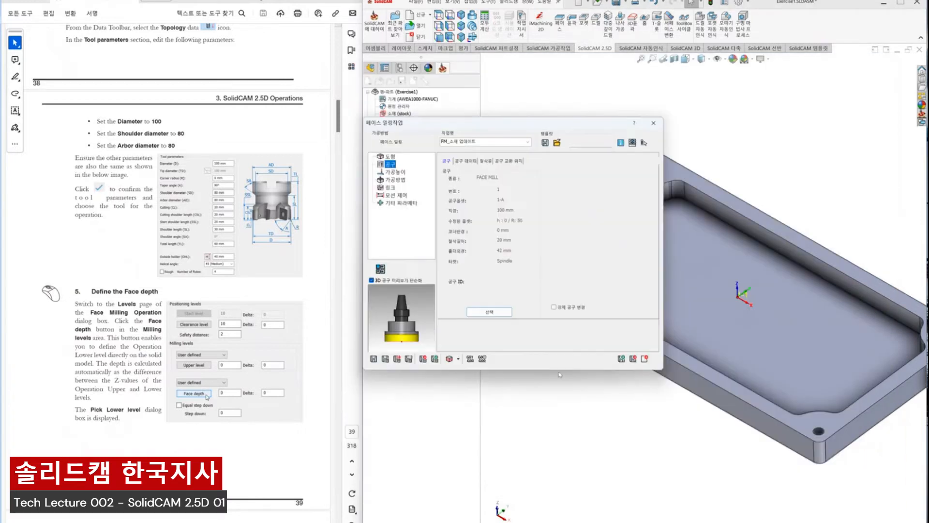
- Set the step down in the milling levels to 12 and open the operation's technology settings
{"action": "left_click", "coordinate": [396, 172]}
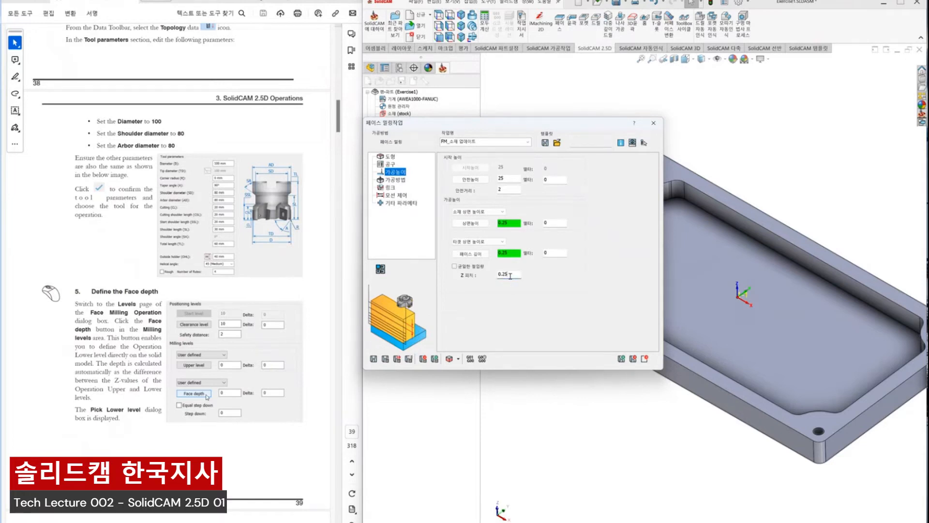
{"action": "left_click_drag", "start_coordinate": [510, 276], "coordinate": [503, 278]}
{"action": "type", "text": "12"}
{"action": "left_click", "coordinate": [394, 180]}
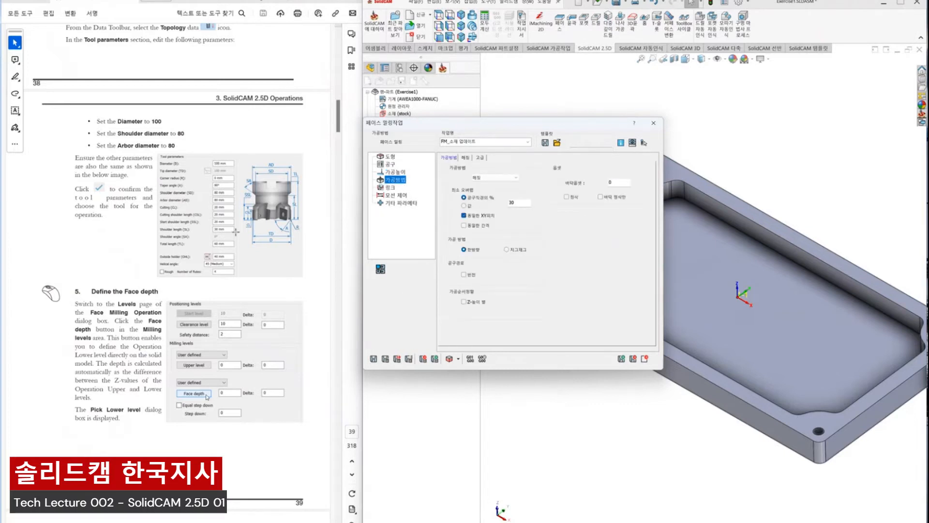
{"action": "scroll", "coordinate": [235, 232], "scroll_direction": "down", "scroll_amount": 10}
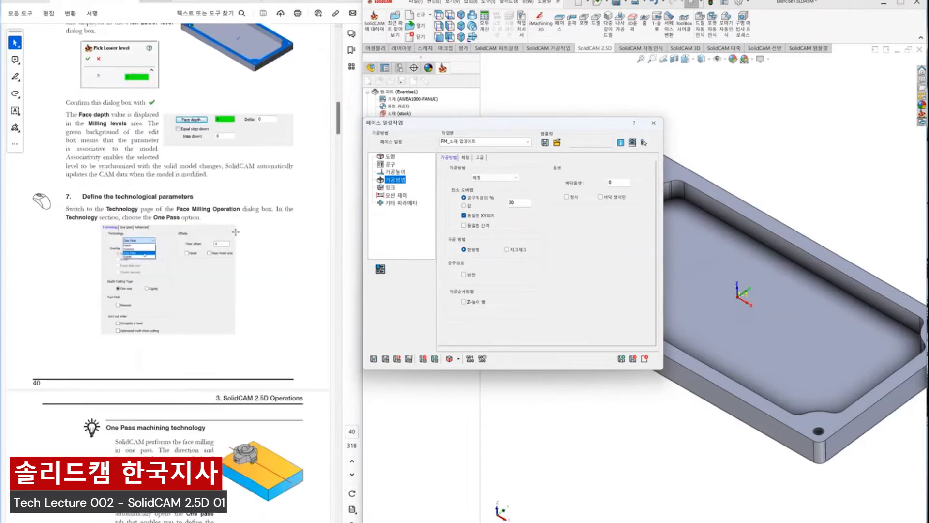
{"action": "scroll", "coordinate": [236, 231], "scroll_direction": "down", "scroll_amount": 3}
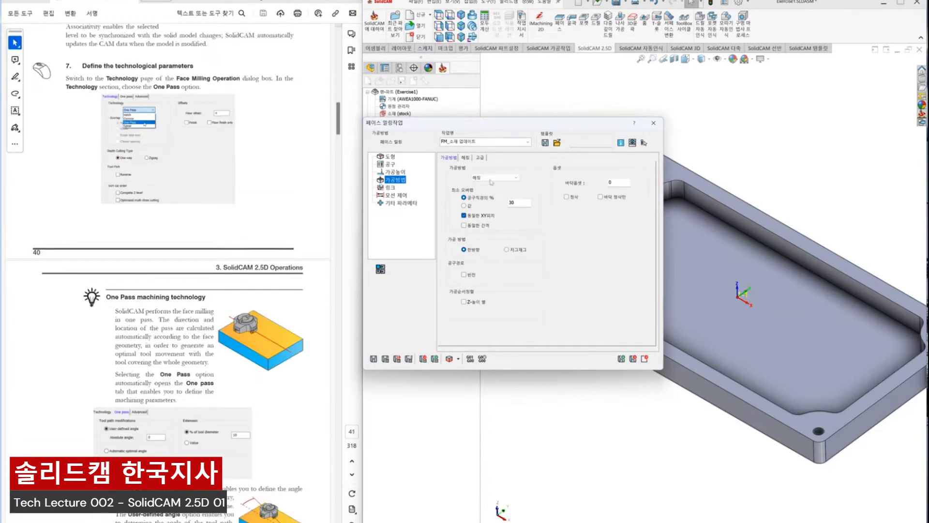
- Try the Spiral technology for the Face Milling operation and view its parameters
{"action": "left_click", "coordinate": [503, 178]}
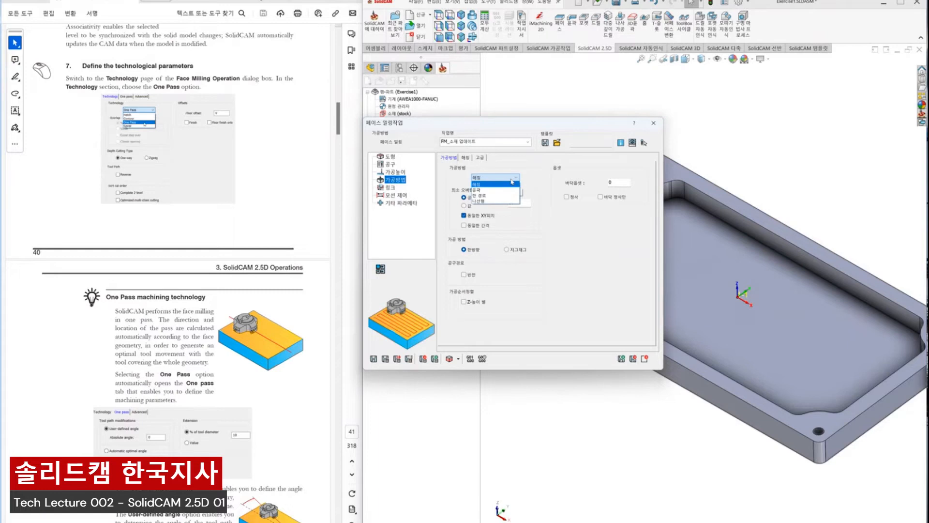
{"action": "left_click", "coordinate": [501, 202]}
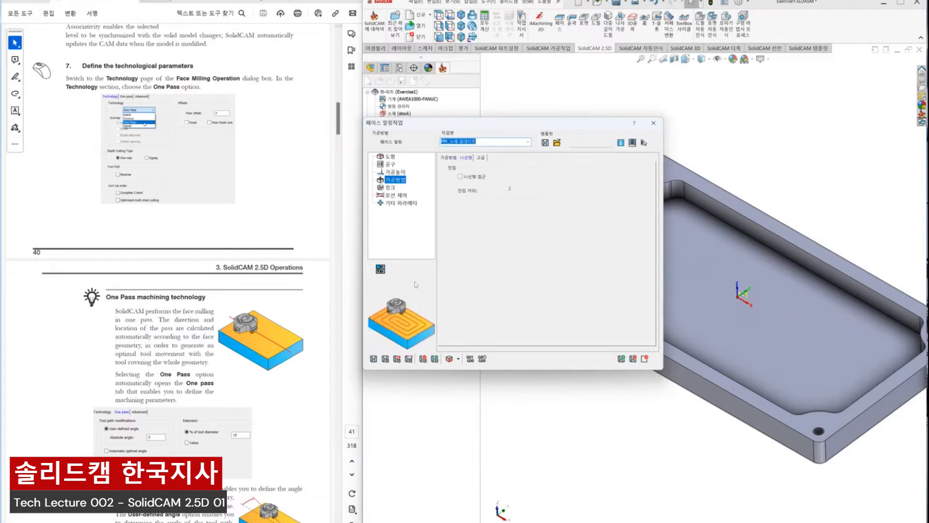
{"action": "left_click", "coordinate": [449, 158]}
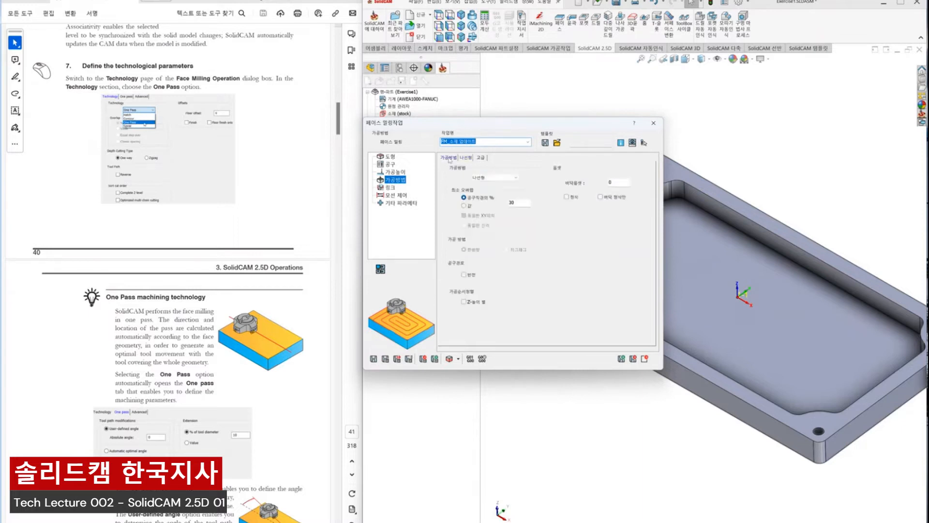
{"action": "left_click", "coordinate": [872, 408]}
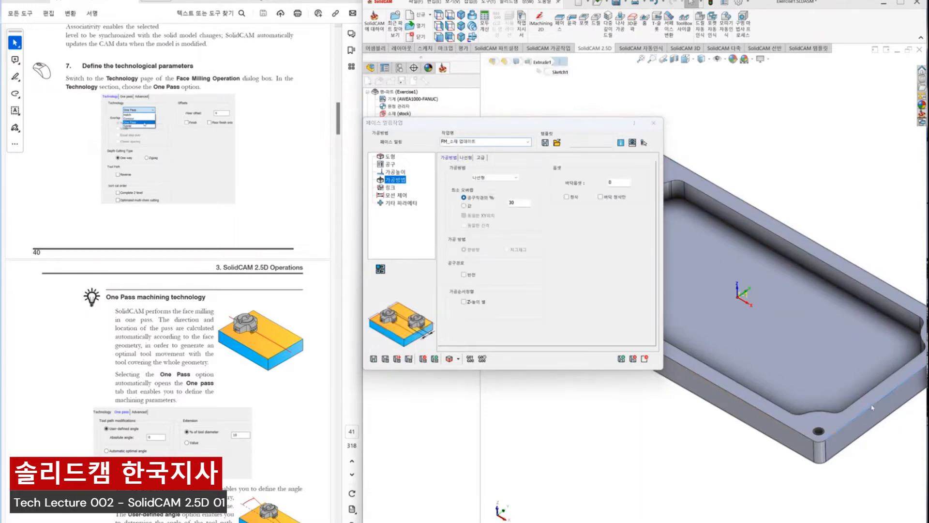
- Set the Face Milling technology to One Pass, and save and calculate the tool path with the tool shown on the model
{"action": "left_click", "coordinate": [495, 178]}
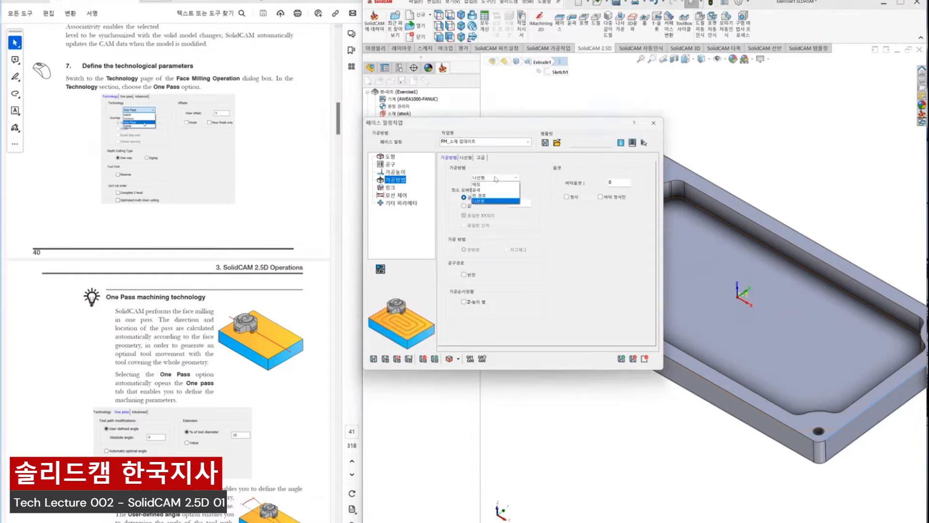
{"action": "left_click", "coordinate": [481, 199]}
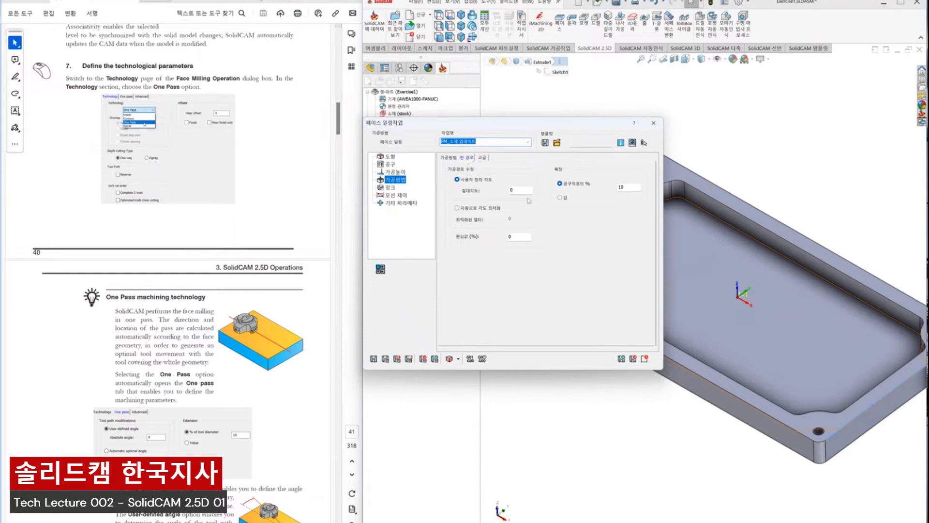
{"action": "left_click", "coordinate": [635, 188]}
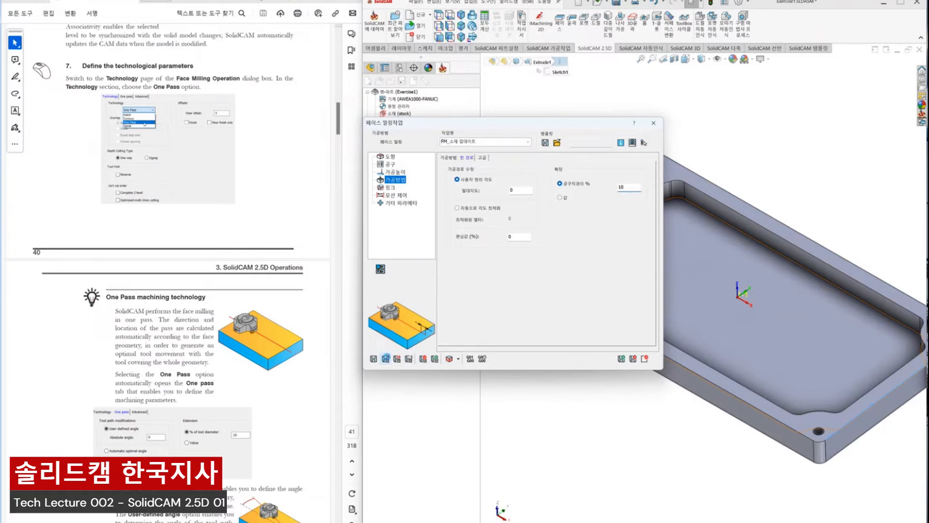
{"action": "left_click", "coordinate": [385, 358]}
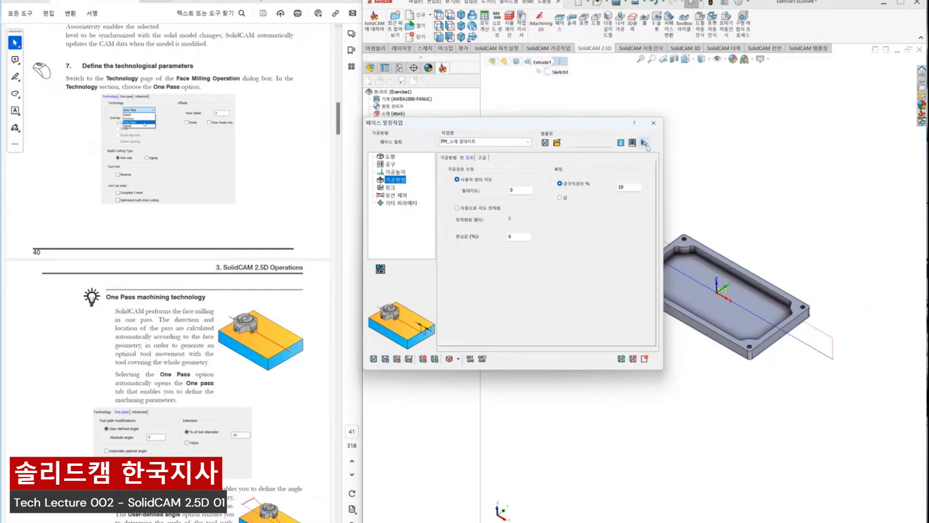
{"action": "left_click", "coordinate": [643, 142]}
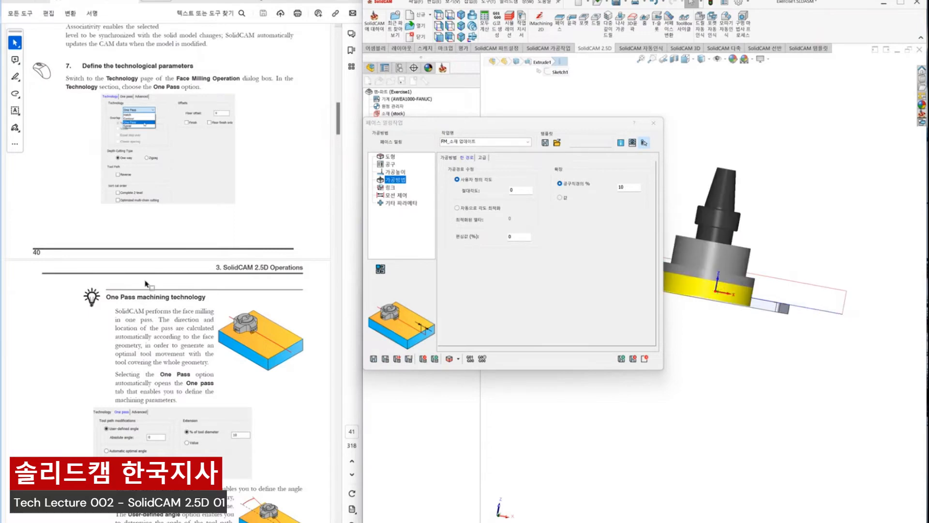
- Simulate the Face Milling operation, switch off the target comparison on the machined stock, and close the simulation
{"action": "scroll", "coordinate": [211, 361], "scroll_direction": "down", "scroll_amount": 10}
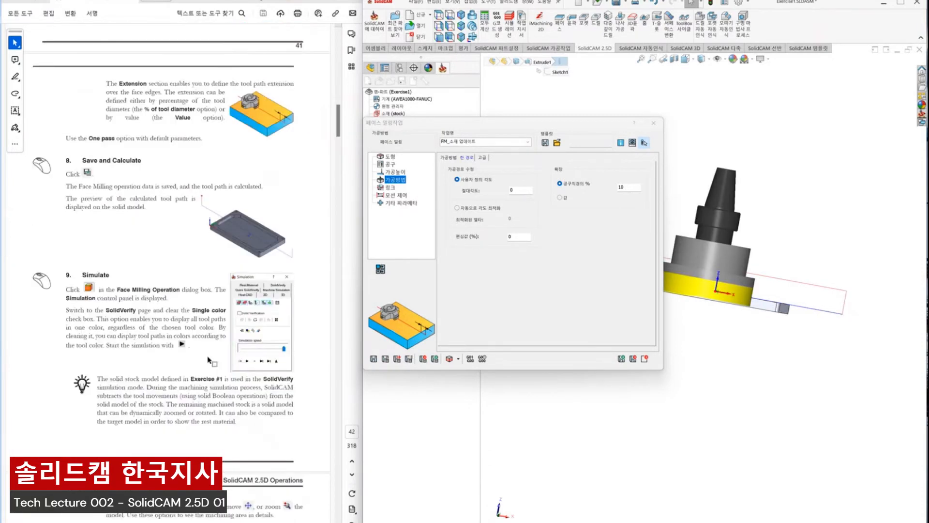
{"action": "scroll", "coordinate": [209, 360], "scroll_direction": "down", "scroll_amount": 10}
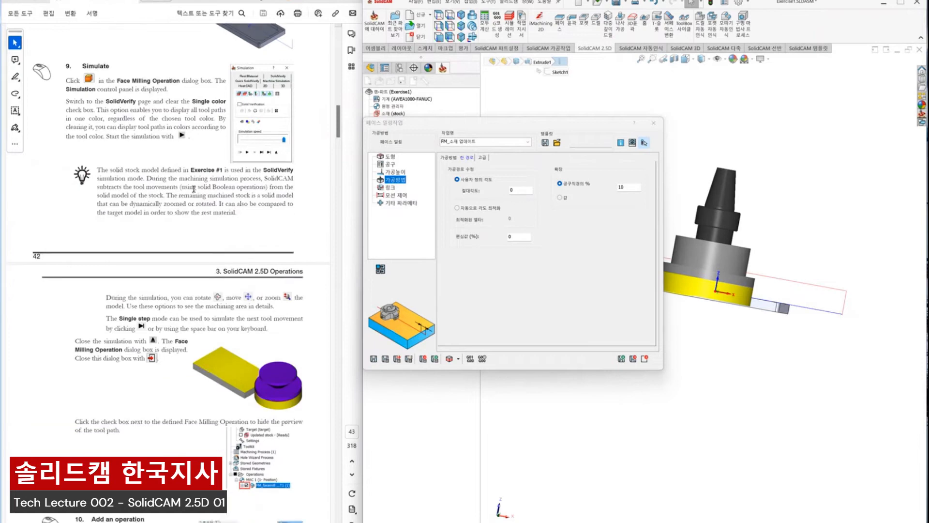
{"action": "scroll", "coordinate": [196, 193], "scroll_direction": "down", "scroll_amount": 8}
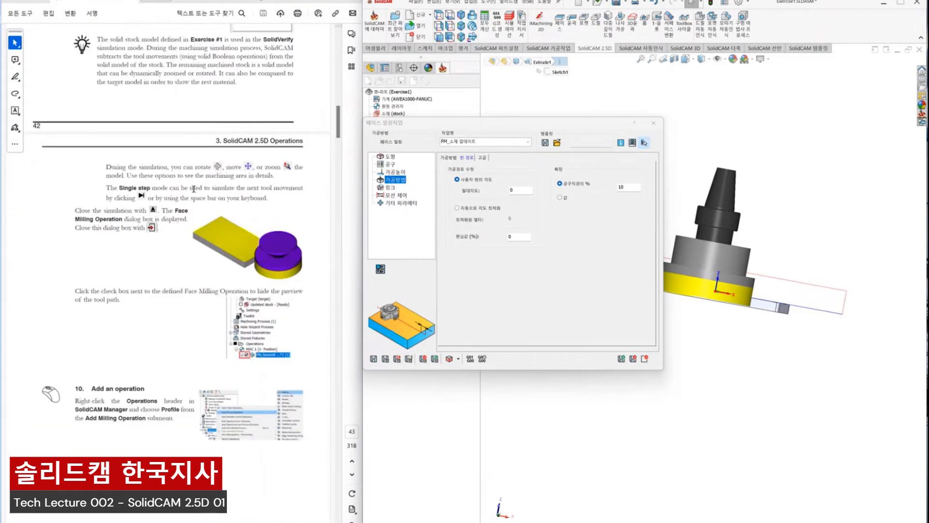
{"action": "left_click", "coordinate": [451, 359]}
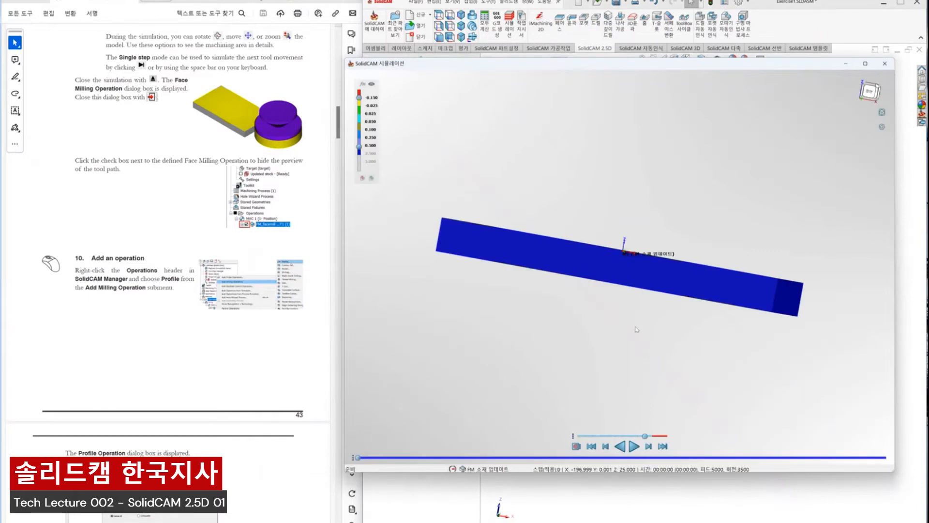
{"action": "left_click", "coordinate": [636, 449]}
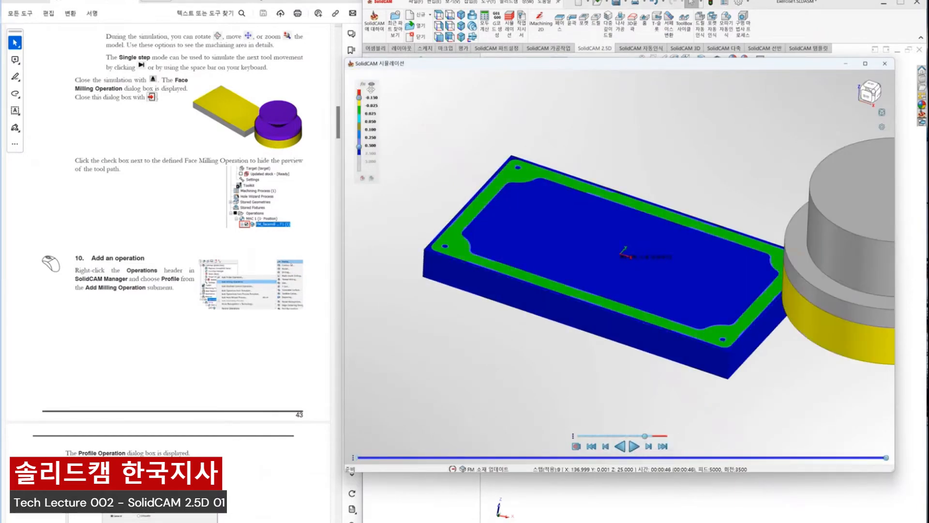
{"action": "left_click", "coordinate": [371, 86]}
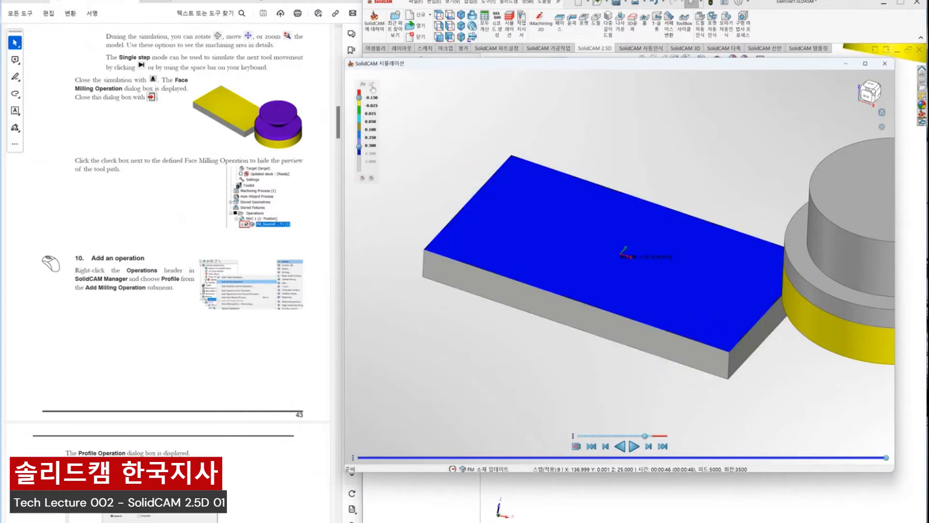
{"action": "left_click", "coordinate": [884, 64]}
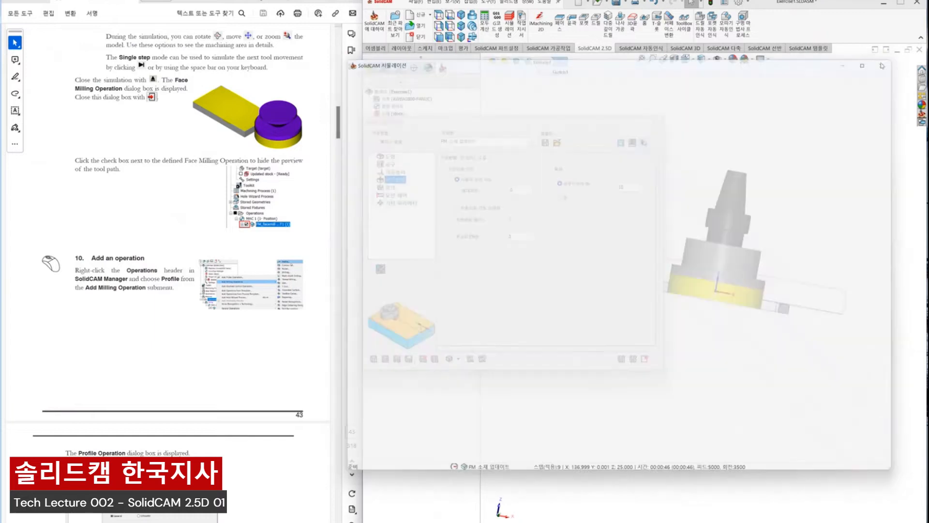
- Close the Face Milling operation and hide its tool path preview on the model
{"action": "left_click", "coordinate": [654, 123]}
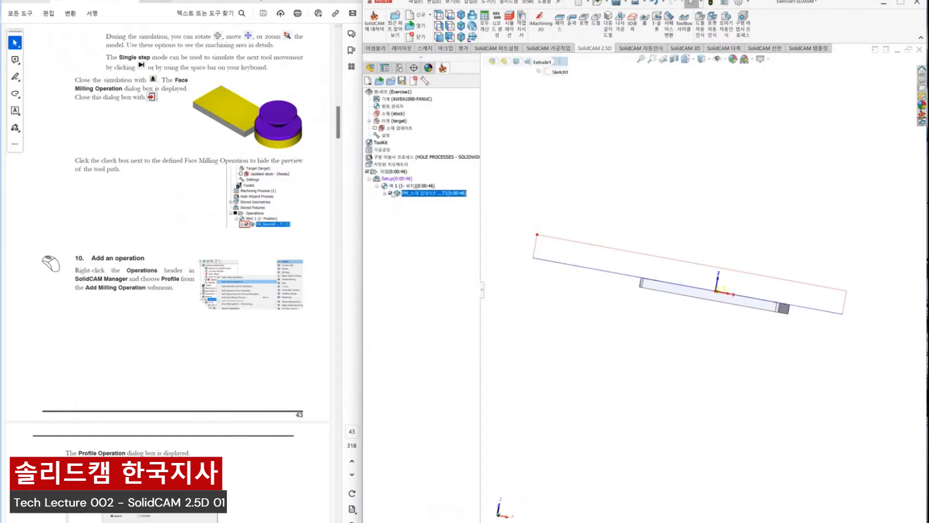
{"action": "left_click", "coordinate": [390, 193]}
{"action": "middle_click_drag", "start_coordinate": [705, 277], "coordinate": [661, 364]}
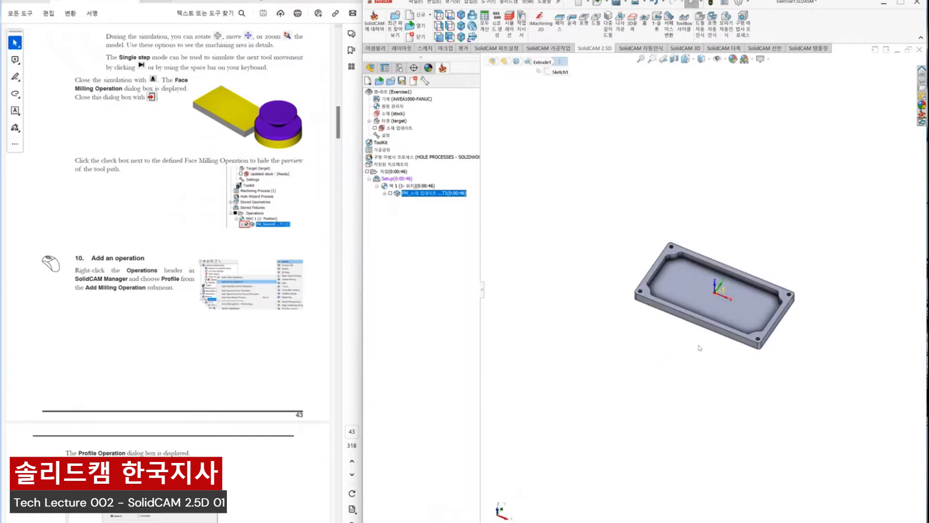
- Add a Profile operation to the CAM-Part, following section 10 of the exercise manual
{"action": "scroll", "coordinate": [733, 306], "scroll_direction": "down", "scroll_amount": 3}
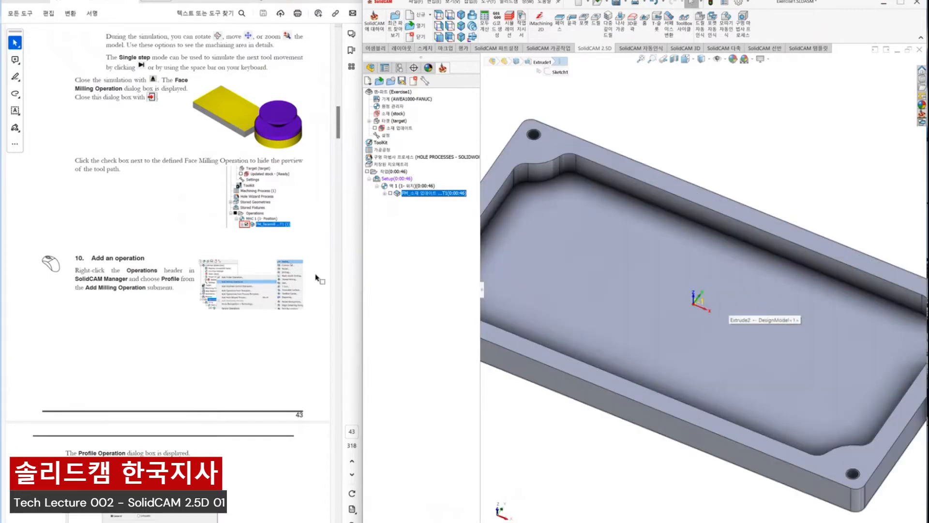
{"action": "scroll", "coordinate": [233, 318], "scroll_direction": "down", "scroll_amount": 4}
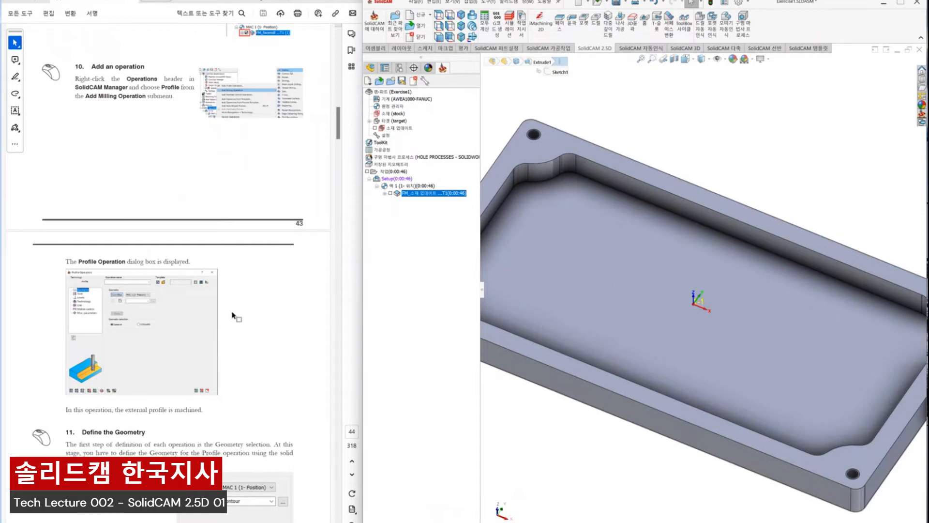
{"action": "key", "text": "f"}
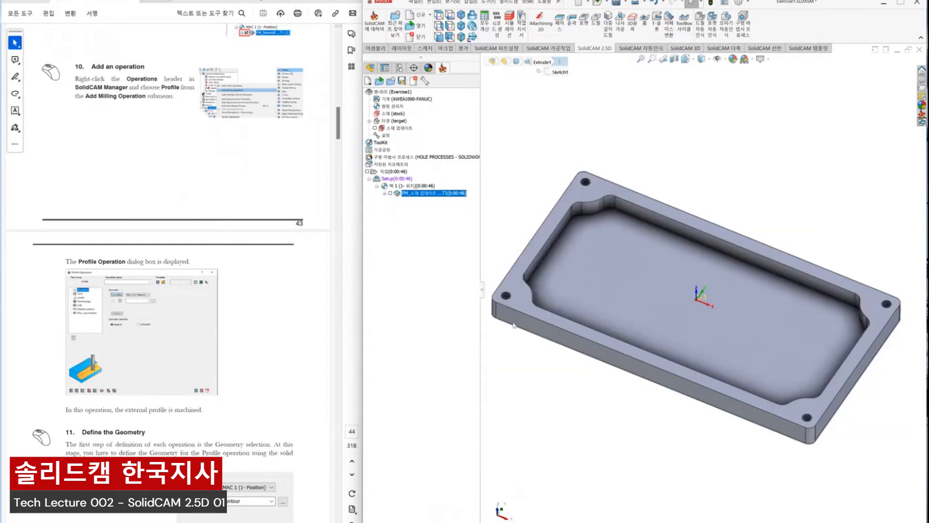
{"action": "left_click", "coordinate": [569, 30]}
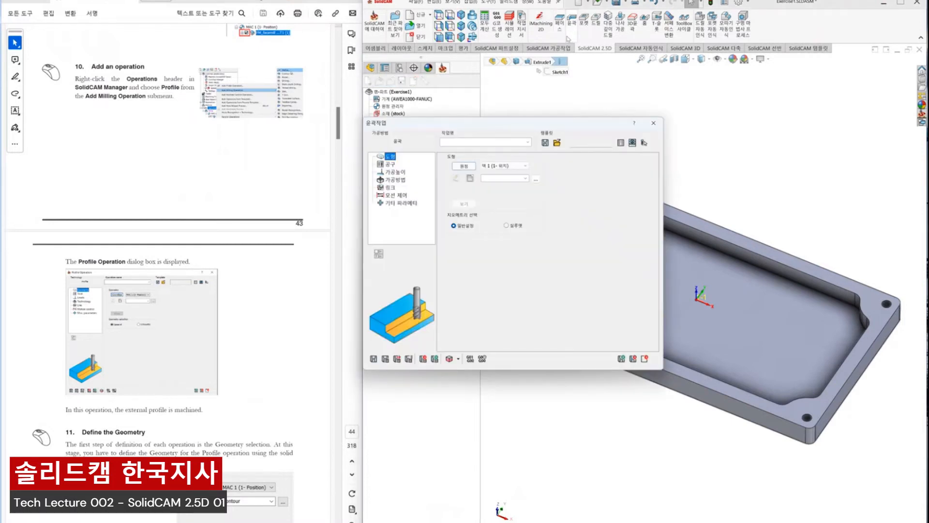
- Go through the manual's Define the Geometry section and start defining a new geometry for the Profile operation
{"action": "scroll", "coordinate": [279, 315], "scroll_direction": "down", "scroll_amount": 8}
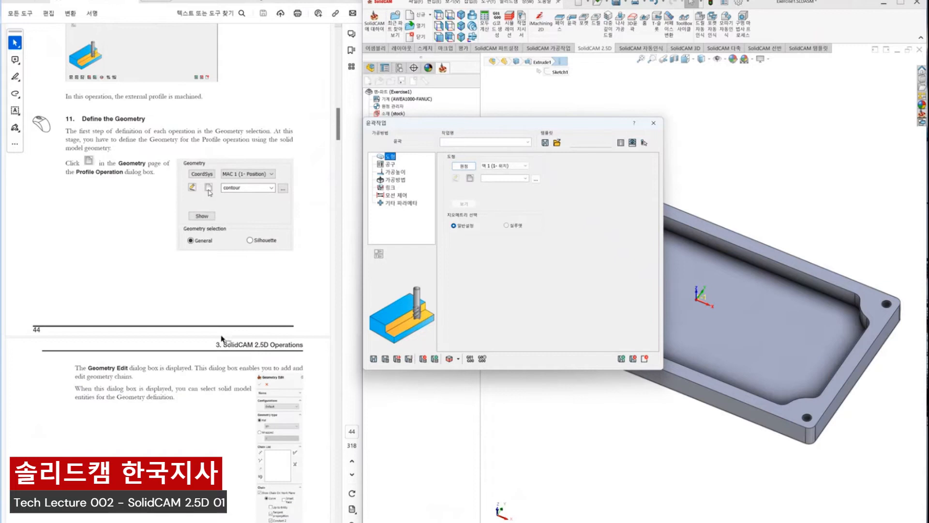
{"action": "scroll", "coordinate": [231, 352], "scroll_direction": "down", "scroll_amount": 1}
{"action": "scroll", "coordinate": [231, 354], "scroll_direction": "down", "scroll_amount": 3}
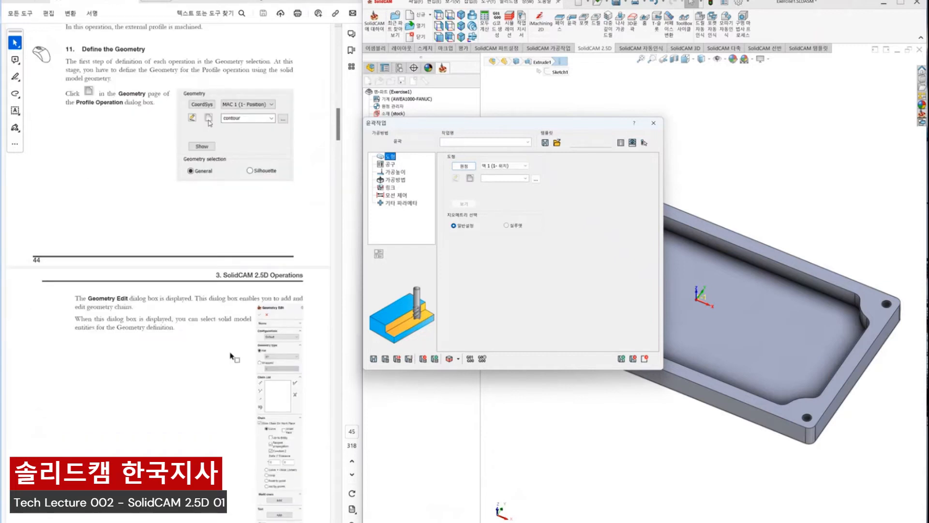
{"action": "scroll", "coordinate": [231, 356], "scroll_direction": "down", "scroll_amount": 15}
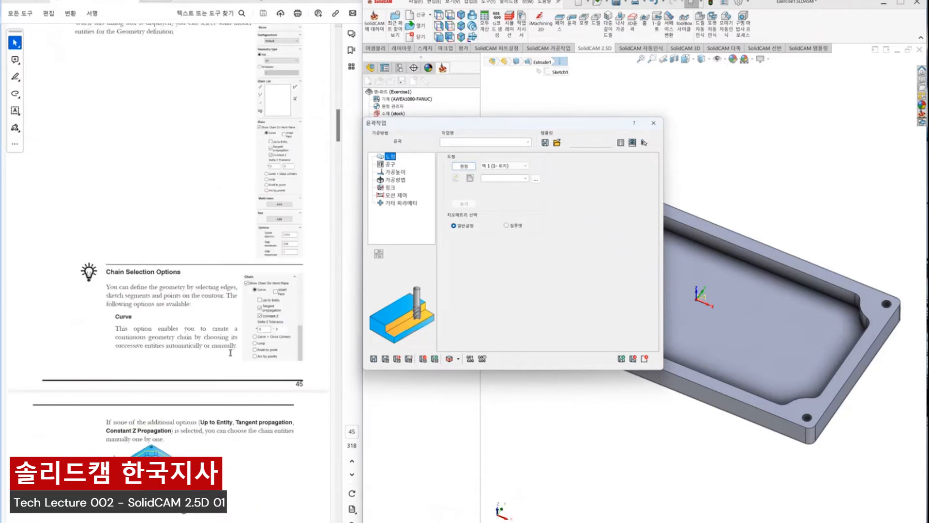
{"action": "scroll", "coordinate": [232, 349], "scroll_direction": "down", "scroll_amount": 12}
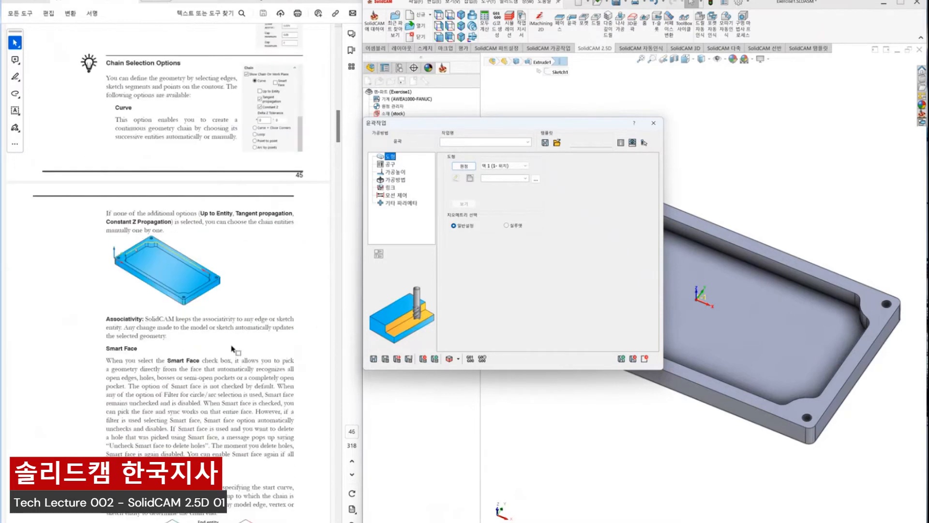
{"action": "scroll", "coordinate": [232, 348], "scroll_direction": "down", "scroll_amount": 8}
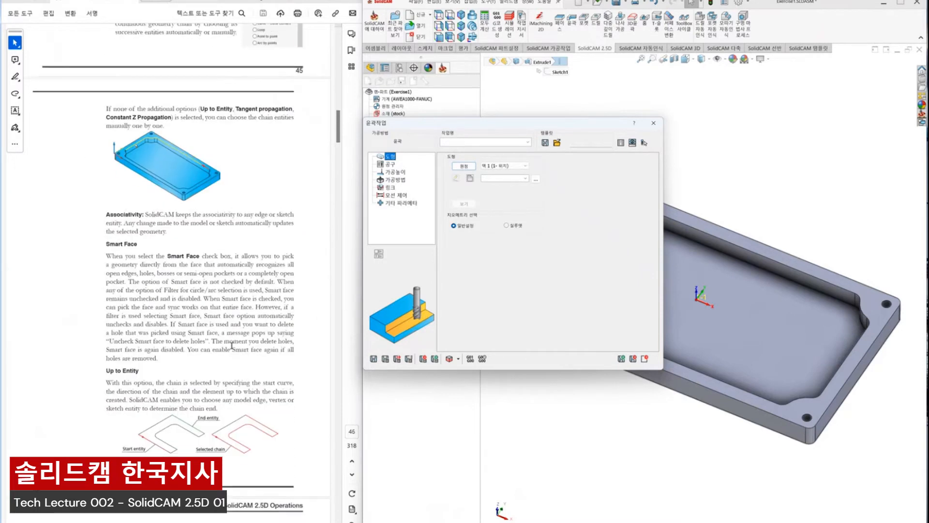
{"action": "left_click", "coordinate": [469, 179]}
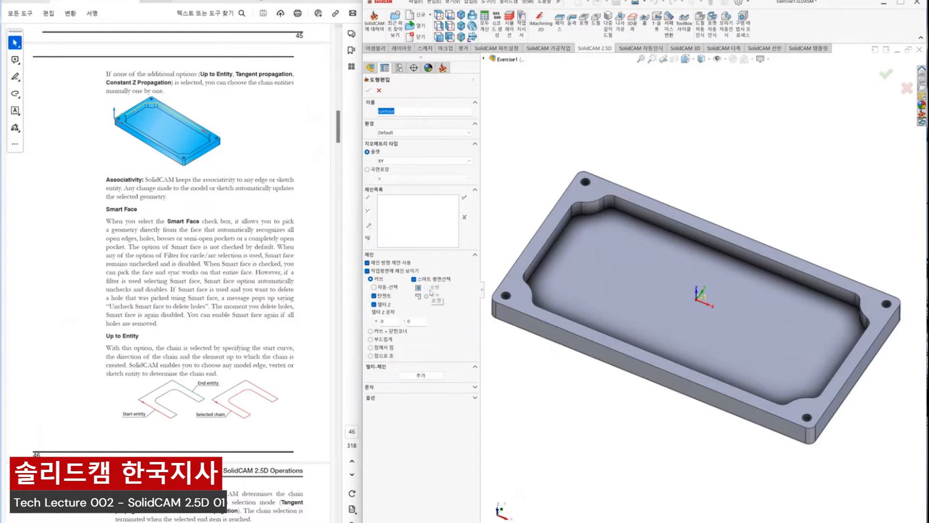
- Examine the manual's chain selection options, from Up to Entity to Arc by points, and its instructions for geometry direction and edge picking
{"action": "scroll", "coordinate": [193, 372], "scroll_direction": "down", "scroll_amount": 6}
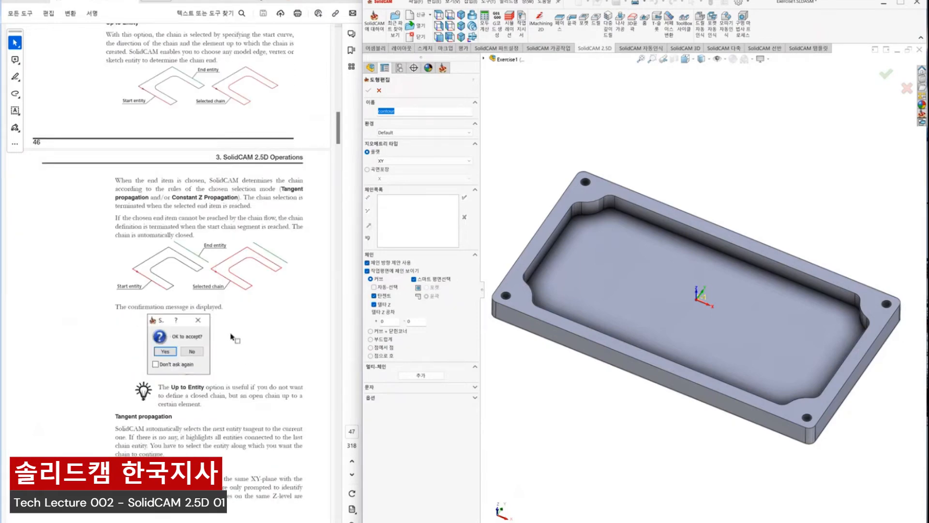
{"action": "scroll", "coordinate": [232, 337], "scroll_direction": "down", "scroll_amount": 6}
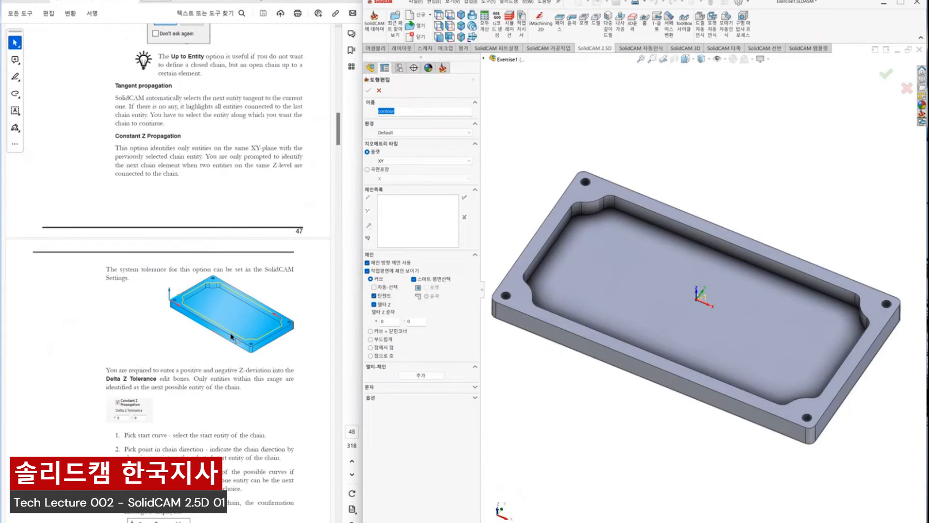
{"action": "scroll", "coordinate": [231, 338], "scroll_direction": "down", "scroll_amount": 10}
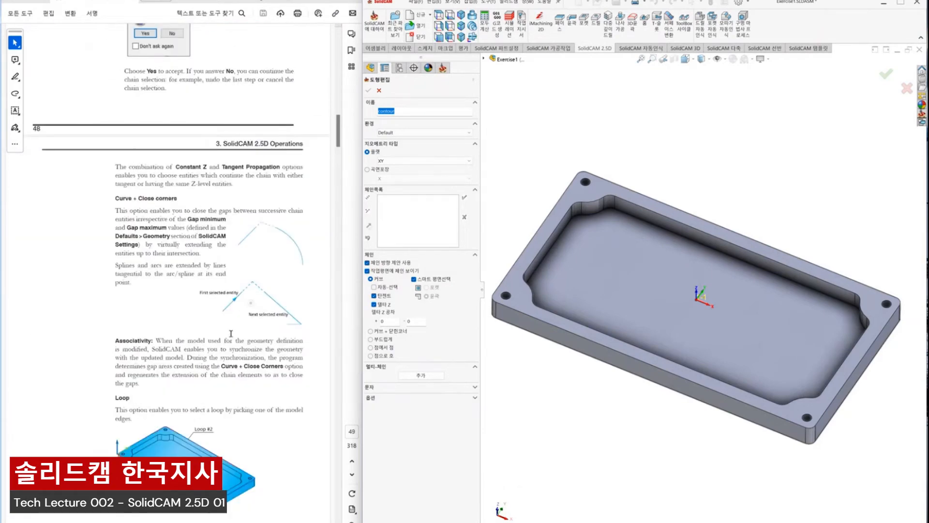
{"action": "scroll", "coordinate": [231, 334], "scroll_direction": "down", "scroll_amount": 3}
{"action": "scroll", "coordinate": [230, 337], "scroll_direction": "down", "scroll_amount": 2}
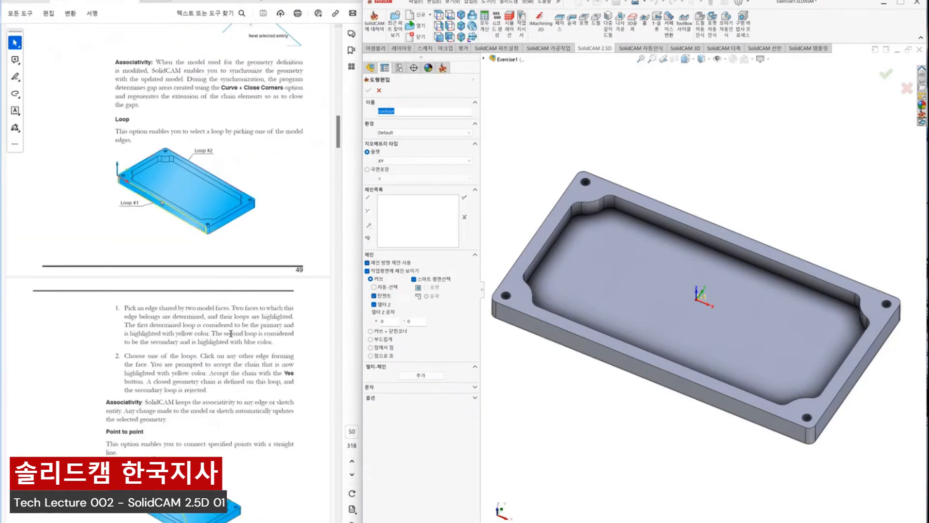
{"action": "scroll", "coordinate": [231, 333], "scroll_direction": "up", "scroll_amount": 2}
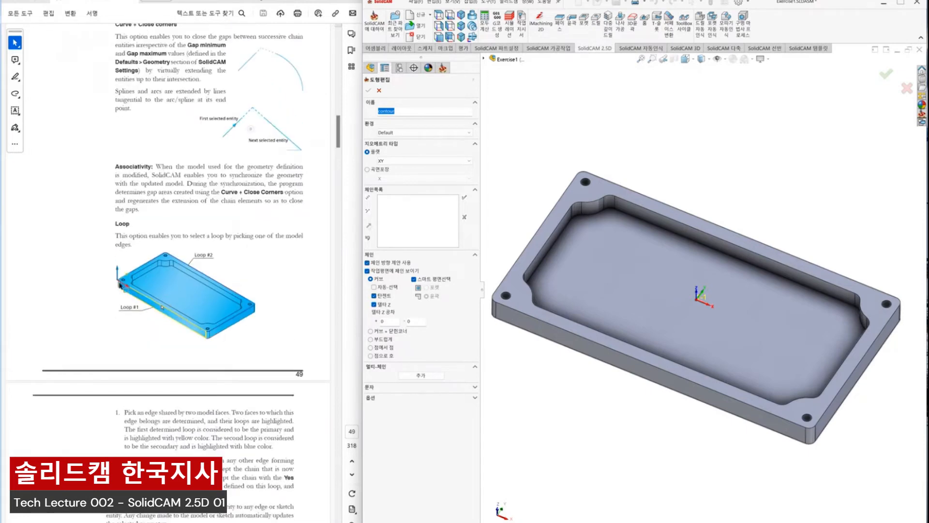
{"action": "scroll", "coordinate": [269, 292], "scroll_direction": "down", "scroll_amount": 5}
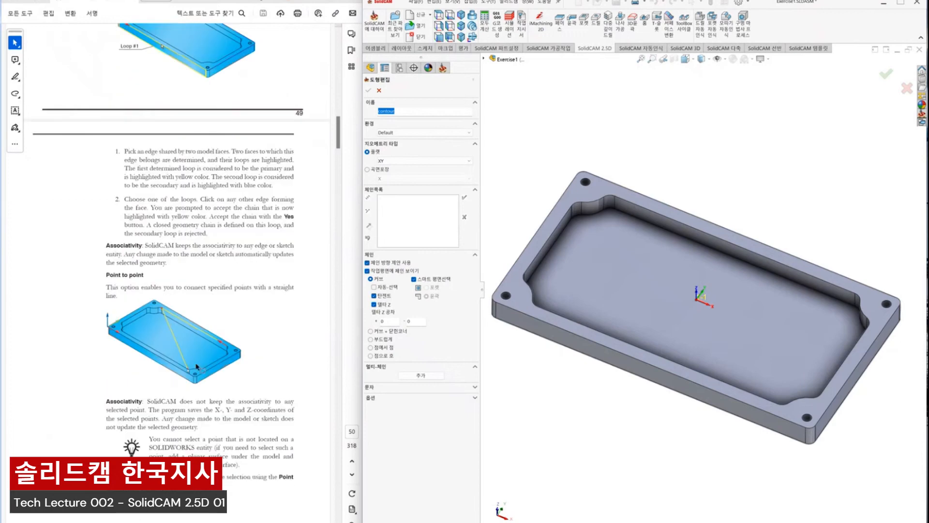
{"action": "scroll", "coordinate": [242, 356], "scroll_direction": "down", "scroll_amount": 2}
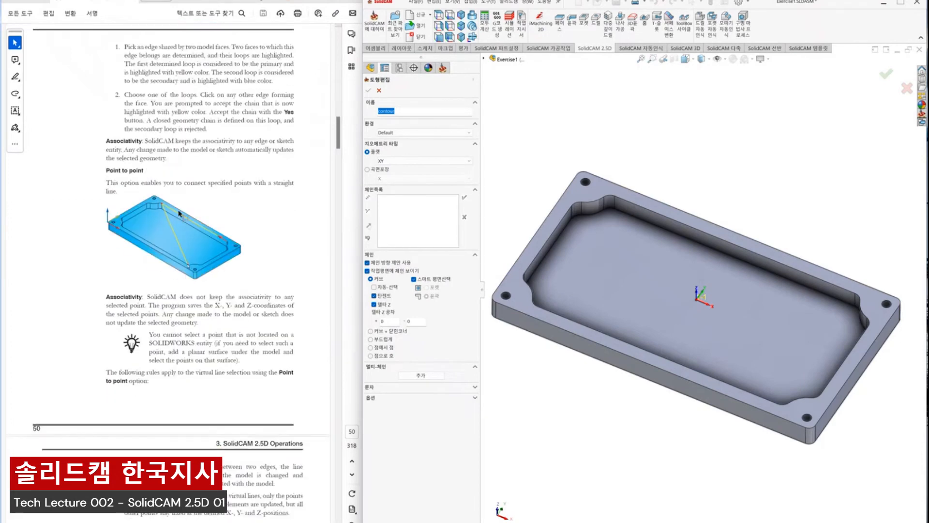
{"action": "scroll", "coordinate": [177, 210], "scroll_direction": "down", "scroll_amount": 7}
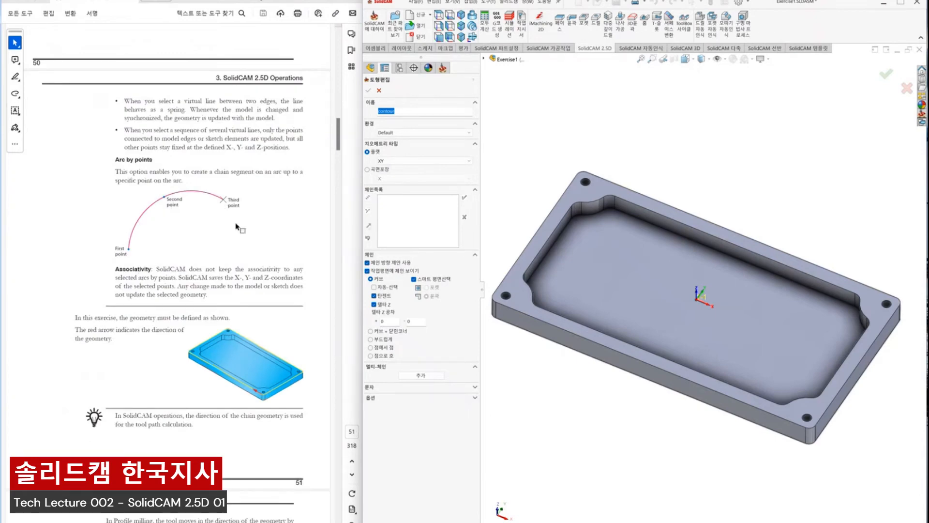
{"action": "scroll", "coordinate": [237, 226], "scroll_direction": "down", "scroll_amount": 6}
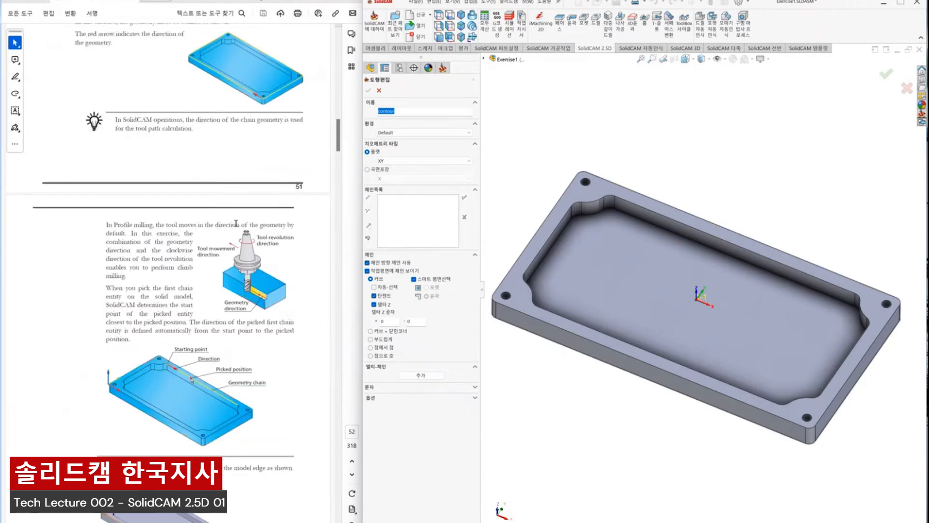
{"action": "scroll", "coordinate": [236, 223], "scroll_direction": "down", "scroll_amount": 4}
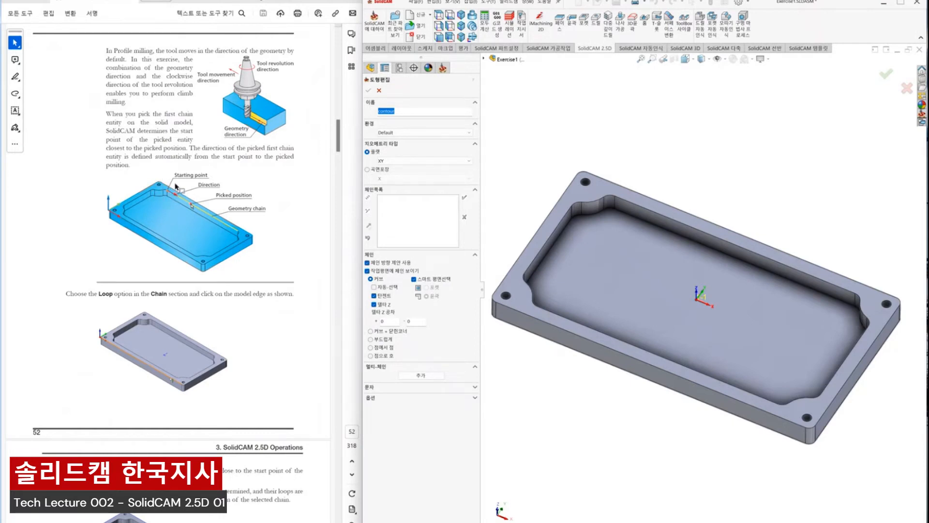
{"action": "scroll", "coordinate": [177, 286], "scroll_direction": "down", "scroll_amount": 5}
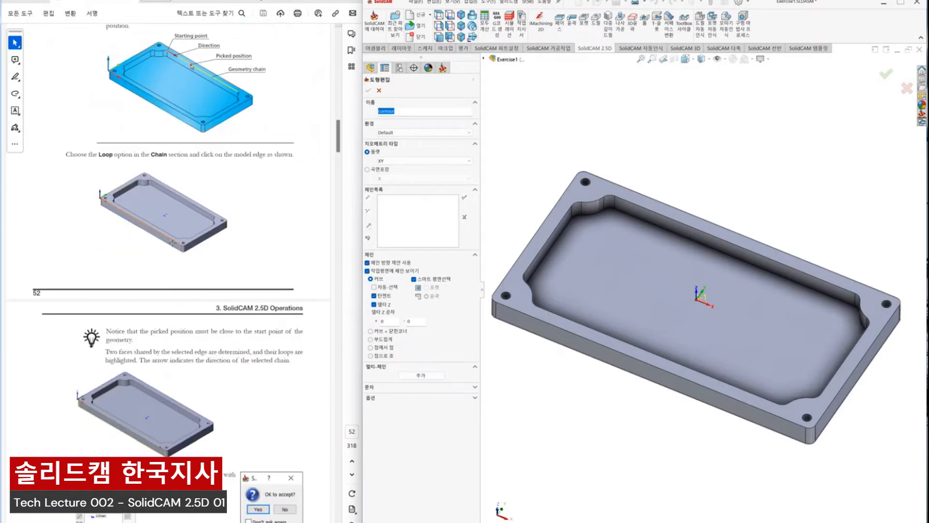
{"action": "scroll", "coordinate": [198, 280], "scroll_direction": "down", "scroll_amount": 6}
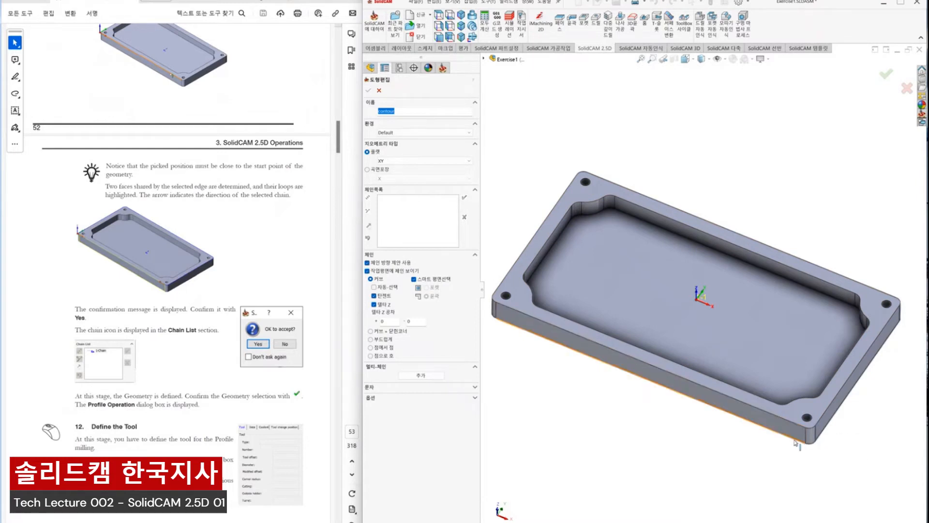
- Try a chain picked from the cover's long lower outer edge, and delete that chain from the geometry
{"action": "middle_click_drag", "start_coordinate": [784, 368], "coordinate": [771, 384]}
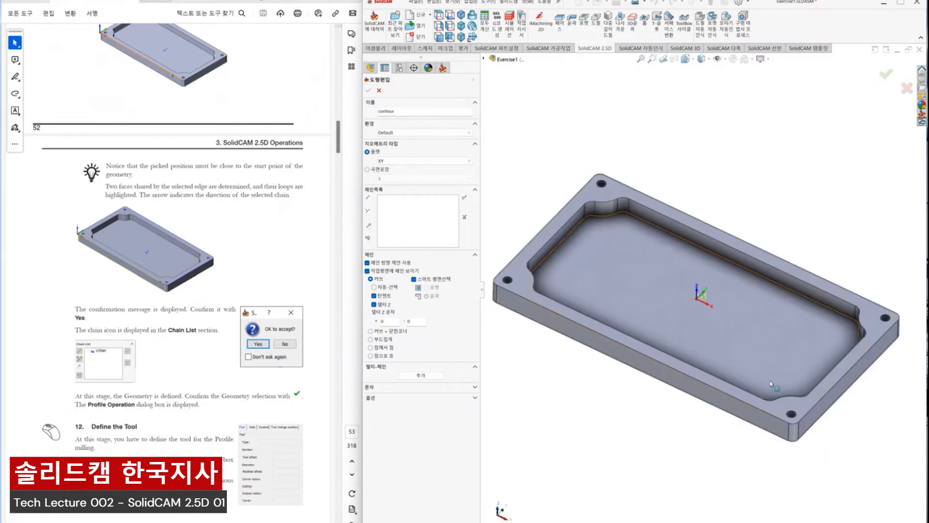
{"action": "left_click", "coordinate": [775, 437]}
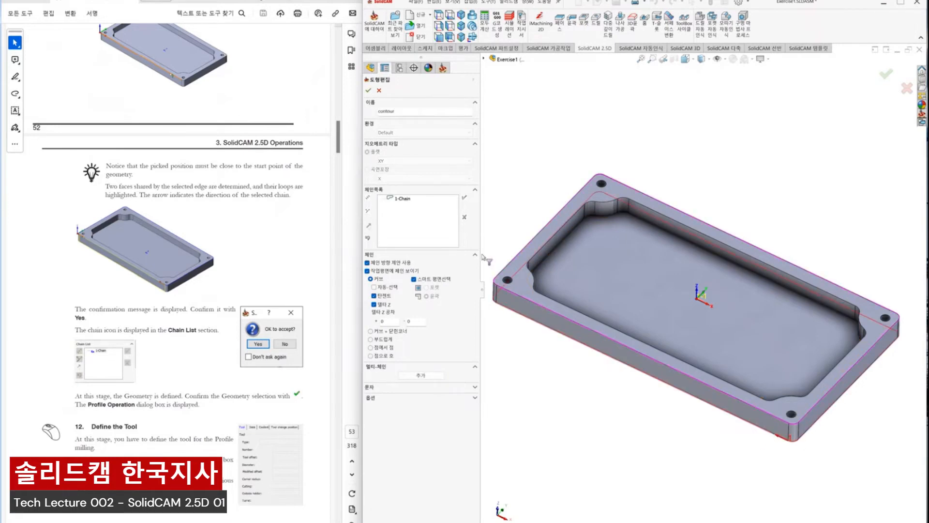
{"action": "right_click", "coordinate": [407, 203]}
{"action": "left_click", "coordinate": [406, 294]}
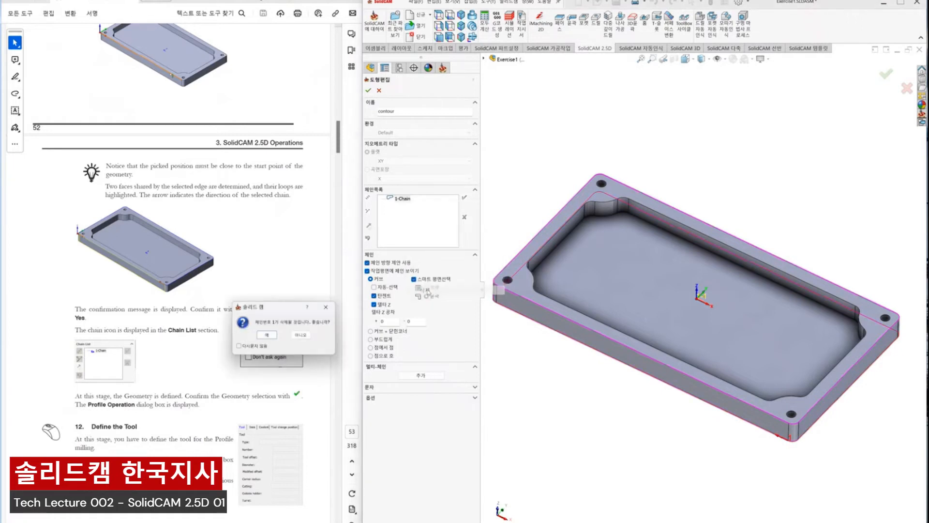
{"action": "left_click", "coordinate": [265, 335]}
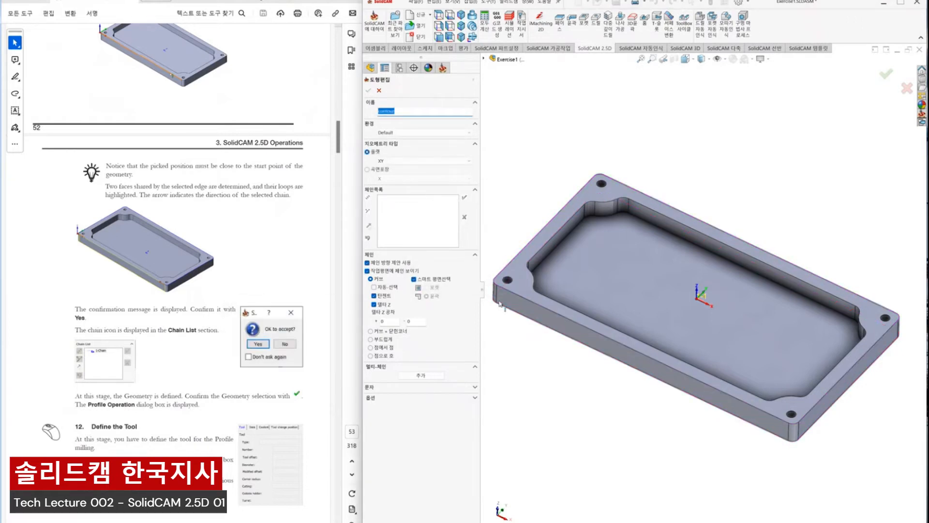
- Define the contour geometry from the outer boundary of the cover's top face and accept it for the Profile operation
{"action": "left_click", "coordinate": [523, 293]}
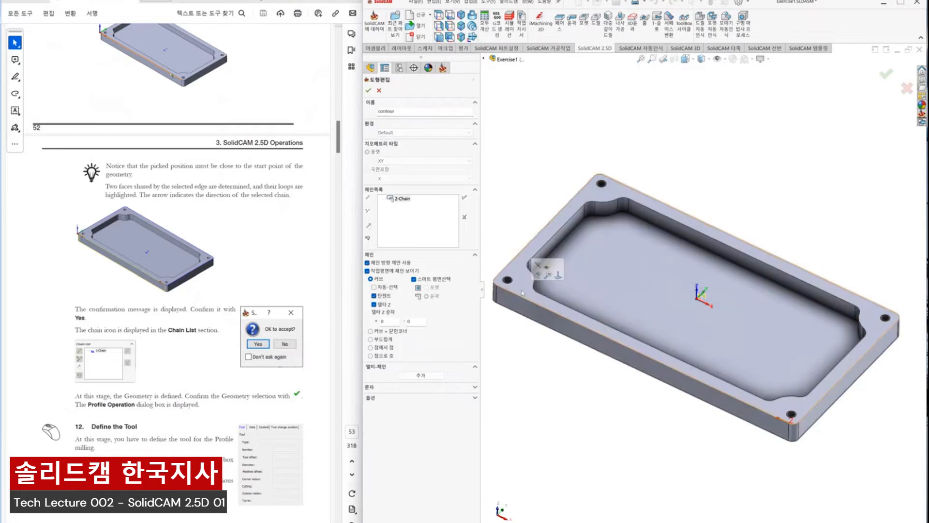
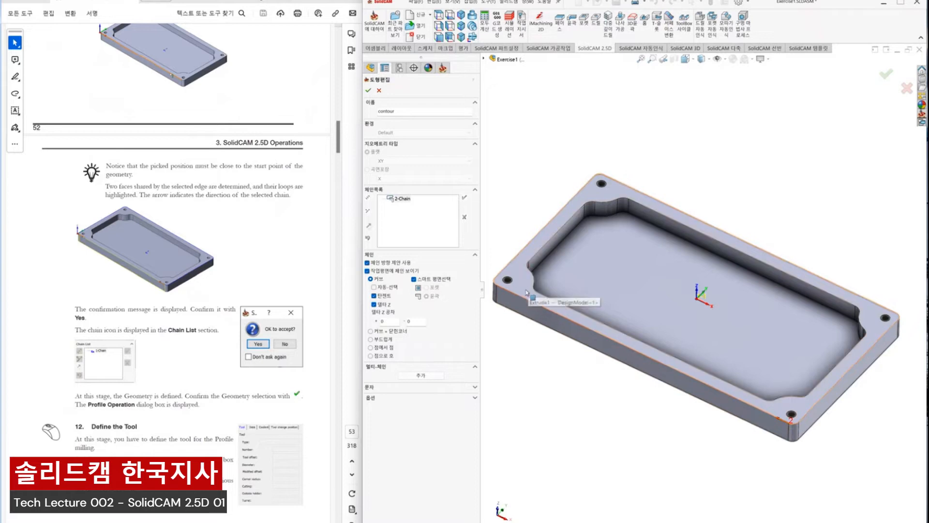
{"action": "left_click", "coordinate": [368, 90]}
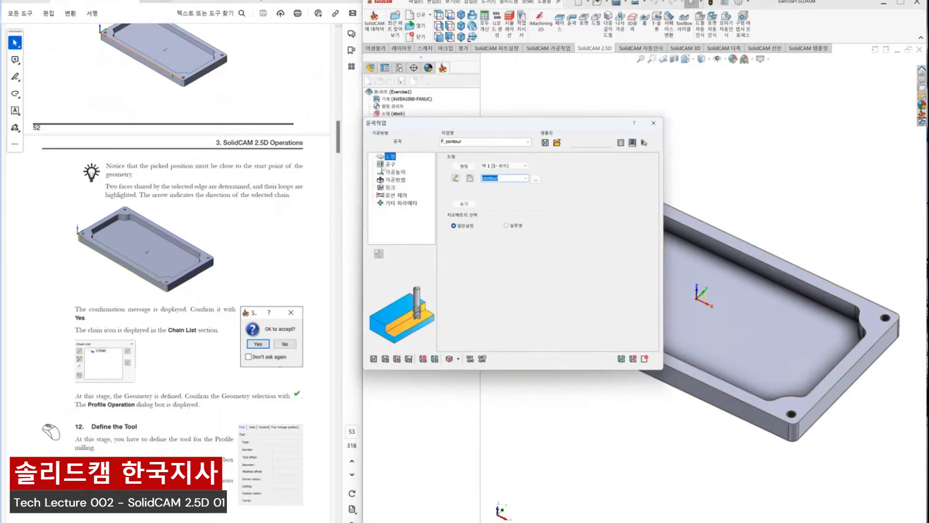
- Add an end mill with a 16 mm diameter to the tool table for the F_contour profile operation
{"action": "left_click", "coordinate": [383, 165]}
{"action": "left_click", "coordinate": [495, 313]}
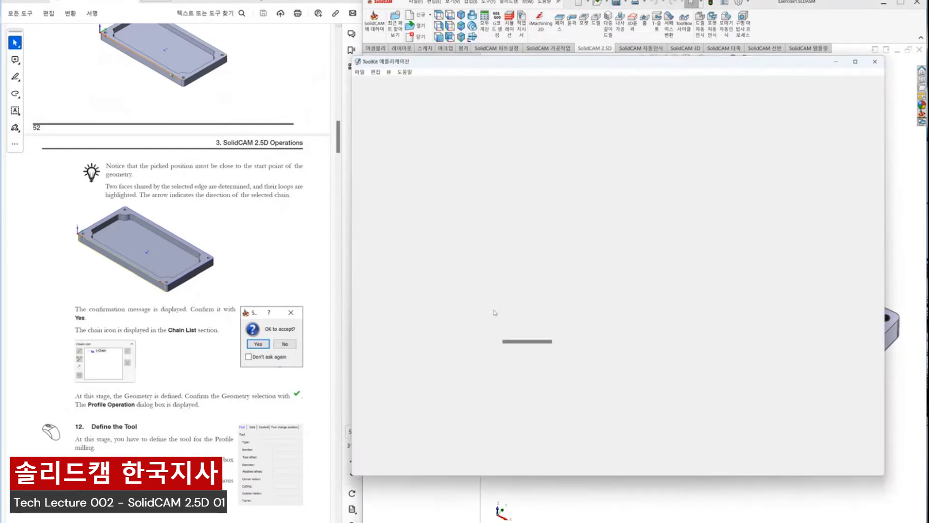
{"action": "scroll", "coordinate": [124, 353], "scroll_direction": "down", "scroll_amount": 15}
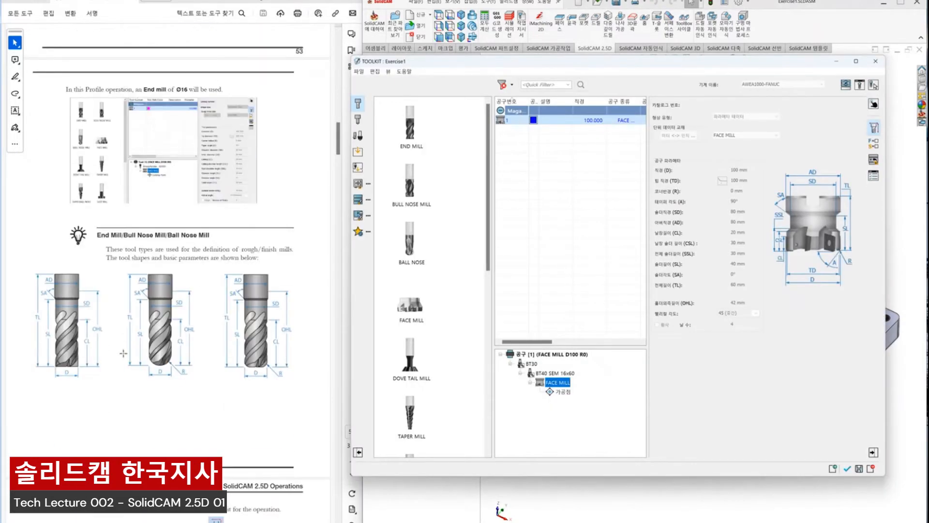
{"action": "scroll", "coordinate": [123, 353], "scroll_direction": "down", "scroll_amount": 2}
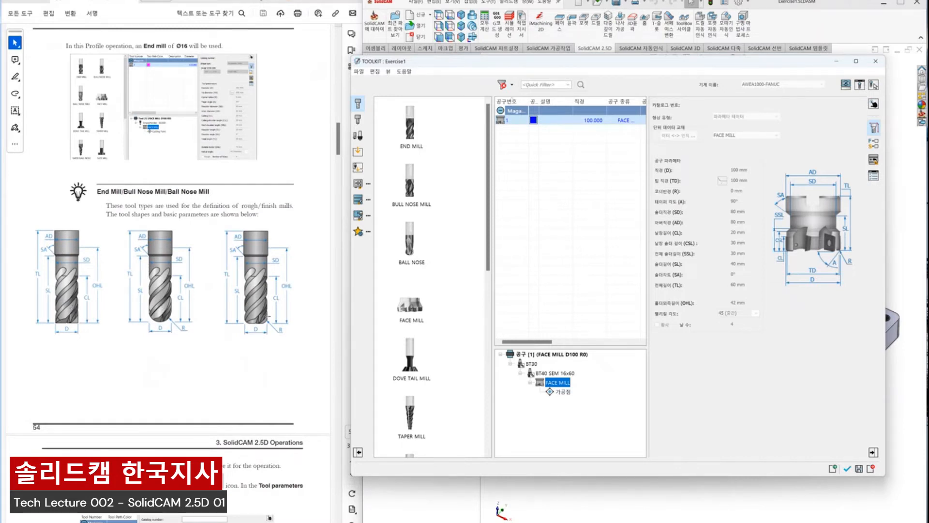
{"action": "scroll", "coordinate": [267, 315], "scroll_direction": "down", "scroll_amount": 10}
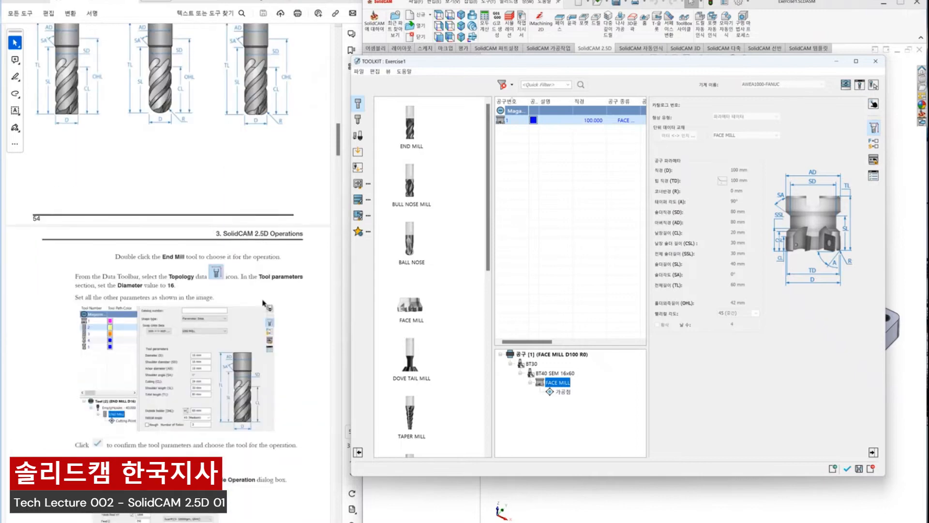
{"action": "scroll", "coordinate": [264, 303], "scroll_direction": "down", "scroll_amount": 3}
{"action": "scroll", "coordinate": [258, 284], "scroll_direction": "down", "scroll_amount": 5}
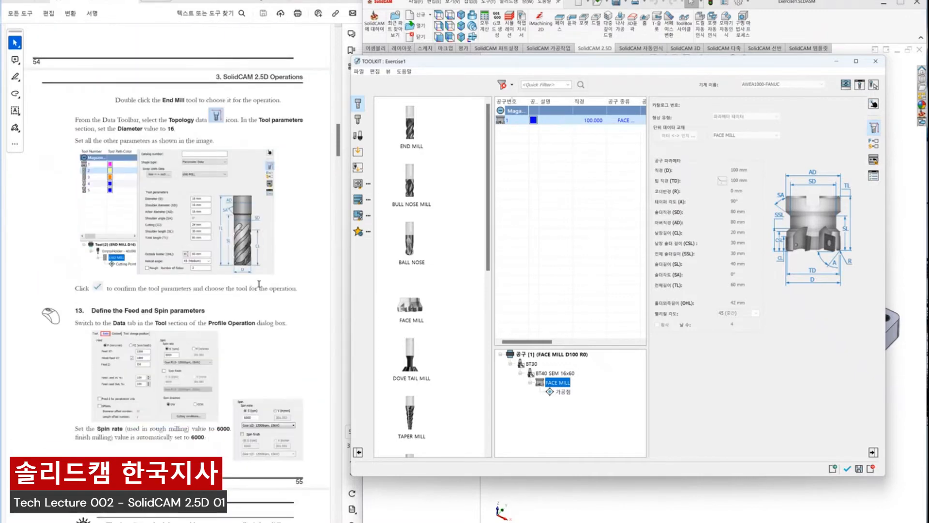
{"action": "scroll", "coordinate": [259, 284], "scroll_direction": "down", "scroll_amount": 1}
{"action": "double_click", "coordinate": [410, 125]}
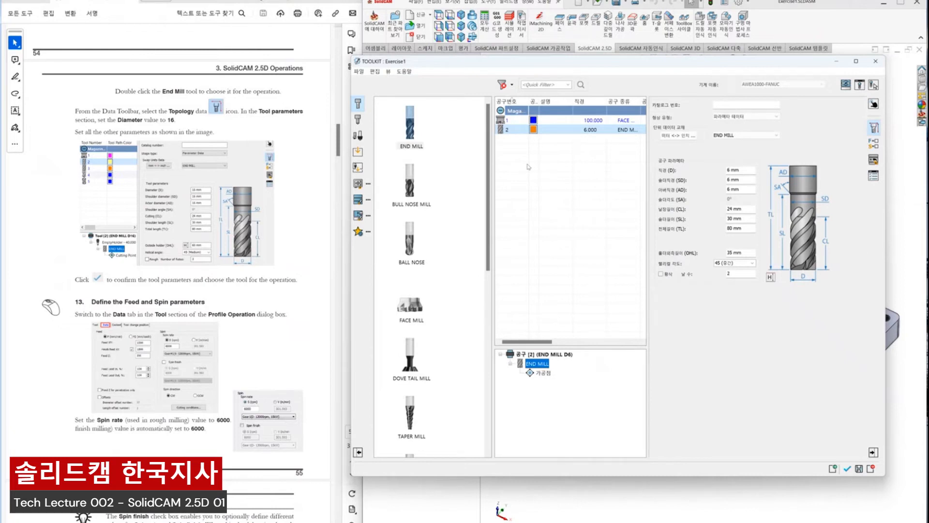
{"action": "left_click", "coordinate": [748, 169]}
{"action": "type", "text": "16"}
{"action": "left_click", "coordinate": [748, 180]}
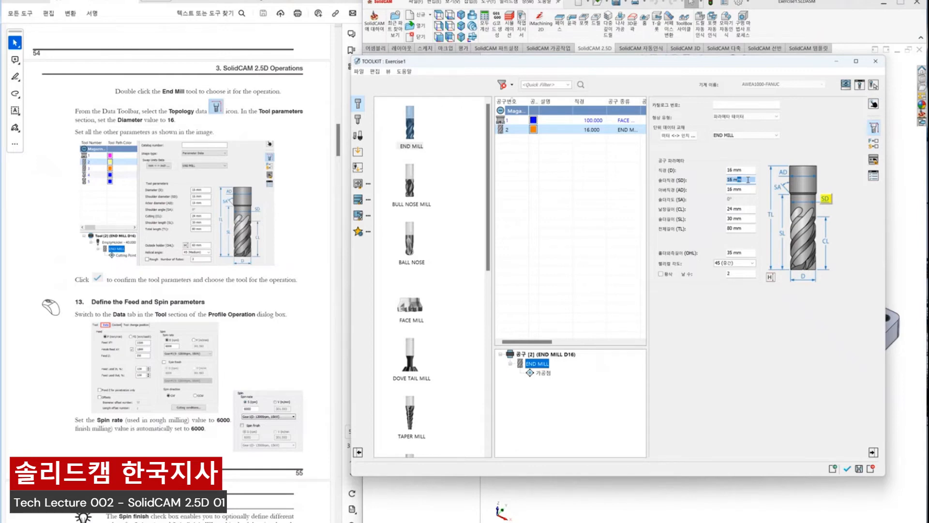
- Set both the spin rate and the spin finish of the 16 mm end mill to 6000 rpm
{"action": "scroll", "coordinate": [191, 315], "scroll_direction": "down", "scroll_amount": 3}
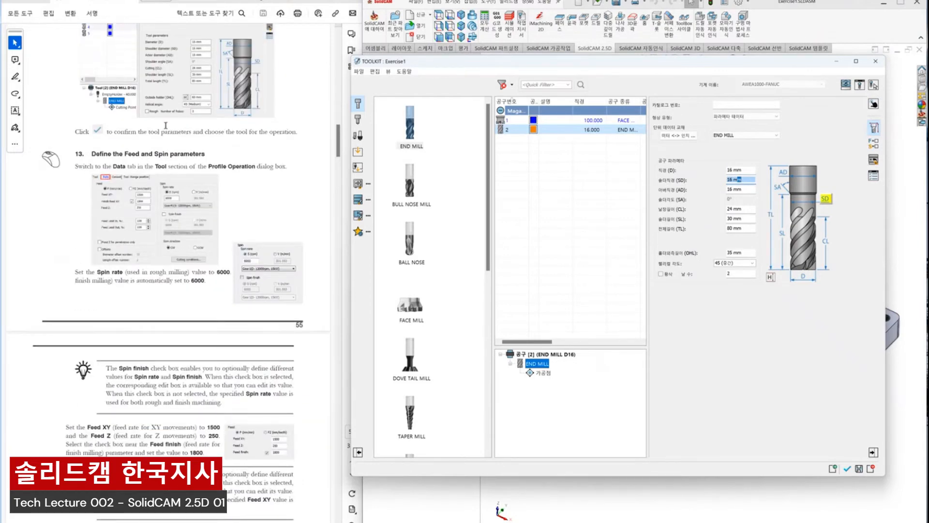
{"action": "scroll", "coordinate": [166, 125], "scroll_direction": "down", "scroll_amount": 1}
{"action": "left_click", "coordinate": [873, 143]}
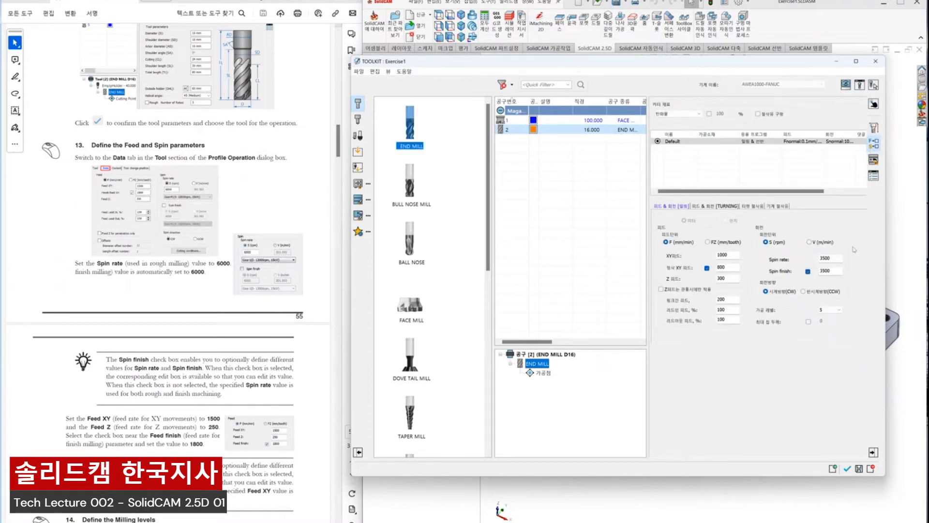
{"action": "double_click", "coordinate": [828, 258]}
{"action": "type", "text": "600"}
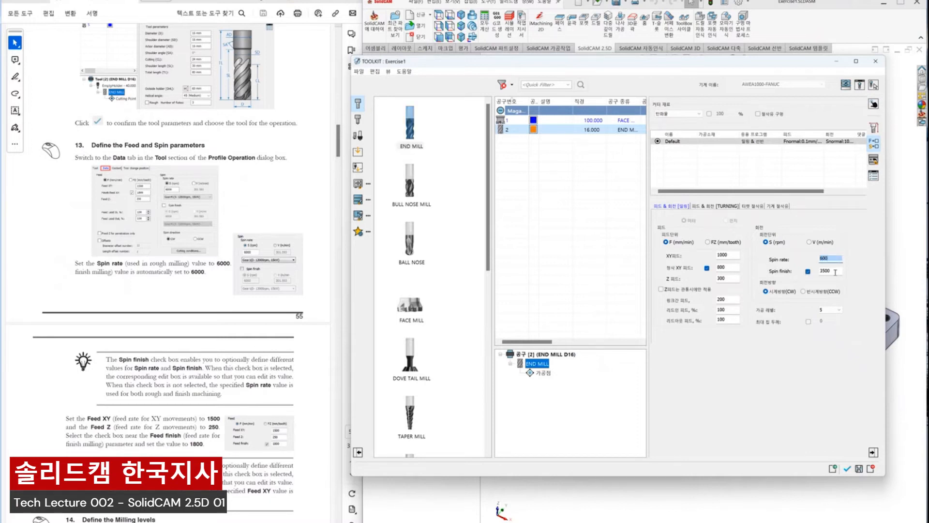
{"action": "key", "text": "Tab"}
{"action": "left_click", "coordinate": [834, 259]}
{"action": "type", "text": "00"}
{"action": "double_click", "coordinate": [834, 271]}
{"action": "type", "text": "6"}
- Set the end mill's XY feed to 1500, finish feed to 1800 and Z feed to 250, and assign the tool to the operation
{"action": "double_click", "coordinate": [728, 255]}
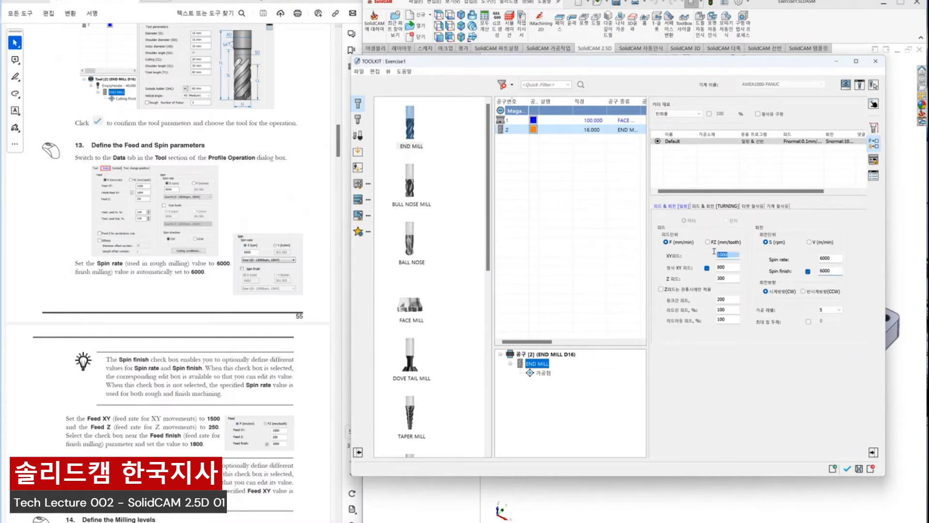
{"action": "type", "text": "1500"}
{"action": "key", "text": "Tab"}
{"action": "type", "text": "1"}
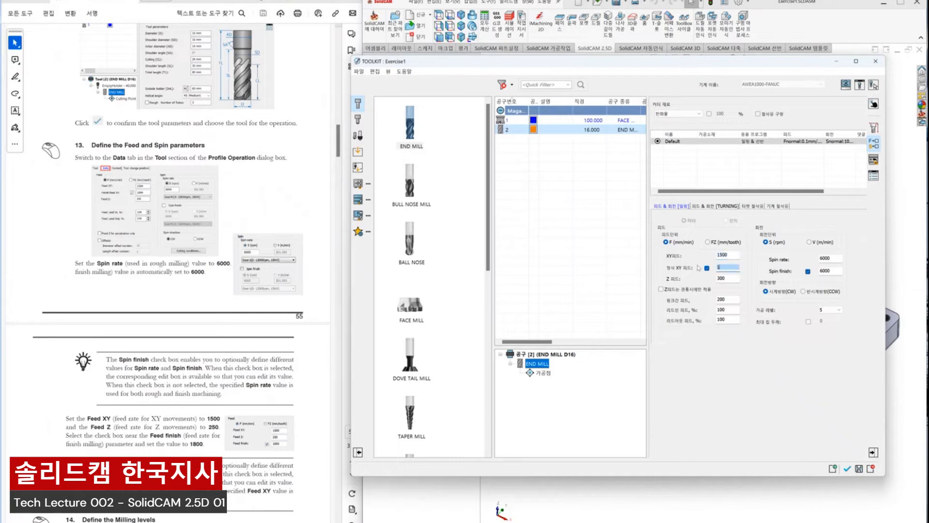
{"action": "type", "text": "800"}
{"action": "double_click", "coordinate": [731, 277]}
{"action": "type", "text": "25"}
{"action": "scroll", "coordinate": [251, 376], "scroll_direction": "down", "scroll_amount": 5}
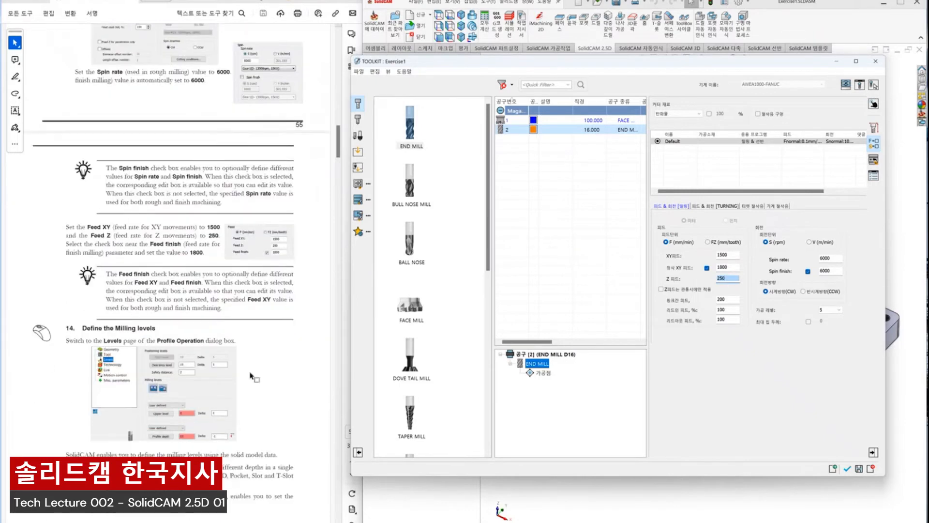
{"action": "scroll", "coordinate": [251, 376], "scroll_direction": "down", "scroll_amount": 3}
{"action": "scroll", "coordinate": [251, 376], "scroll_direction": "down", "scroll_amount": 5}
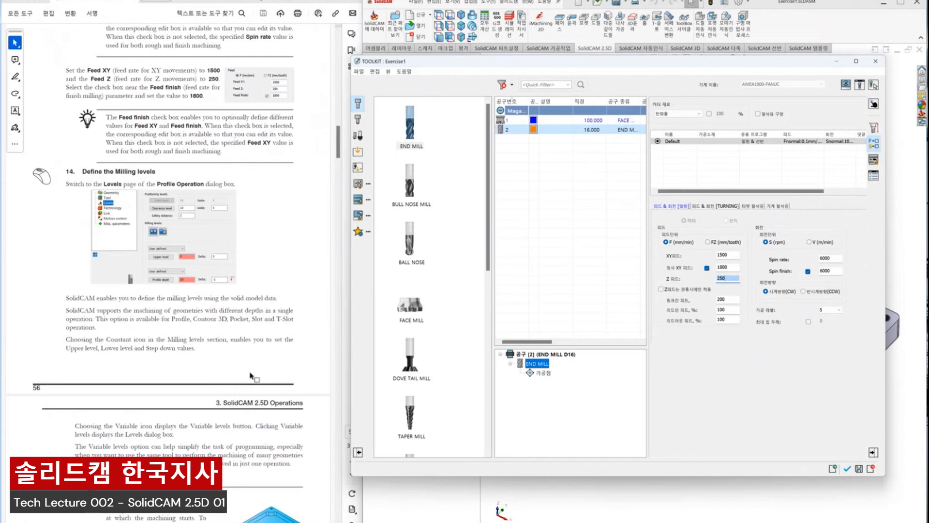
{"action": "left_click", "coordinate": [846, 468]}
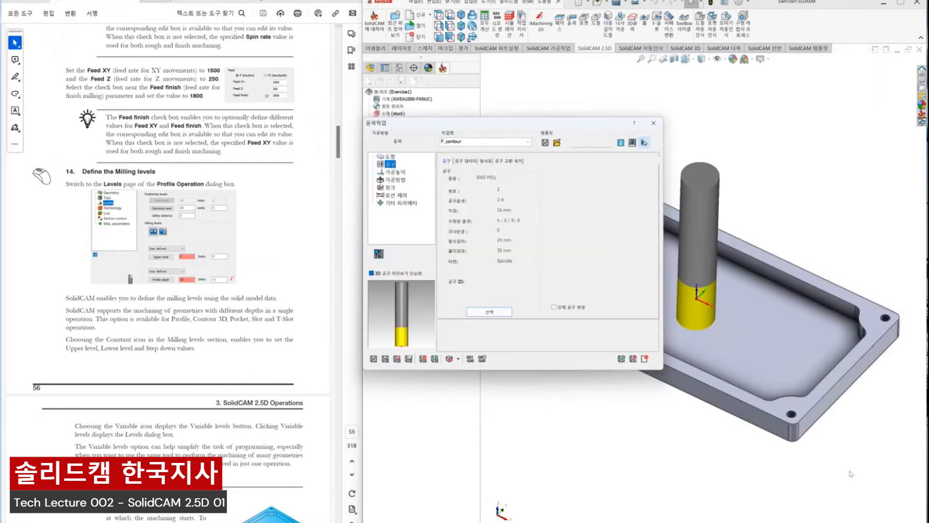
- Define the upper milling level from the part's top face and hide the tool preview on the model
{"action": "left_click", "coordinate": [395, 179]}
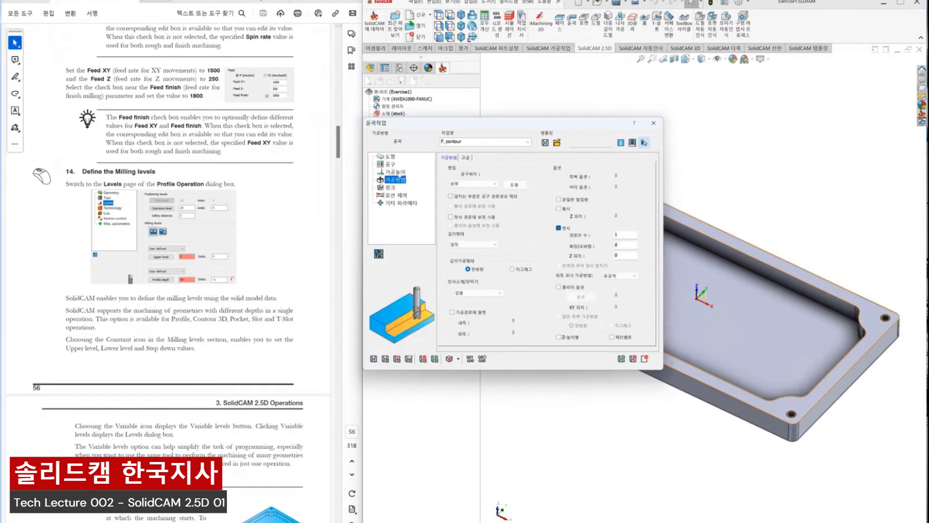
{"action": "left_click", "coordinate": [396, 171]}
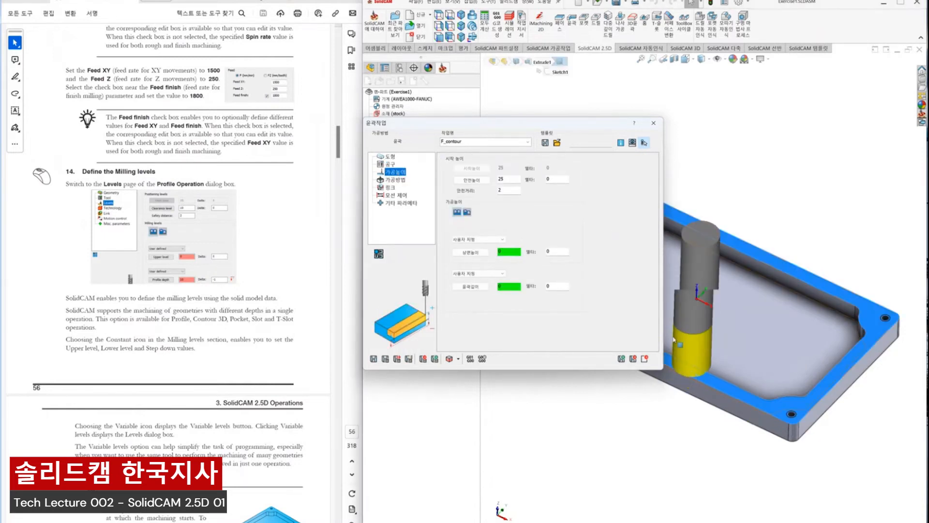
{"action": "left_click", "coordinate": [644, 144]}
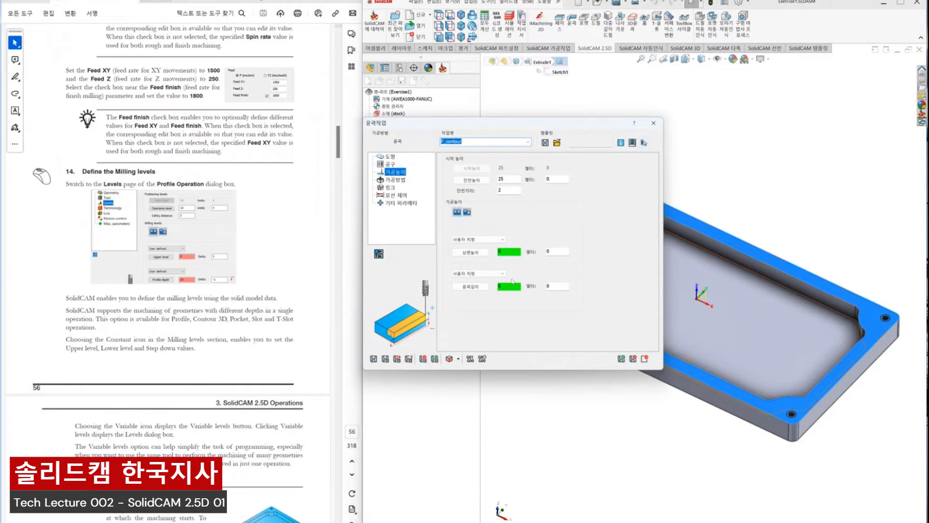
- Define the profile depth from the part's bottom face and set its delta to -1
{"action": "left_click", "coordinate": [511, 287]}
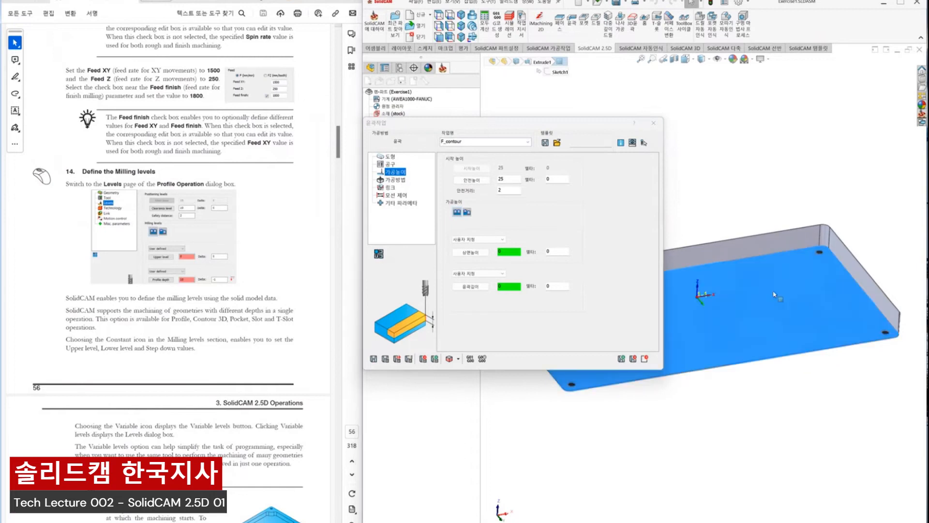
{"action": "left_click", "coordinate": [720, 292]}
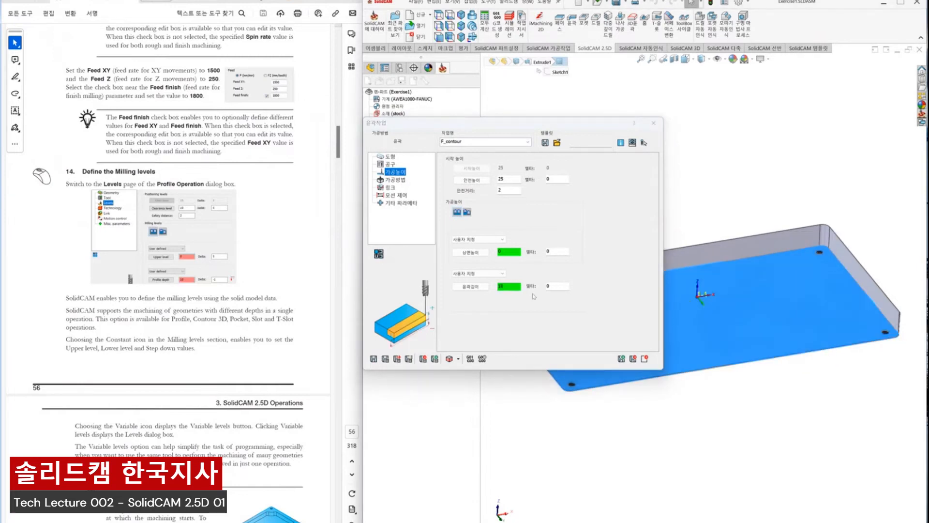
{"action": "key", "text": "Tab"}
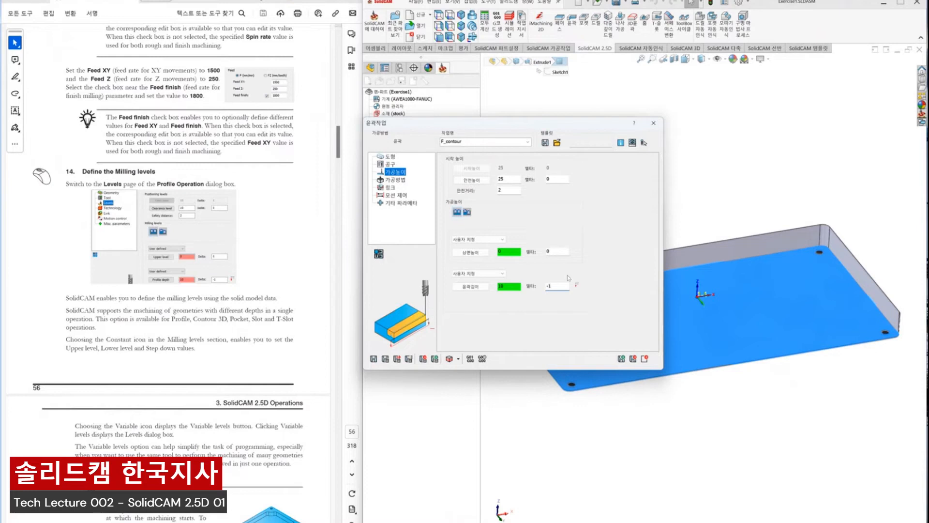
{"action": "left_click", "coordinate": [748, 196]}
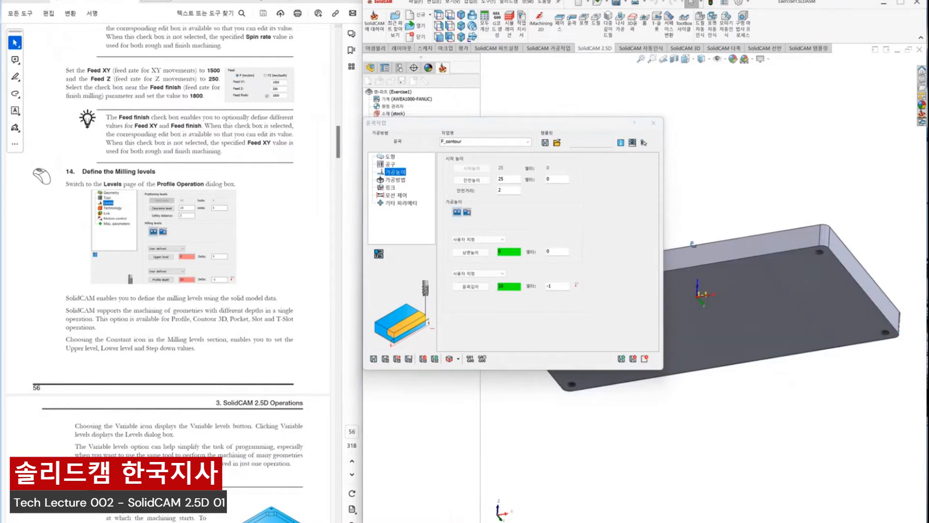
{"action": "middle_click_drag", "start_coordinate": [692, 243], "coordinate": [668, 268]}
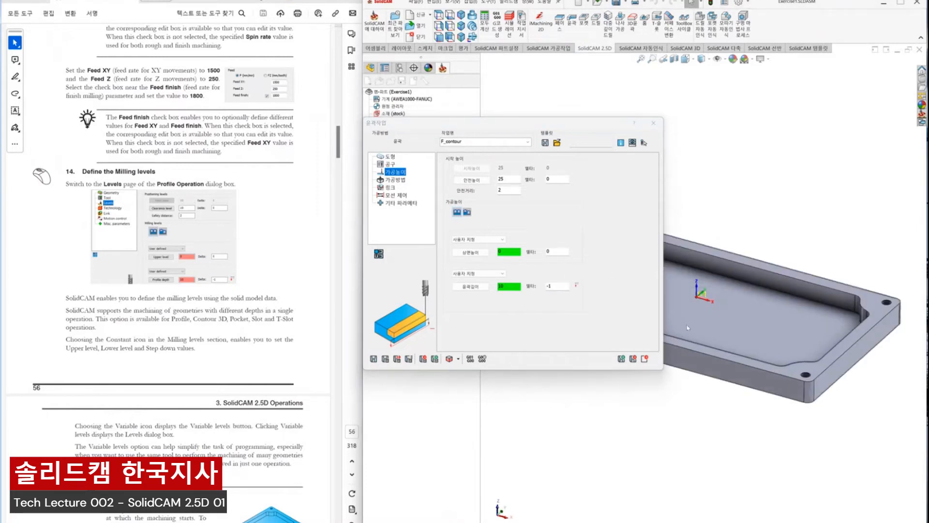
{"action": "left_click", "coordinate": [561, 286]}
- Enable rough machining in the technology parameters of the profile operation
{"action": "scroll", "coordinate": [184, 325], "scroll_direction": "down", "scroll_amount": 8}
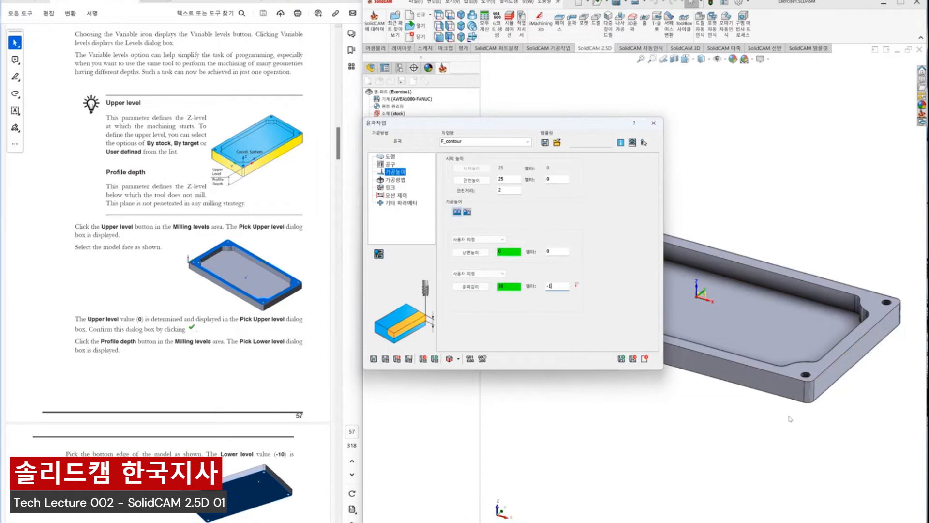
{"action": "scroll", "coordinate": [220, 347], "scroll_direction": "down", "scroll_amount": 3}
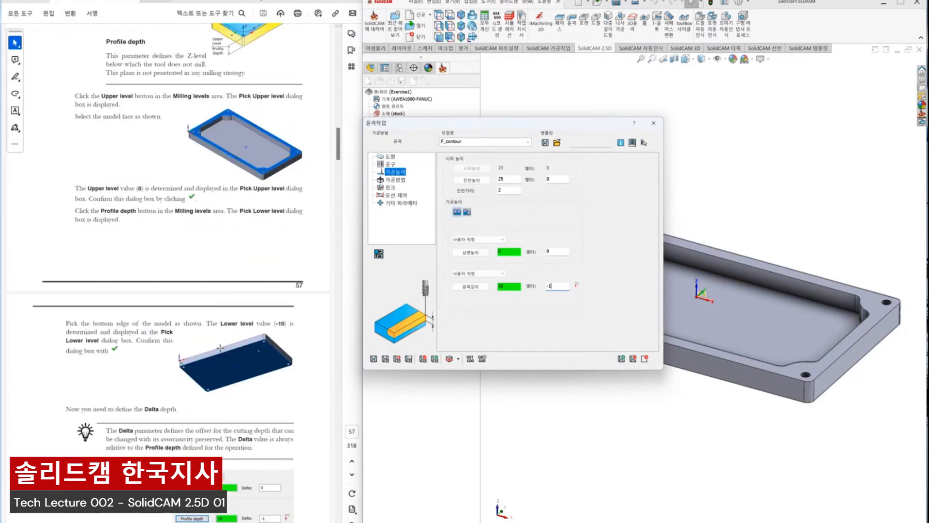
{"action": "scroll", "coordinate": [220, 347], "scroll_direction": "down", "scroll_amount": 10}
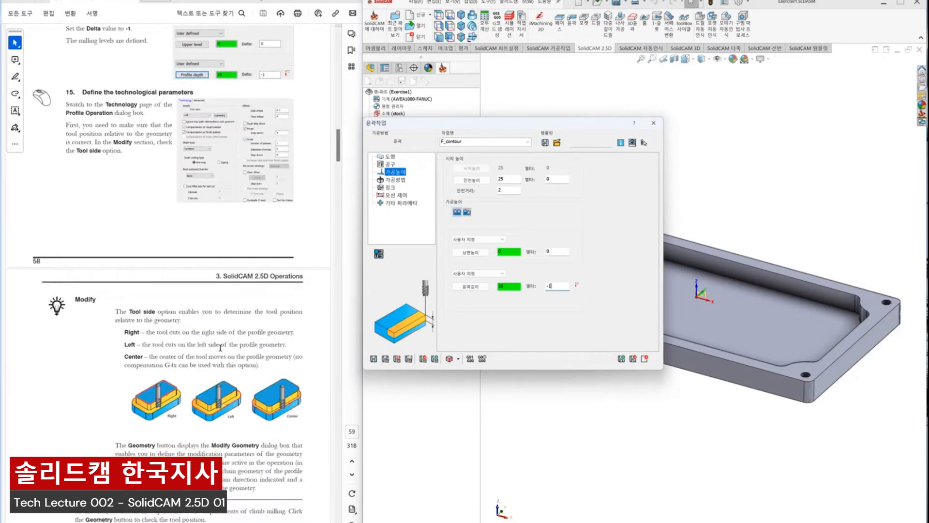
{"action": "left_click", "coordinate": [395, 180]}
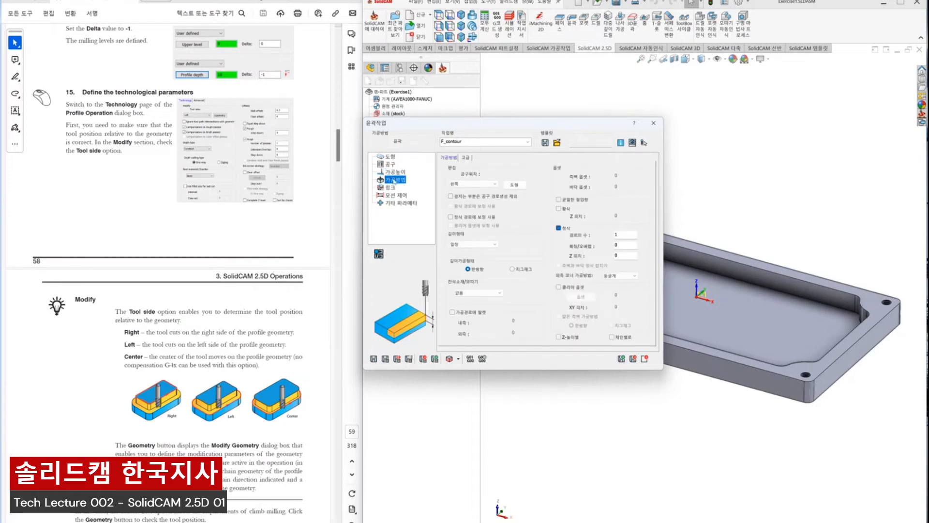
{"action": "left_click", "coordinate": [558, 209]}
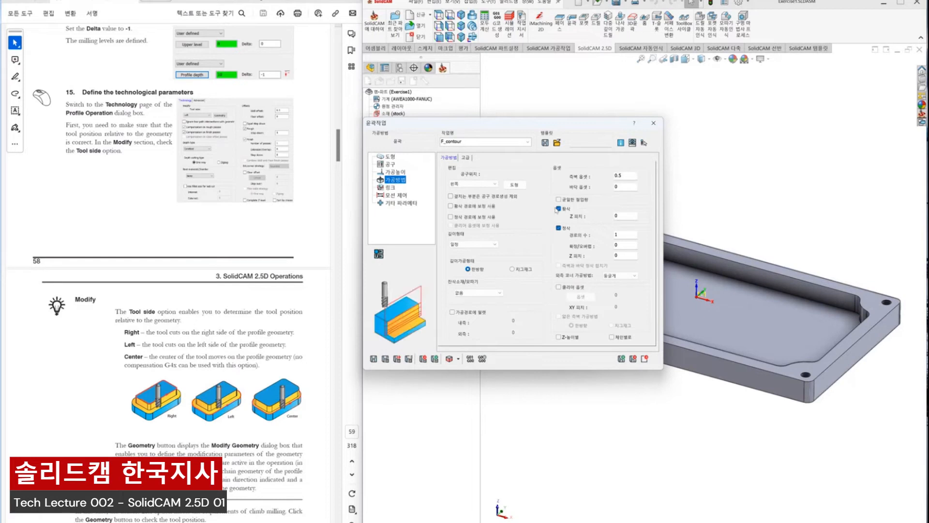
- Check the tool position along the contour chain in the geometry modification, reversing the chain direction and restoring it
{"action": "left_click", "coordinate": [516, 185]}
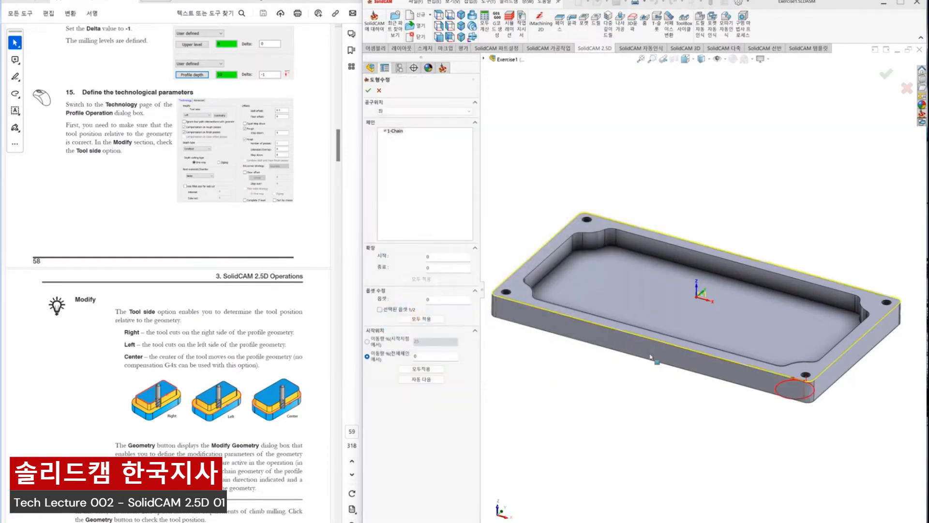
{"action": "middle_click_drag", "start_coordinate": [712, 384], "coordinate": [704, 448]}
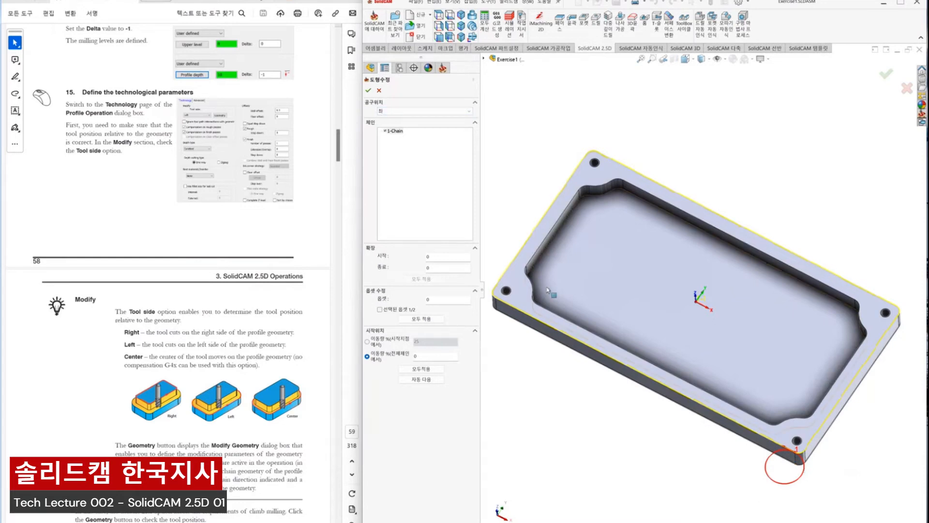
{"action": "right_click", "coordinate": [405, 136]}
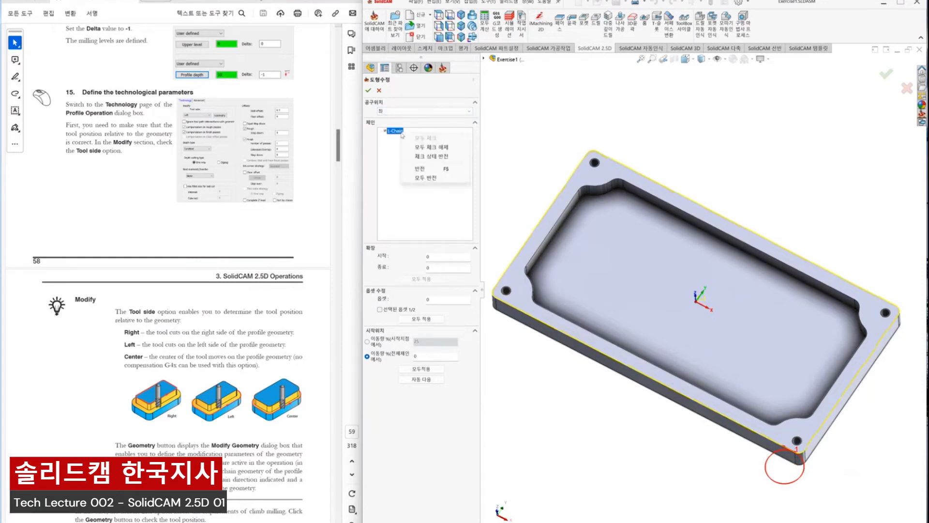
{"action": "left_click", "coordinate": [412, 169]}
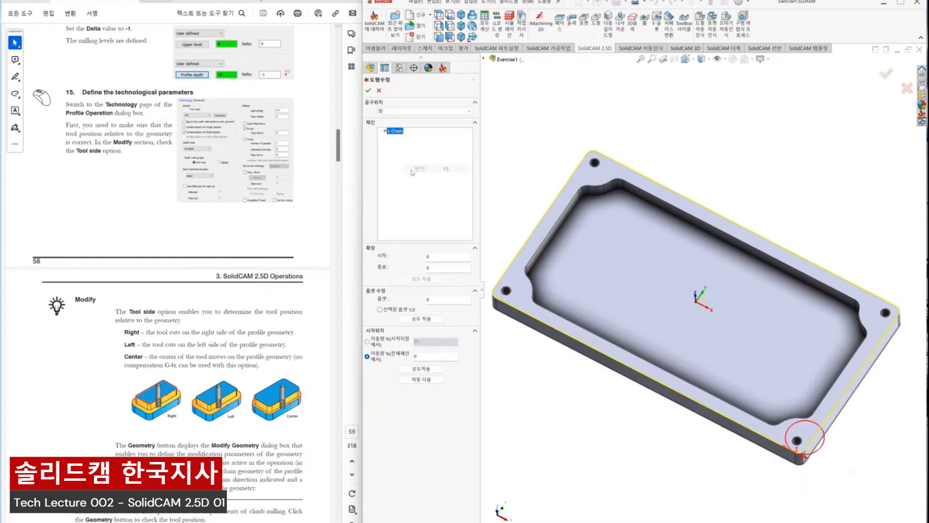
{"action": "right_click", "coordinate": [397, 136]}
{"action": "left_click", "coordinate": [410, 167]}
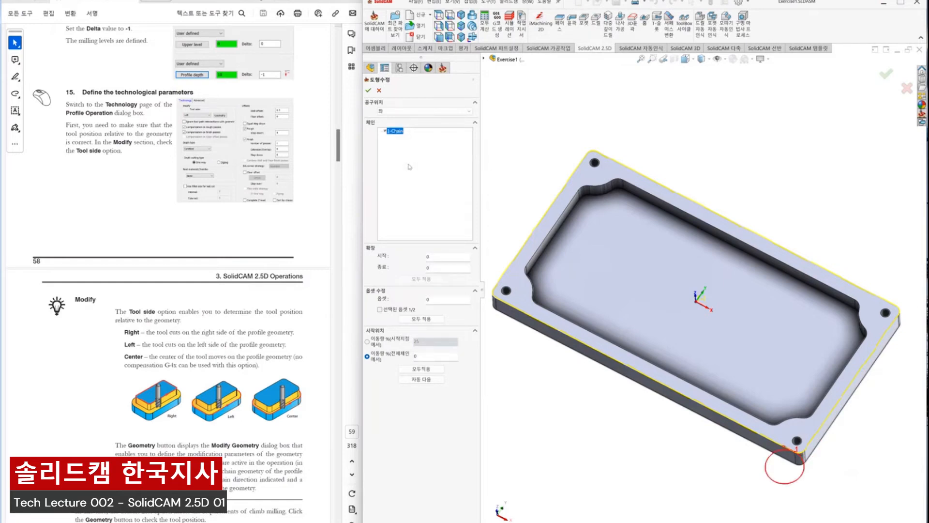
{"action": "scroll", "coordinate": [312, 302], "scroll_direction": "down", "scroll_amount": 5}
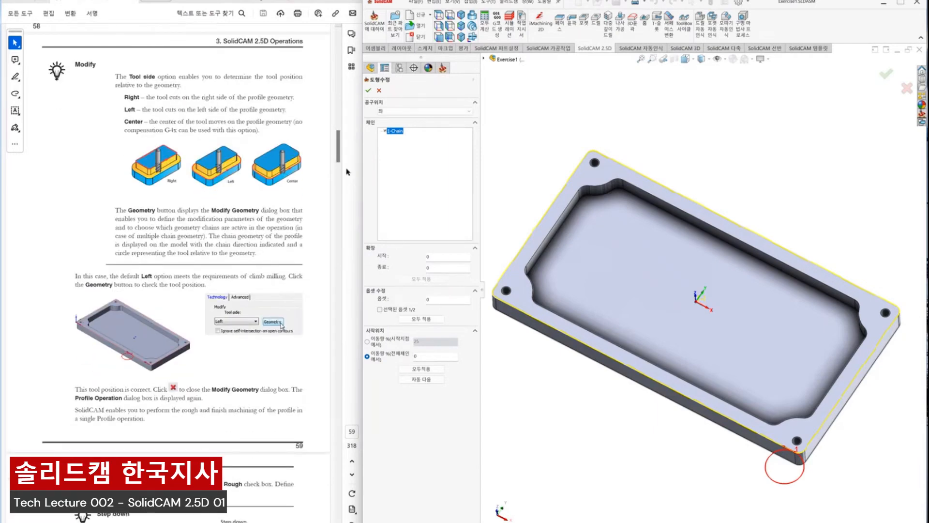
{"action": "left_click", "coordinate": [367, 90]}
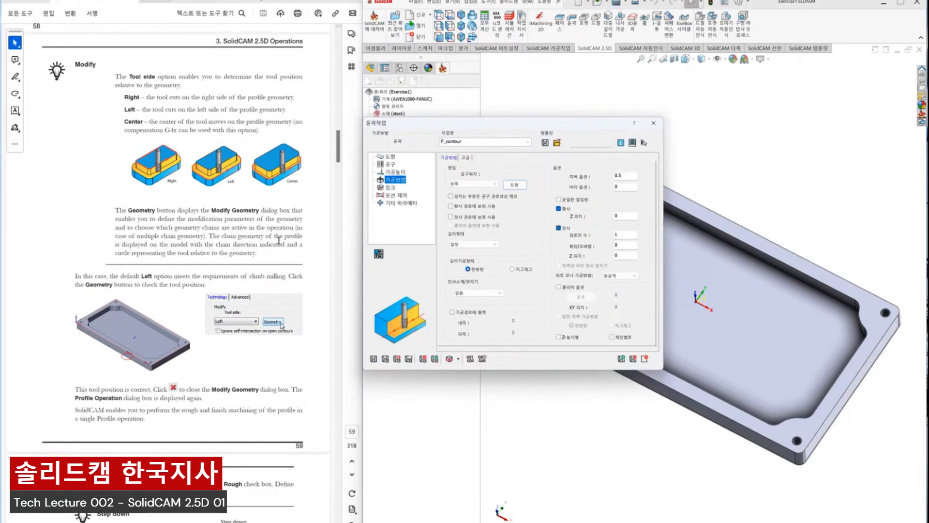
- Check the roughing instructions in the manual and set the rough machining step down to 5
{"action": "scroll", "coordinate": [278, 240], "scroll_direction": "down", "scroll_amount": 7}
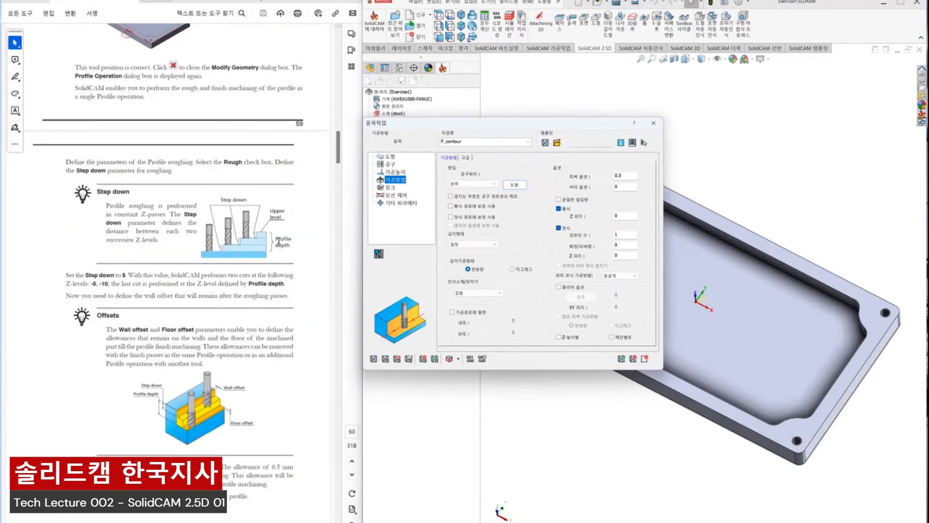
{"action": "scroll", "coordinate": [279, 241], "scroll_direction": "down", "scroll_amount": 1}
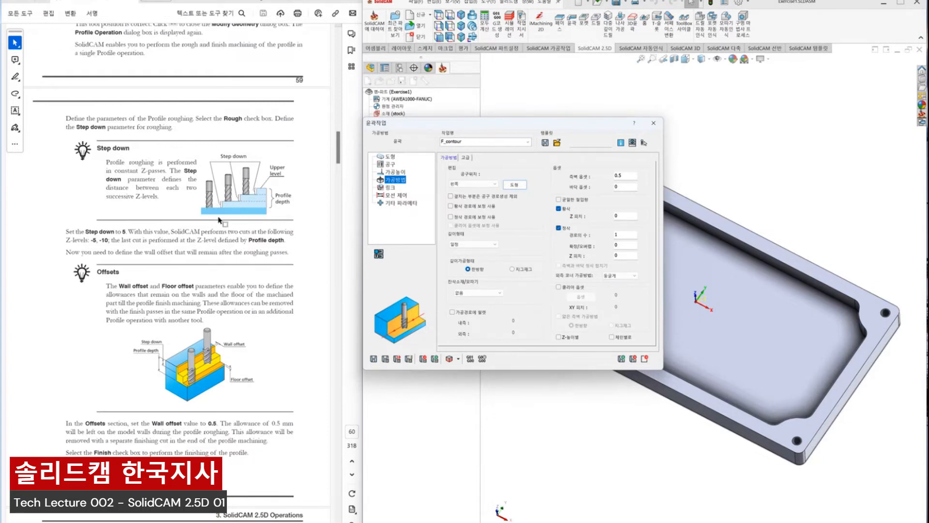
{"action": "scroll", "coordinate": [204, 265], "scroll_direction": "down", "scroll_amount": 2}
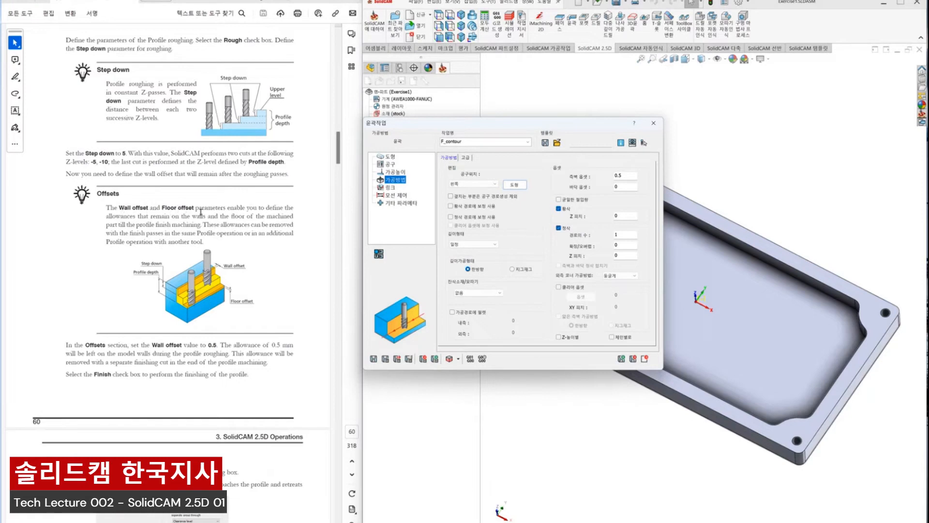
{"action": "scroll", "coordinate": [220, 257], "scroll_direction": "down", "scroll_amount": 1}
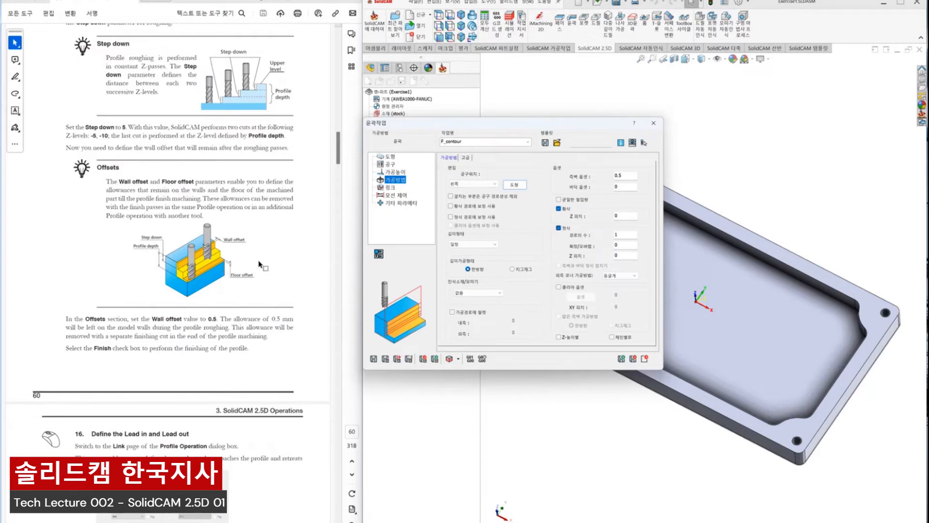
{"action": "scroll", "coordinate": [259, 266], "scroll_direction": "up", "scroll_amount": 10}
{"action": "scroll", "coordinate": [259, 265], "scroll_direction": "up", "scroll_amount": 11}
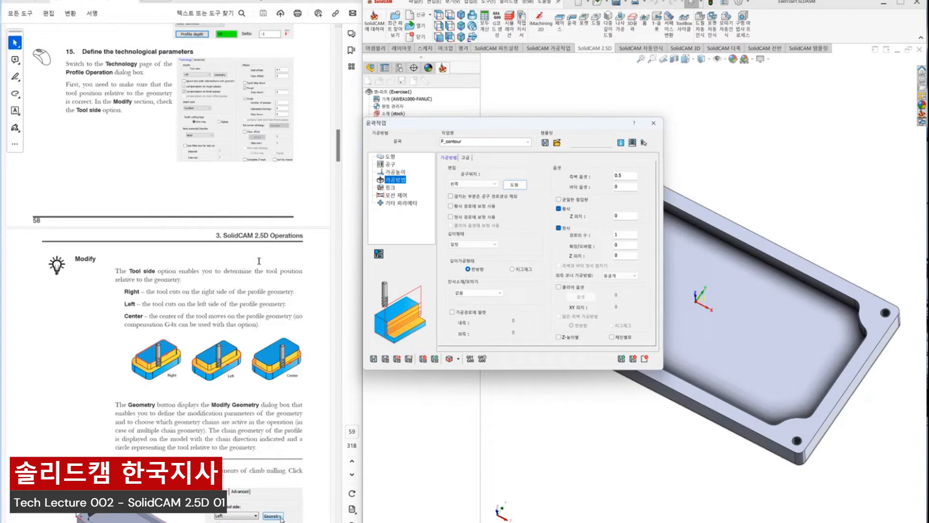
{"action": "left_click", "coordinate": [632, 215]}
{"action": "type", "text": "5"}
{"action": "left_click", "coordinate": [629, 176]}
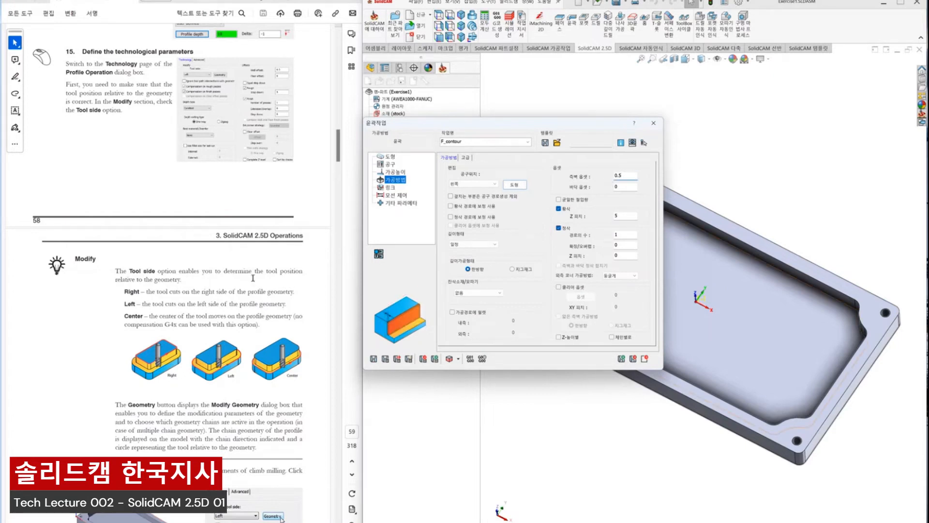
- Find the lead-in and lead-out section of the manual and open the link parameters of the F_contour operation
{"action": "scroll", "coordinate": [252, 278], "scroll_direction": "down", "scroll_amount": 15}
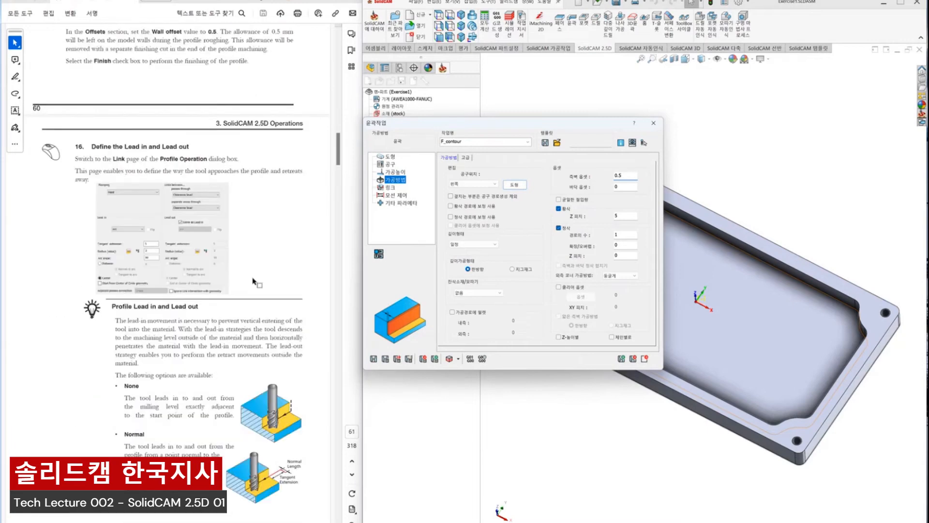
{"action": "scroll", "coordinate": [252, 281], "scroll_direction": "down", "scroll_amount": 4}
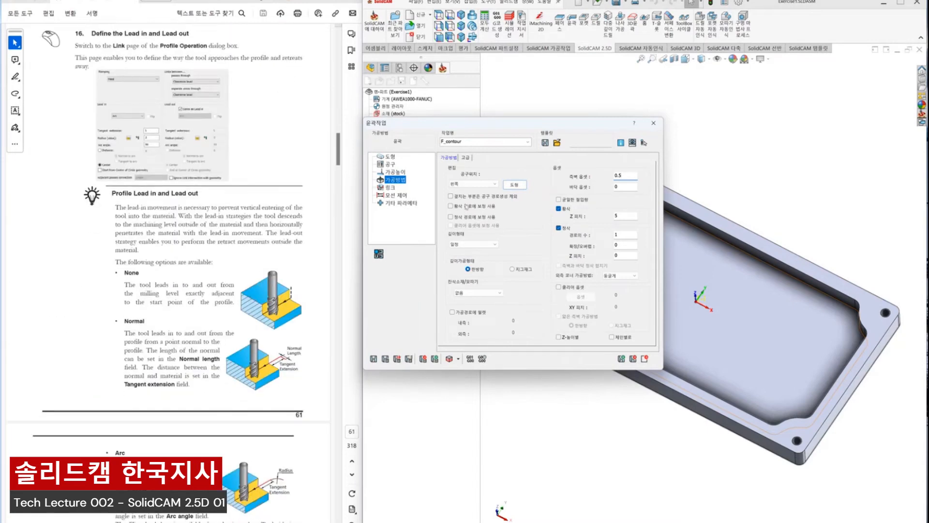
{"action": "left_click", "coordinate": [461, 207]}
{"action": "left_click", "coordinate": [459, 218]}
{"action": "left_click", "coordinate": [461, 207]}
{"action": "left_click", "coordinate": [391, 188]}
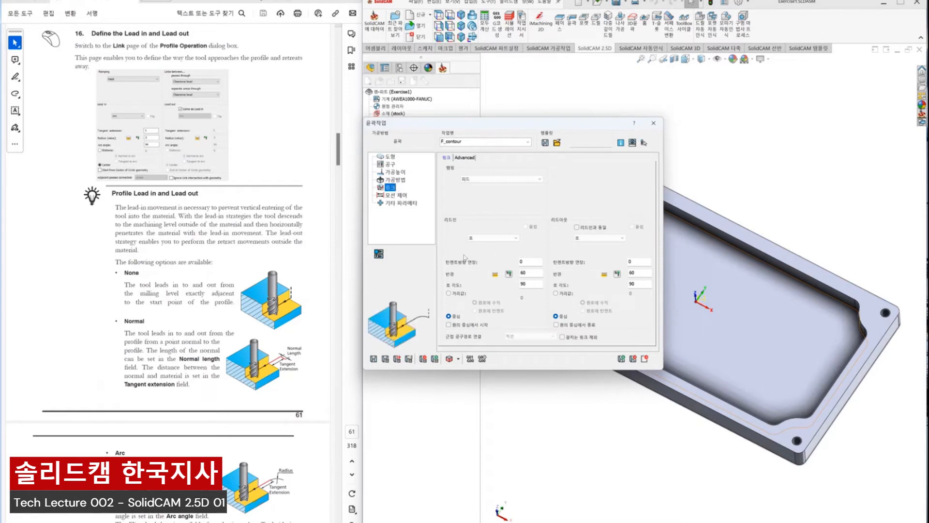
- Review the lead-in types described in the manual and the lead-in options offered in the operation, keeping the arc type
{"action": "scroll", "coordinate": [227, 319], "scroll_direction": "down", "scroll_amount": 4}
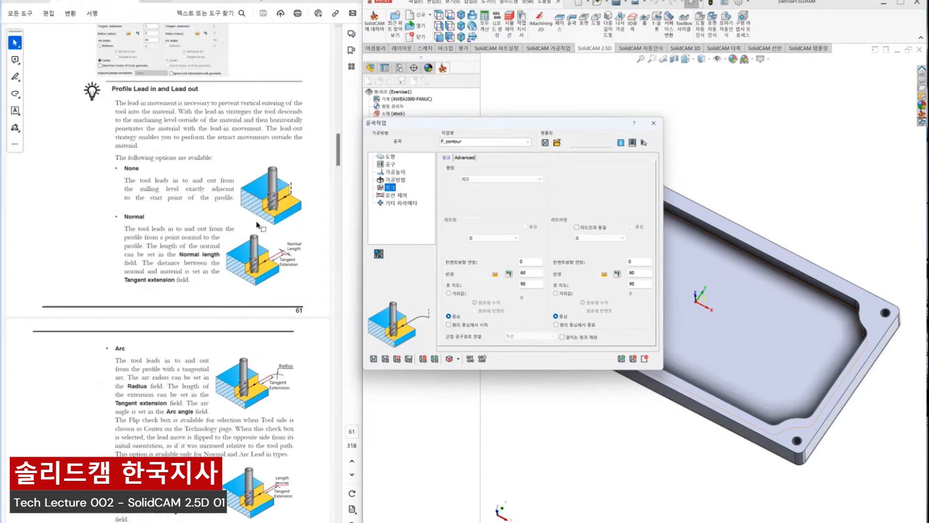
{"action": "scroll", "coordinate": [258, 225], "scroll_direction": "down", "scroll_amount": 3}
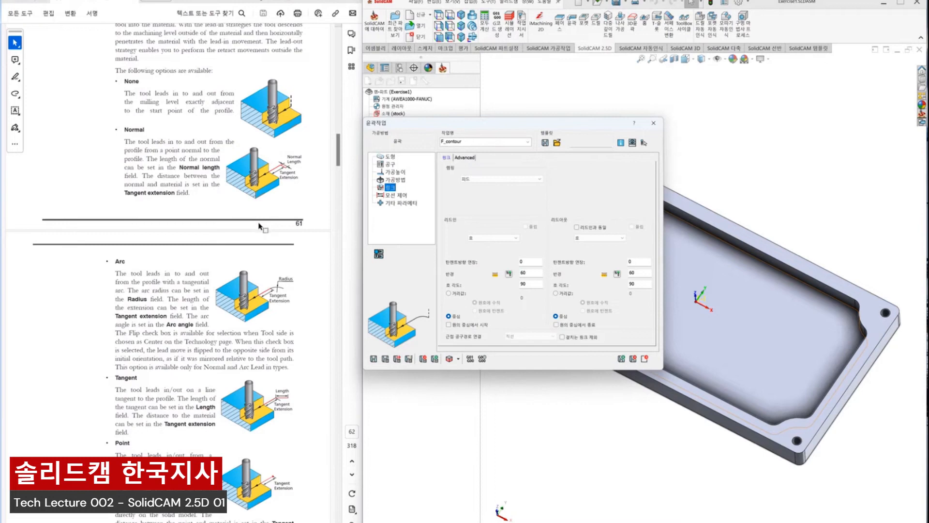
{"action": "left_click", "coordinate": [509, 238]}
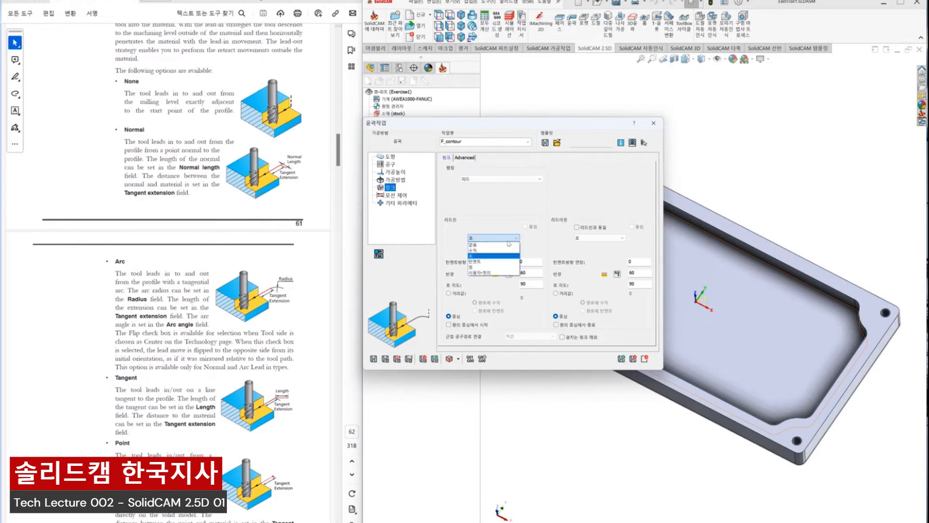
{"action": "left_click", "coordinate": [508, 240]}
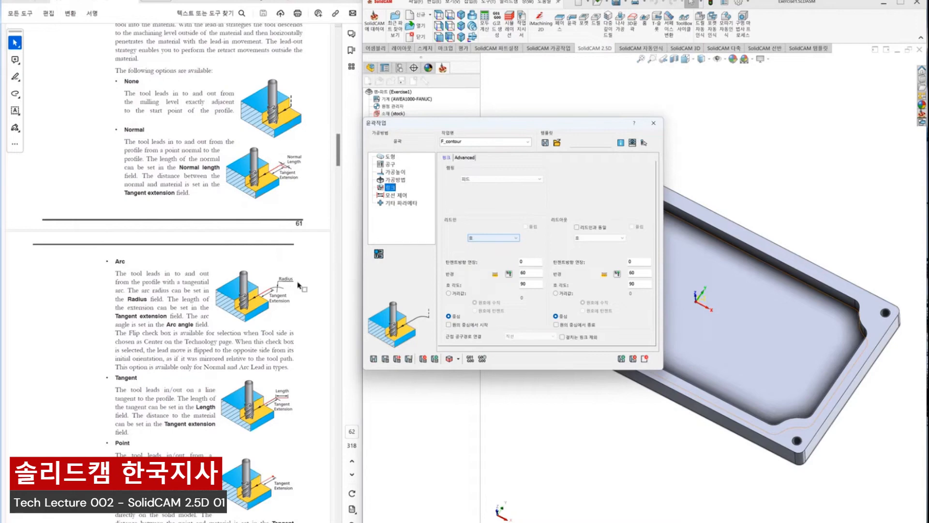
{"action": "scroll", "coordinate": [241, 294], "scroll_direction": "down", "scroll_amount": 5}
{"action": "scroll", "coordinate": [242, 296], "scroll_direction": "down", "scroll_amount": 1}
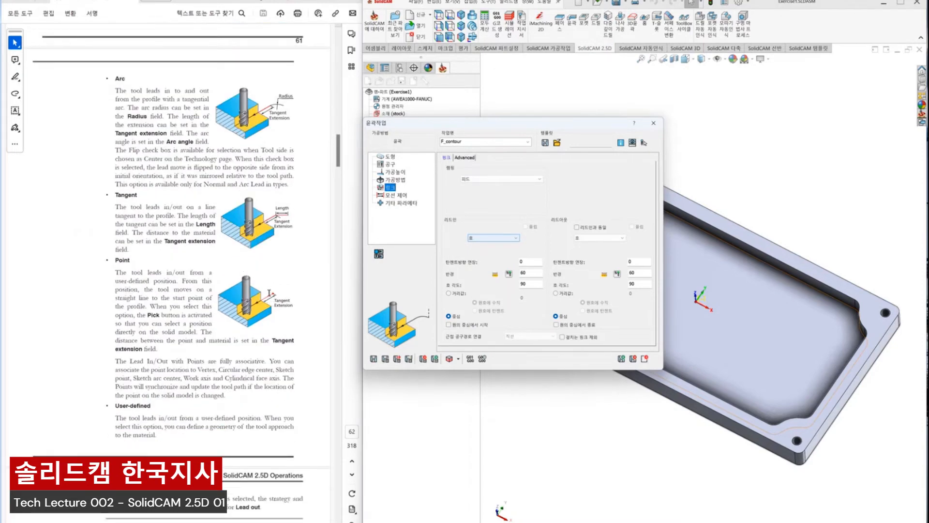
{"action": "scroll", "coordinate": [274, 292], "scroll_direction": "down", "scroll_amount": 1}
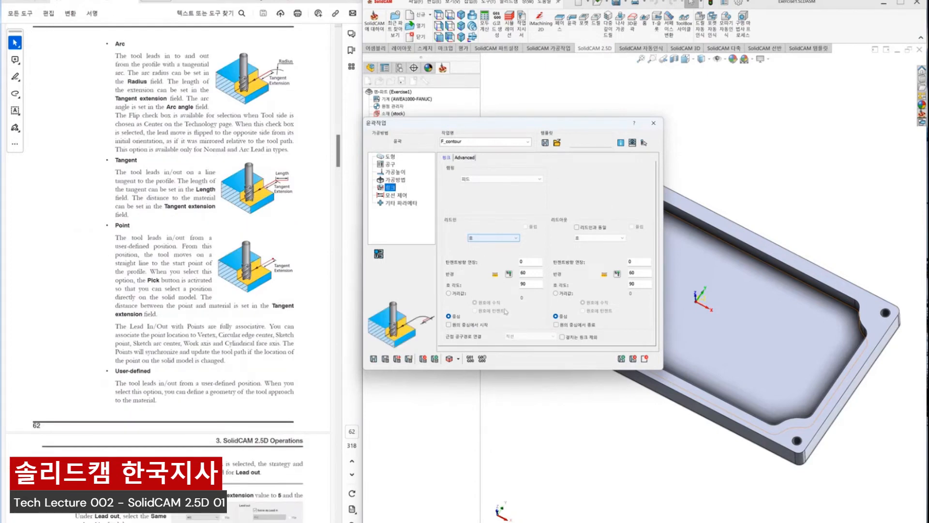
- Switch both the arc lead-in and the arc lead-out to the distance value (거리값) option
{"action": "left_click", "coordinate": [461, 297]}
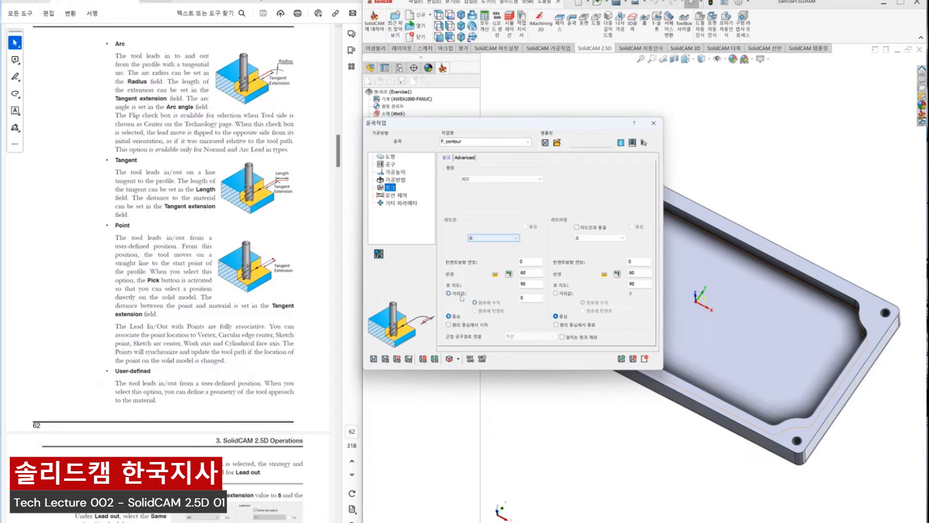
{"action": "left_click", "coordinate": [555, 293]}
{"action": "scroll", "coordinate": [199, 356], "scroll_direction": "down", "scroll_amount": 7}
{"action": "scroll", "coordinate": [199, 355], "scroll_direction": "down", "scroll_amount": 8}
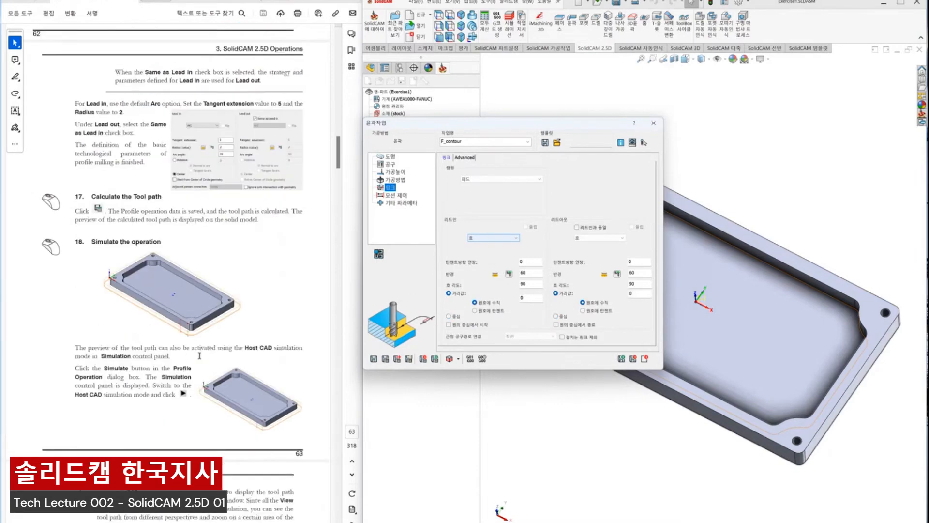
- Save and calculate the F_contour profile operation and inspect its tool path on the model
{"action": "left_click", "coordinate": [385, 361]}
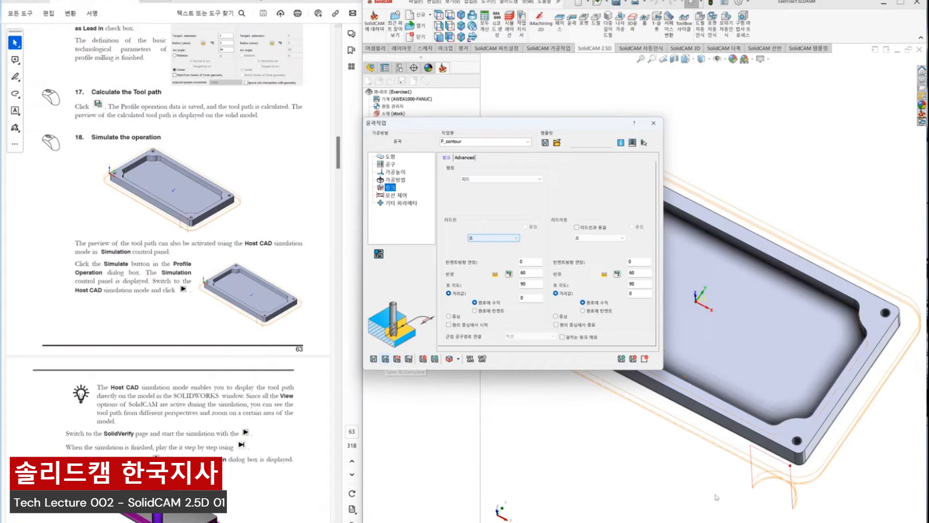
{"action": "scroll", "coordinate": [809, 491], "scroll_direction": "down", "scroll_amount": 1}
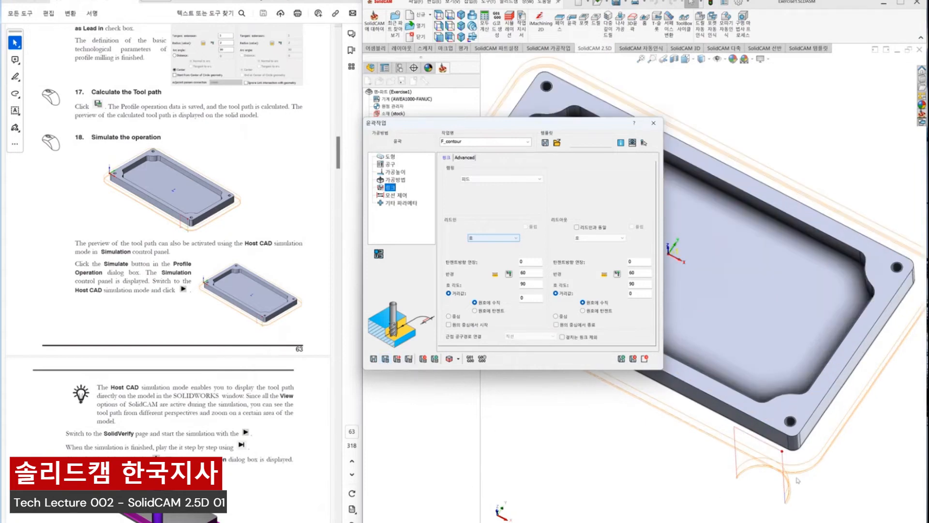
{"action": "middle_click_drag", "start_coordinate": [798, 479], "coordinate": [805, 439]}
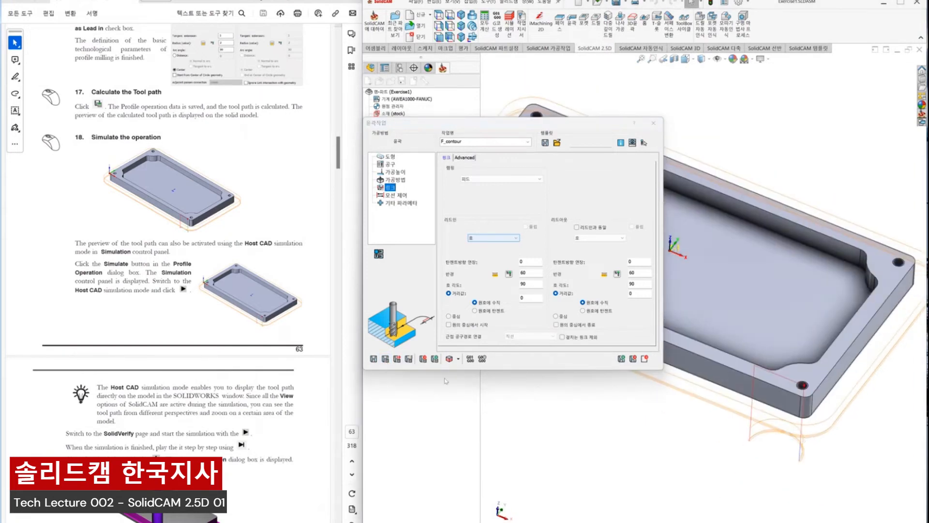
- Run the machining simulation of F_contour, inspect the cut part, and close both the simulation and the profile operation
{"action": "left_click", "coordinate": [449, 359]}
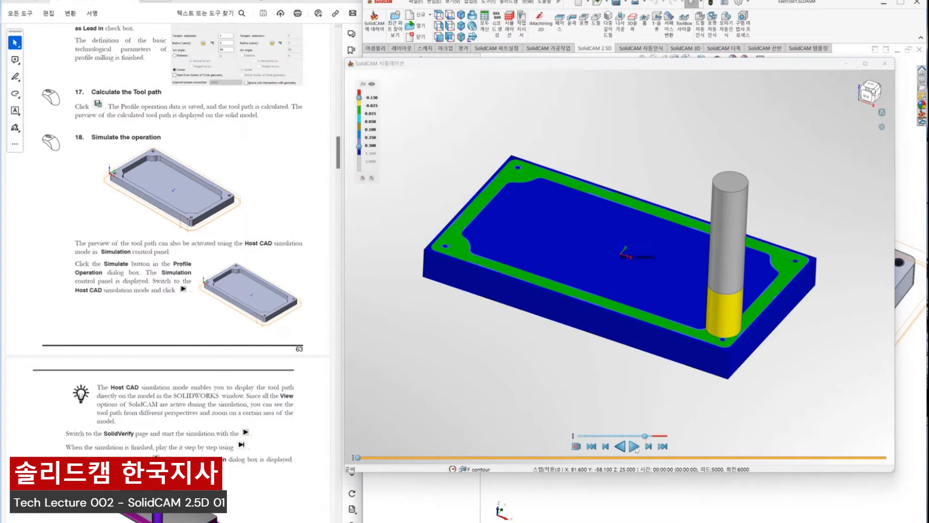
{"action": "left_click", "coordinate": [635, 448]}
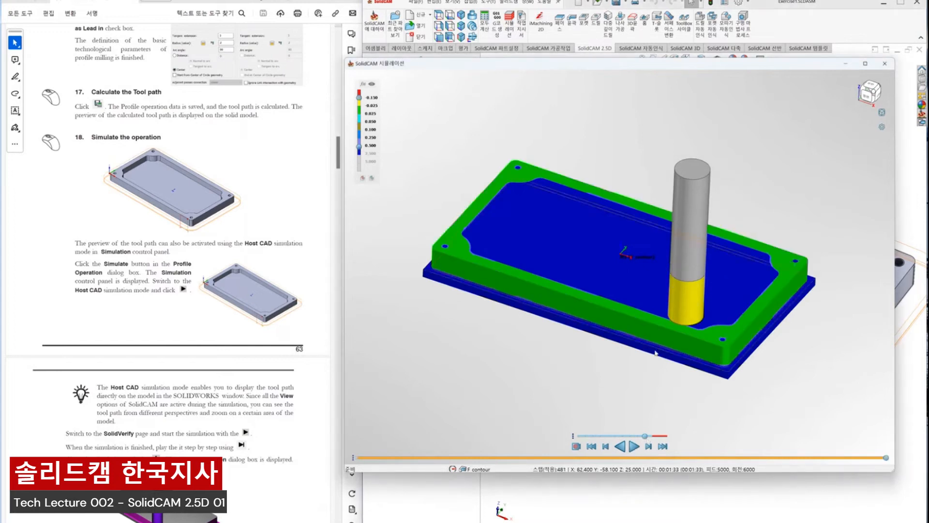
{"action": "middle_click_drag", "start_coordinate": [647, 337], "coordinate": [649, 329]}
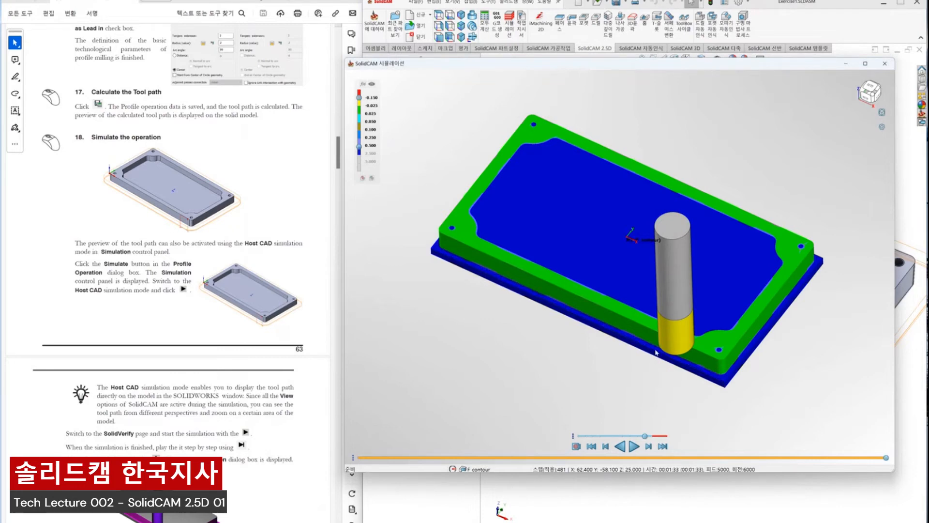
{"action": "left_click", "coordinate": [885, 63]}
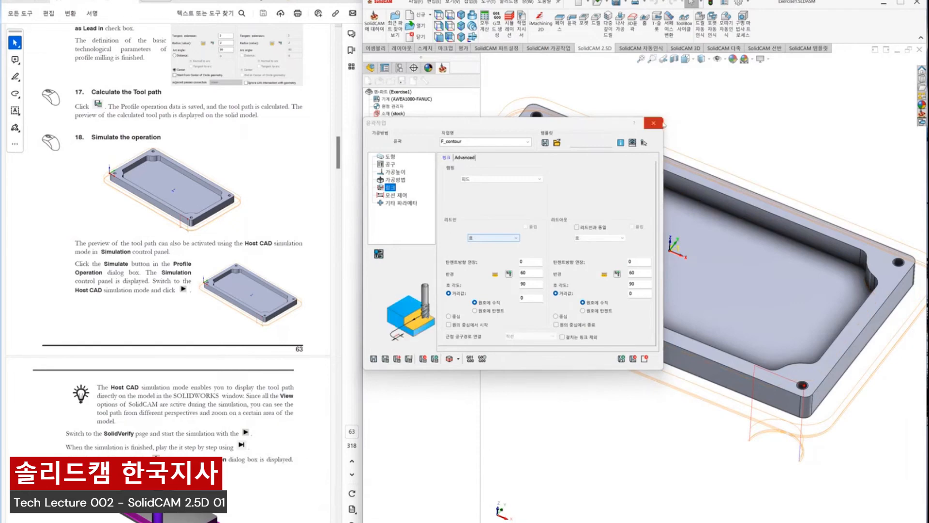
{"action": "left_click", "coordinate": [654, 123]}
- Add a Pocket operation for machining the internal pocket and move its dialog clear of the model
{"action": "scroll", "coordinate": [211, 372], "scroll_direction": "down", "scroll_amount": 10}
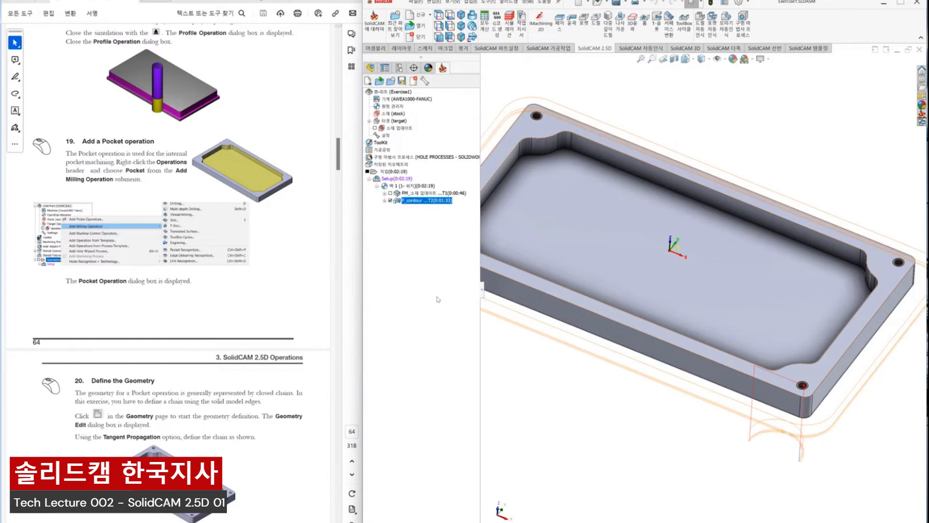
{"action": "left_click", "coordinate": [572, 167]}
{"action": "middle_click_drag", "start_coordinate": [572, 167], "coordinate": [659, 315]}
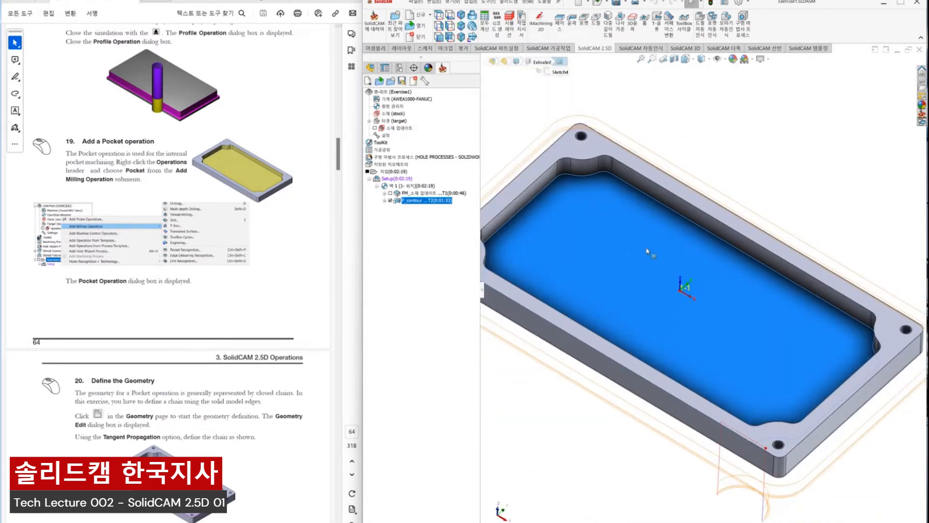
{"action": "left_click", "coordinate": [742, 125]}
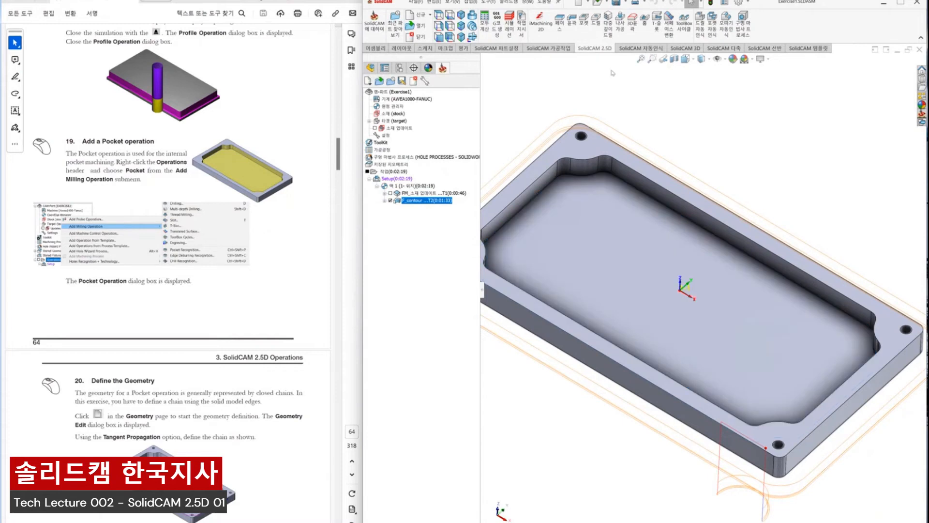
{"action": "left_click", "coordinate": [583, 40]}
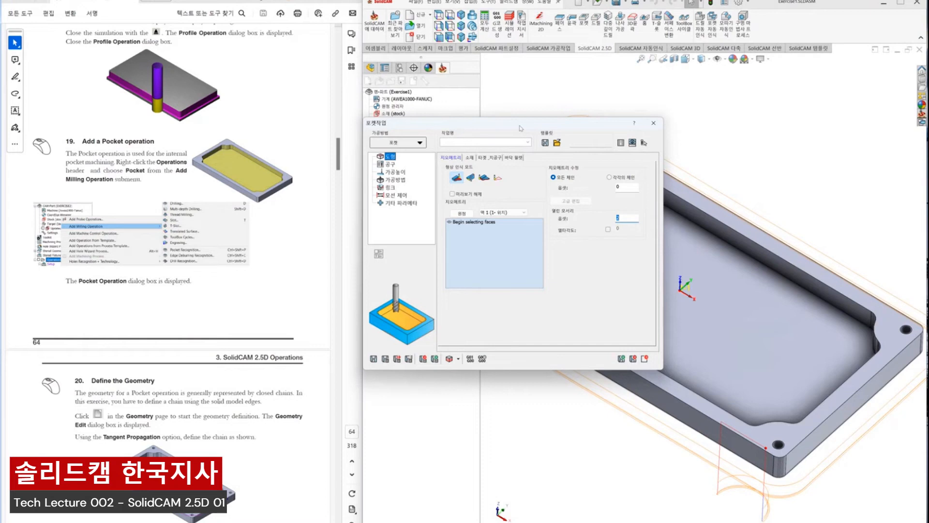
{"action": "left_click_drag", "start_coordinate": [520, 128], "coordinate": [366, 106]}
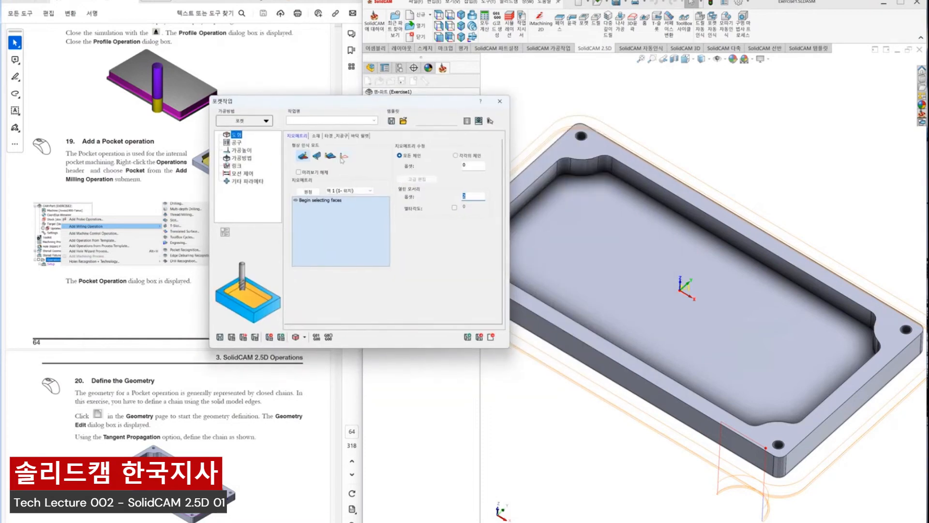
- Look through the geometry recognition modes of the pocket operation, returning to recognition by faces
{"action": "left_click", "coordinate": [345, 156]}
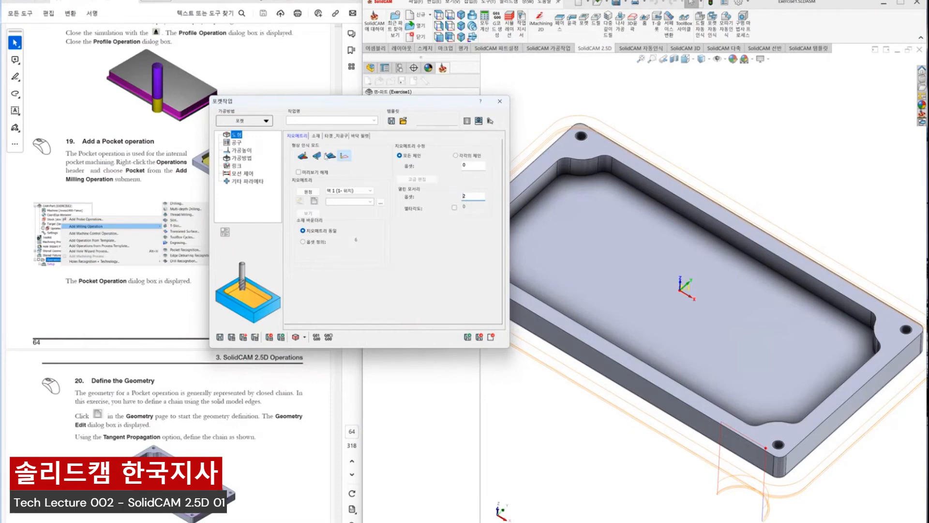
{"action": "left_click", "coordinate": [329, 157]}
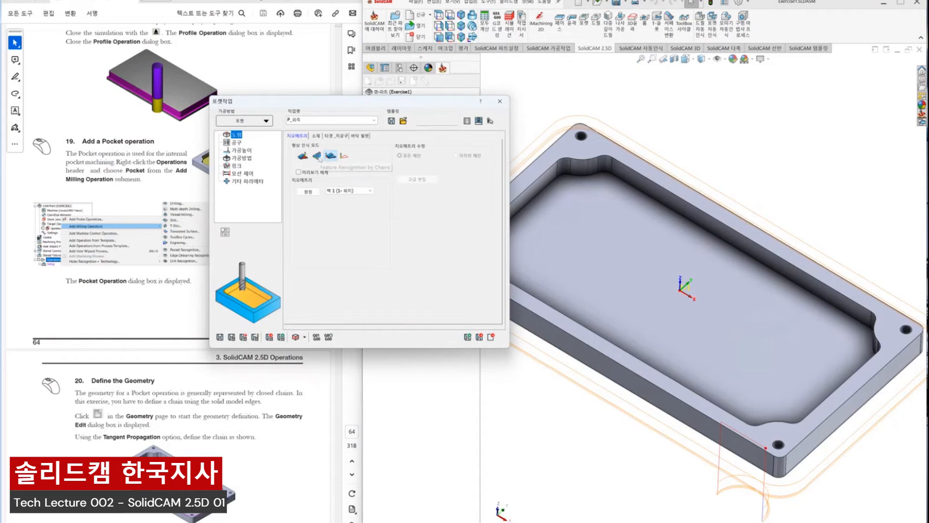
{"action": "left_click", "coordinate": [317, 156]}
{"action": "left_click", "coordinate": [303, 156]}
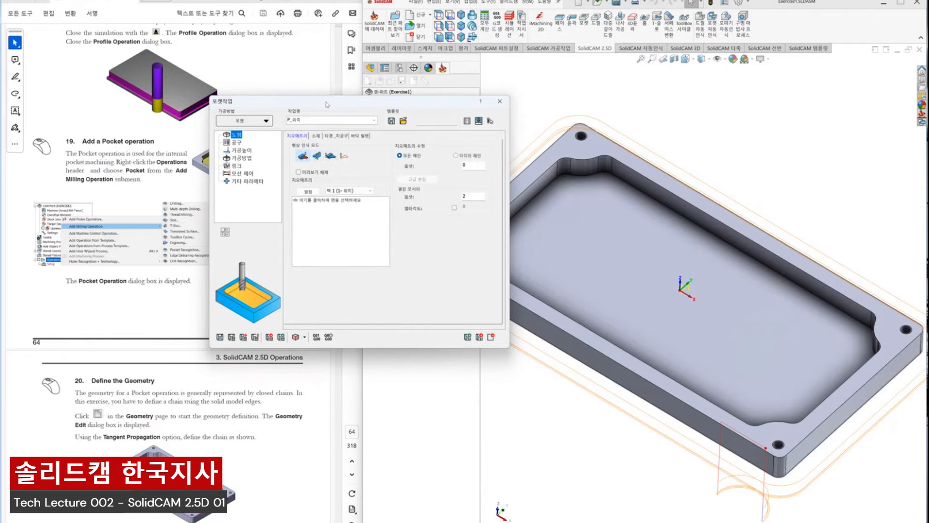
- Define the pocket geometry by selecting the pocket's floor face on the model
{"action": "left_click_drag", "start_coordinate": [328, 104], "coordinate": [429, 108]}
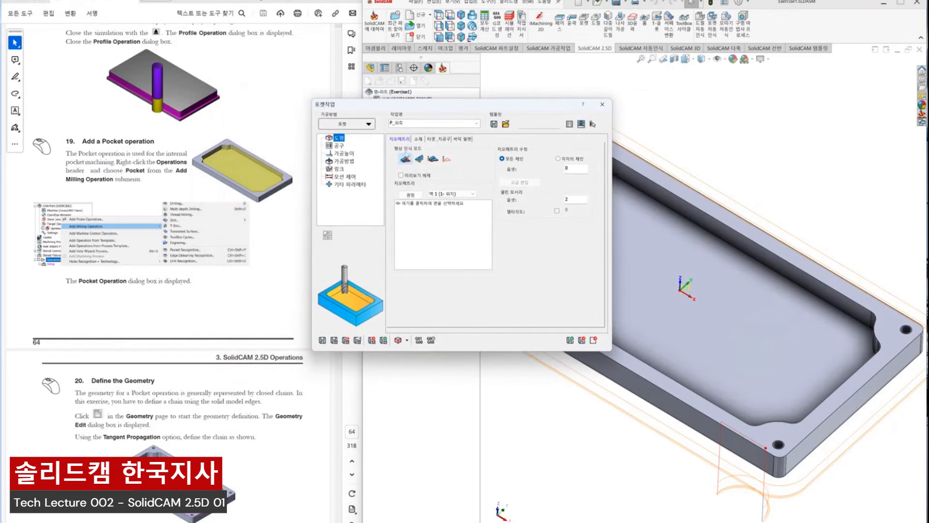
{"action": "left_click", "coordinate": [412, 213]}
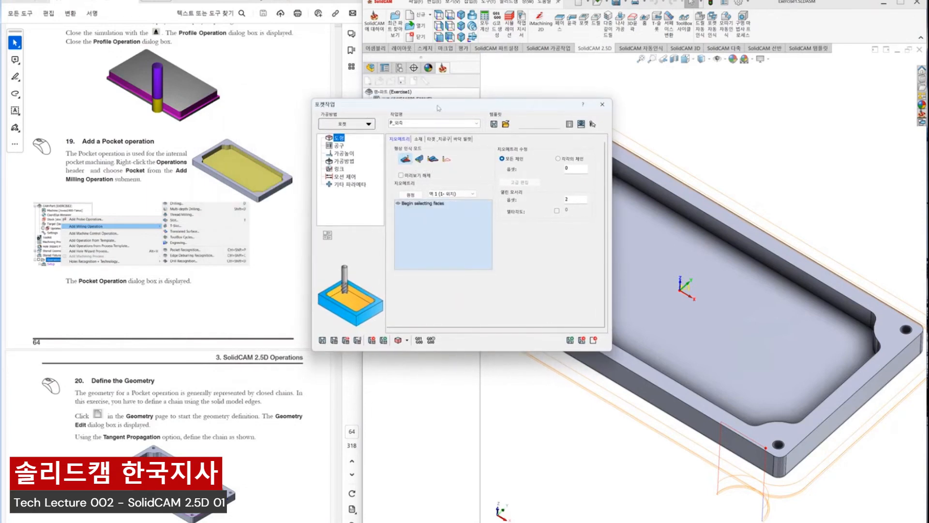
{"action": "left_click", "coordinate": [620, 293]}
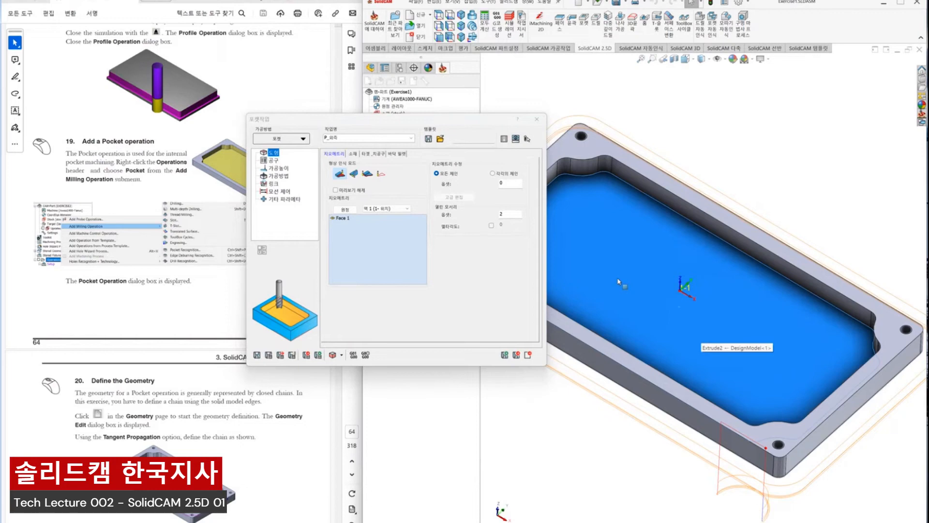
- Read the manual's instructions on the pocket's geometry, tool, milling levels, offsets and finishing
{"action": "left_click_drag", "start_coordinate": [456, 120], "coordinate": [511, 107]}
{"action": "scroll", "coordinate": [242, 292], "scroll_direction": "down", "scroll_amount": 3}
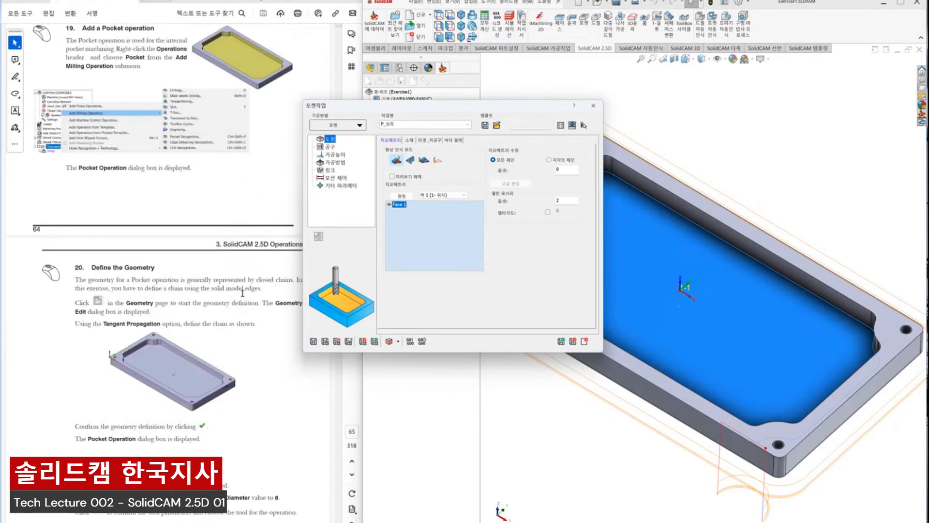
{"action": "scroll", "coordinate": [242, 293], "scroll_direction": "down", "scroll_amount": 12}
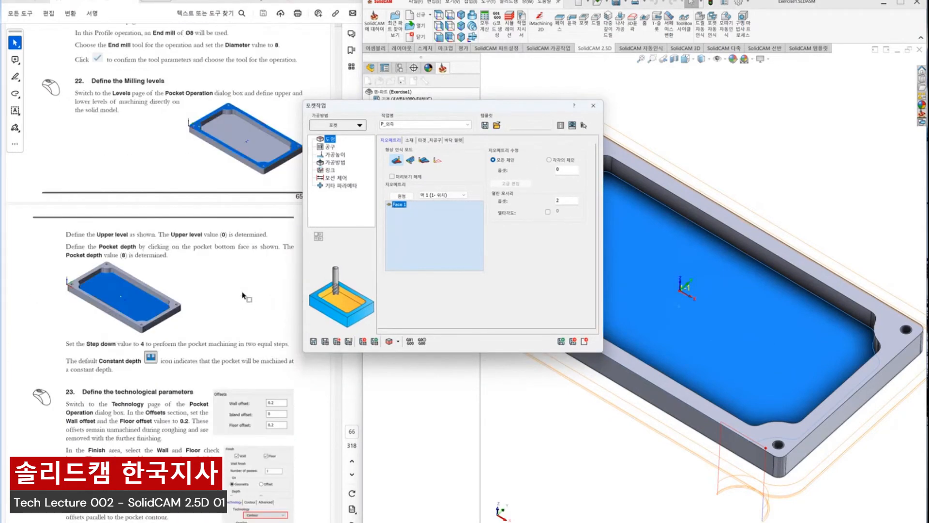
{"action": "scroll", "coordinate": [242, 295], "scroll_direction": "down", "scroll_amount": 4}
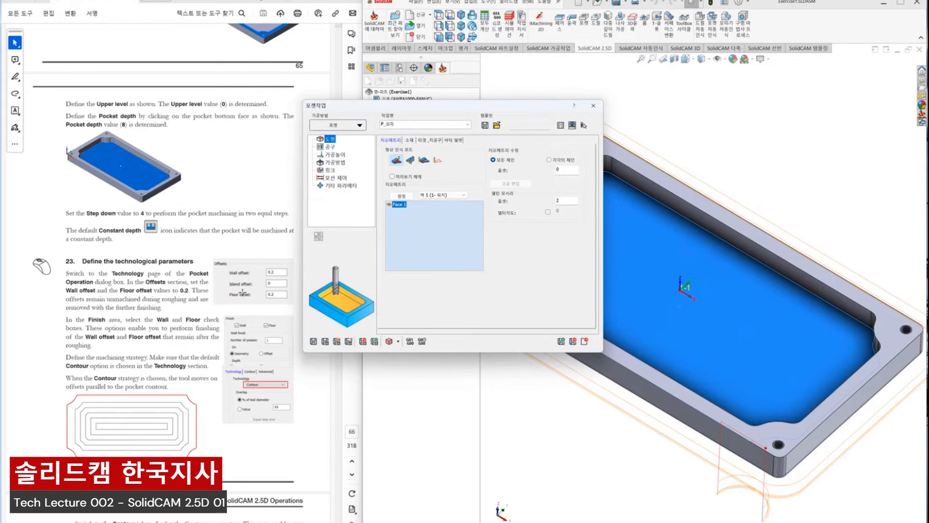
{"action": "scroll", "coordinate": [241, 292], "scroll_direction": "up", "scroll_amount": 12}
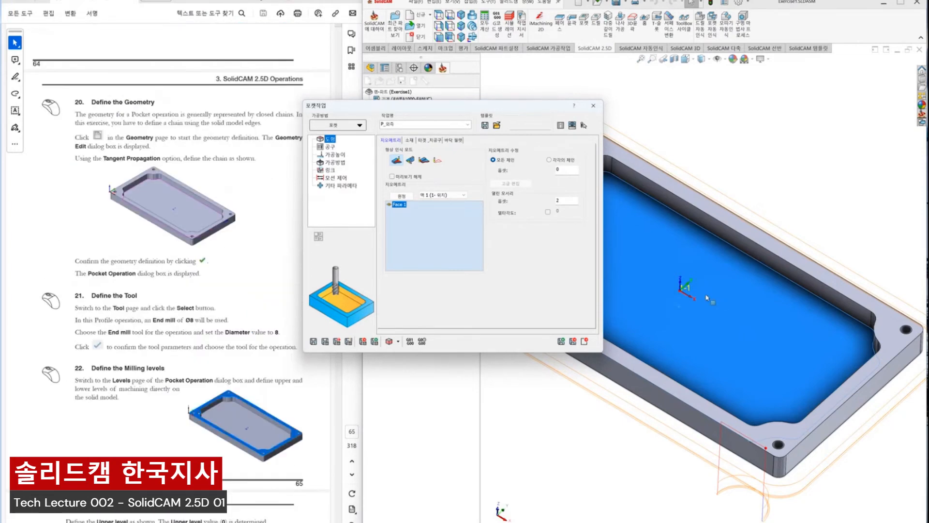
- Review the pocket geometry's stock definition, target model protection and floor chain settings
{"action": "left_click", "coordinate": [410, 141]}
{"action": "left_click", "coordinate": [432, 141]}
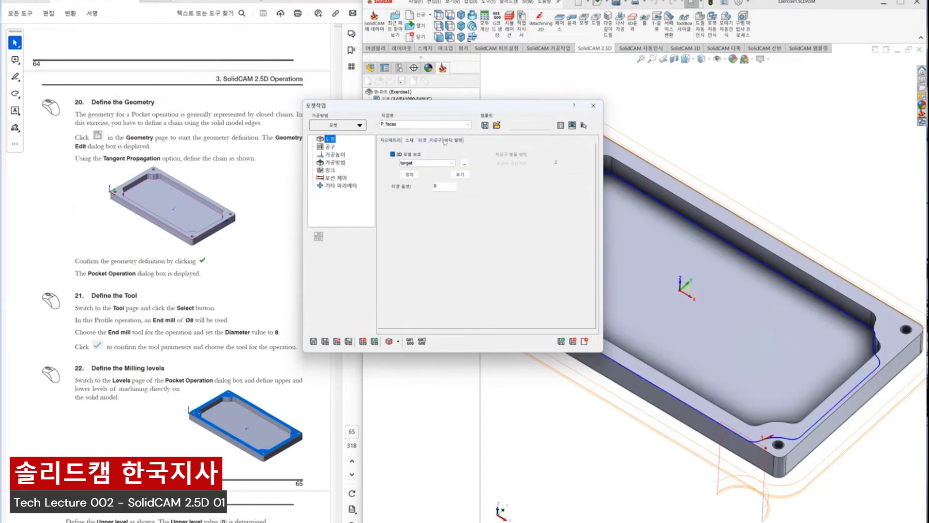
{"action": "left_click", "coordinate": [454, 141]}
{"action": "left_click", "coordinate": [393, 141]}
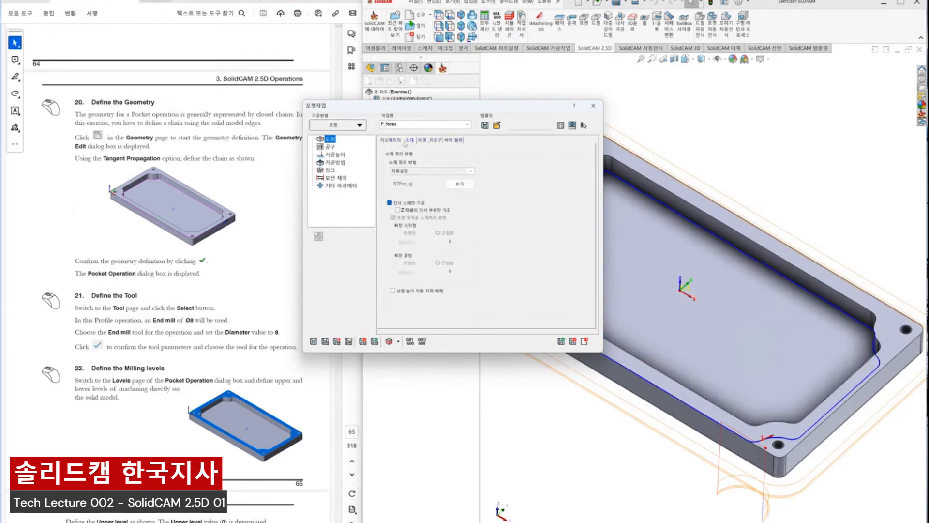
{"action": "left_click", "coordinate": [424, 141]}
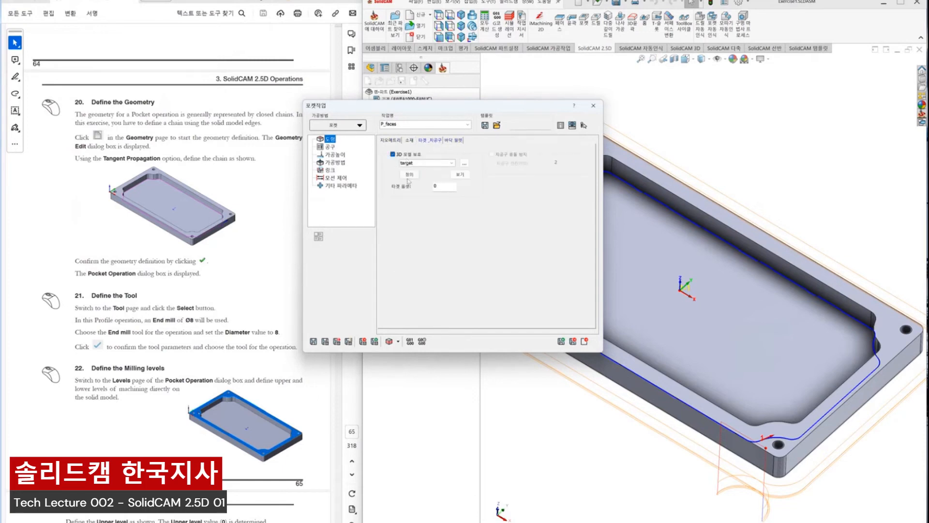
{"action": "left_click", "coordinate": [409, 175]}
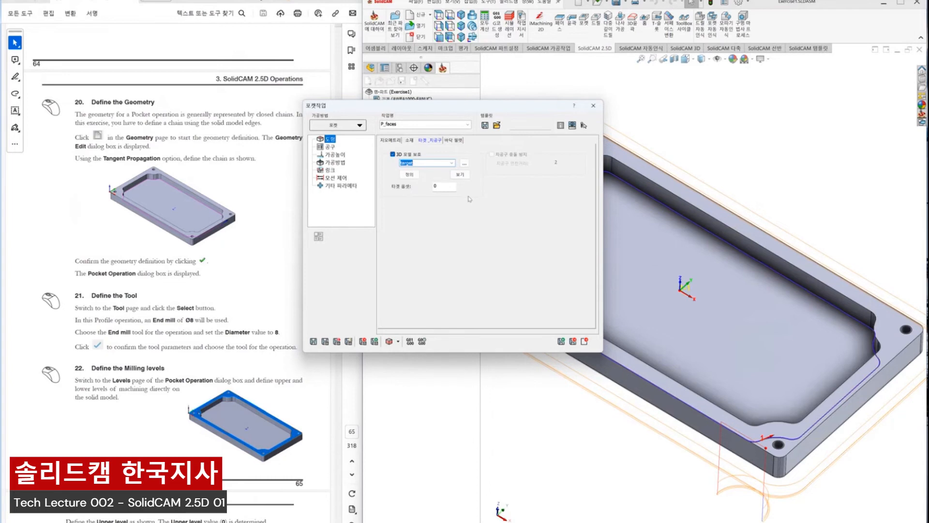
- Add a new end mill with an 8 mm diameter and assign it to the pocket operation
{"action": "left_click", "coordinate": [330, 146]}
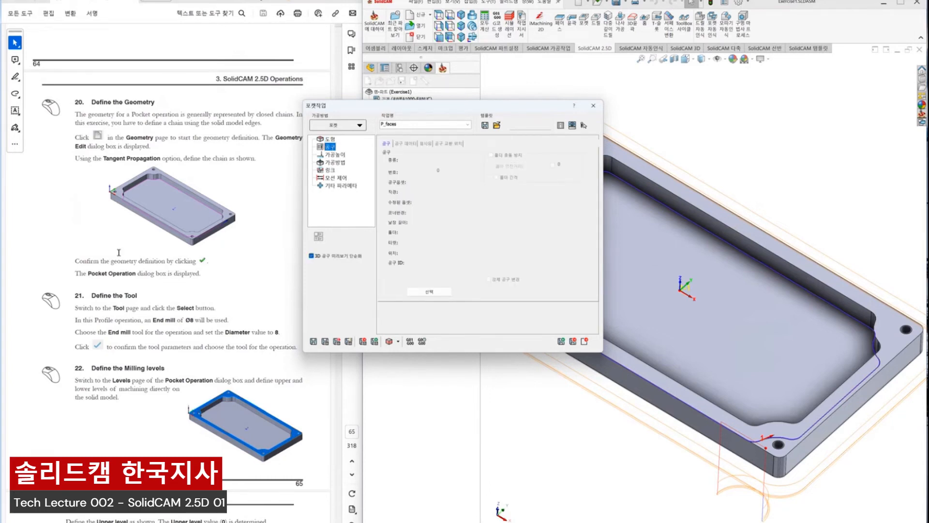
{"action": "scroll", "coordinate": [197, 332], "scroll_direction": "down", "scroll_amount": 1}
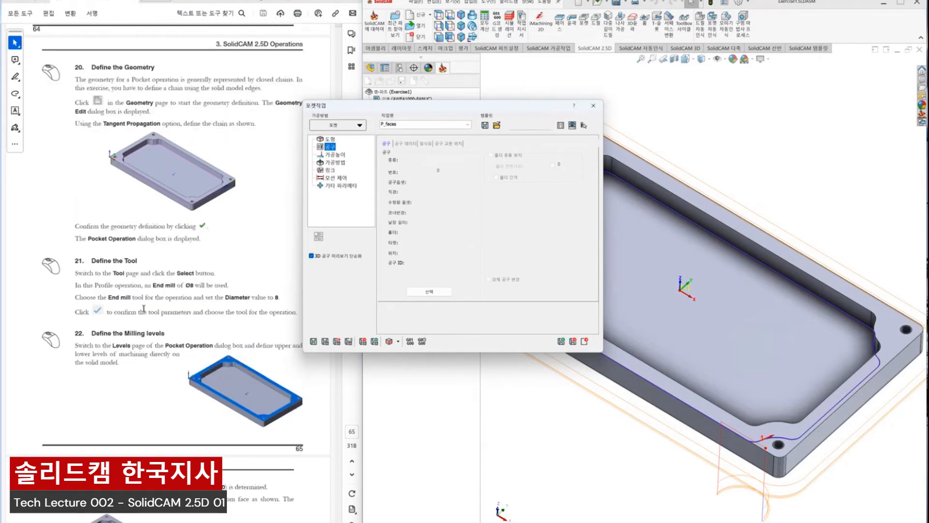
{"action": "left_click", "coordinate": [421, 292]}
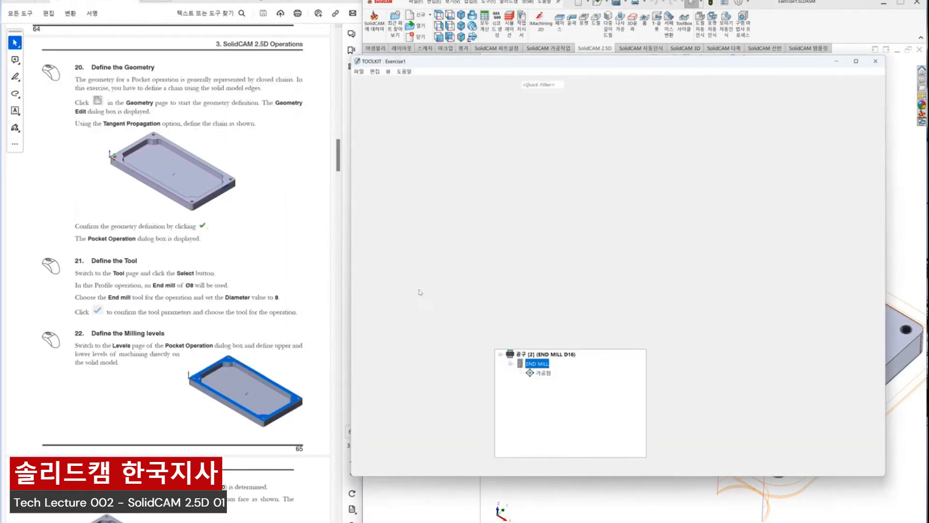
{"action": "left_click_drag", "start_coordinate": [411, 124], "coordinate": [571, 188]}
{"action": "double_click", "coordinate": [750, 170]}
{"action": "type", "text": "8"}
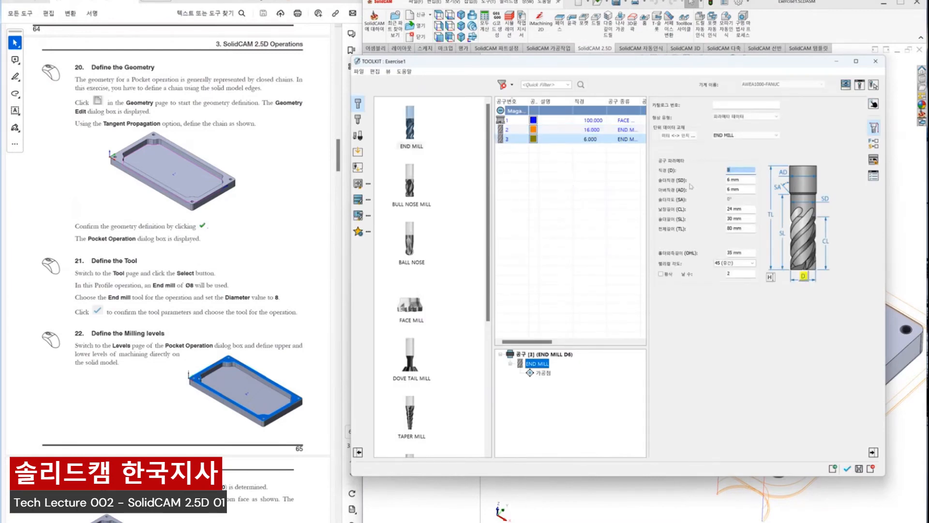
{"action": "key", "text": "Tab"}
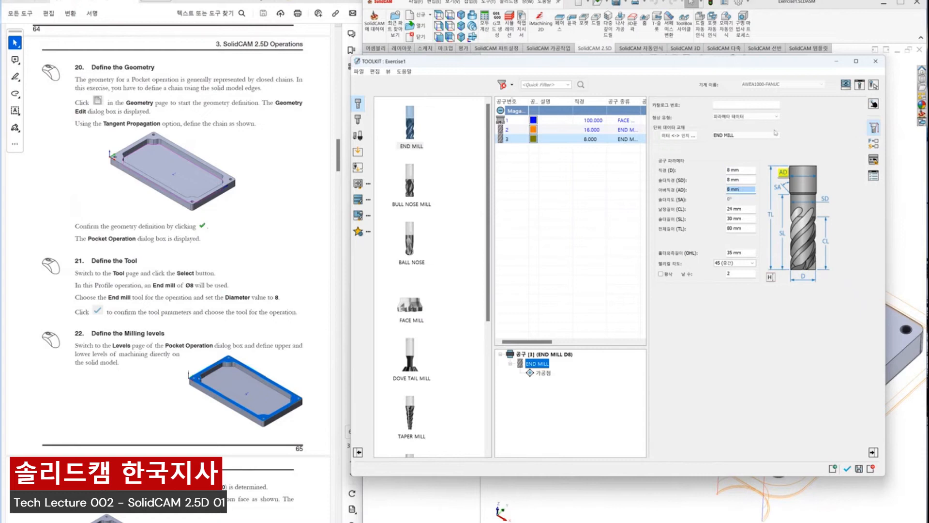
{"action": "left_click", "coordinate": [874, 143]}
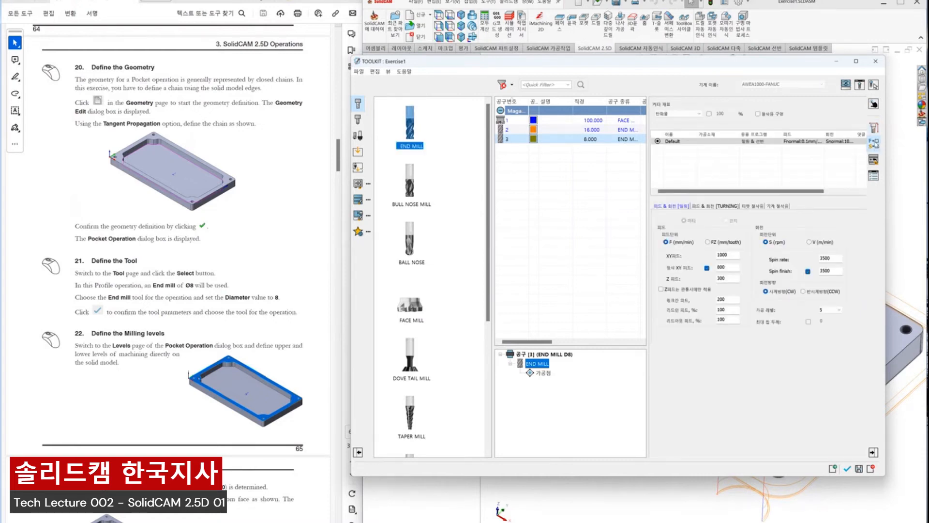
{"action": "left_click", "coordinate": [847, 469]}
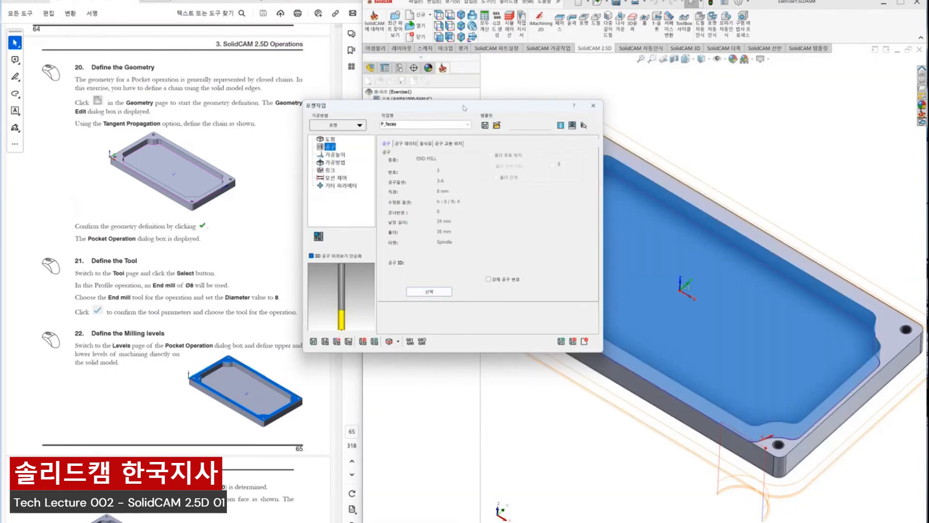
- Try the existing 16 mm end mill as the tool for the pocket operation
{"action": "left_click_drag", "start_coordinate": [463, 107], "coordinate": [368, 142]}
{"action": "middle_click_drag", "start_coordinate": [576, 225], "coordinate": [585, 276]}
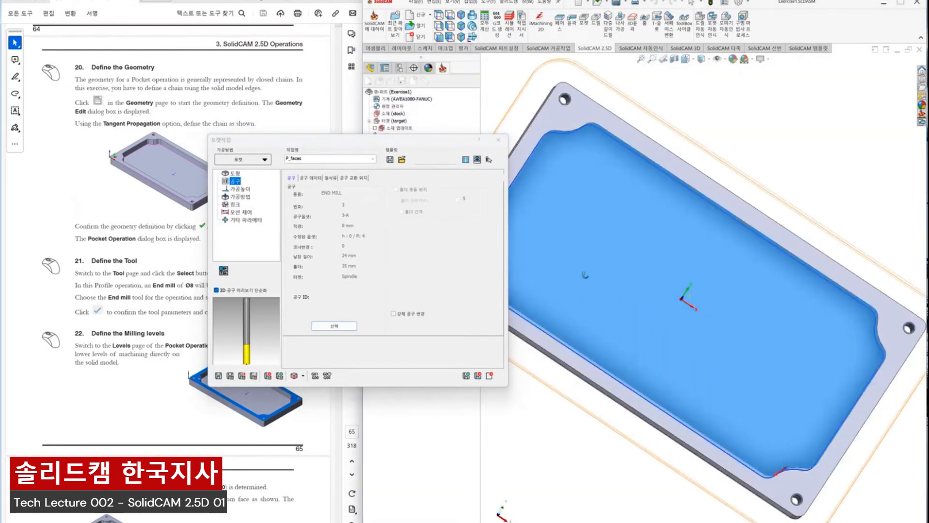
{"action": "middle_click_drag", "start_coordinate": [581, 188], "coordinate": [577, 134]}
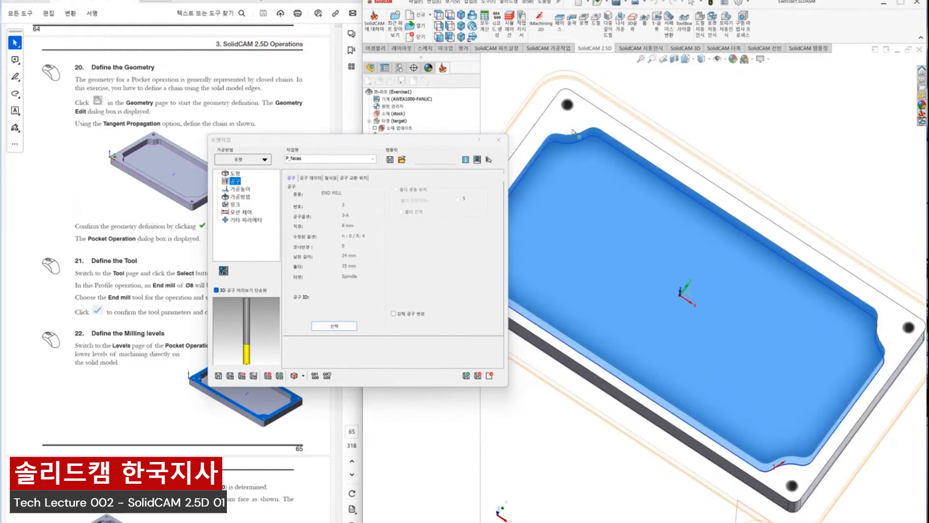
{"action": "left_click", "coordinate": [335, 325]}
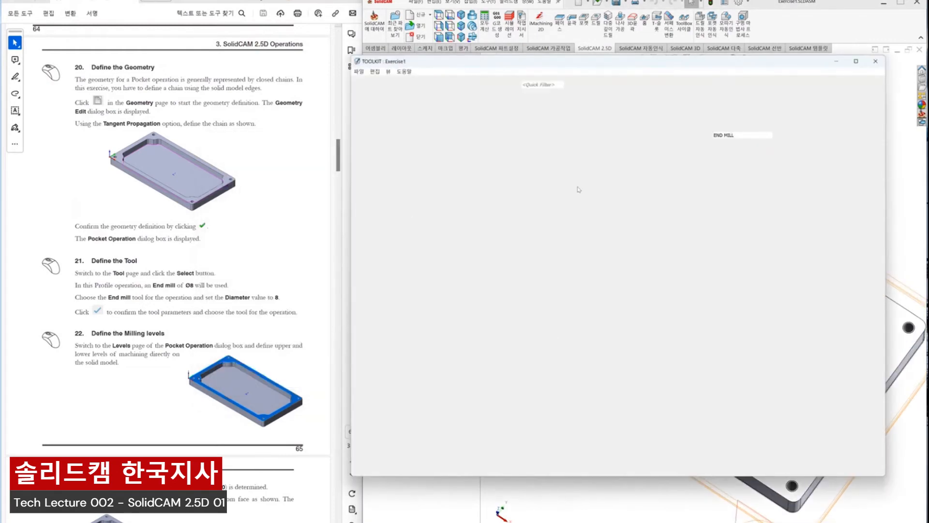
{"action": "double_click", "coordinate": [561, 131]}
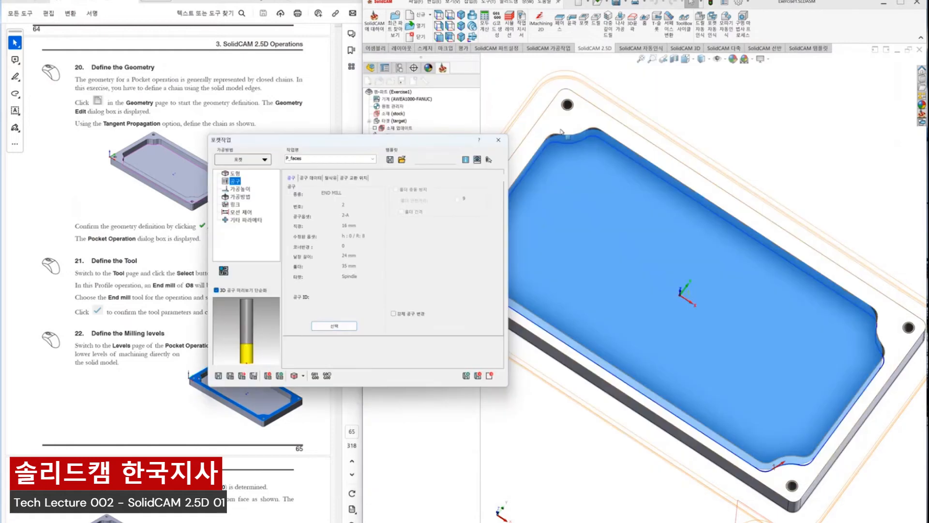
- Examine the rounded corners of the pocket wall to judge which tool diameter fits
{"action": "scroll", "coordinate": [593, 147], "scroll_direction": "down", "scroll_amount": 8}
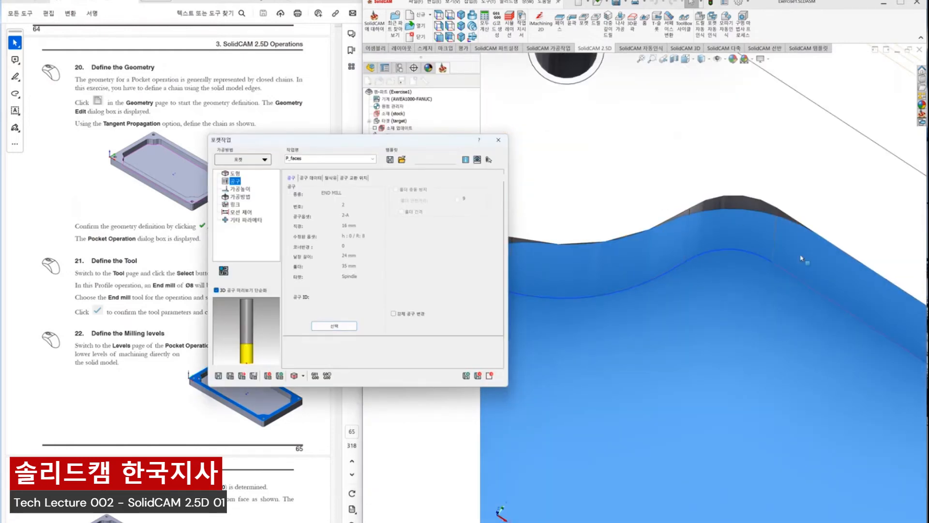
{"action": "scroll", "coordinate": [760, 249], "scroll_direction": "down", "scroll_amount": 2}
{"action": "middle_click_drag", "start_coordinate": [759, 249], "coordinate": [754, 292]}
{"action": "scroll", "coordinate": [754, 292], "scroll_direction": "up", "scroll_amount": 2}
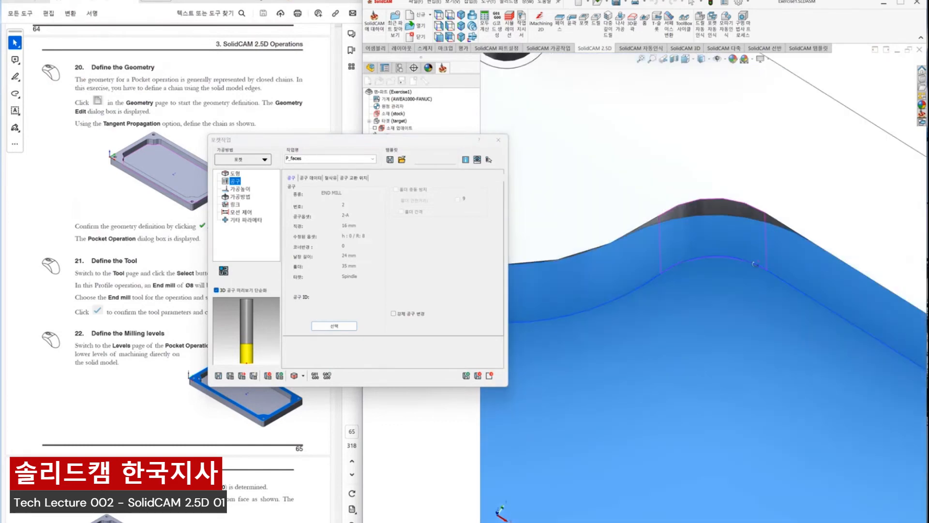
{"action": "scroll", "coordinate": [707, 313], "scroll_direction": "up", "scroll_amount": 3}
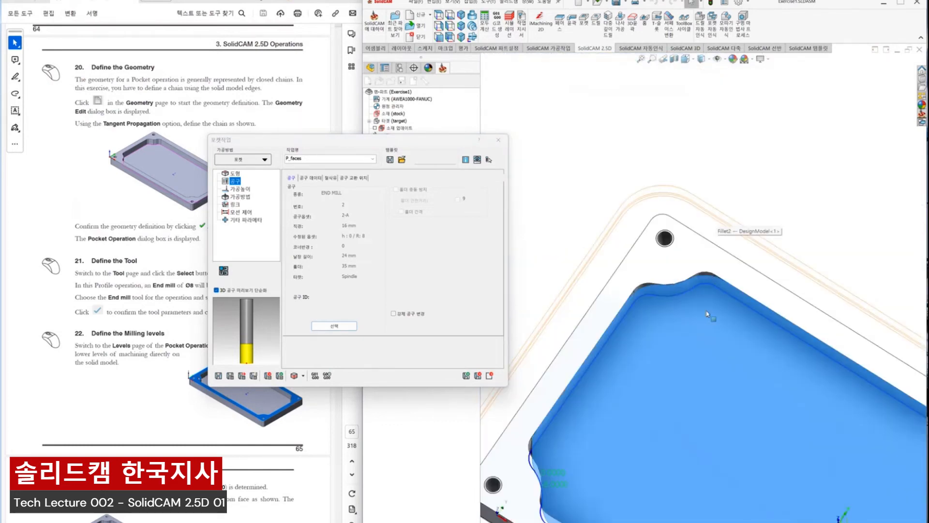
{"action": "scroll", "coordinate": [708, 313], "scroll_direction": "up", "scroll_amount": 3}
{"action": "scroll", "coordinate": [726, 363], "scroll_direction": "down", "scroll_amount": 3}
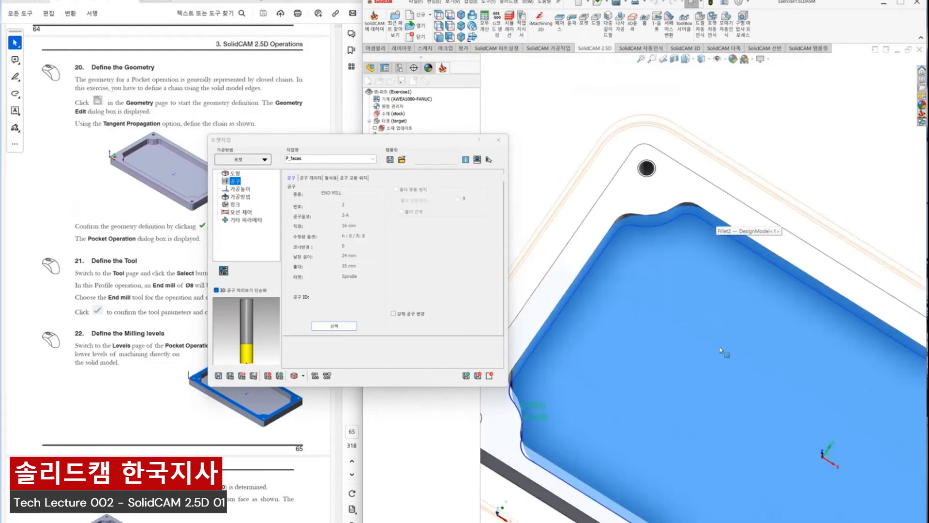
- Reassign the 8 mm end mill to the pocket operation
{"action": "left_click", "coordinate": [334, 326]}
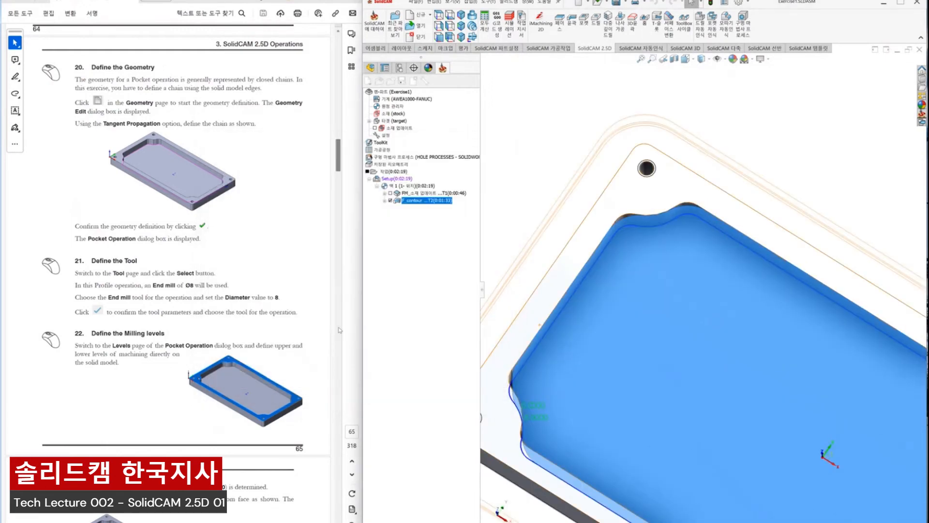
{"action": "double_click", "coordinate": [559, 141]}
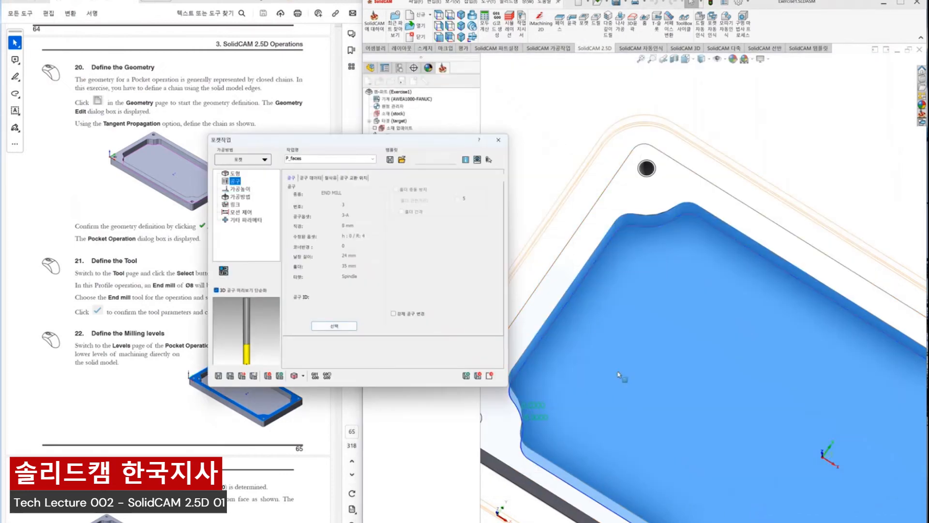
{"action": "scroll", "coordinate": [772, 408], "scroll_direction": "up", "scroll_amount": 3}
{"action": "scroll", "coordinate": [812, 407], "scroll_direction": "down", "scroll_amount": 3}
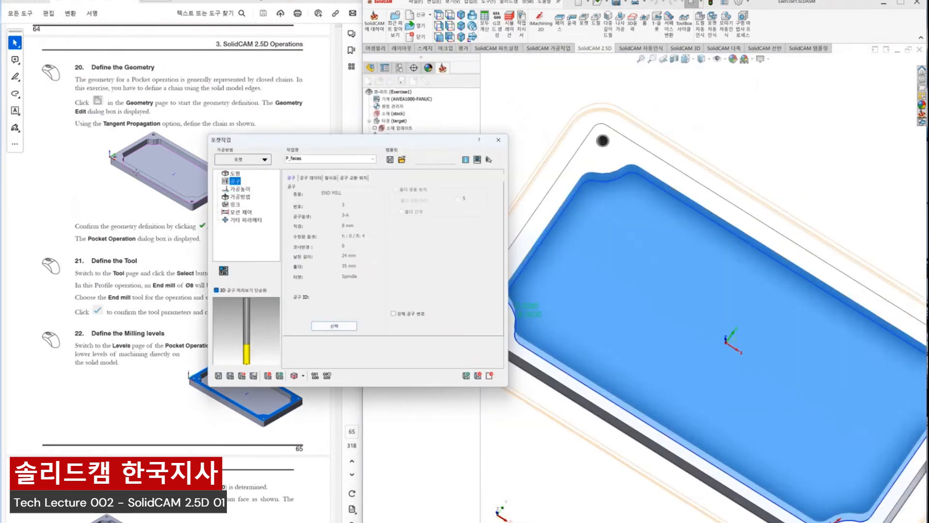
- Check the pocket's milling levels and set the technology overlap to 70% of the tool diameter
{"action": "left_click", "coordinate": [241, 189]}
{"action": "left_click_drag", "start_coordinate": [306, 143], "coordinate": [324, 136]}
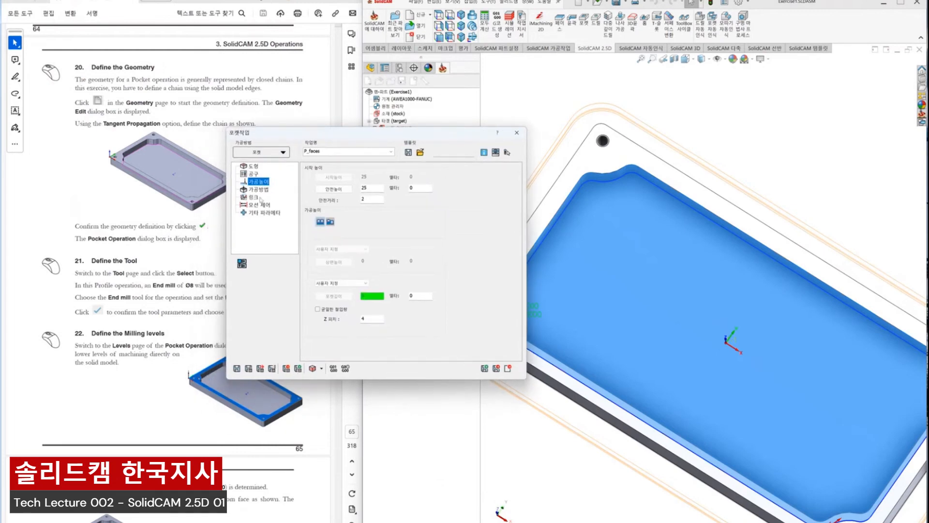
{"action": "left_click", "coordinate": [261, 189]}
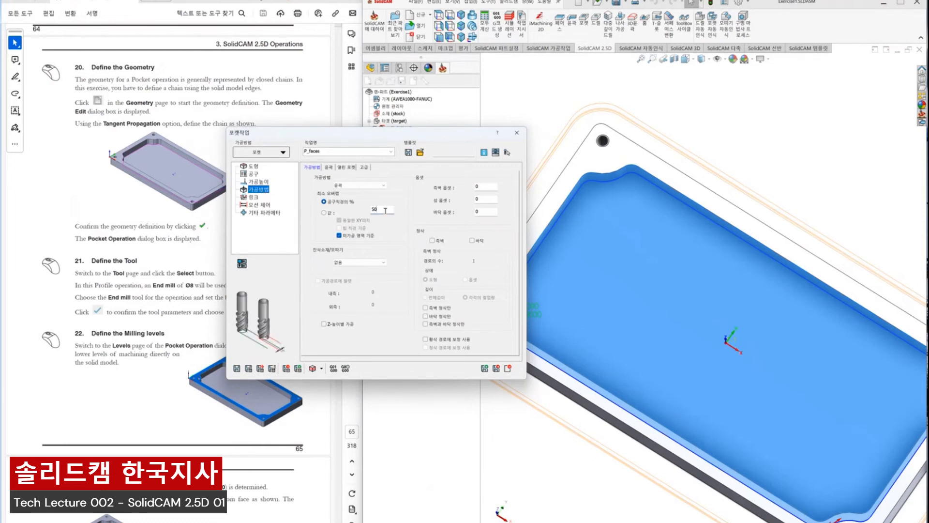
{"action": "left_click", "coordinate": [327, 212]}
{"action": "left_click", "coordinate": [324, 202]}
{"action": "type", "text": "7"}
- Set the pocket's wall, island and floor offsets to 0.2 as finishing allowances
{"action": "scroll", "coordinate": [152, 343], "scroll_direction": "down", "scroll_amount": 5}
{"action": "scroll", "coordinate": [152, 343], "scroll_direction": "down", "scroll_amount": 2}
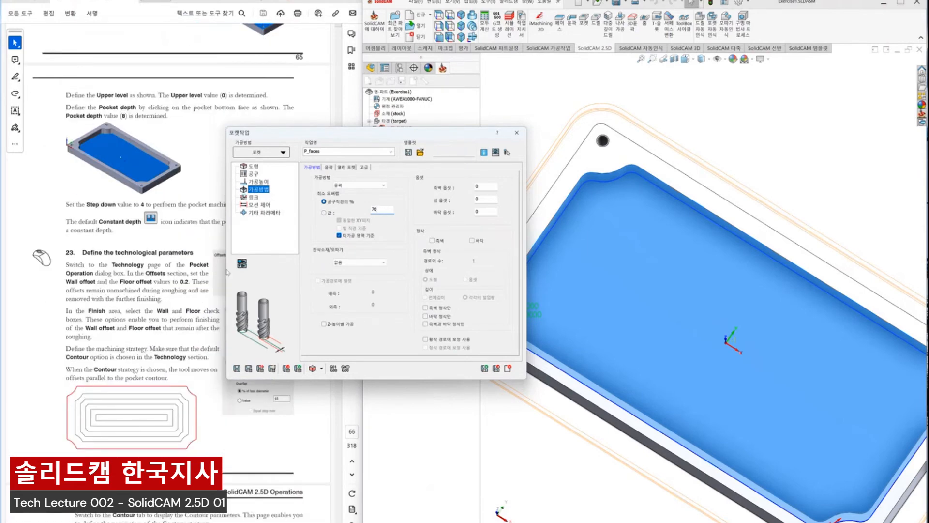
{"action": "left_click_drag", "start_coordinate": [303, 135], "coordinate": [382, 145]}
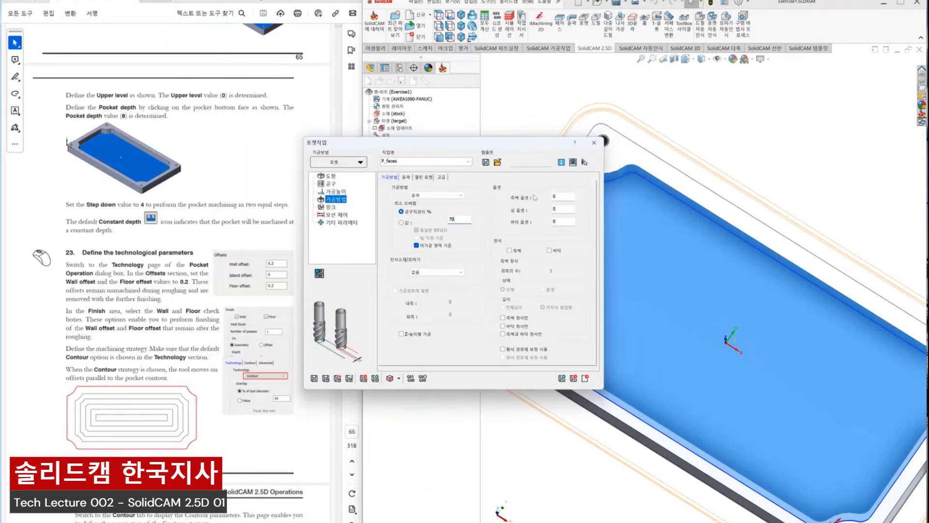
{"action": "left_click", "coordinate": [561, 198]}
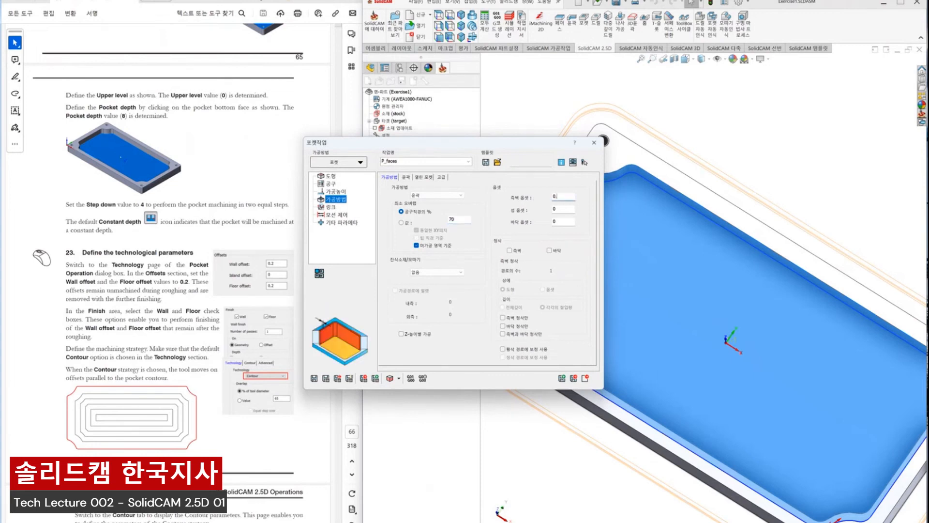
{"action": "type", "text": "0.2"}
{"action": "left_click", "coordinate": [563, 208]}
{"action": "type", "text": "0.2"}
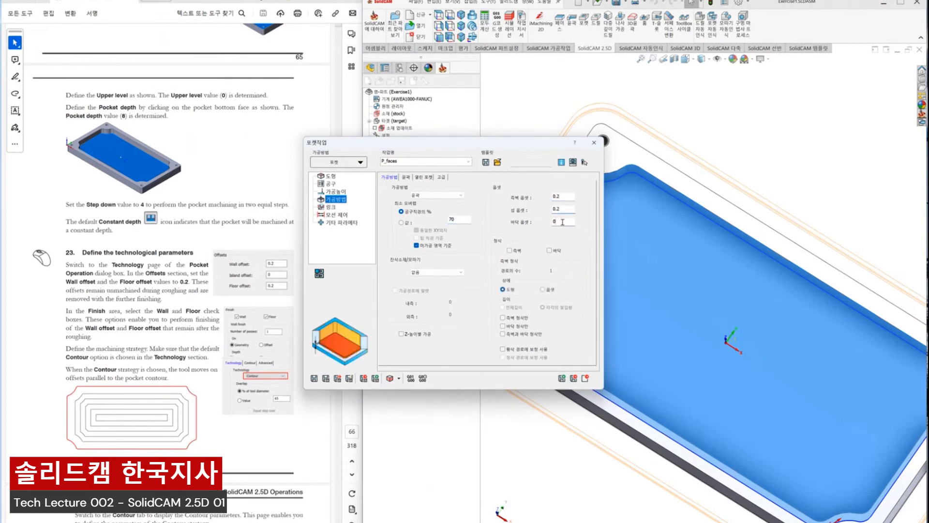
{"action": "left_click", "coordinate": [568, 222]}
- Set the pocket's contour corner option to Fillet, following the manual's contour parameters
{"action": "scroll", "coordinate": [281, 307], "scroll_direction": "down", "scroll_amount": 6}
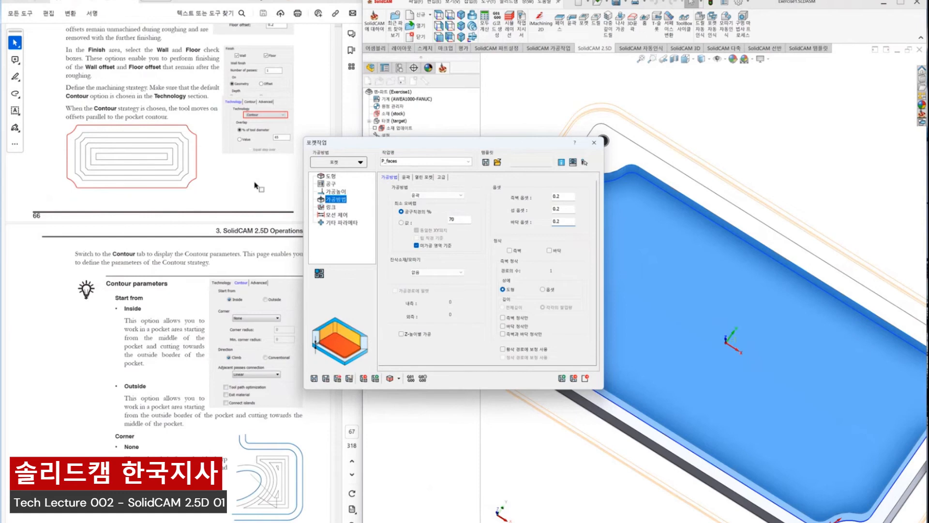
{"action": "left_click", "coordinate": [406, 177]}
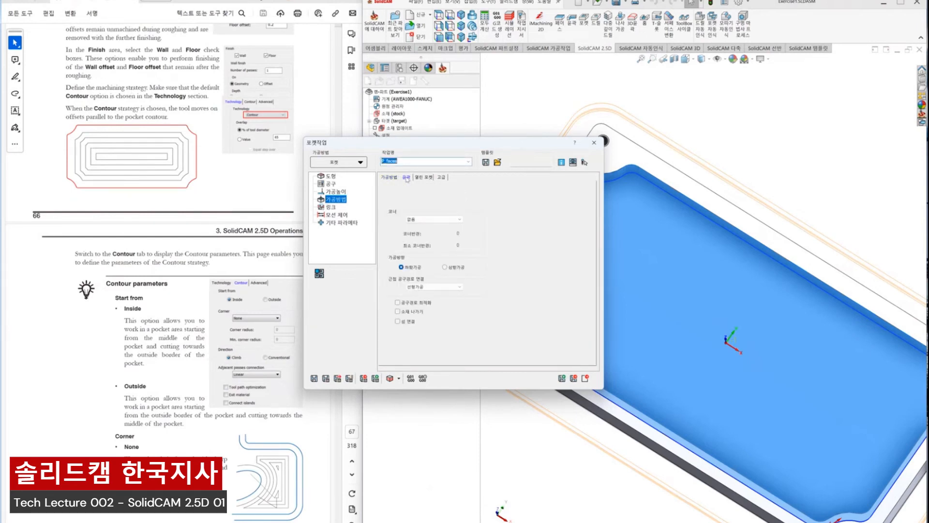
{"action": "scroll", "coordinate": [298, 225], "scroll_direction": "down", "scroll_amount": 3}
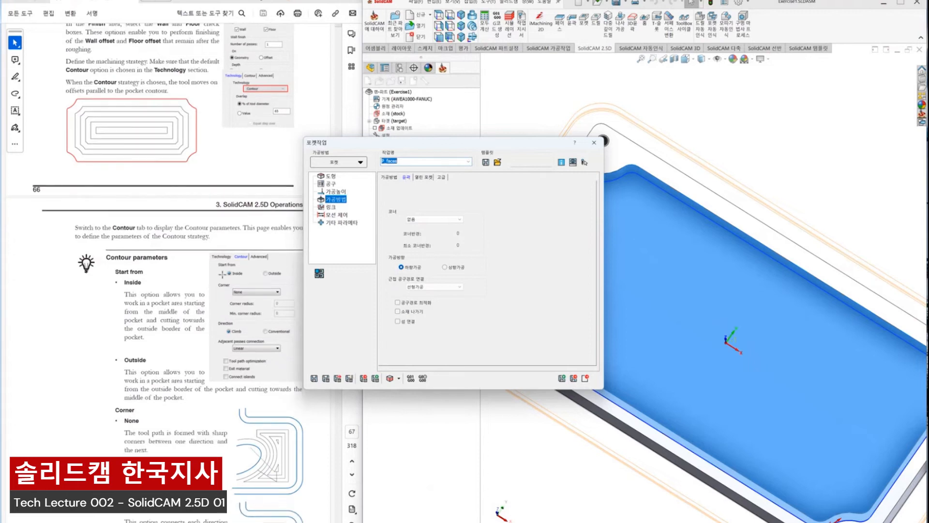
{"action": "left_click_drag", "start_coordinate": [398, 147], "coordinate": [426, 145]}
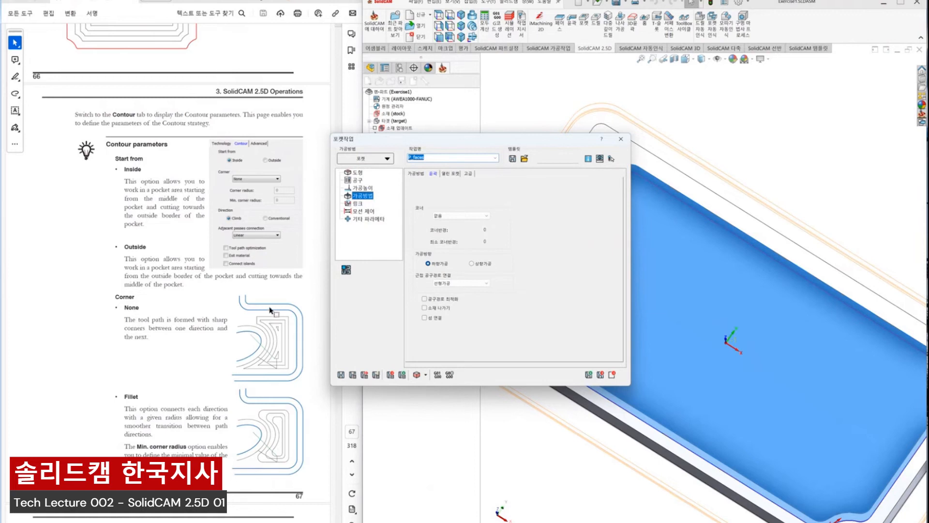
{"action": "scroll", "coordinate": [270, 309], "scroll_direction": "down", "scroll_amount": 3}
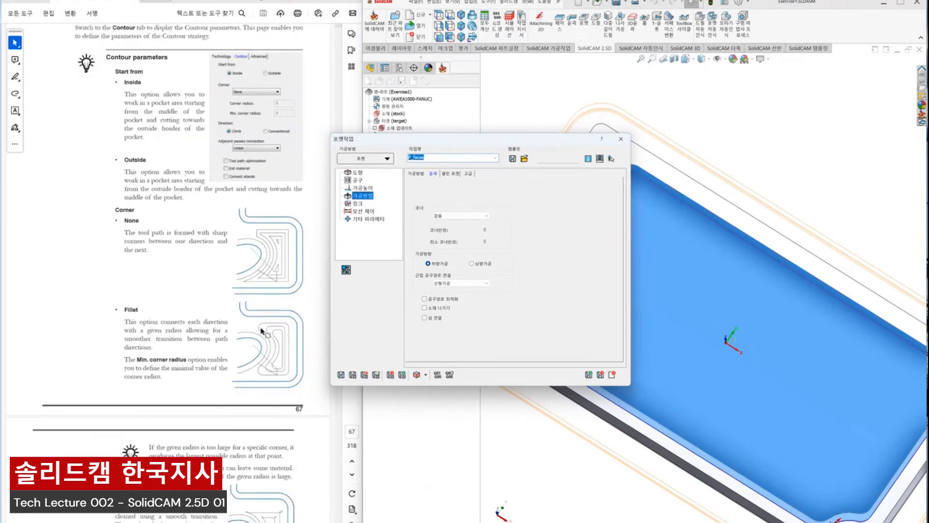
{"action": "mouse_move", "coordinate": [438, 222]}
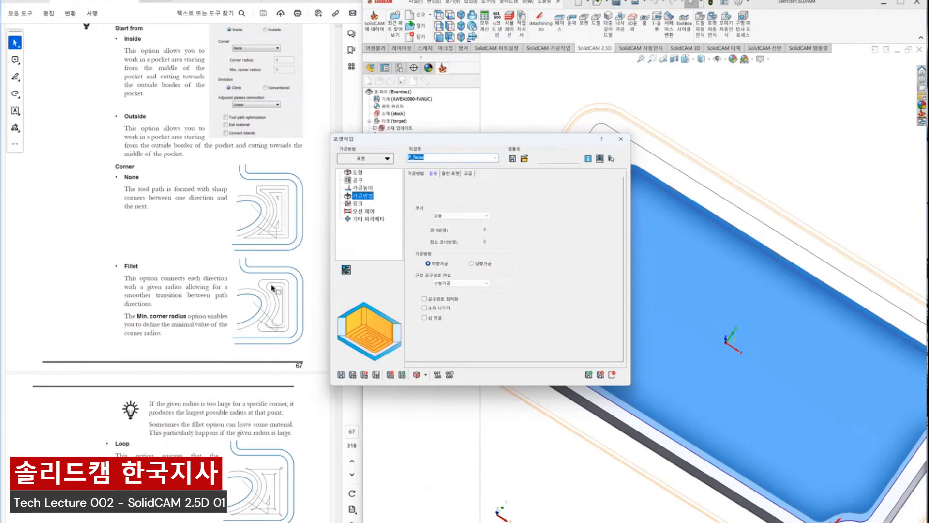
{"action": "left_click", "coordinate": [483, 216]}
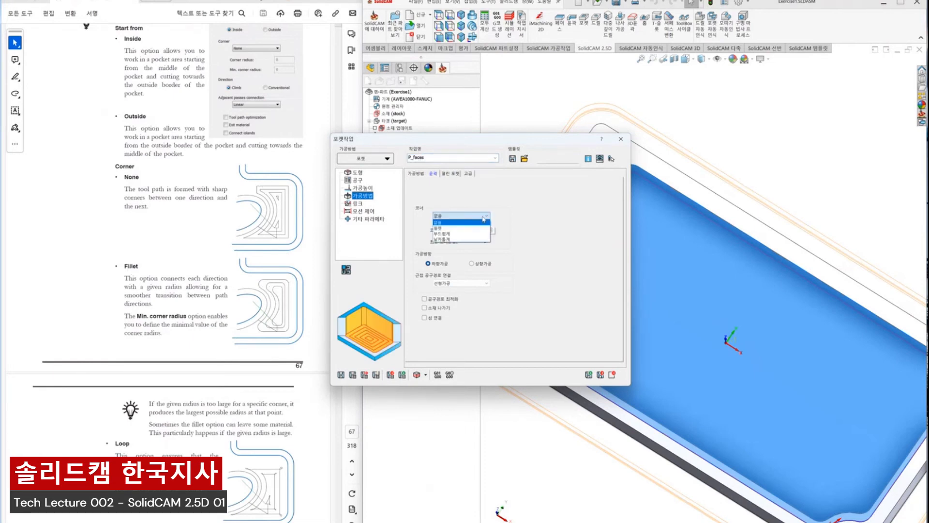
{"action": "left_click", "coordinate": [465, 228]}
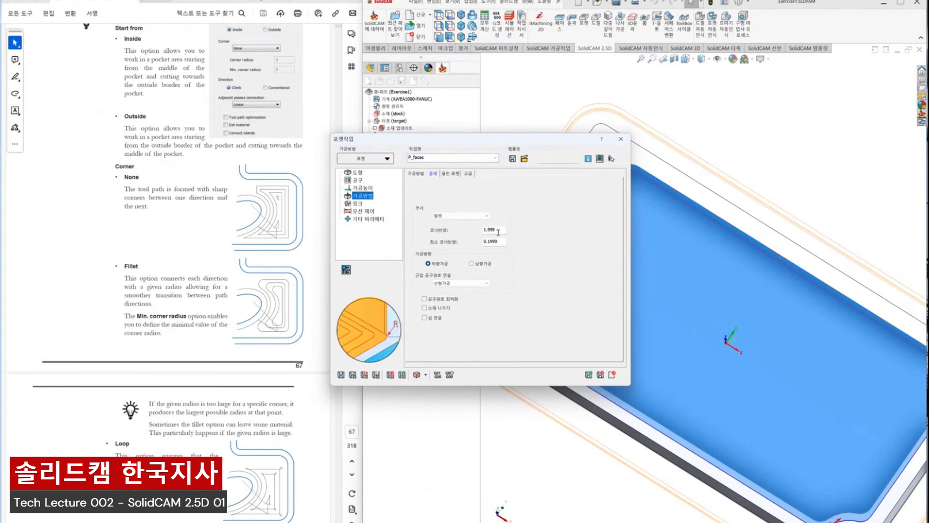
- Review the manual's loop, sharp and direction options and keep climb milling as the pocket's cutting direction
{"action": "scroll", "coordinate": [259, 246], "scroll_direction": "down", "scroll_amount": 5}
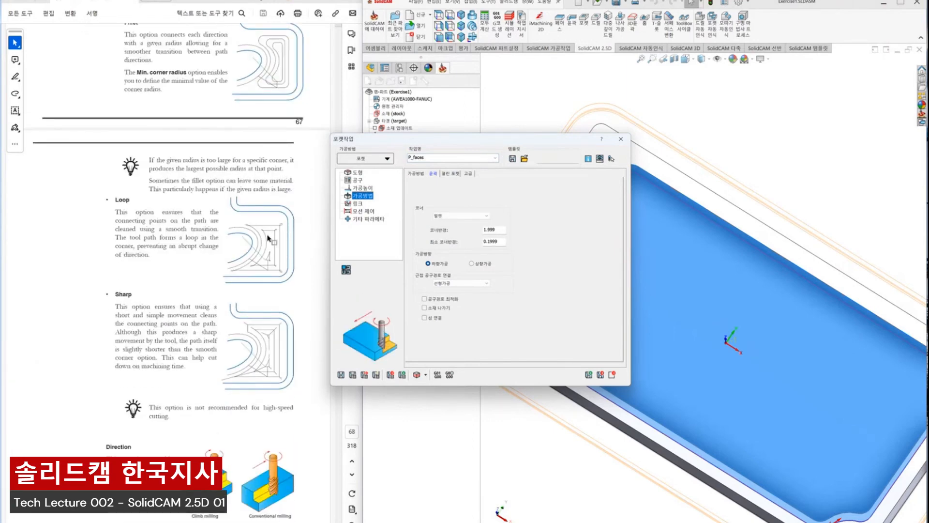
{"action": "scroll", "coordinate": [260, 245], "scroll_direction": "down", "scroll_amount": 1}
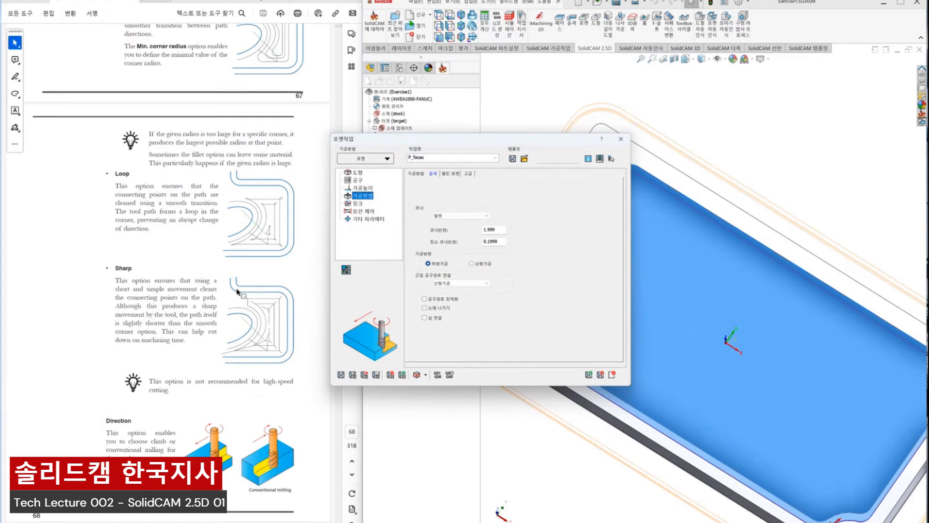
{"action": "scroll", "coordinate": [263, 307], "scroll_direction": "down", "scroll_amount": 1}
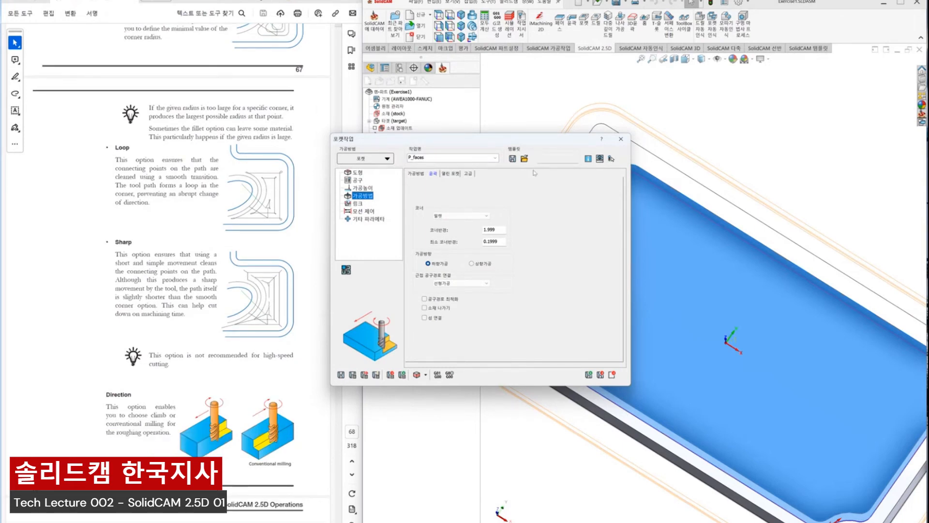
{"action": "scroll", "coordinate": [180, 295], "scroll_direction": "down", "scroll_amount": 10}
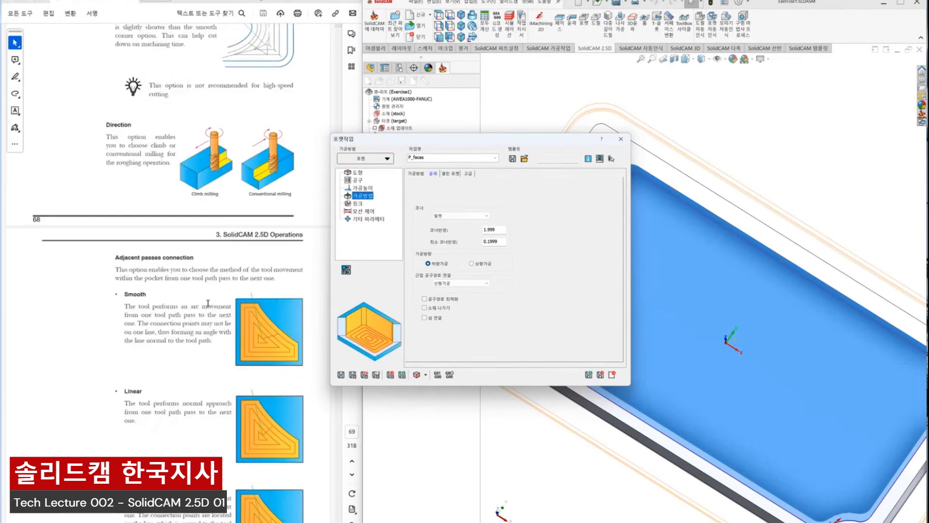
{"action": "left_click", "coordinate": [479, 264]}
{"action": "left_click", "coordinate": [434, 264]}
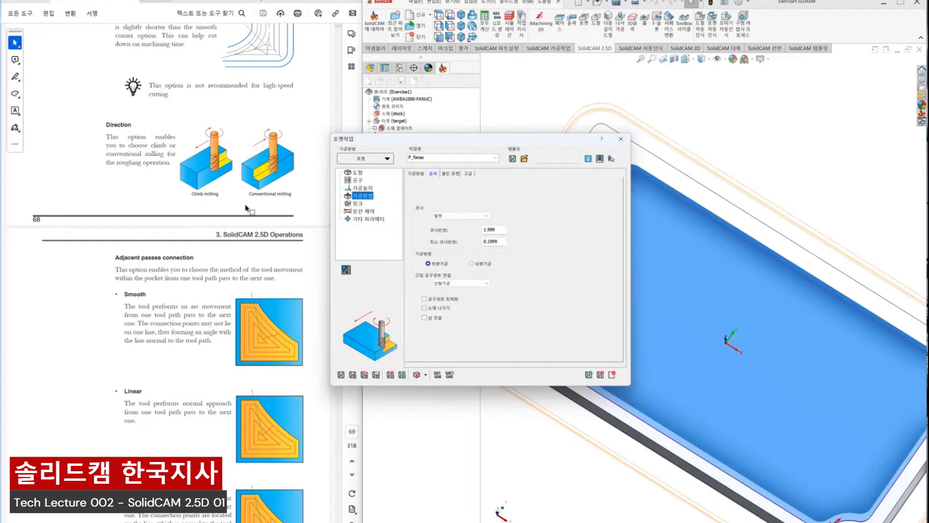
- Compare the adjacent passes connection choices with the manual and keep the linear connection
{"action": "scroll", "coordinate": [247, 208], "scroll_direction": "down", "scroll_amount": 3}
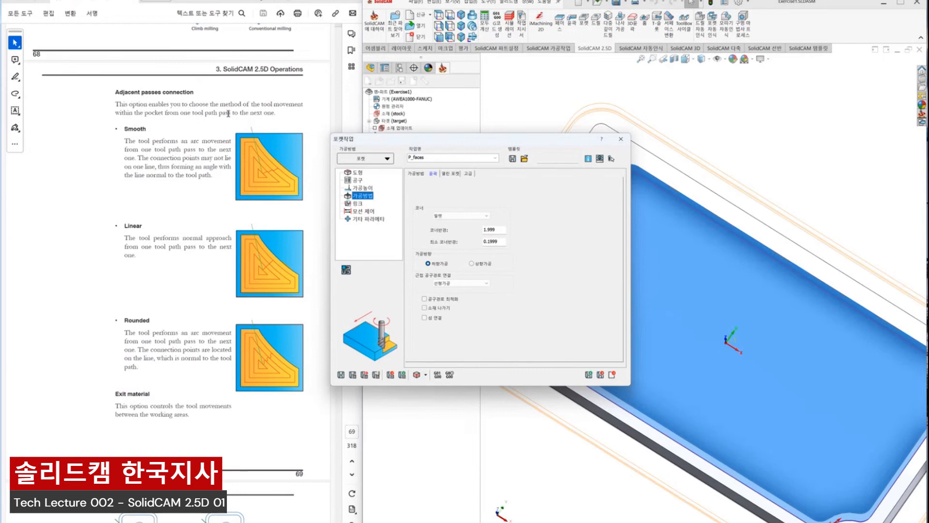
{"action": "left_click", "coordinate": [476, 283]}
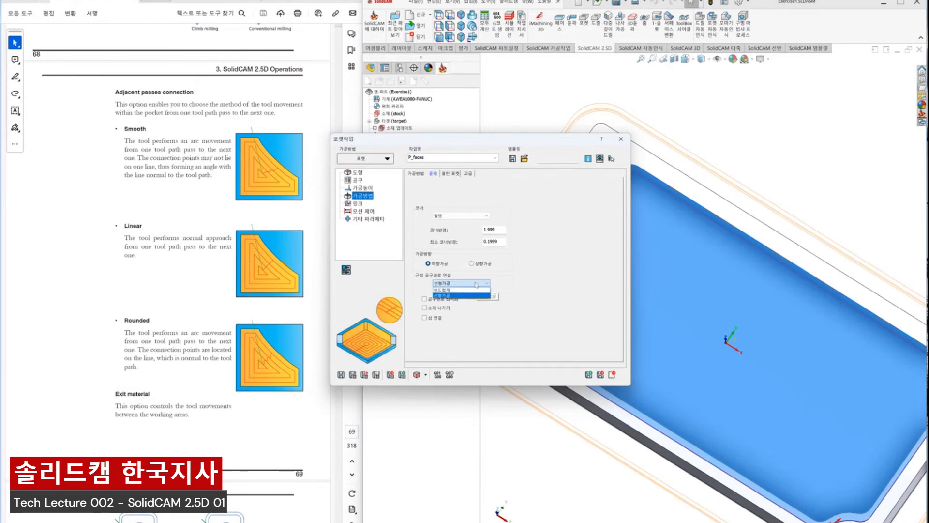
{"action": "left_click", "coordinate": [476, 285]}
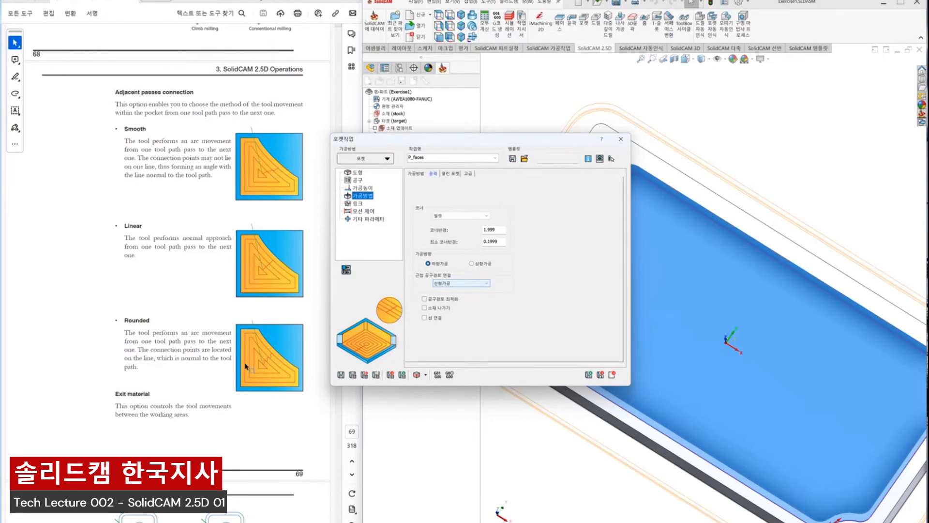
- Examine the tool path optimization, exit material and connect islands options against the manual's explanations
{"action": "scroll", "coordinate": [169, 373], "scroll_direction": "down", "scroll_amount": 4}
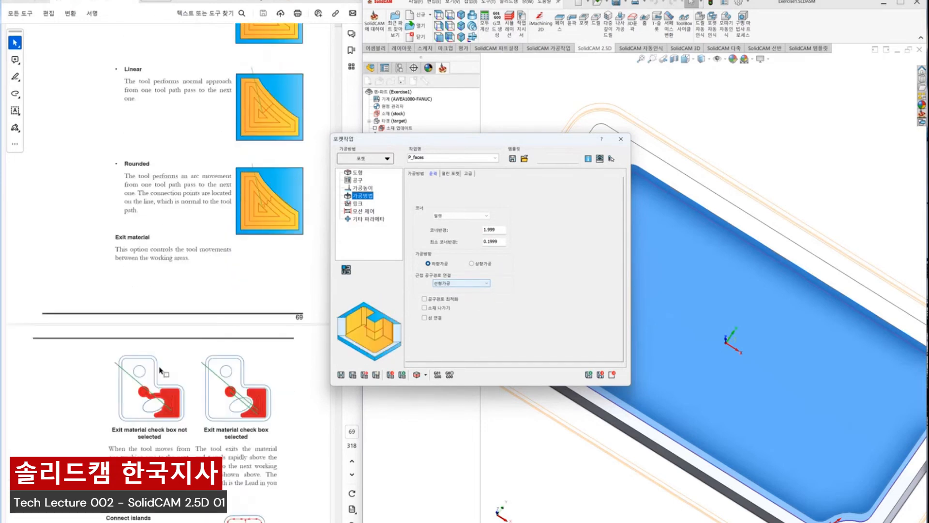
{"action": "scroll", "coordinate": [161, 370], "scroll_direction": "down", "scroll_amount": 4}
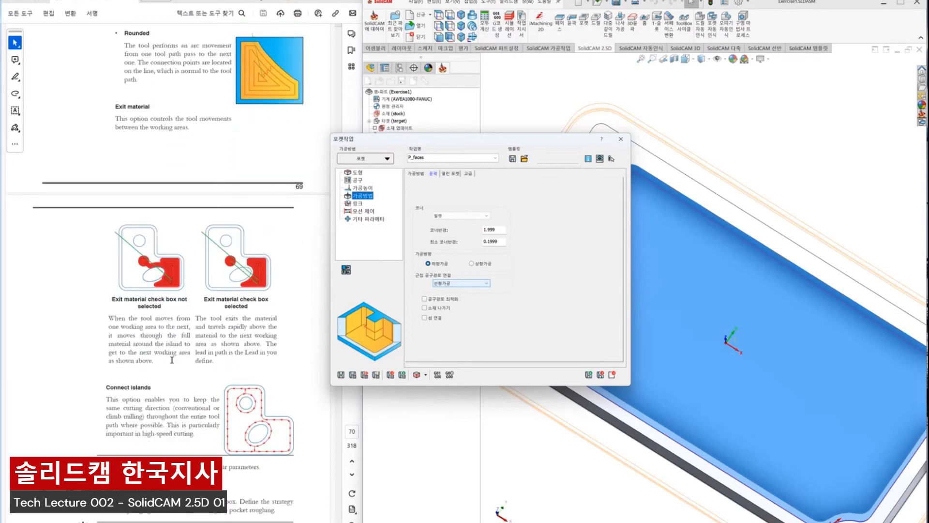
{"action": "scroll", "coordinate": [273, 296], "scroll_direction": "up", "scroll_amount": 2}
{"action": "scroll", "coordinate": [261, 295], "scroll_direction": "down", "scroll_amount": 1}
{"action": "left_click", "coordinate": [442, 300]}
{"action": "left_click", "coordinate": [443, 302]}
{"action": "left_click", "coordinate": [441, 309]}
{"action": "left_click", "coordinate": [434, 309]}
{"action": "left_click", "coordinate": [442, 308]}
{"action": "left_click", "coordinate": [443, 310]}
{"action": "scroll", "coordinate": [232, 309], "scroll_direction": "down", "scroll_amount": 3}
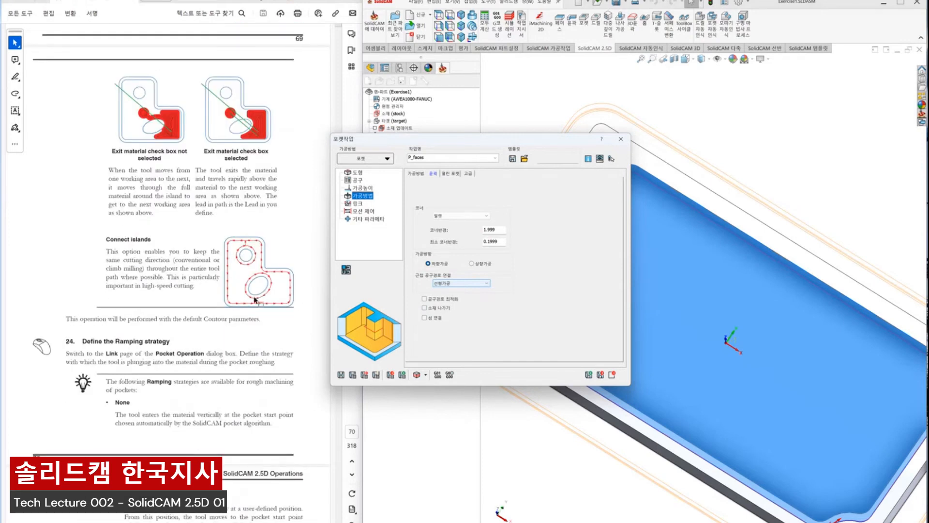
{"action": "left_click", "coordinate": [435, 319]}
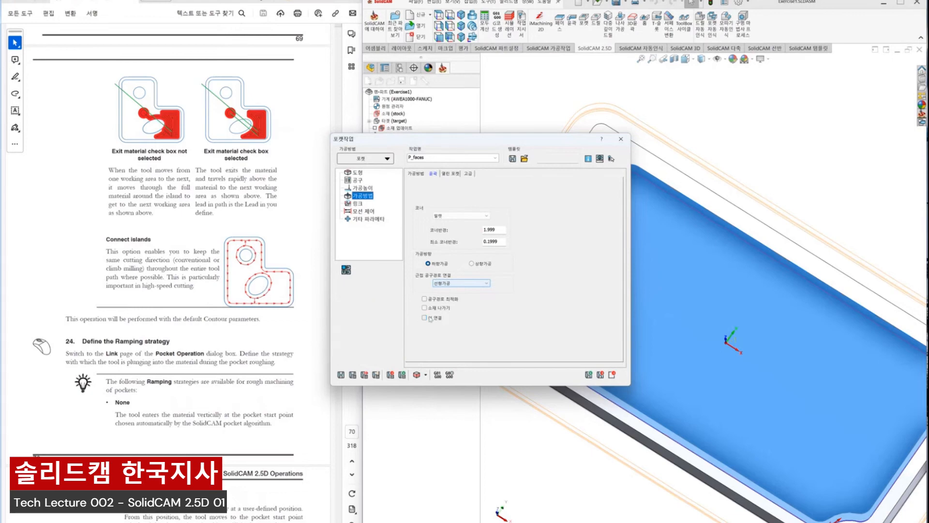
- Skim the manual's ramping and lead-in sections, and save and calculate the P_faces pocket tool path
{"action": "scroll", "coordinate": [168, 347], "scroll_direction": "down", "scroll_amount": 15}
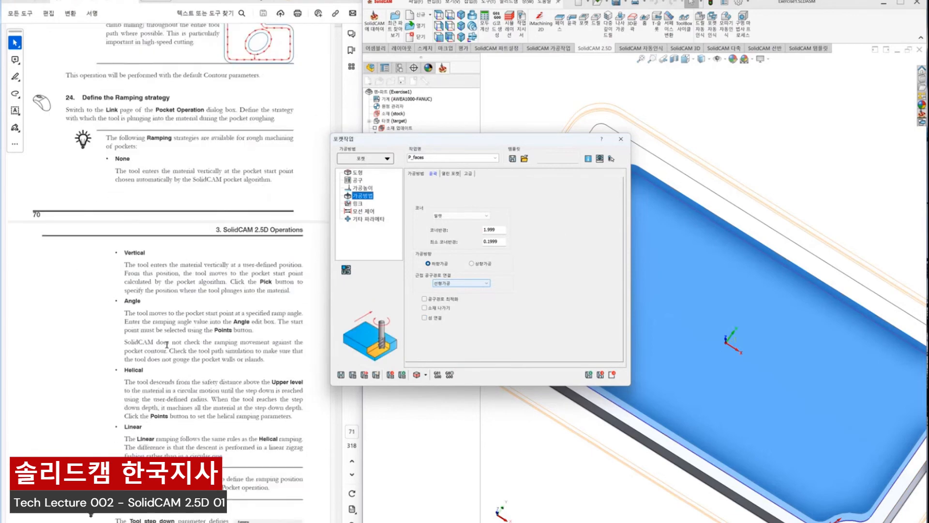
{"action": "scroll", "coordinate": [168, 347], "scroll_direction": "down", "scroll_amount": 15}
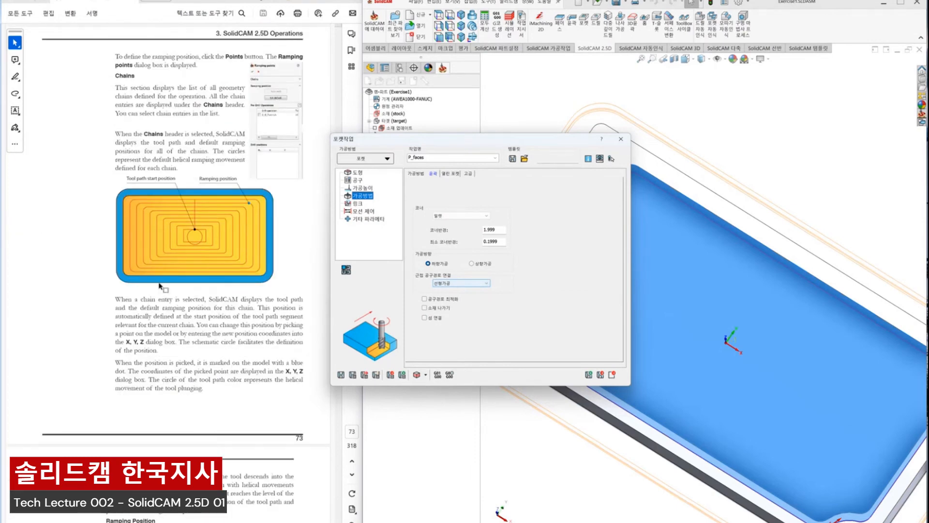
{"action": "scroll", "coordinate": [159, 283], "scroll_direction": "down", "scroll_amount": 6}
{"action": "scroll", "coordinate": [158, 282], "scroll_direction": "down", "scroll_amount": 10}
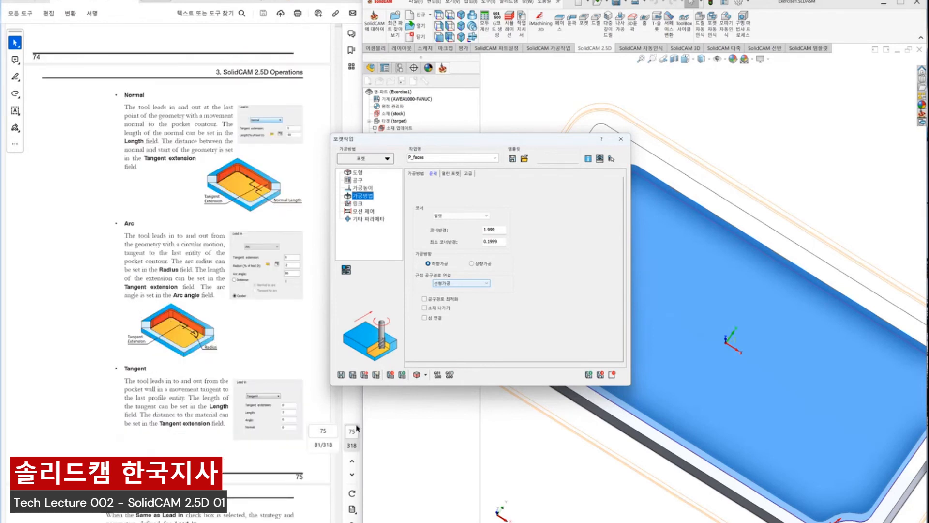
{"action": "left_click", "coordinate": [355, 376]}
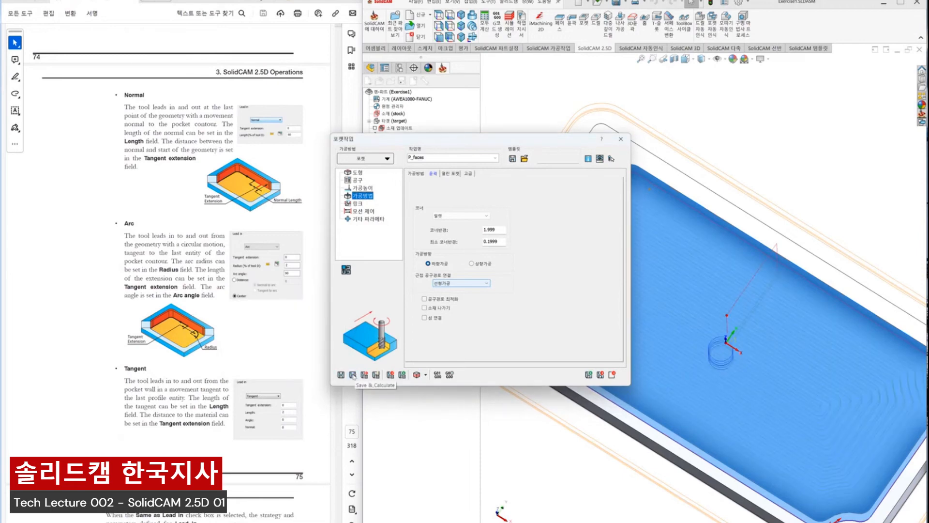
- Examine the pocket's ramping, lead-in and lead-out settings against the manual's lead-in and lead-out strategies
{"action": "scroll", "coordinate": [264, 394], "scroll_direction": "down", "scroll_amount": 10}
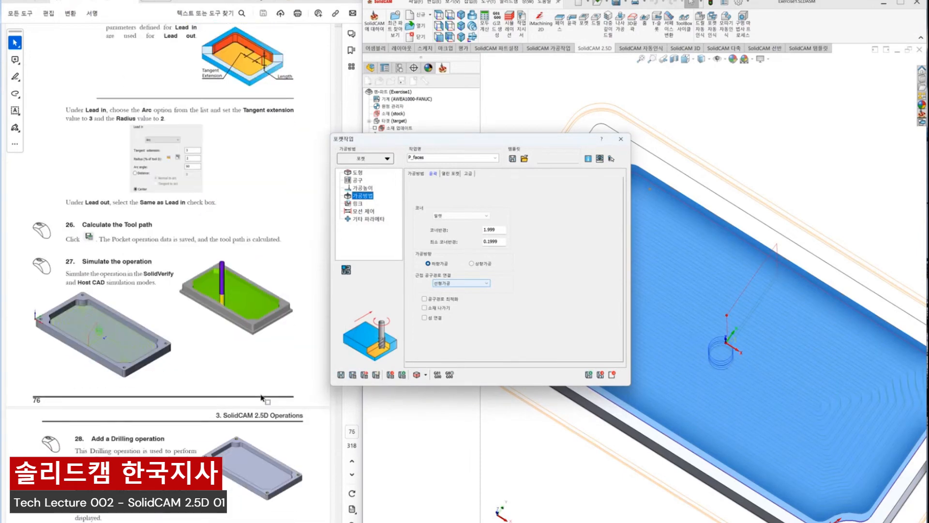
{"action": "left_click", "coordinate": [361, 205]}
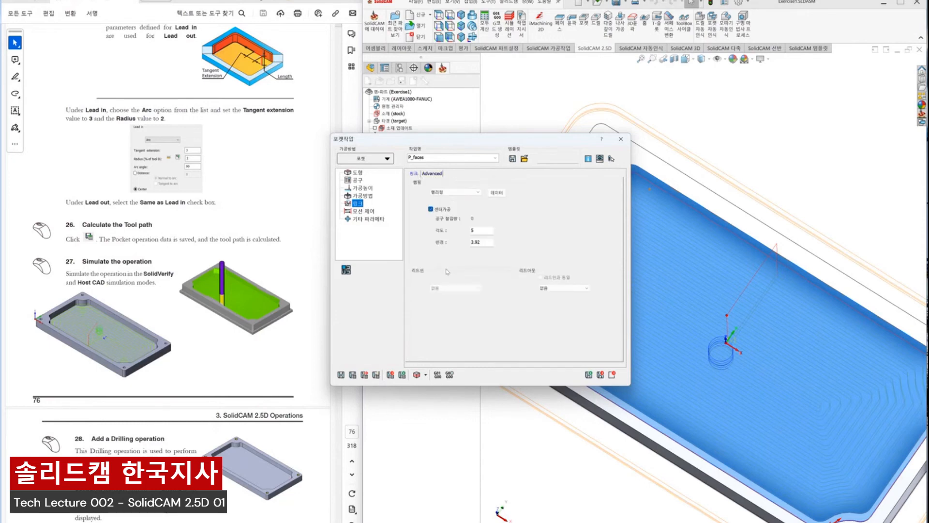
{"action": "scroll", "coordinate": [252, 294], "scroll_direction": "up", "scroll_amount": 4}
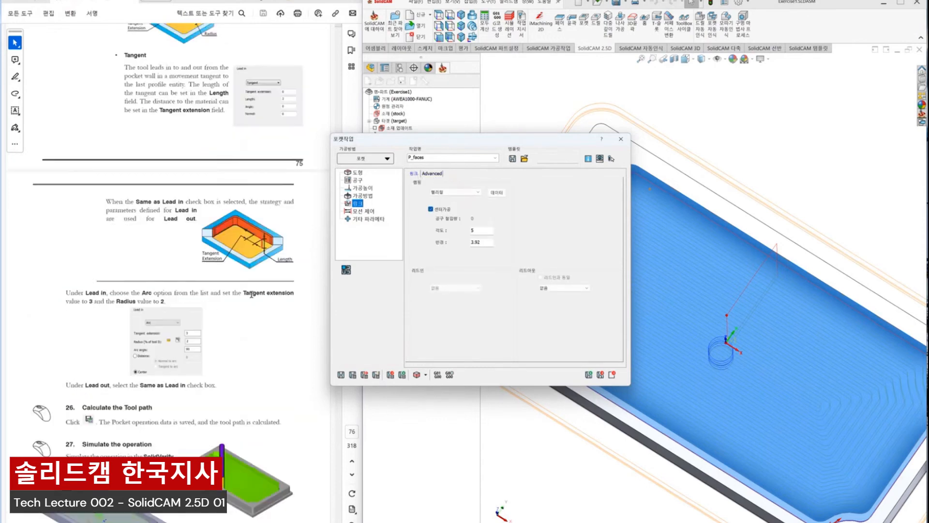
{"action": "scroll", "coordinate": [252, 294], "scroll_direction": "up", "scroll_amount": 7}
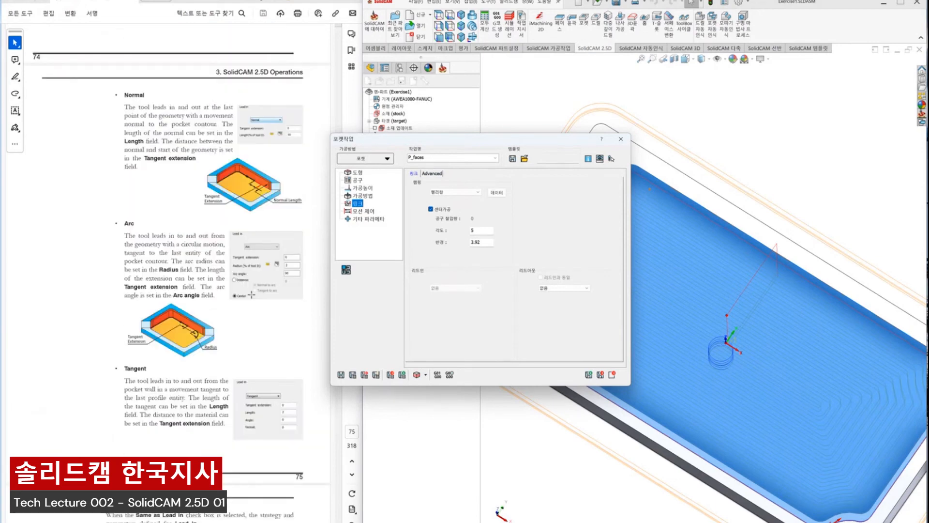
{"action": "scroll", "coordinate": [251, 294], "scroll_direction": "up", "scroll_amount": 5}
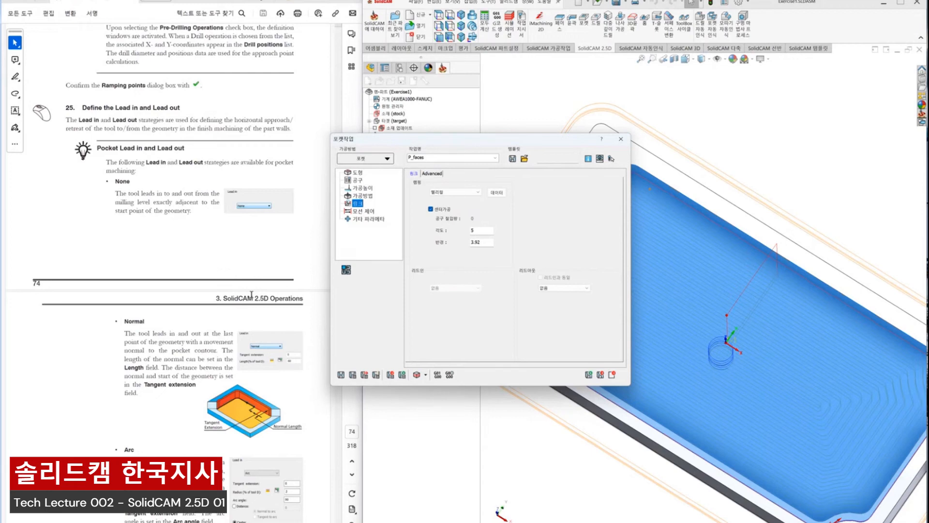
{"action": "scroll", "coordinate": [251, 294], "scroll_direction": "down", "scroll_amount": 7}
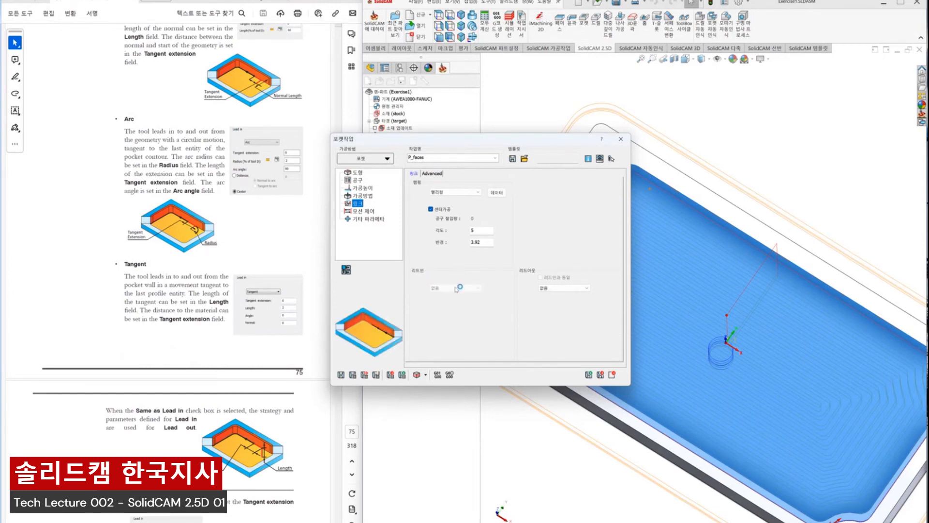
{"action": "scroll", "coordinate": [267, 348], "scroll_direction": "down", "scroll_amount": 5}
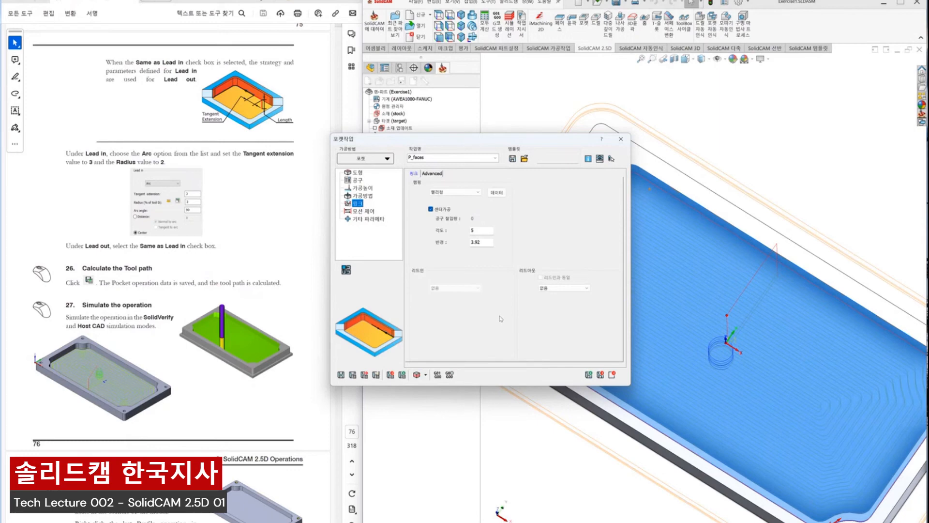
- Simulate the P_faces pocket operation through to the end and close the simulation
{"action": "left_click", "coordinate": [416, 374]}
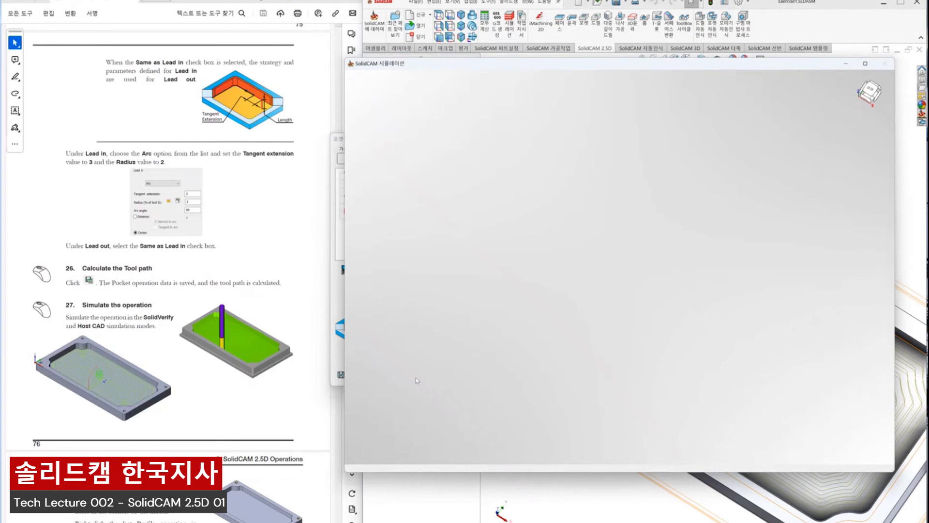
{"action": "left_click", "coordinate": [633, 445]}
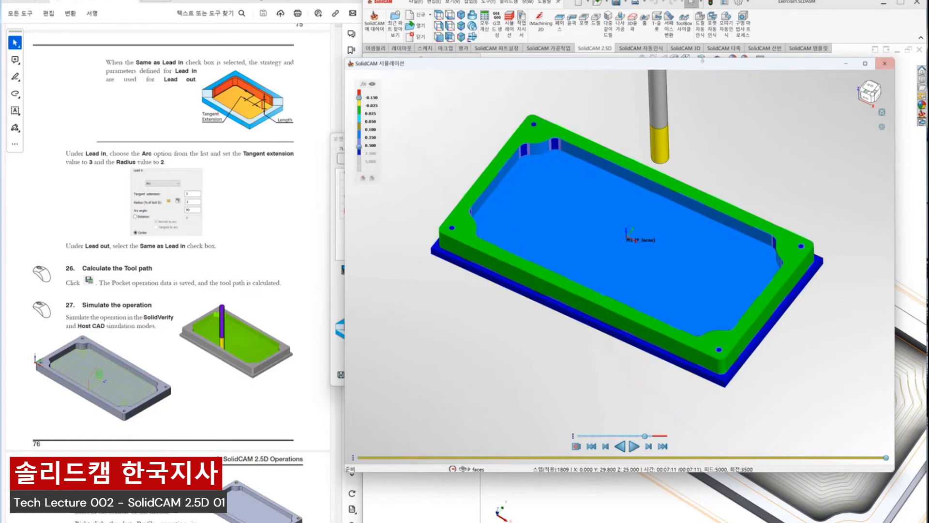
{"action": "left_click", "coordinate": [884, 63]}
- Enable both wall and floor finishing in the pocket's technology parameters
{"action": "left_click", "coordinate": [369, 195]}
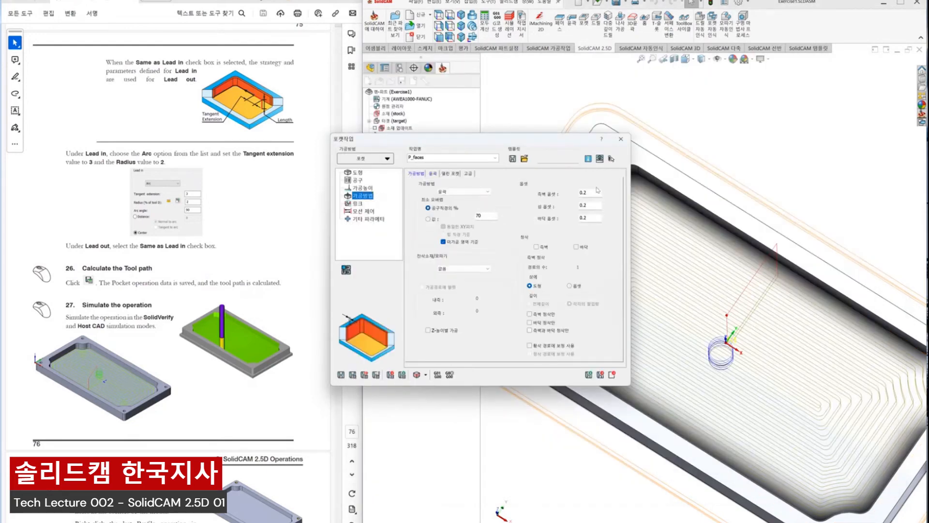
{"action": "left_click", "coordinate": [535, 247]}
{"action": "left_click", "coordinate": [575, 247]}
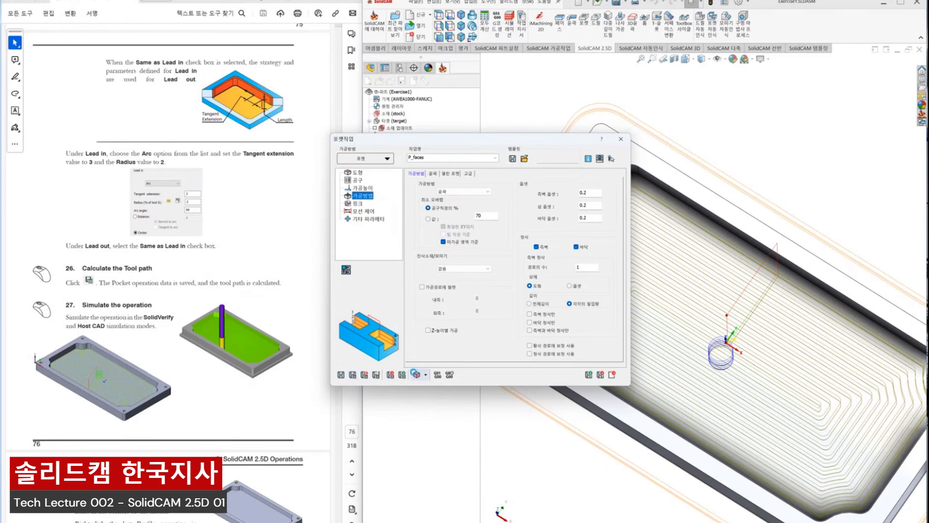
- Simulate the P_faces pocket with wall and floor finishing through to the end and close the simulation
{"action": "left_click", "coordinate": [416, 375]}
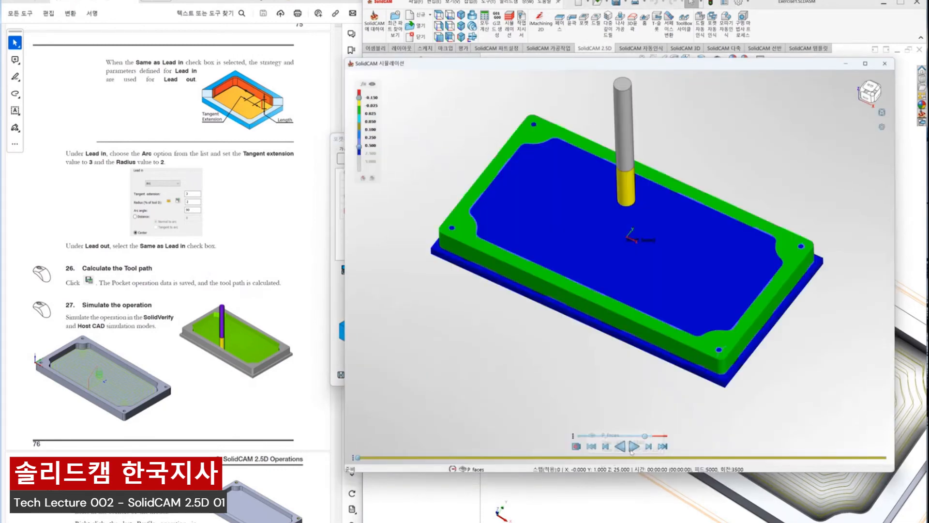
{"action": "left_click", "coordinate": [633, 446]}
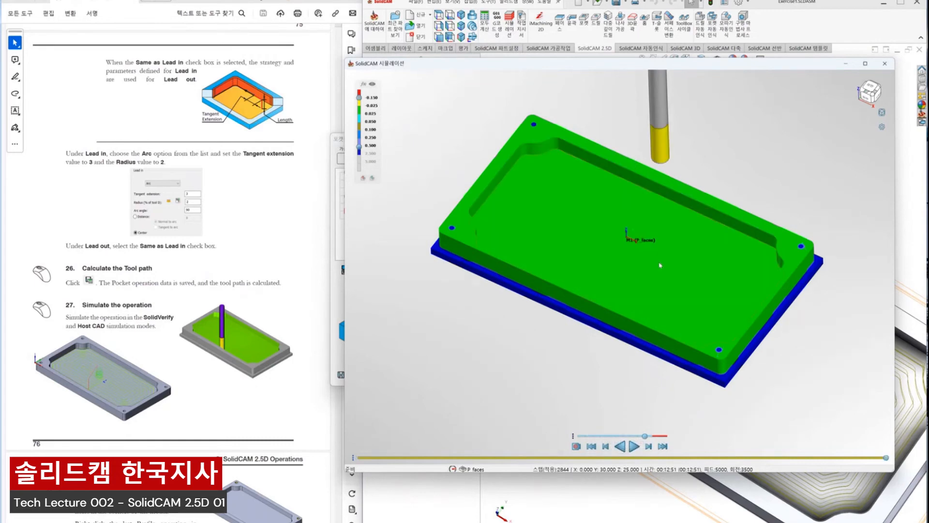
{"action": "left_click", "coordinate": [885, 64]}
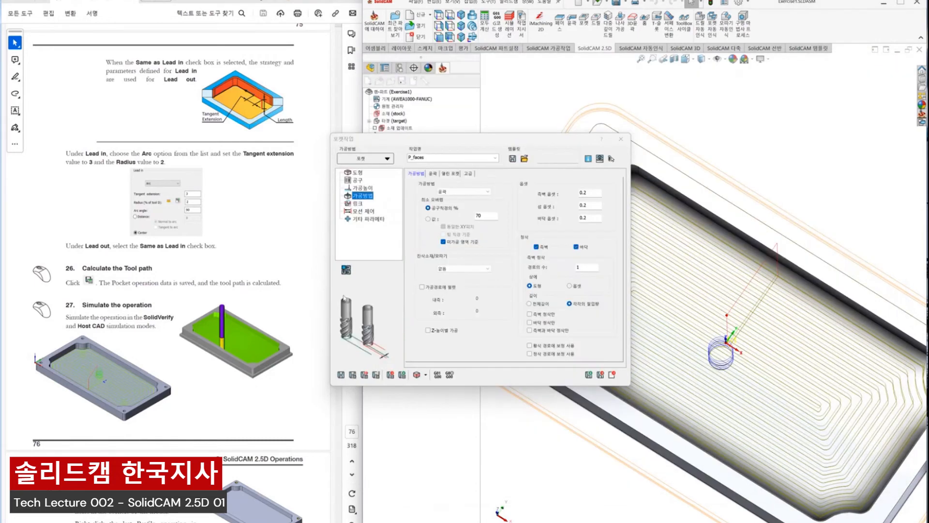
- Skim the manual's drilling sections on drill geometry, spot drill and drill tools, depth types and drilling depth
{"action": "scroll", "coordinate": [304, 211], "scroll_direction": "down", "scroll_amount": 10}
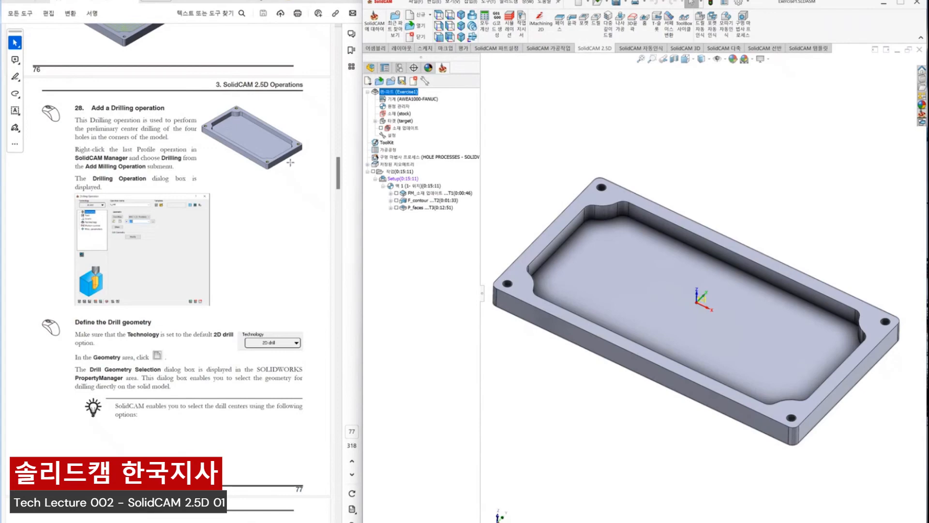
{"action": "scroll", "coordinate": [283, 170], "scroll_direction": "down", "scroll_amount": 3}
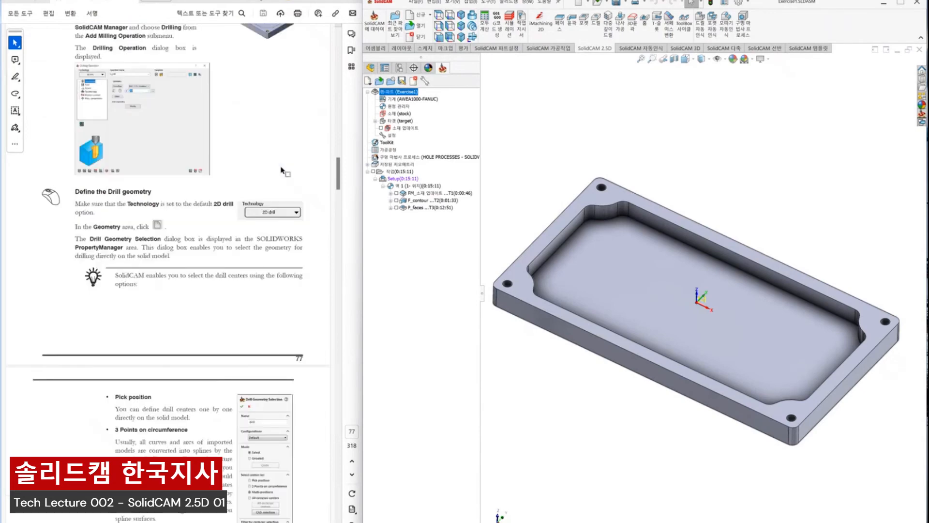
{"action": "scroll", "coordinate": [283, 170], "scroll_direction": "down", "scroll_amount": 15}
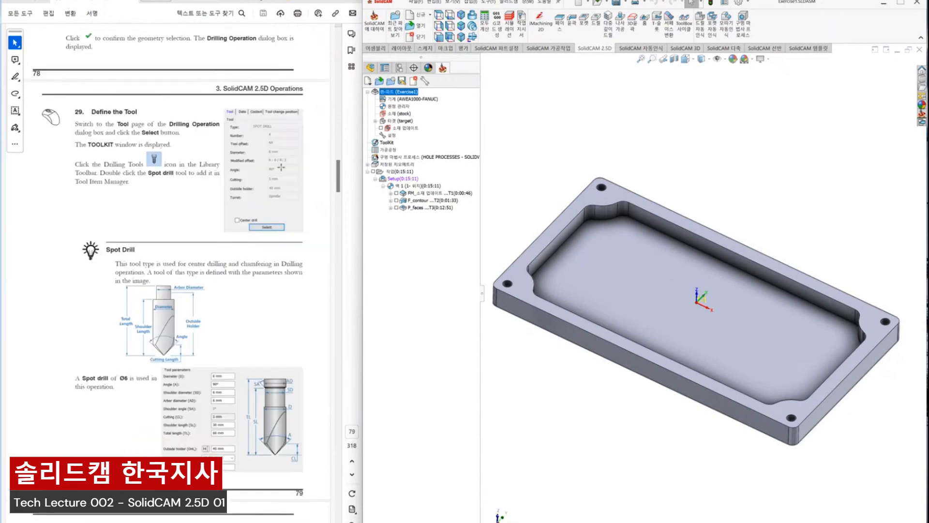
{"action": "scroll", "coordinate": [281, 167], "scroll_direction": "down", "scroll_amount": 5}
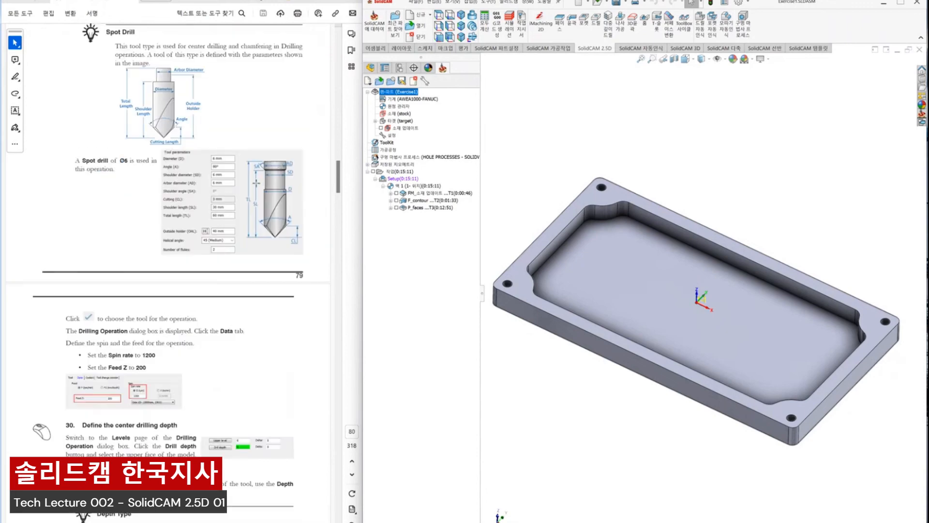
{"action": "scroll", "coordinate": [308, 196], "scroll_direction": "down", "scroll_amount": 17}
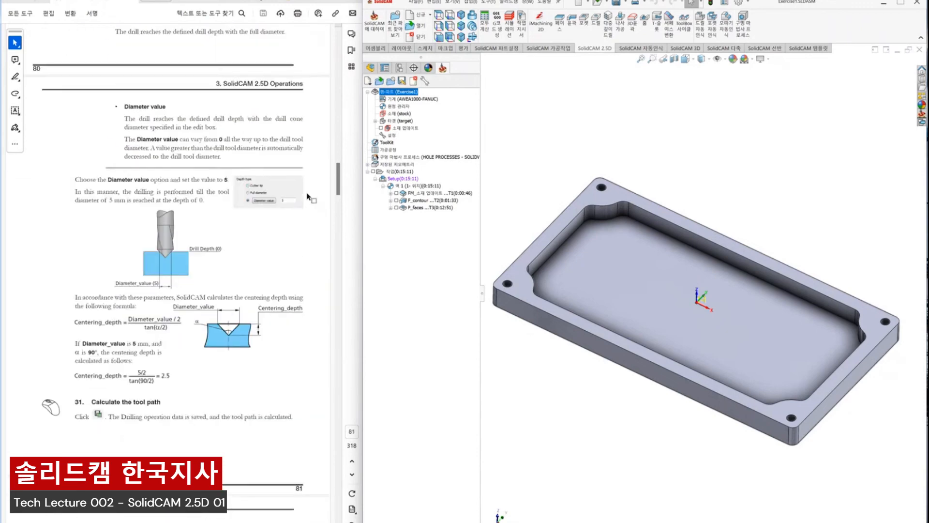
{"action": "scroll", "coordinate": [308, 196], "scroll_direction": "down", "scroll_amount": 3}
{"action": "scroll", "coordinate": [230, 237], "scroll_direction": "down", "scroll_amount": 3}
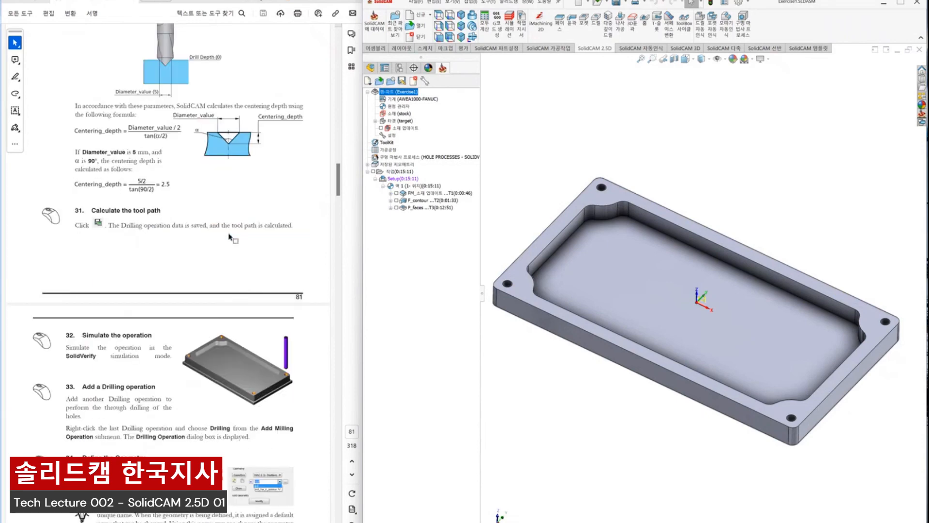
{"action": "scroll", "coordinate": [232, 236], "scroll_direction": "down", "scroll_amount": 12}
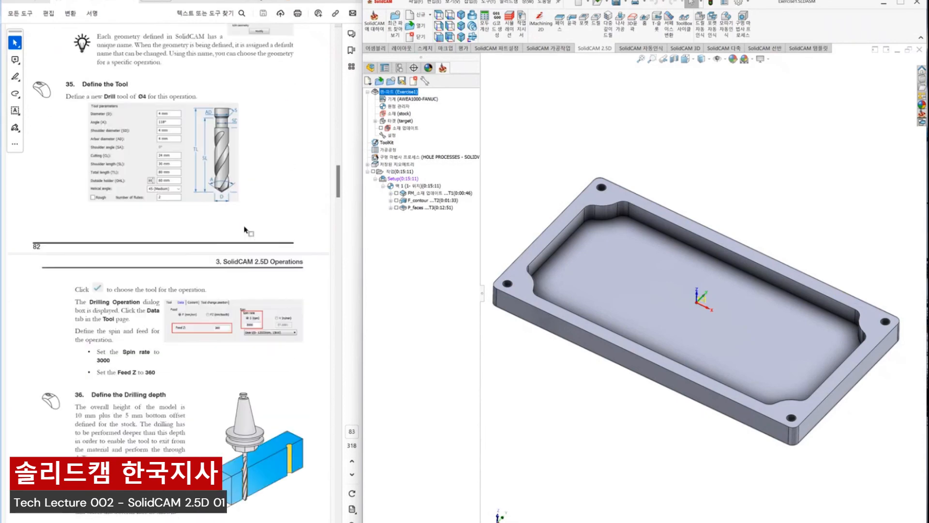
{"action": "scroll", "coordinate": [202, 312], "scroll_direction": "down", "scroll_amount": 3}
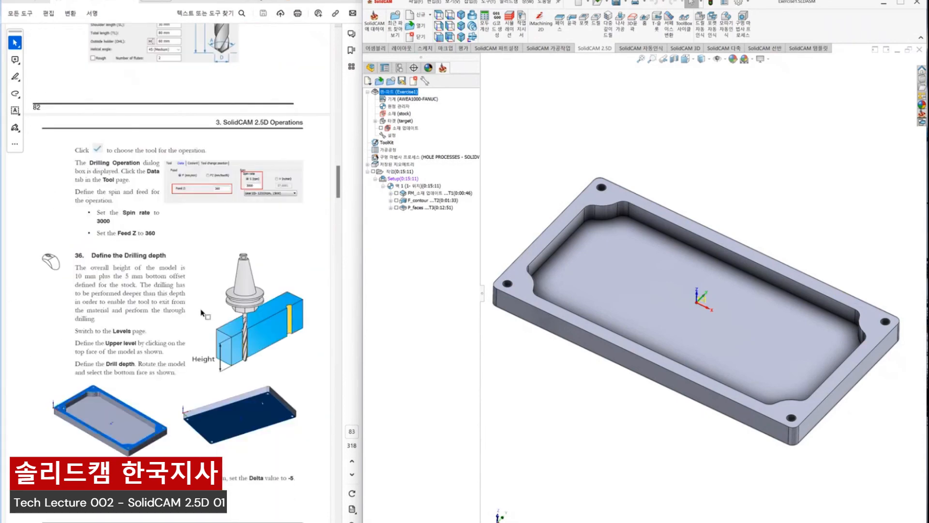
{"action": "scroll", "coordinate": [201, 312], "scroll_direction": "up", "scroll_amount": 20}
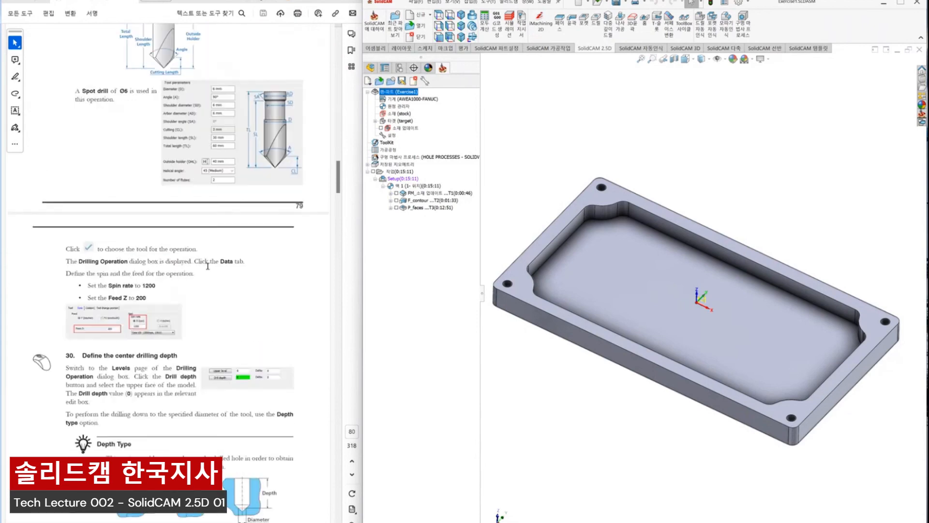
{"action": "scroll", "coordinate": [208, 265], "scroll_direction": "up", "scroll_amount": 20}
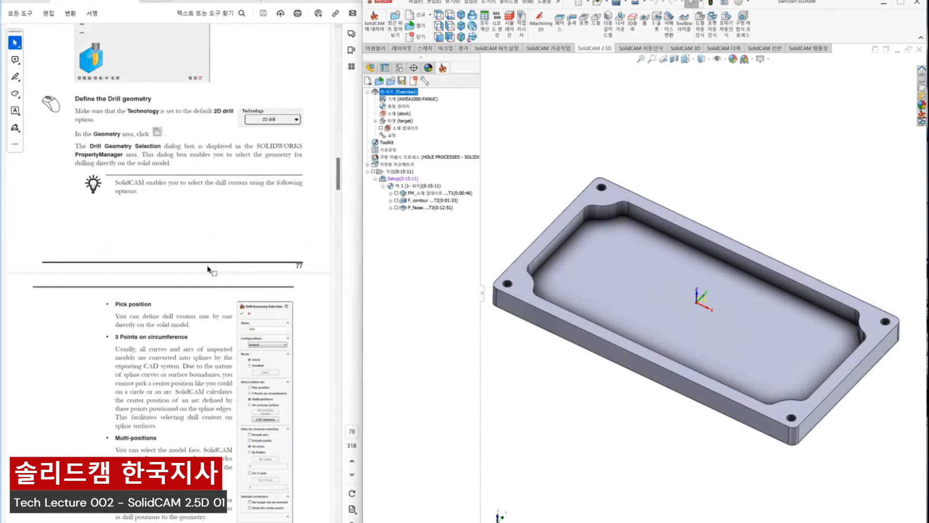
{"action": "scroll", "coordinate": [208, 269], "scroll_direction": "up", "scroll_amount": 2}
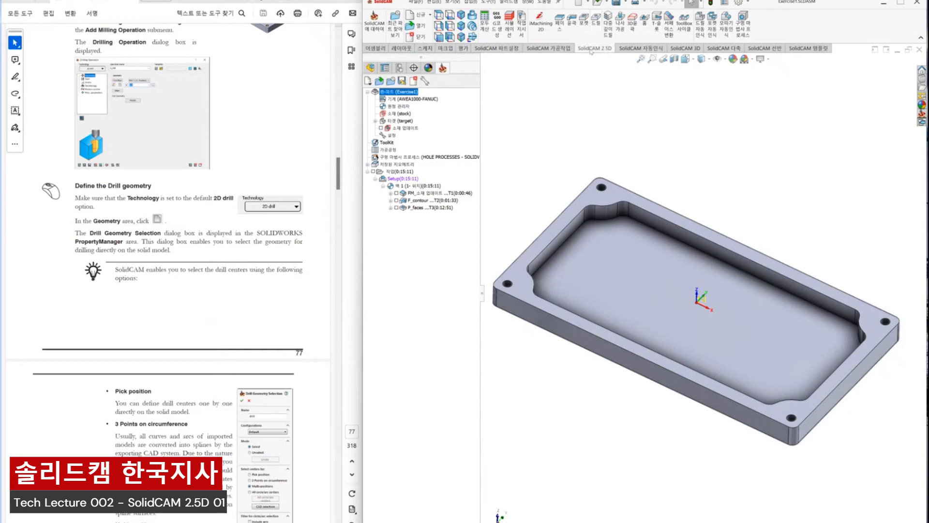
- Add a 2D drilling operation and check the manual's options for selecting drill centers
{"action": "left_click", "coordinate": [596, 19]}
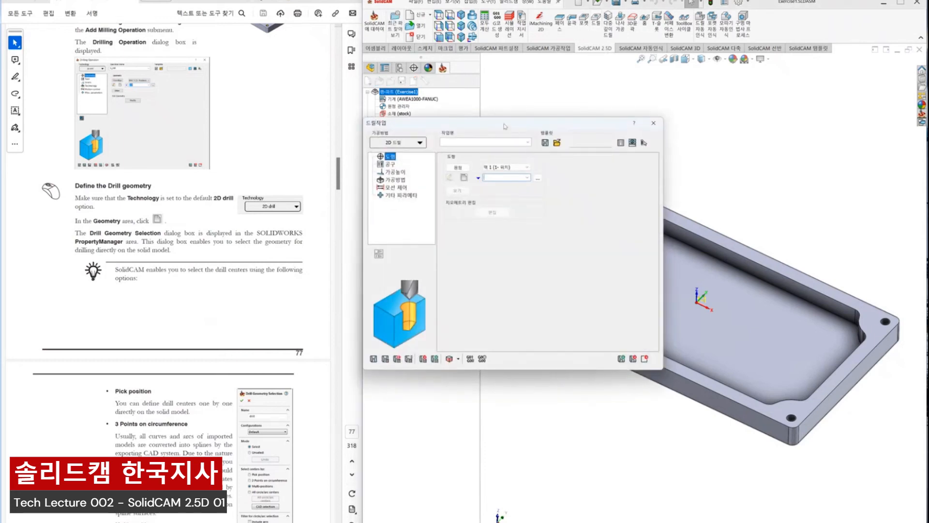
{"action": "left_click_drag", "start_coordinate": [505, 125], "coordinate": [522, 109]}
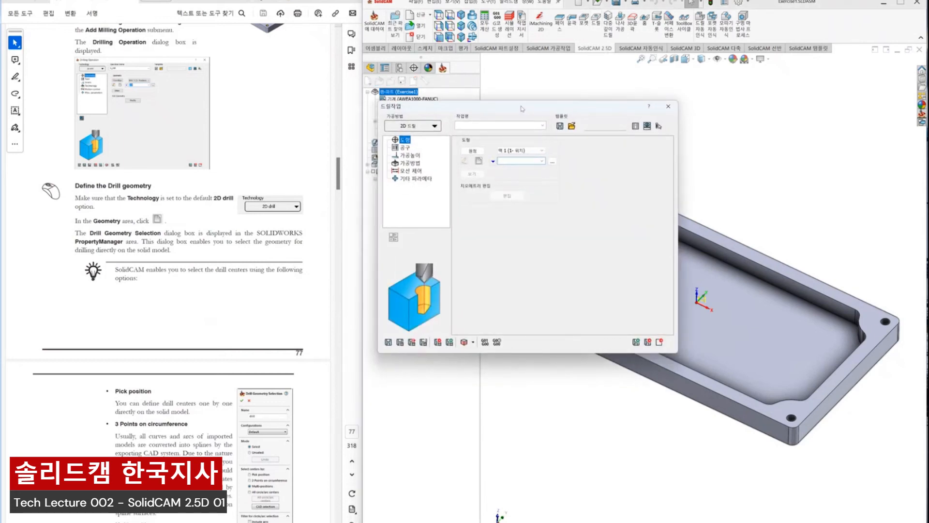
{"action": "scroll", "coordinate": [245, 240], "scroll_direction": "down", "scroll_amount": 8}
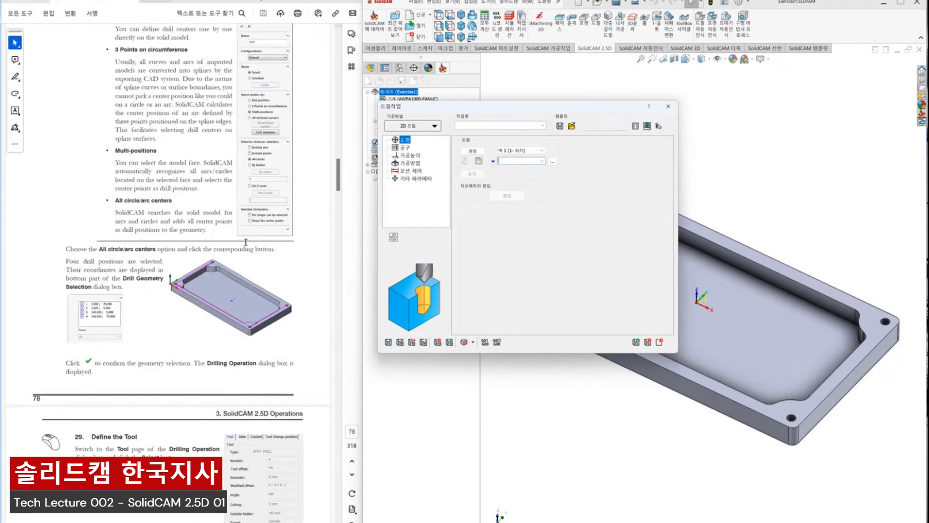
{"action": "scroll", "coordinate": [245, 240], "scroll_direction": "up", "scroll_amount": 2}
- Define the drill geometry from the four corner holes using multi-position selection with smart plane selection on the model's upper face
{"action": "left_click", "coordinate": [478, 160]}
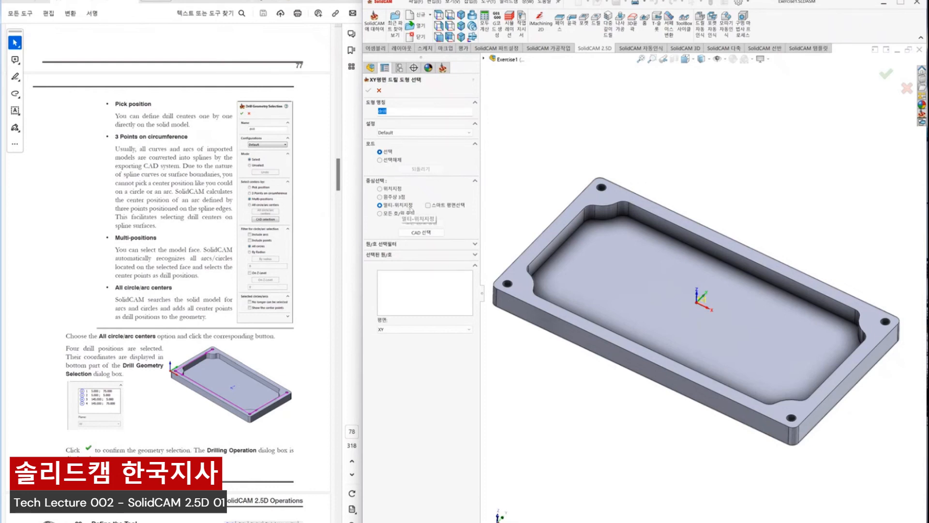
{"action": "left_click", "coordinate": [450, 207]}
{"action": "left_click", "coordinate": [517, 280]}
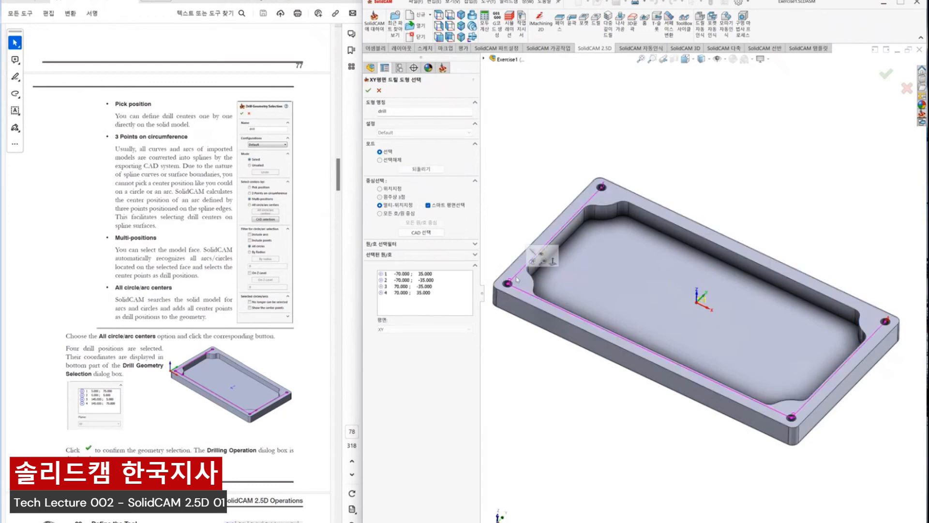
{"action": "scroll", "coordinate": [602, 267], "scroll_direction": "up", "scroll_amount": 1}
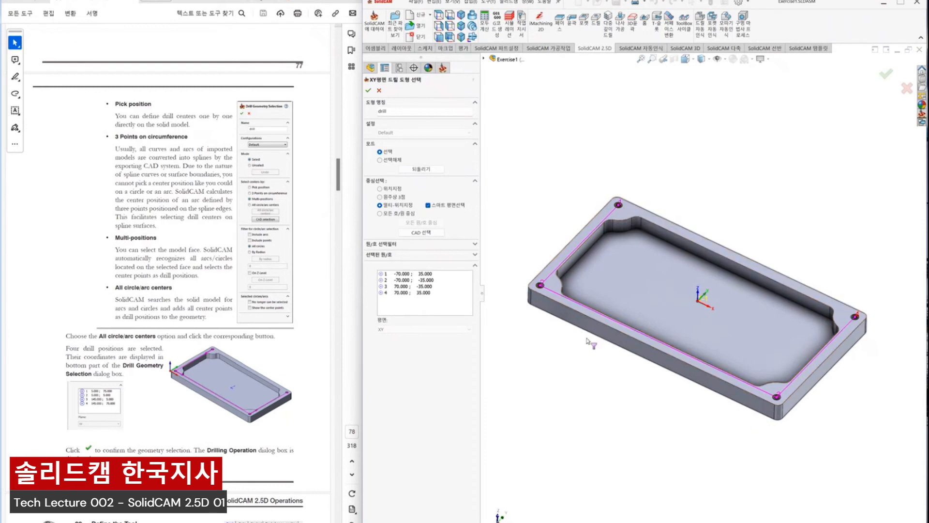
{"action": "left_click", "coordinate": [396, 244]}
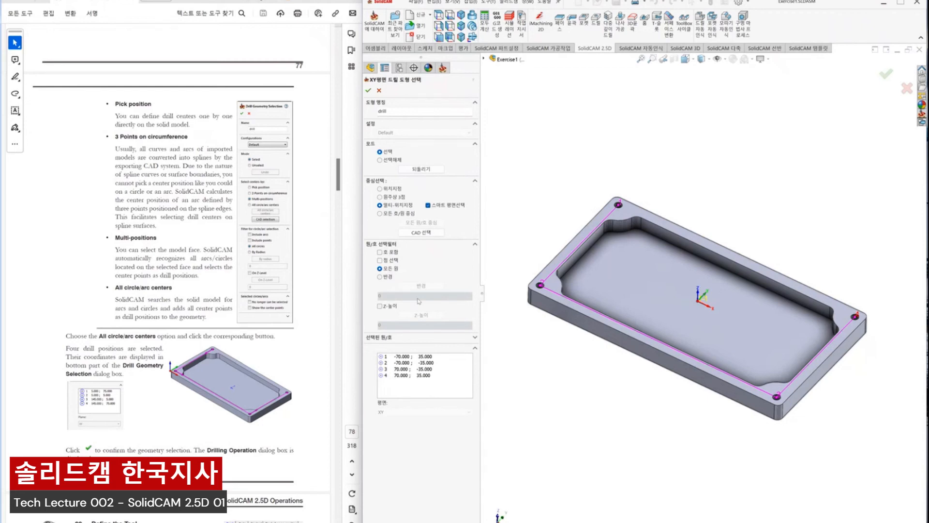
{"action": "left_click", "coordinate": [415, 338]}
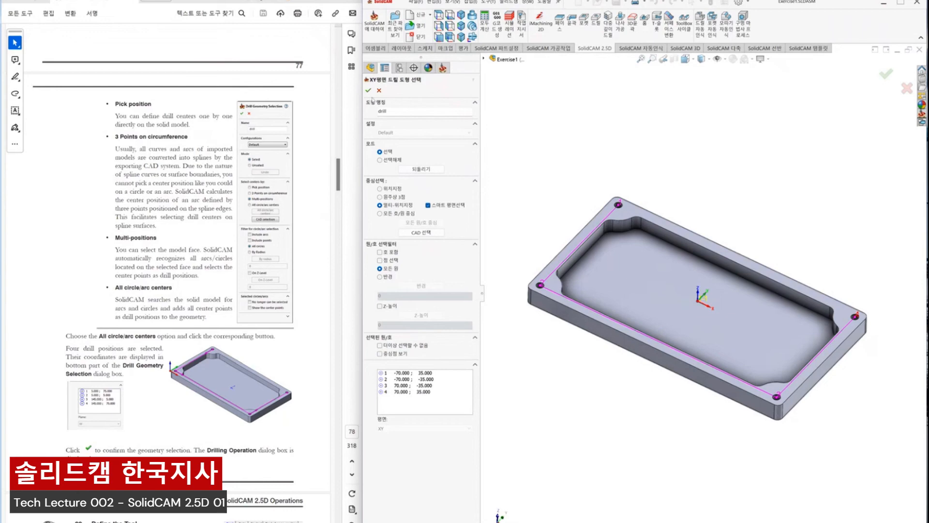
{"action": "left_click", "coordinate": [368, 91]}
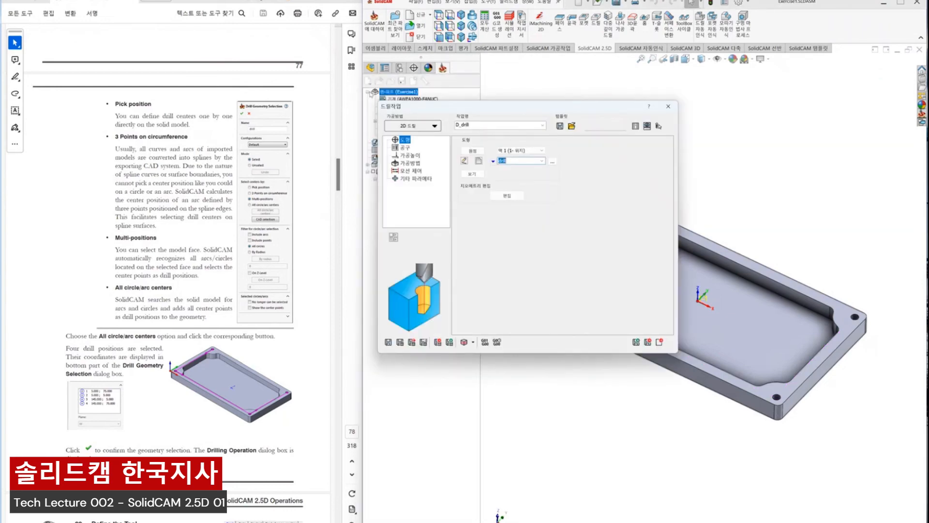
- Add a 6 mm spot drill from the drilling tools library and assign it to the D_drill operation
{"action": "scroll", "coordinate": [227, 274], "scroll_direction": "down", "scroll_amount": 6}
{"action": "left_click", "coordinate": [401, 149]}
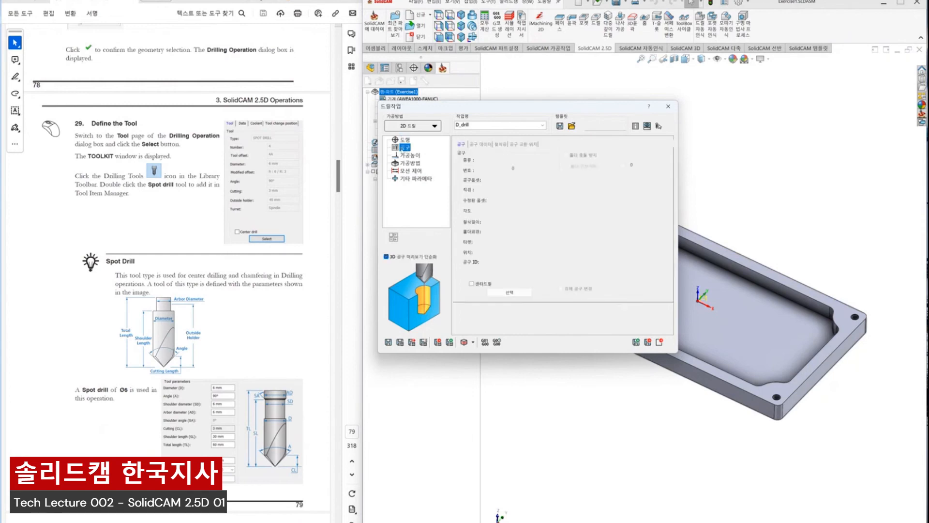
{"action": "left_click", "coordinate": [497, 292]}
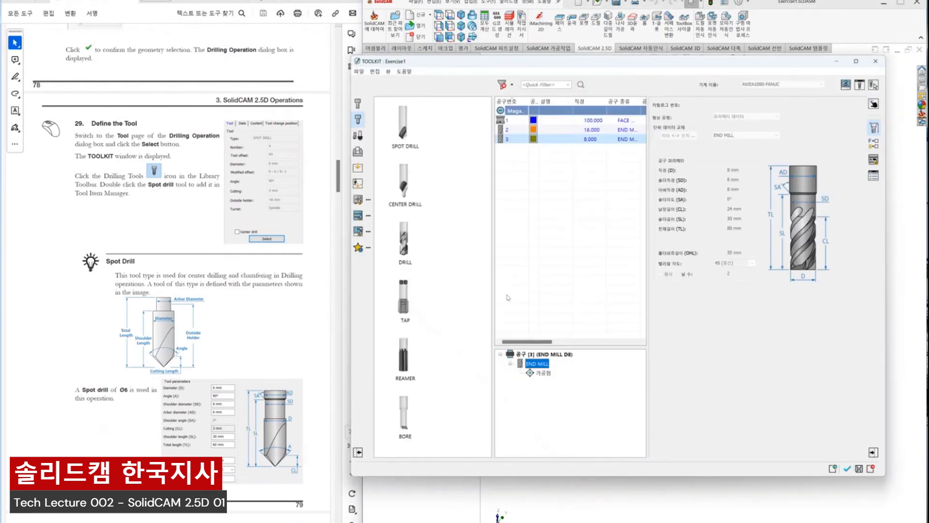
{"action": "double_click", "coordinate": [402, 124]}
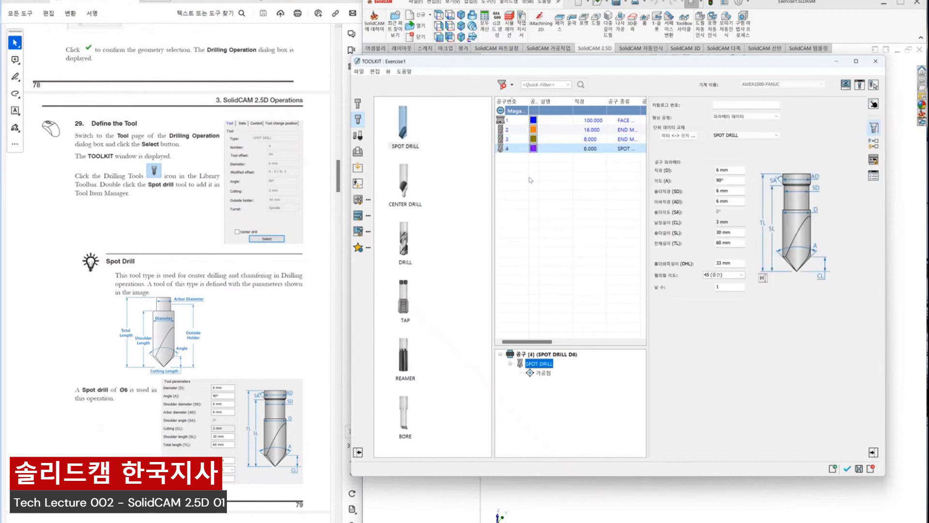
{"action": "left_click", "coordinate": [847, 469]}
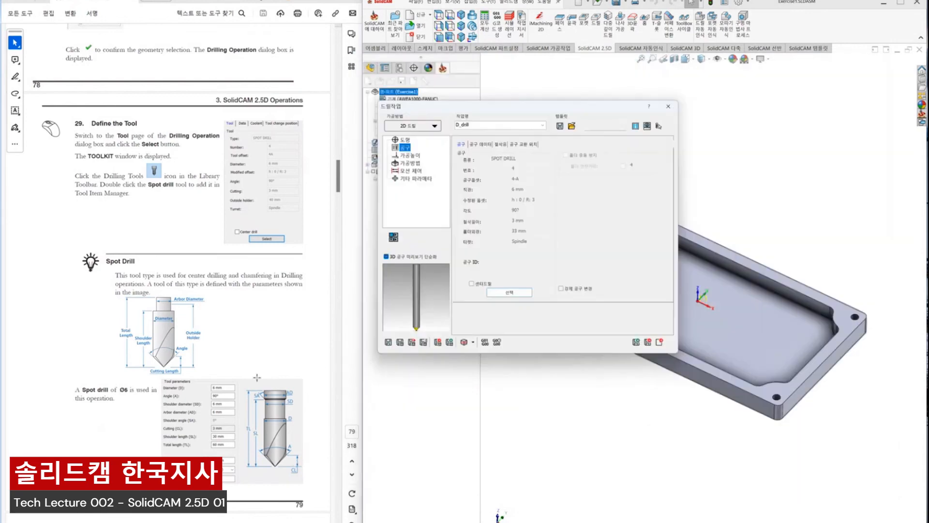
- Following the manual's depth type section, set the drilling depth type to diameter value with a value of 5
{"action": "scroll", "coordinate": [256, 377], "scroll_direction": "down", "scroll_amount": 5}
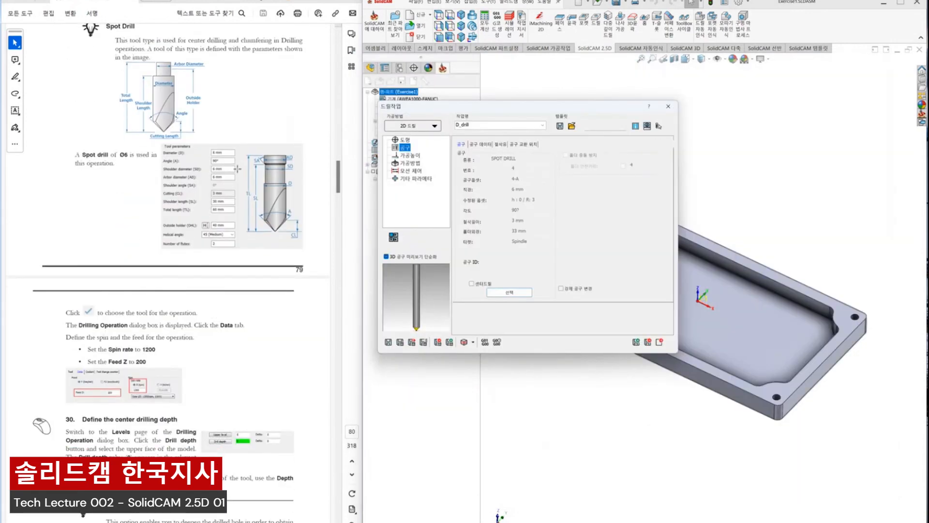
{"action": "scroll", "coordinate": [237, 168], "scroll_direction": "down", "scroll_amount": 7}
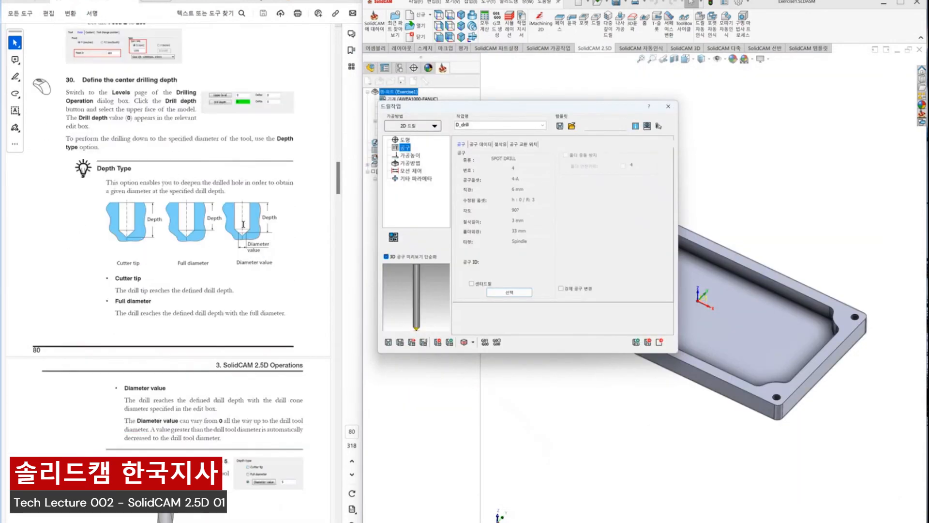
{"action": "scroll", "coordinate": [244, 224], "scroll_direction": "down", "scroll_amount": 1}
{"action": "left_click", "coordinate": [407, 155]}
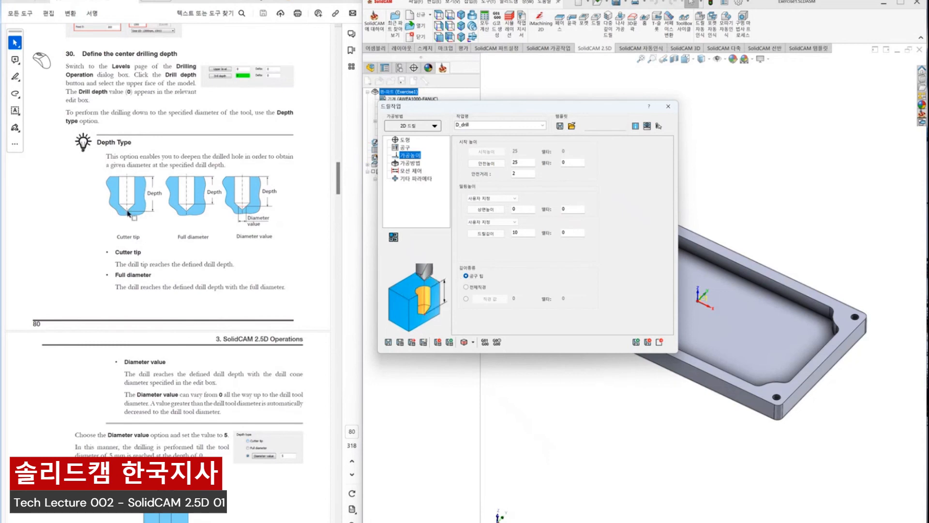
{"action": "left_click", "coordinate": [466, 287]}
{"action": "left_click", "coordinate": [466, 298]}
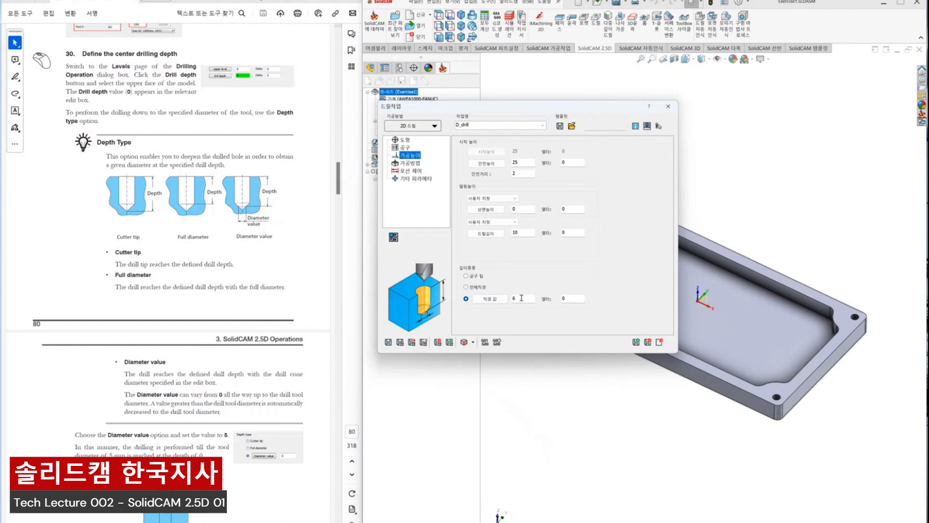
{"action": "double_click", "coordinate": [521, 298]}
{"action": "type", "text": "5"}
- Define both the upper level and the drill depth of D_drill by picking the model's upper face
{"action": "left_click_drag", "start_coordinate": [516, 110], "coordinate": [318, 138]}
{"action": "left_click", "coordinate": [324, 237]}
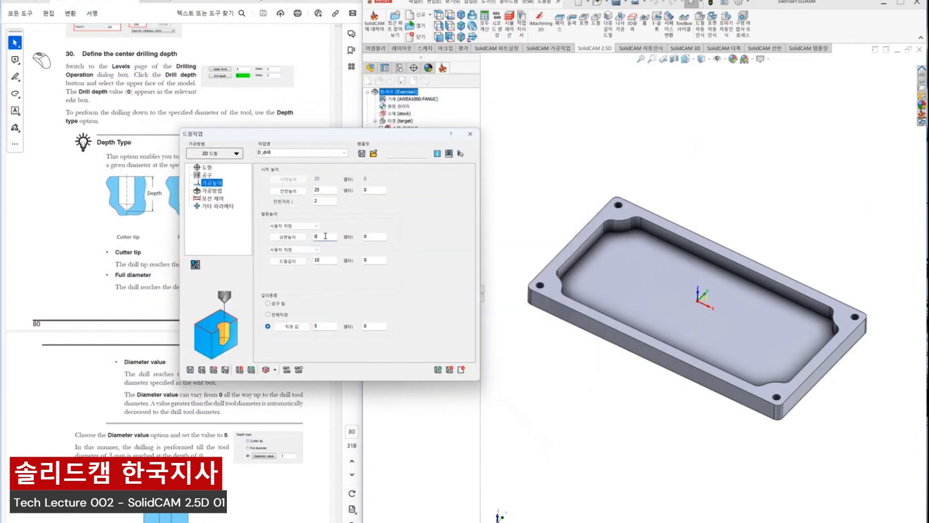
{"action": "left_click", "coordinate": [557, 291]}
{"action": "scroll", "coordinate": [525, 293], "scroll_direction": "down", "scroll_amount": 6}
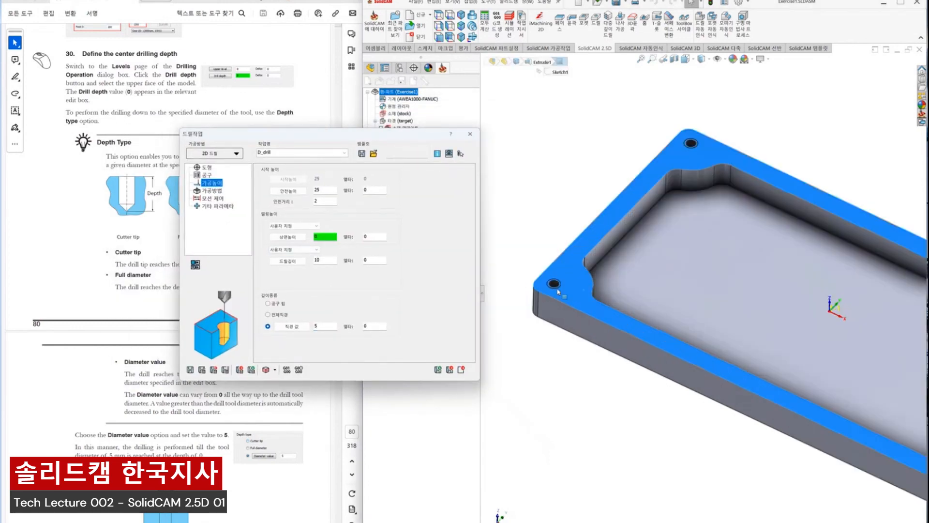
{"action": "left_click", "coordinate": [325, 260]}
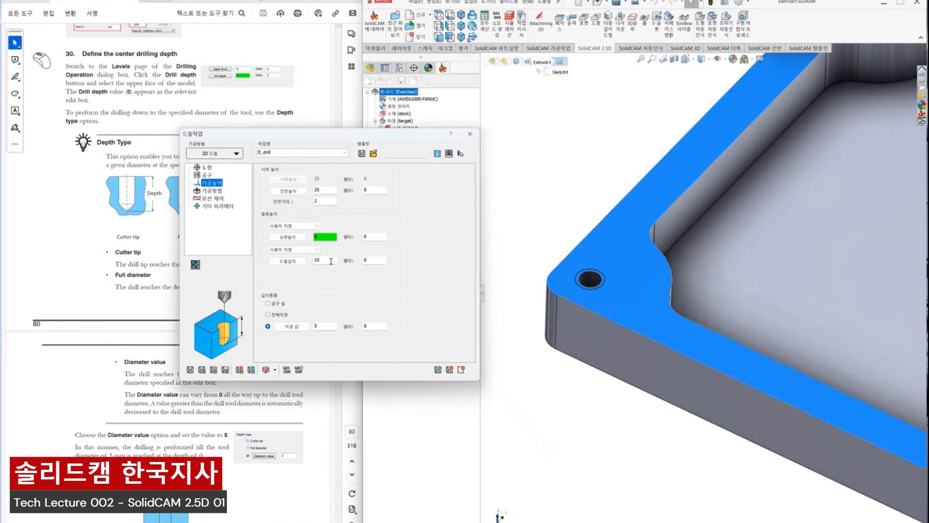
{"action": "left_click", "coordinate": [640, 305]}
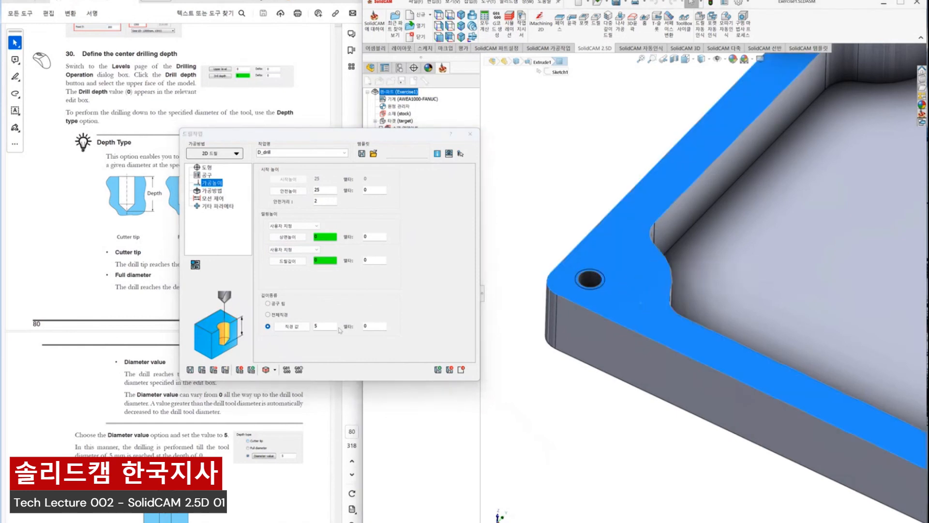
- Check the centering depth in the manual, keep the Drilling cycle for D_drill, then save and calculate the operation
{"action": "left_click", "coordinate": [325, 327]}
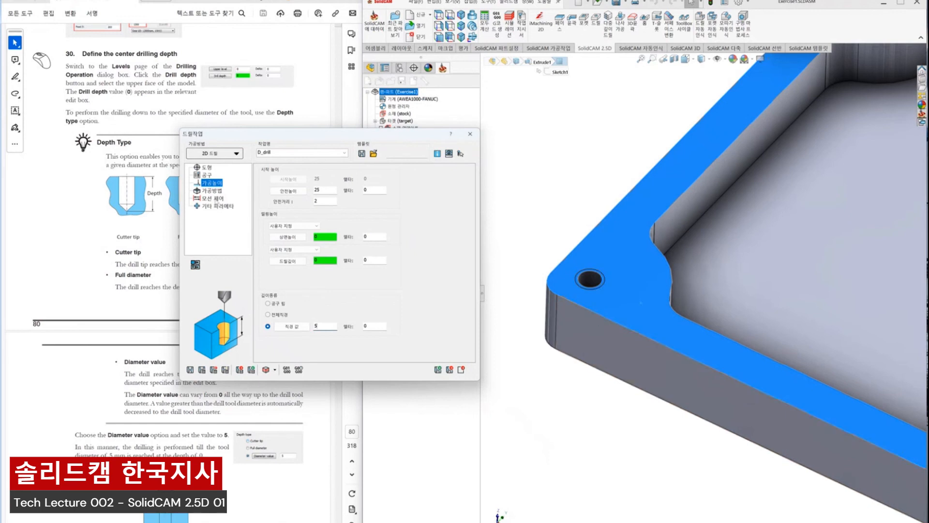
{"action": "left_click", "coordinate": [211, 190]}
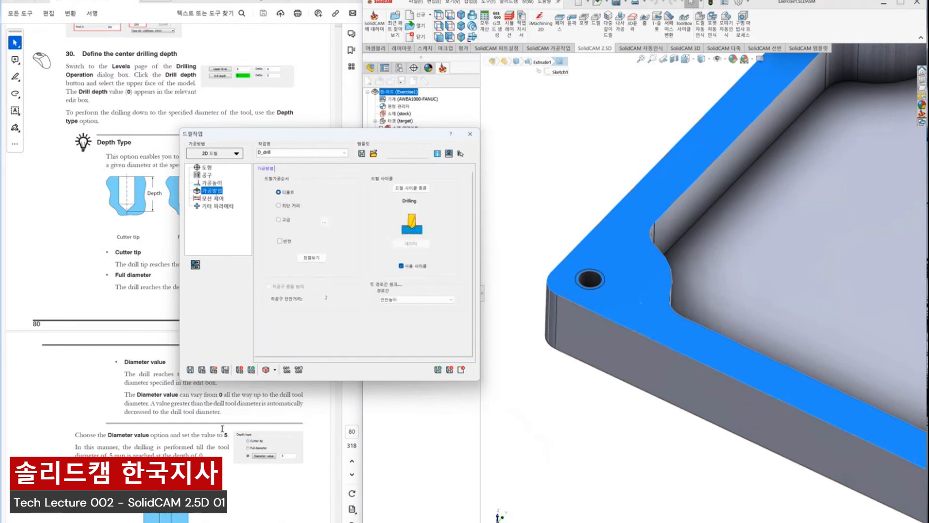
{"action": "scroll", "coordinate": [223, 428], "scroll_direction": "down", "scroll_amount": 10}
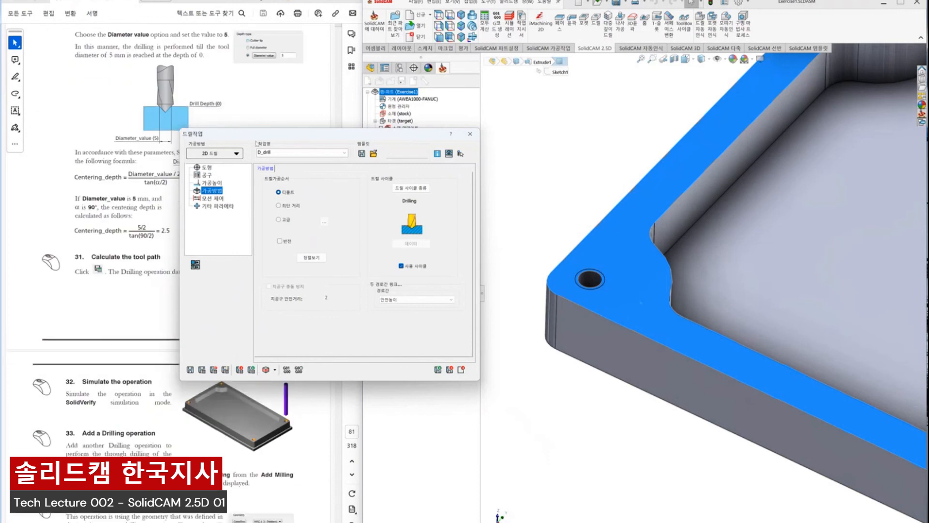
{"action": "left_click_drag", "start_coordinate": [257, 134], "coordinate": [449, 98]}
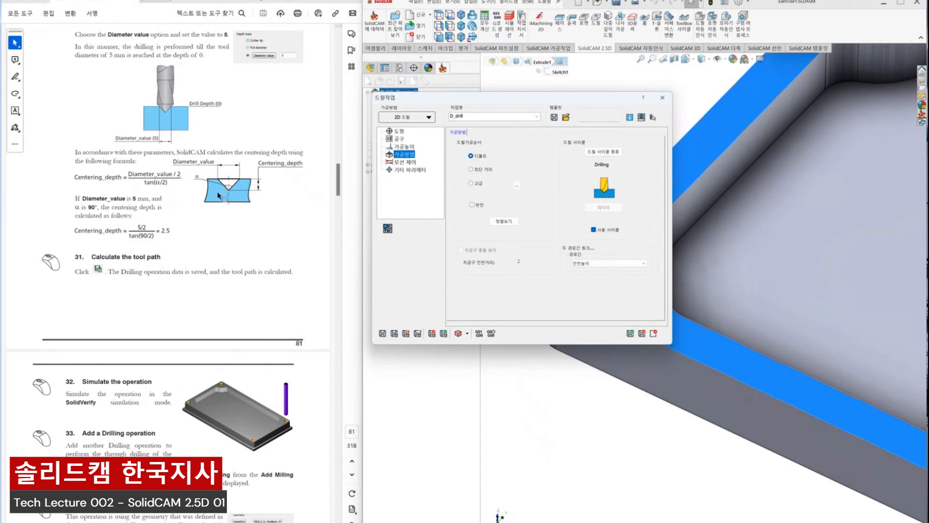
{"action": "scroll", "coordinate": [219, 195], "scroll_direction": "down", "scroll_amount": 10}
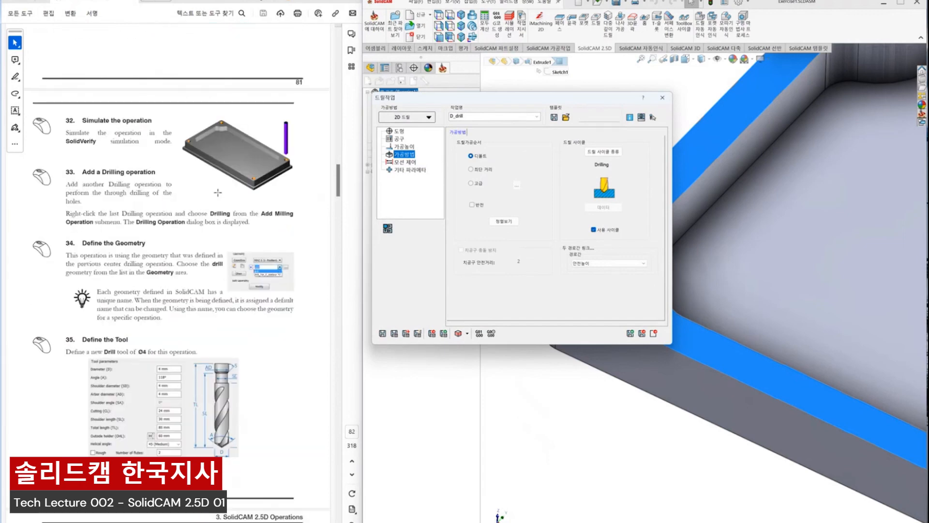
{"action": "left_click_drag", "start_coordinate": [520, 99], "coordinate": [404, 102]}
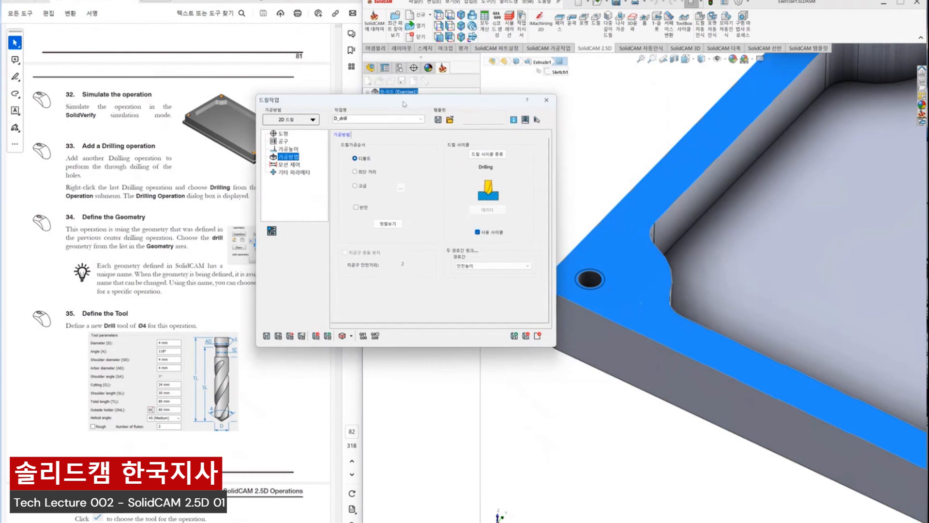
{"action": "left_click", "coordinate": [491, 153]}
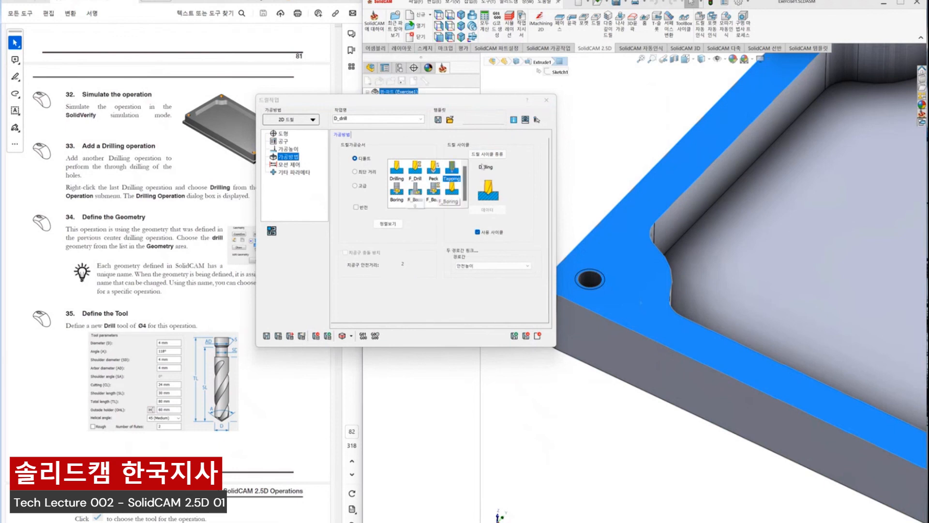
{"action": "left_click", "coordinate": [514, 163]}
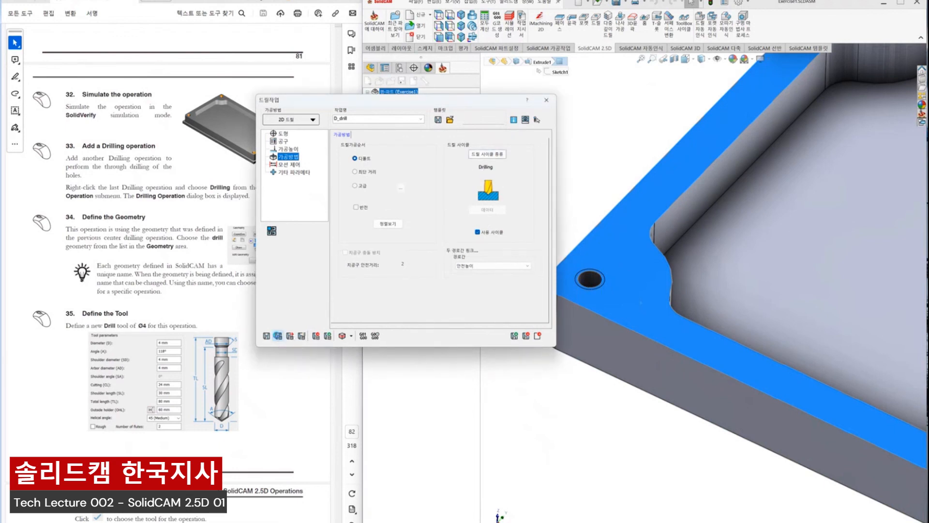
{"action": "left_click", "coordinate": [277, 335]}
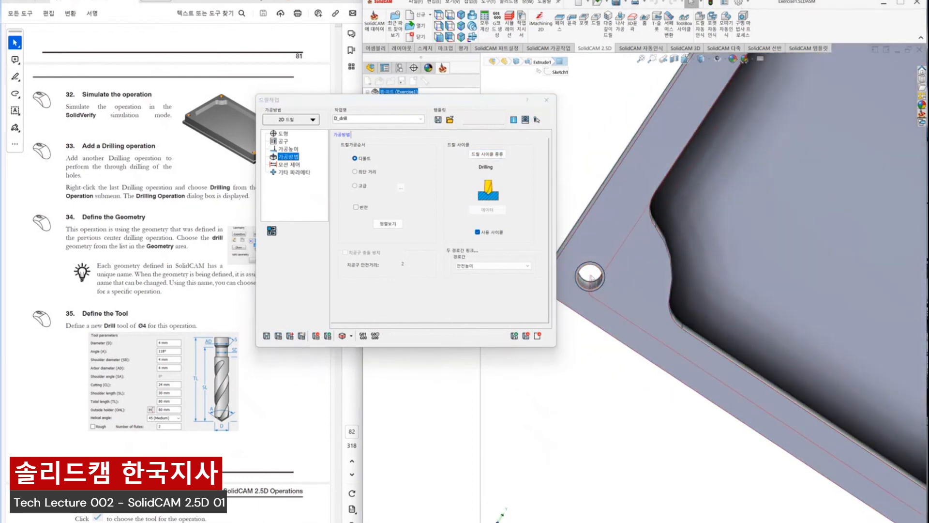
{"action": "scroll", "coordinate": [591, 277], "scroll_direction": "up", "scroll_amount": 4}
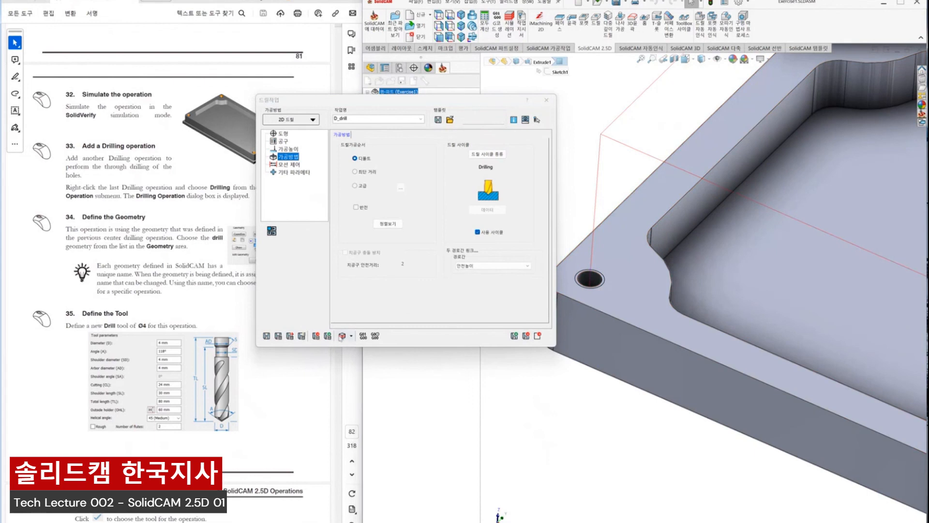
- Simulate the D_drill center drilling, inspect the corner holes and tool path up close, and close the simulation and operation
{"action": "left_click", "coordinate": [341, 335]}
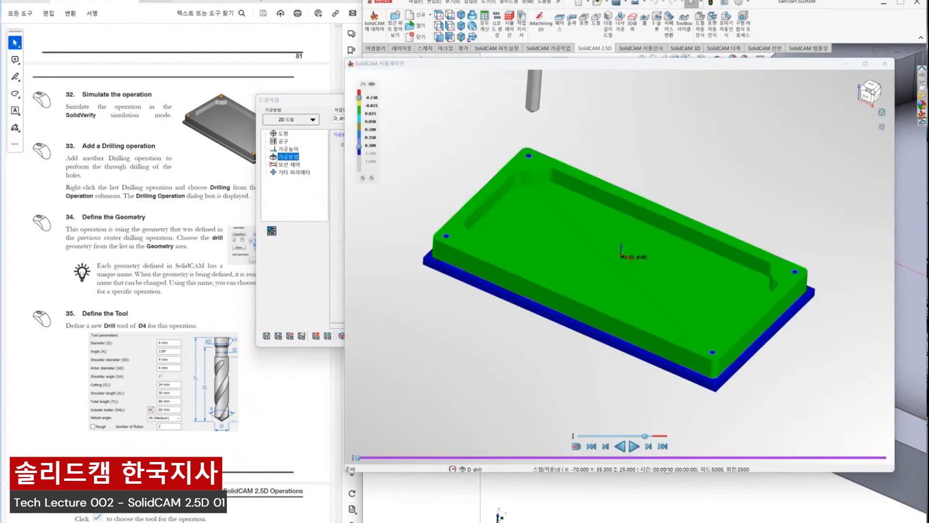
{"action": "left_click", "coordinate": [634, 446]}
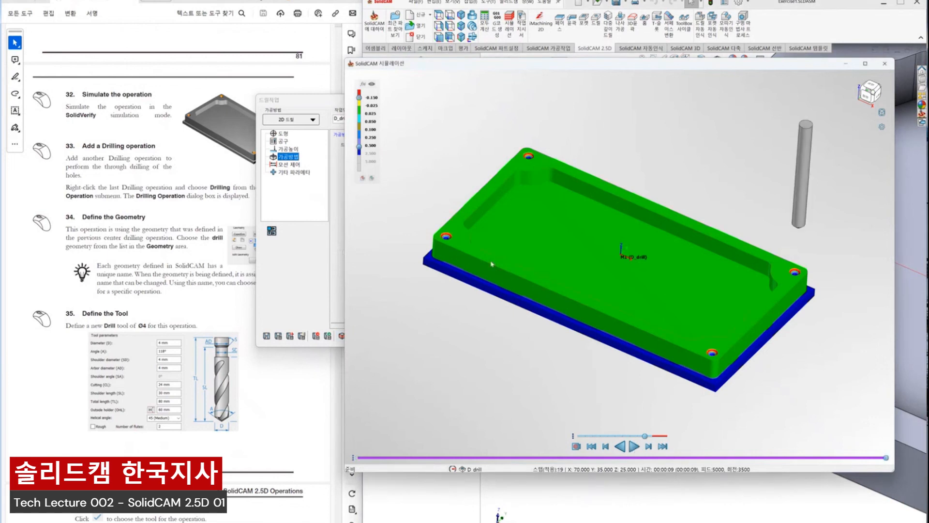
{"action": "scroll", "coordinate": [467, 250], "scroll_direction": "up", "scroll_amount": 8}
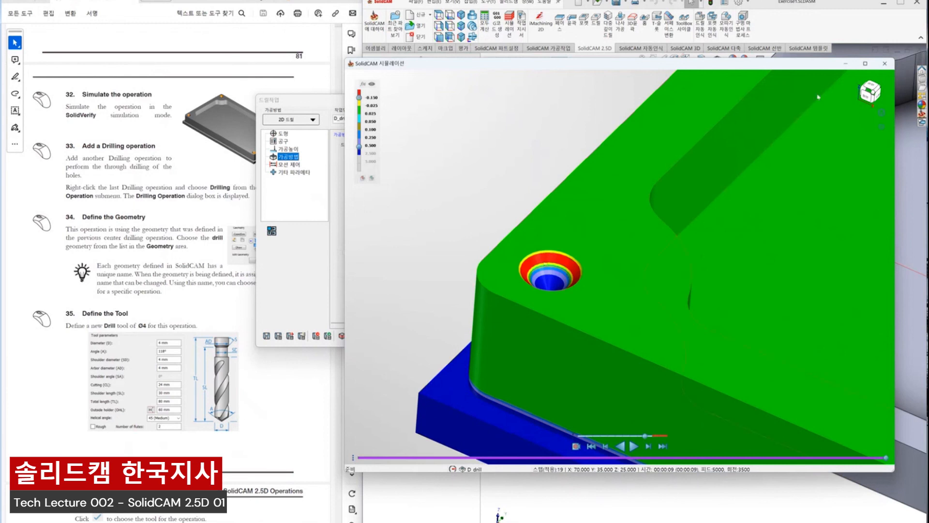
{"action": "left_click", "coordinate": [884, 63]}
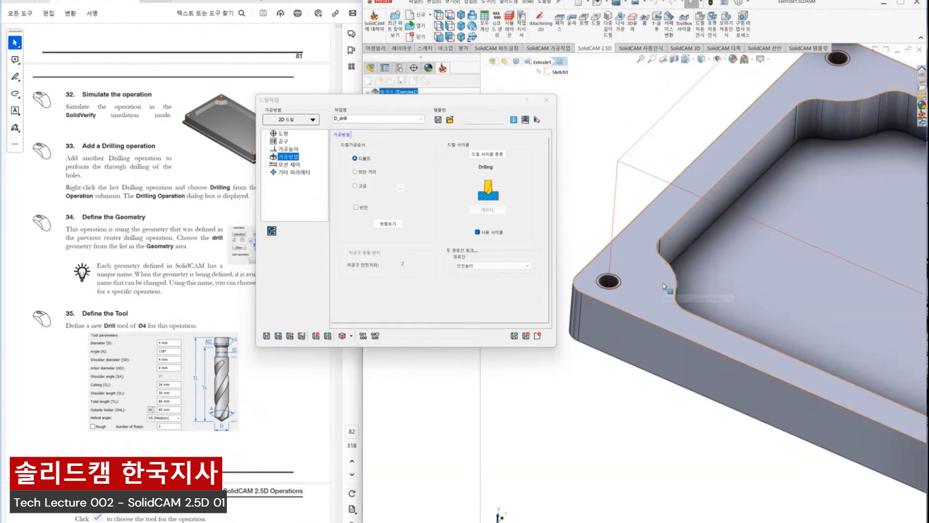
{"action": "scroll", "coordinate": [716, 299], "scroll_direction": "up", "scroll_amount": 7}
{"action": "scroll", "coordinate": [813, 313], "scroll_direction": "down", "scroll_amount": 6}
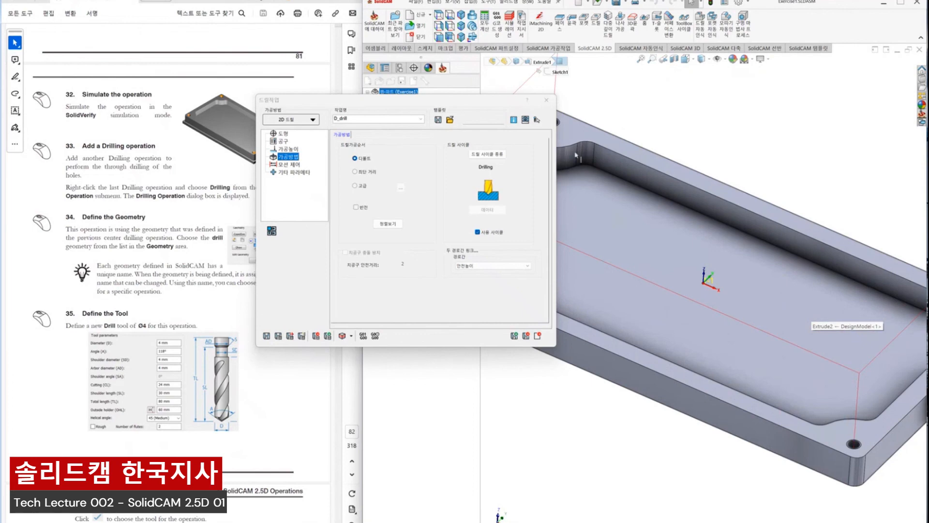
{"action": "left_click", "coordinate": [547, 100]}
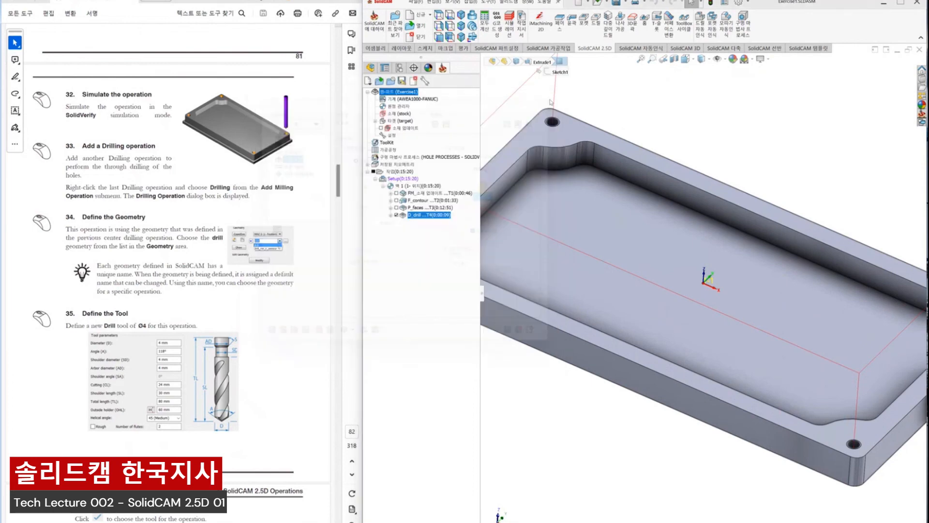
- Duplicate the D_drill operation for the through drilling of the corner holes, keeping the existing drill geometry
{"action": "scroll", "coordinate": [261, 335], "scroll_direction": "down", "scroll_amount": 3}
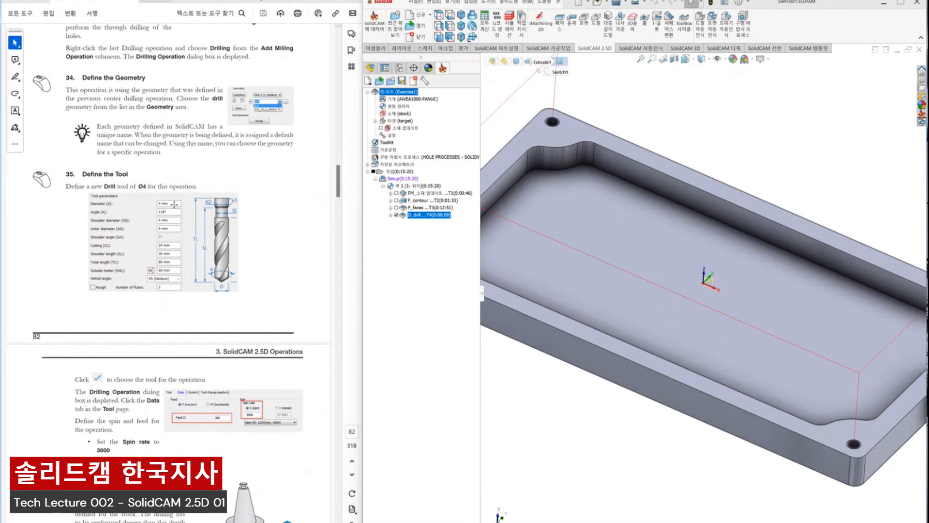
{"action": "scroll", "coordinate": [194, 242], "scroll_direction": "down", "scroll_amount": 1}
{"action": "scroll", "coordinate": [672, 260], "scroll_direction": "up", "scroll_amount": 2}
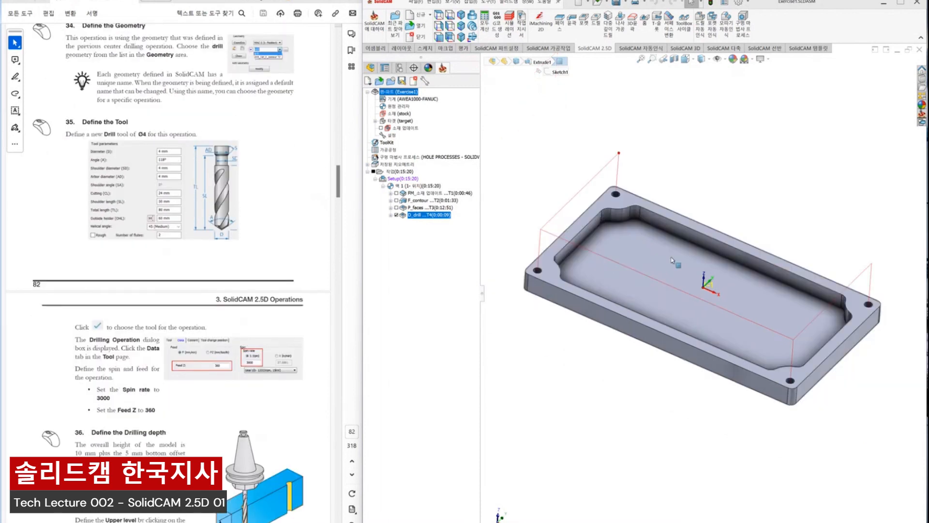
{"action": "middle_click_drag", "start_coordinate": [671, 261], "coordinate": [647, 260]}
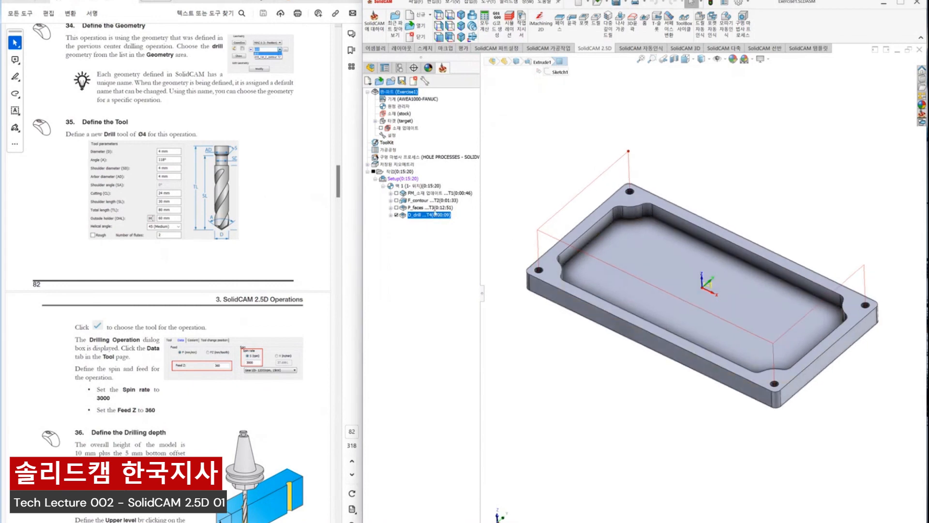
{"action": "double_click", "coordinate": [434, 213]}
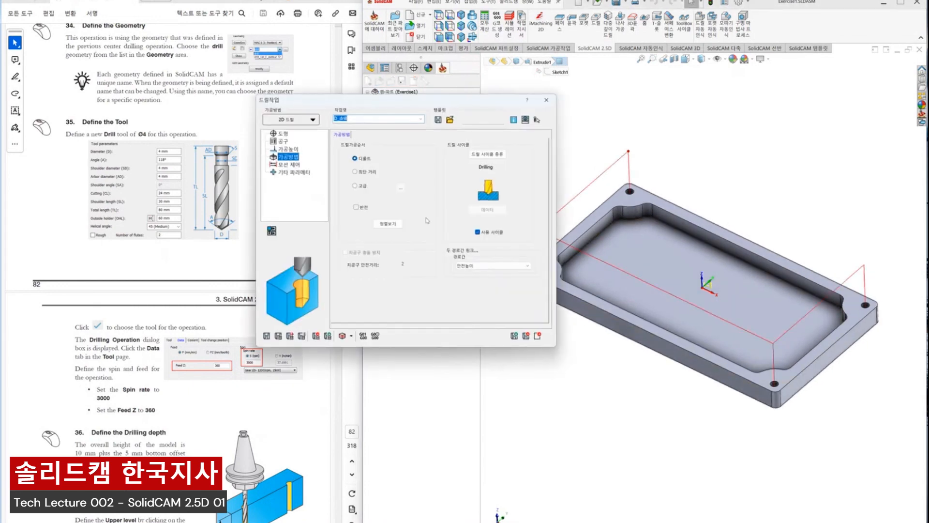
{"action": "left_click", "coordinate": [515, 336]}
{"action": "left_click_drag", "start_coordinate": [392, 107], "coordinate": [618, 114]}
{"action": "left_click", "coordinate": [418, 221]}
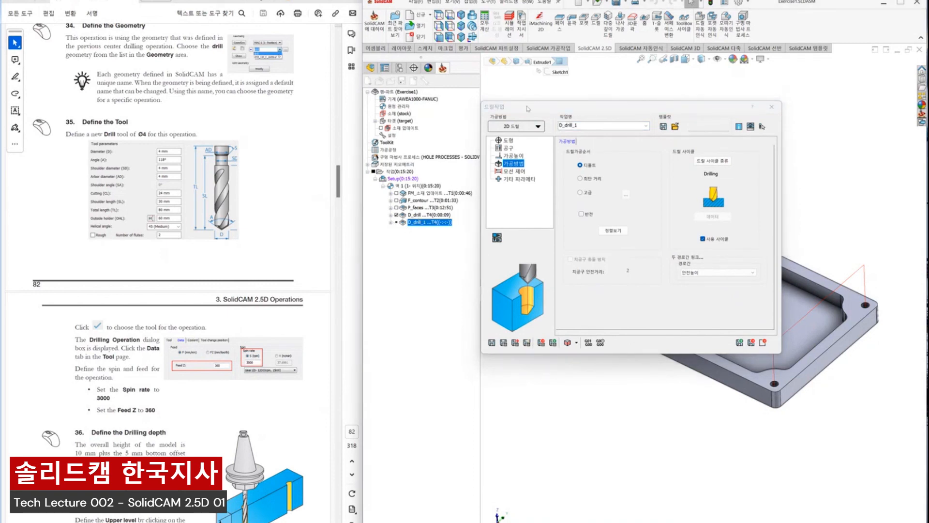
{"action": "left_click_drag", "start_coordinate": [527, 110], "coordinate": [344, 111]}
{"action": "left_click", "coordinate": [324, 141]}
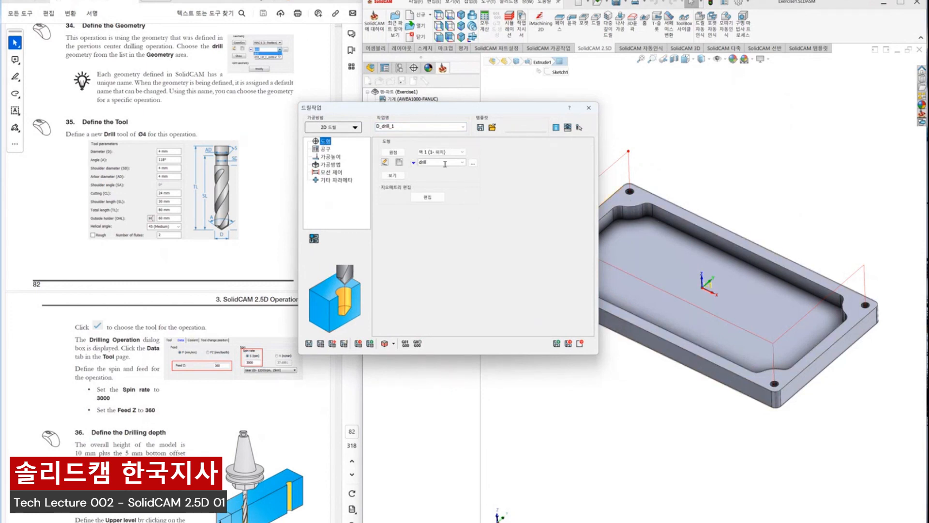
- Add a new DRILL tool with a 4 mm diameter and assign it to the D_drill_1 operation
{"action": "left_click", "coordinate": [325, 148]}
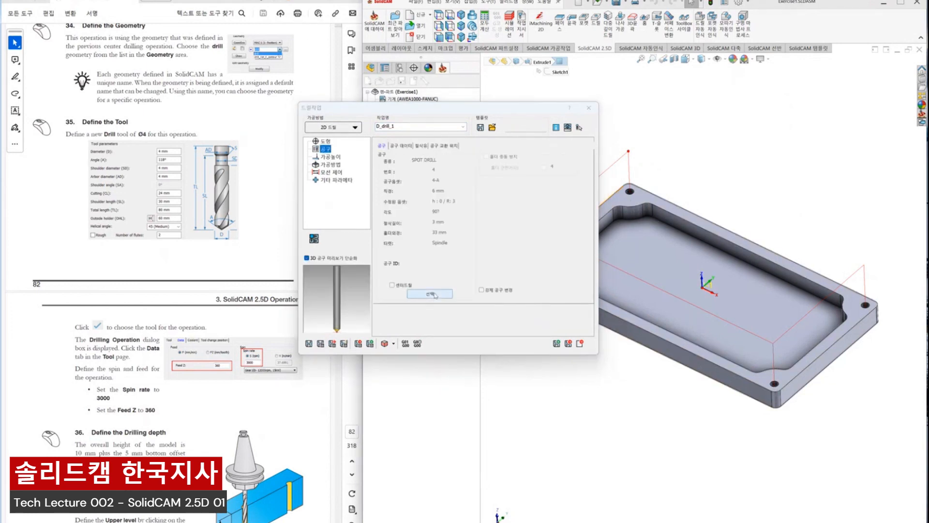
{"action": "left_click", "coordinate": [430, 293]}
{"action": "left_click_drag", "start_coordinate": [403, 238], "coordinate": [536, 242]}
{"action": "left_click", "coordinate": [753, 170]}
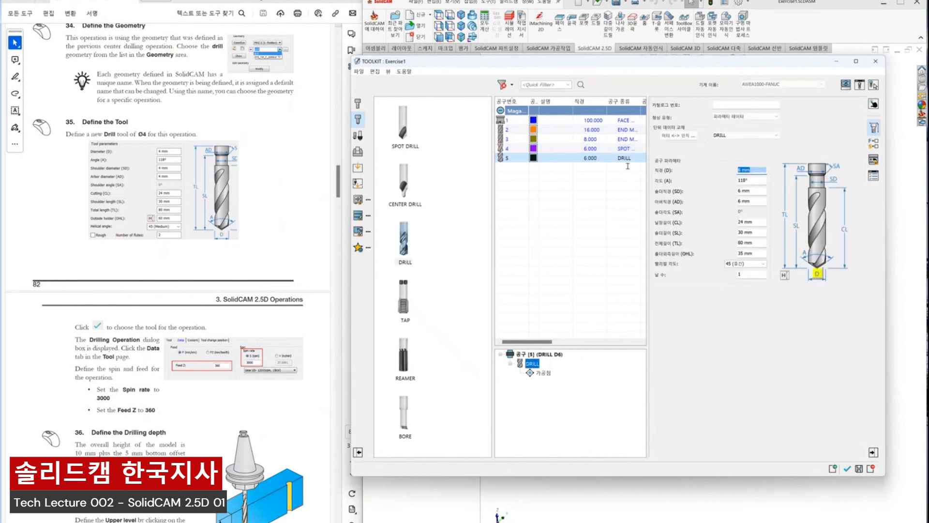
{"action": "type", "text": "4"}
{"action": "left_click", "coordinate": [748, 193]}
{"action": "left_click", "coordinate": [756, 200]}
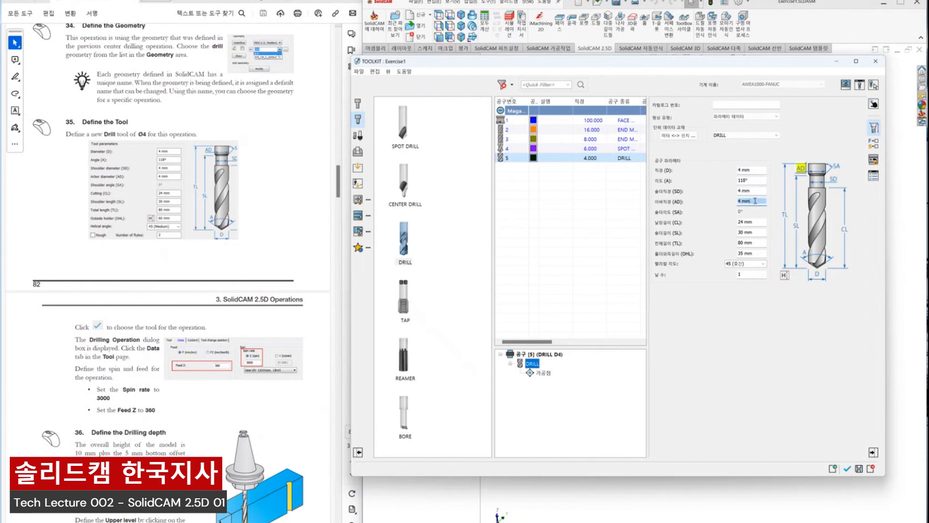
{"action": "scroll", "coordinate": [169, 391], "scroll_direction": "down", "scroll_amount": 5}
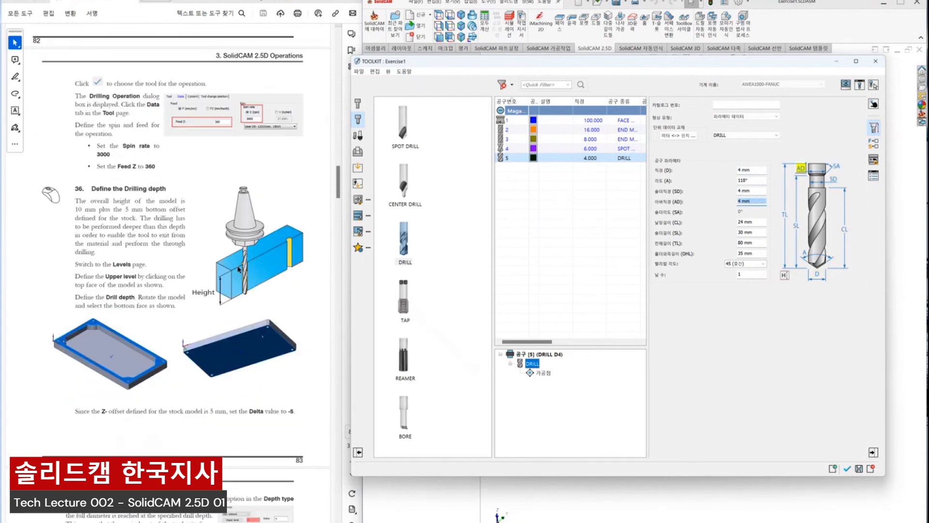
{"action": "scroll", "coordinate": [238, 269], "scroll_direction": "down", "scroll_amount": 1}
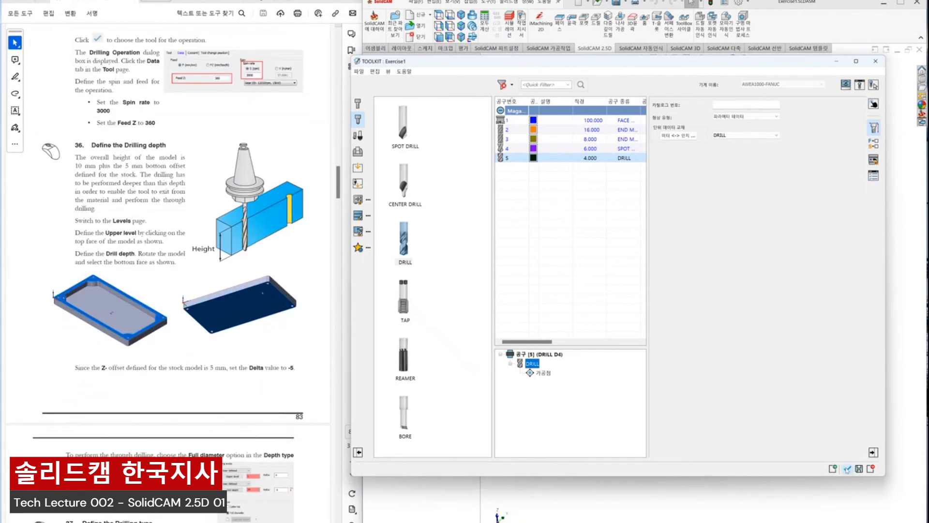
{"action": "left_click", "coordinate": [847, 468]}
- Set D_drill_1's depth type to cutter tip and define its drill depth by picking the model's bottom face
{"action": "scroll", "coordinate": [222, 270], "scroll_direction": "down", "scroll_amount": 2}
{"action": "scroll", "coordinate": [222, 269], "scroll_direction": "down", "scroll_amount": 3}
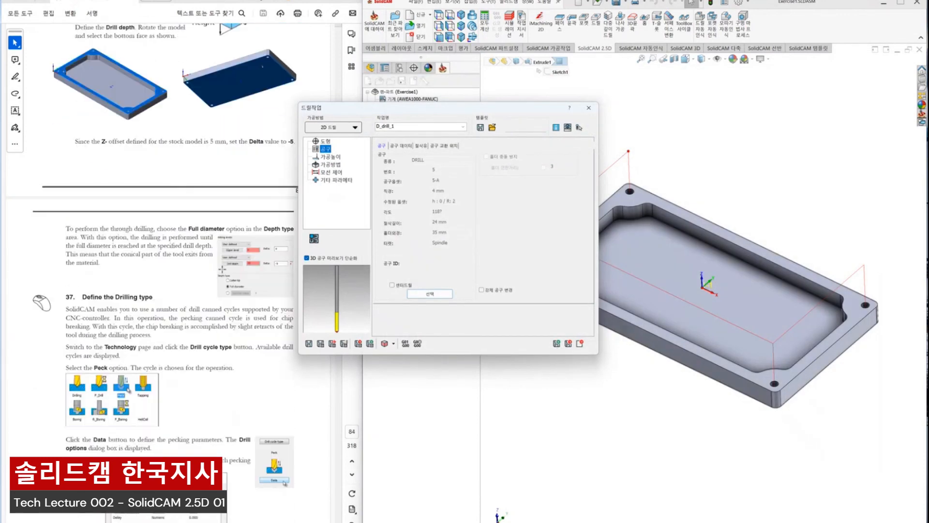
{"action": "left_click", "coordinate": [330, 157]}
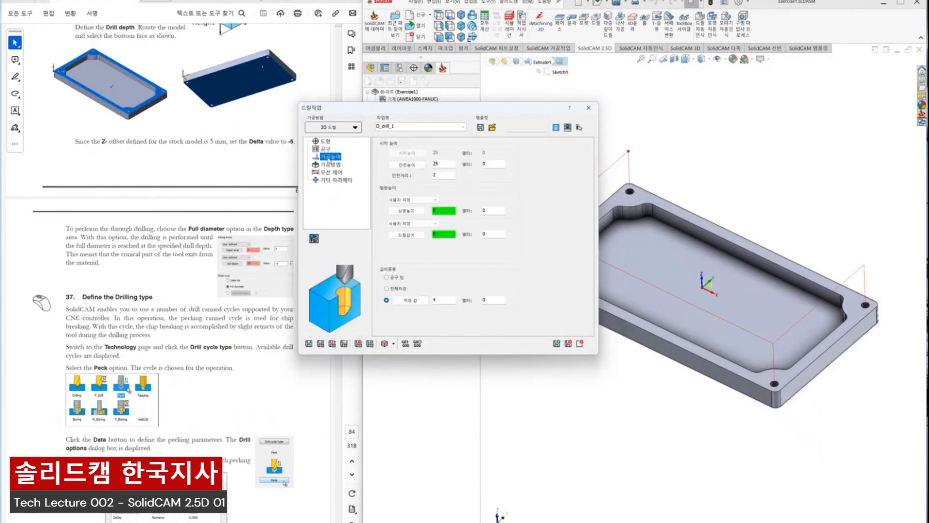
{"action": "left_click_drag", "start_coordinate": [405, 110], "coordinate": [363, 103]}
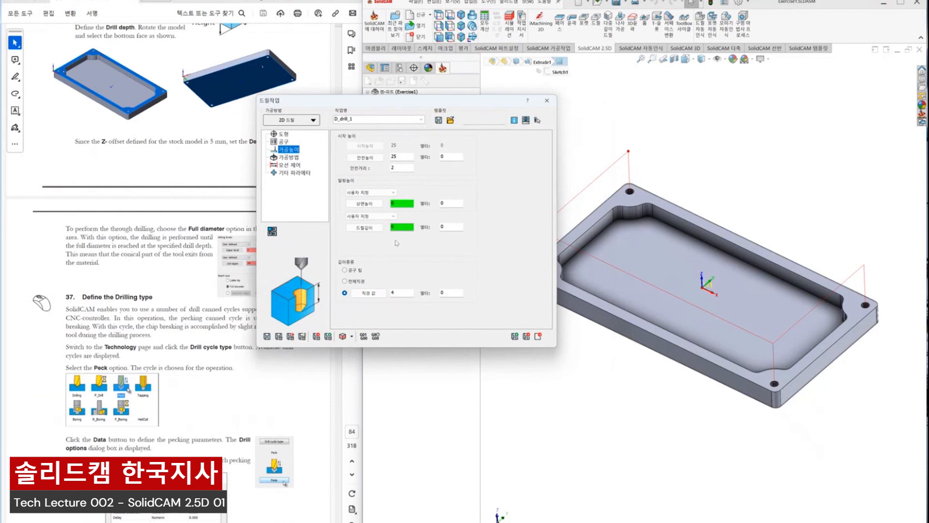
{"action": "left_click", "coordinate": [344, 270]}
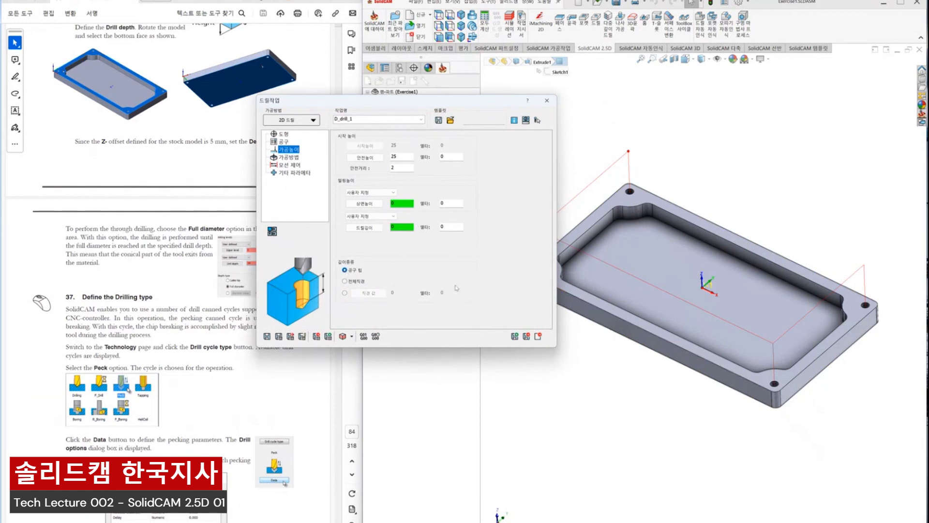
{"action": "left_click", "coordinate": [409, 227]}
{"action": "middle_click_drag", "start_coordinate": [600, 339], "coordinate": [614, 390]}
{"action": "left_click", "coordinate": [623, 302]}
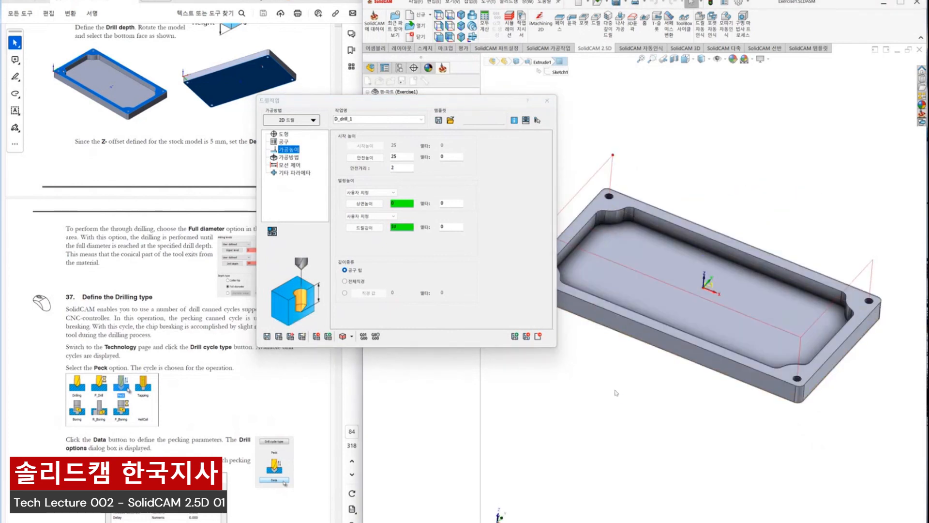
- Check the drilling depth instructions in the manual and set the delta of D_drill_1's drill depth to -2
{"action": "left_click_drag", "start_coordinate": [361, 105], "coordinate": [458, 108]}
{"action": "scroll", "coordinate": [256, 161], "scroll_direction": "down", "scroll_amount": 3}
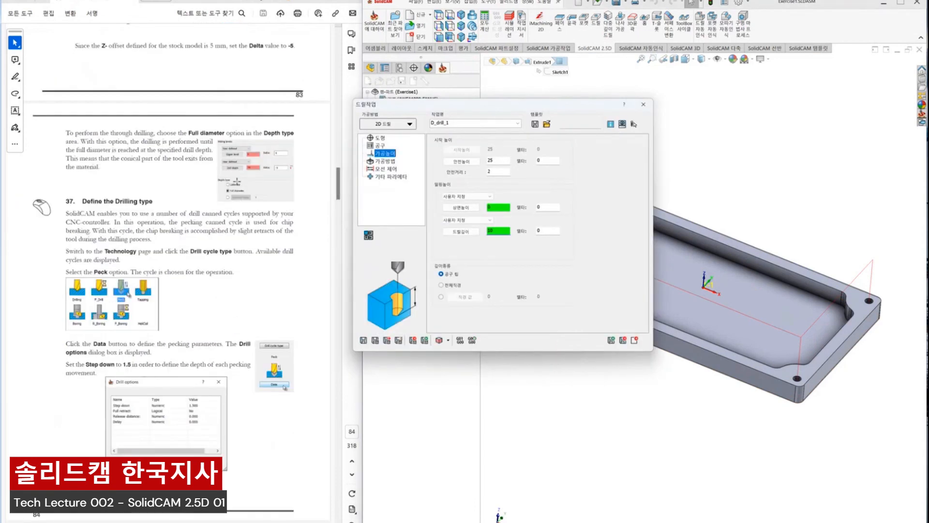
{"action": "scroll", "coordinate": [249, 177], "scroll_direction": "up", "scroll_amount": 8}
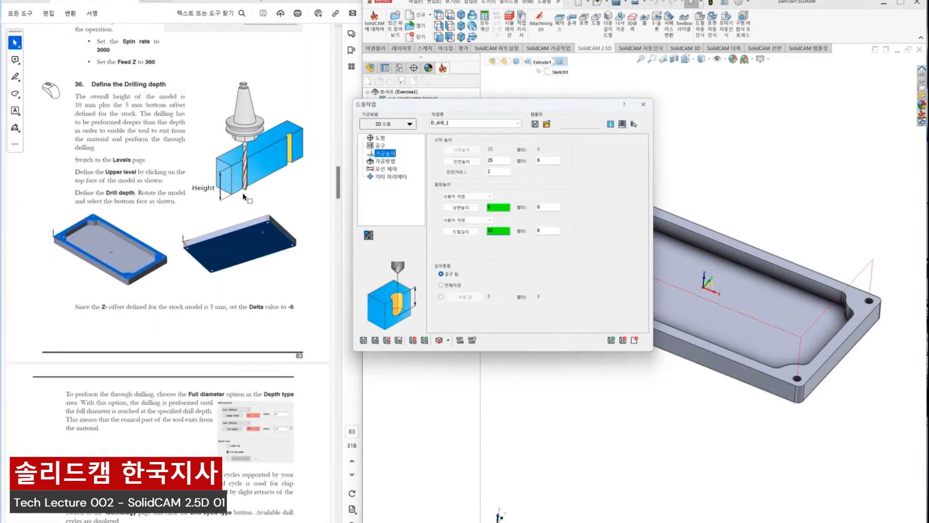
{"action": "scroll", "coordinate": [243, 196], "scroll_direction": "up", "scroll_amount": 3}
{"action": "scroll", "coordinate": [243, 196], "scroll_direction": "down", "scroll_amount": 10}
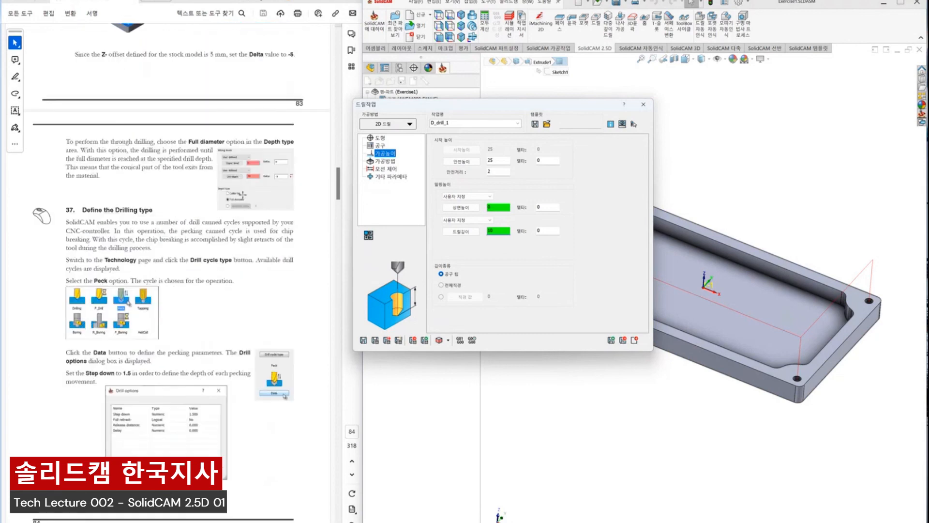
{"action": "left_click", "coordinate": [547, 231]}
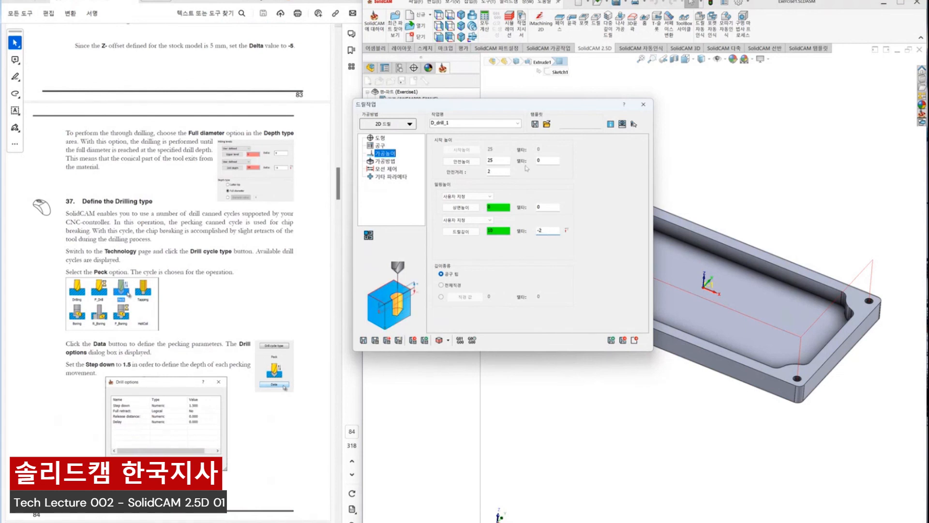
- Choose the Peck drill cycle for D_drill_1 and set its step down to 1.5
{"action": "left_click_drag", "start_coordinate": [499, 109], "coordinate": [458, 116]}
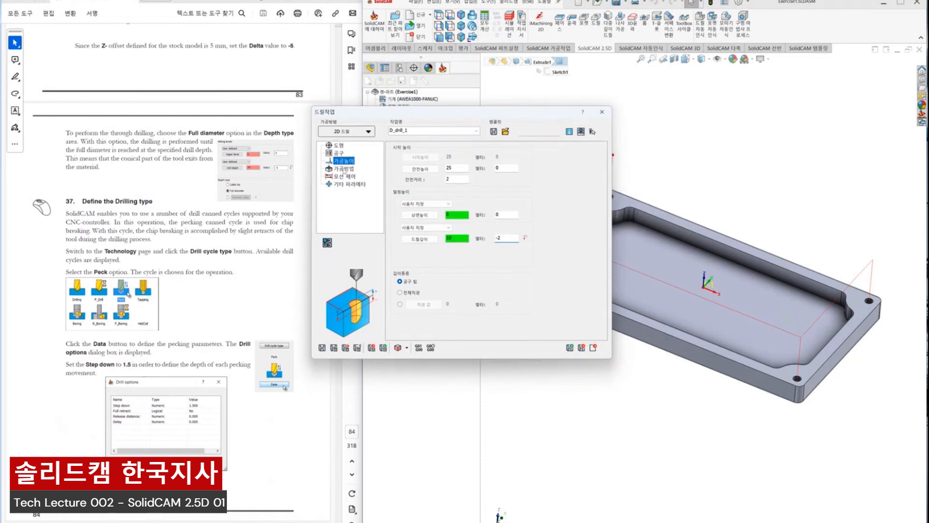
{"action": "left_click", "coordinate": [344, 168]}
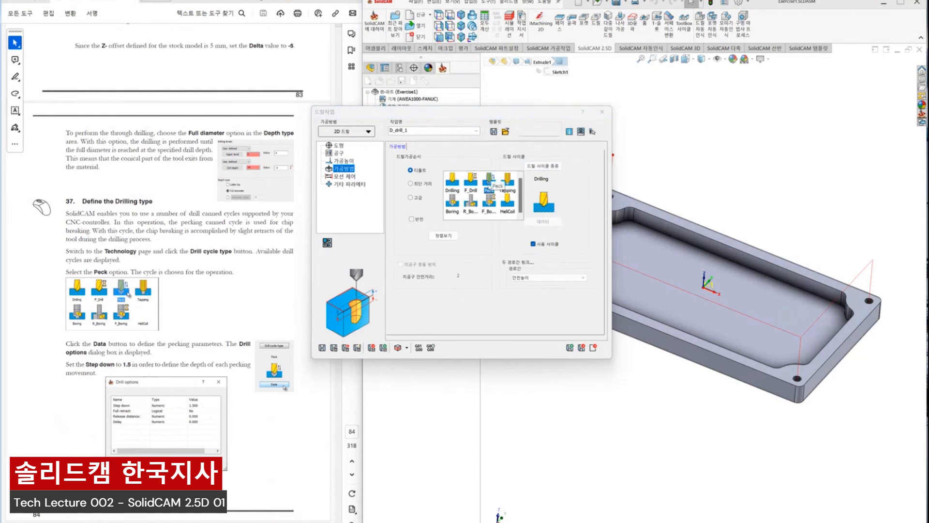
{"action": "left_click", "coordinate": [489, 182]}
{"action": "left_click", "coordinate": [543, 222]}
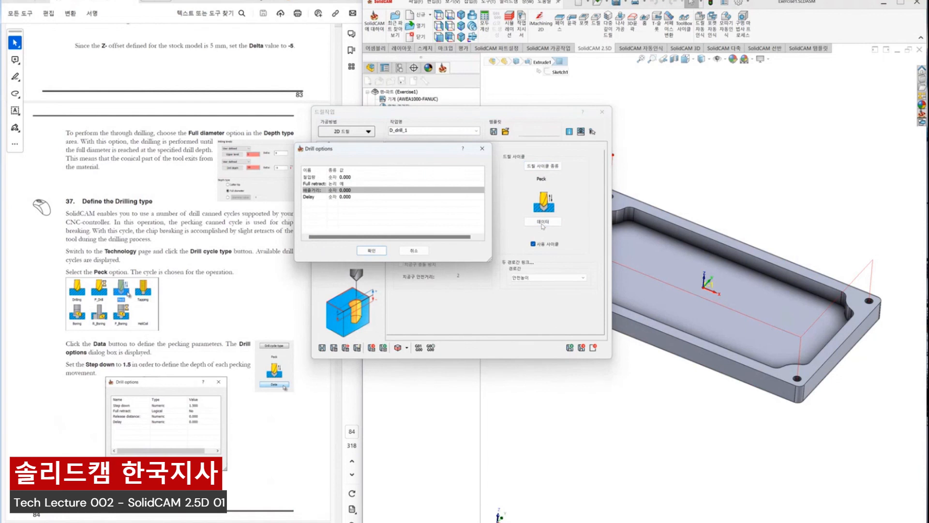
{"action": "double_click", "coordinate": [359, 177]}
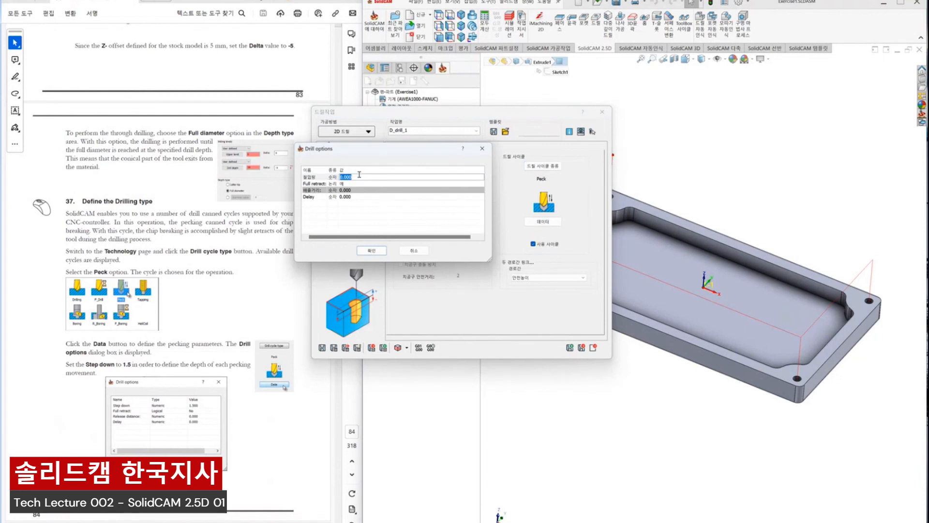
{"action": "type", "text": "1"}
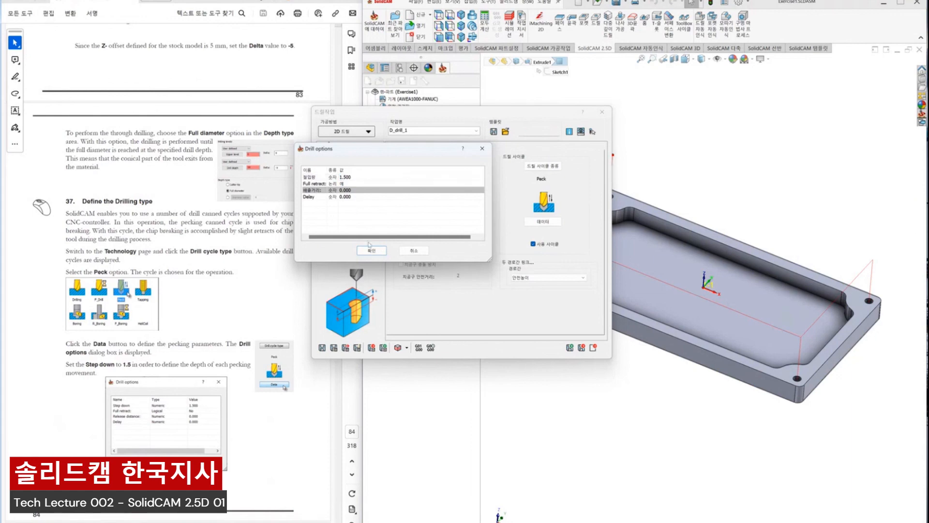
{"action": "left_click", "coordinate": [374, 251]}
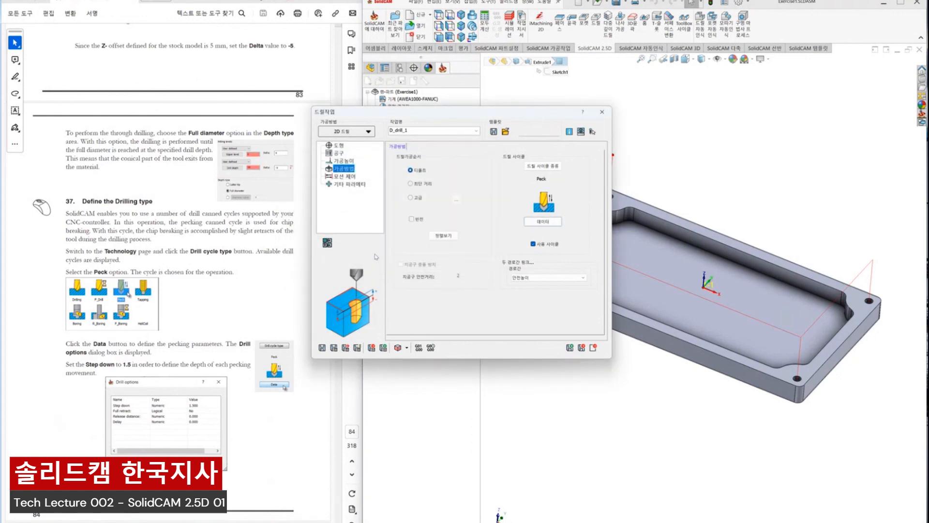
- Simulate the D_drill_1 through drilling, inspect a drilled corner hole up close, and close the simulation and operation
{"action": "scroll", "coordinate": [170, 346], "scroll_direction": "down", "scroll_amount": 8}
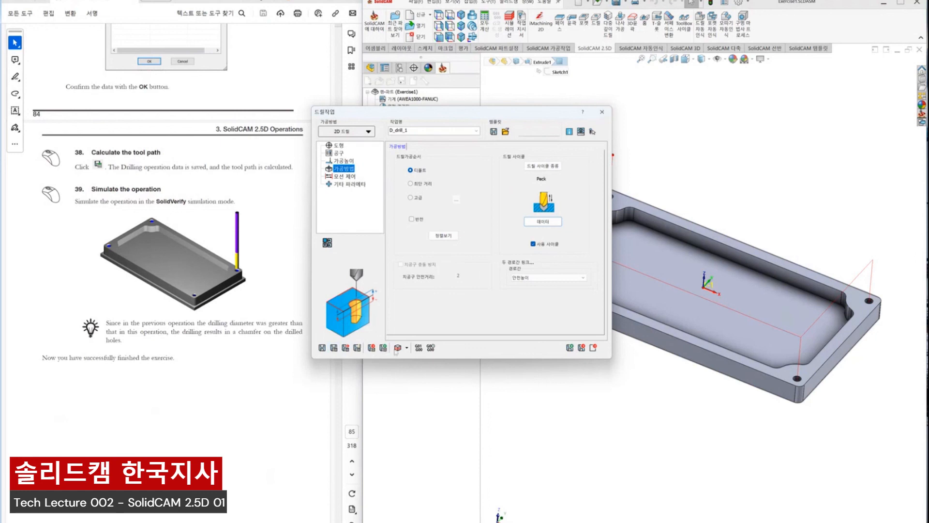
{"action": "left_click", "coordinate": [397, 349]}
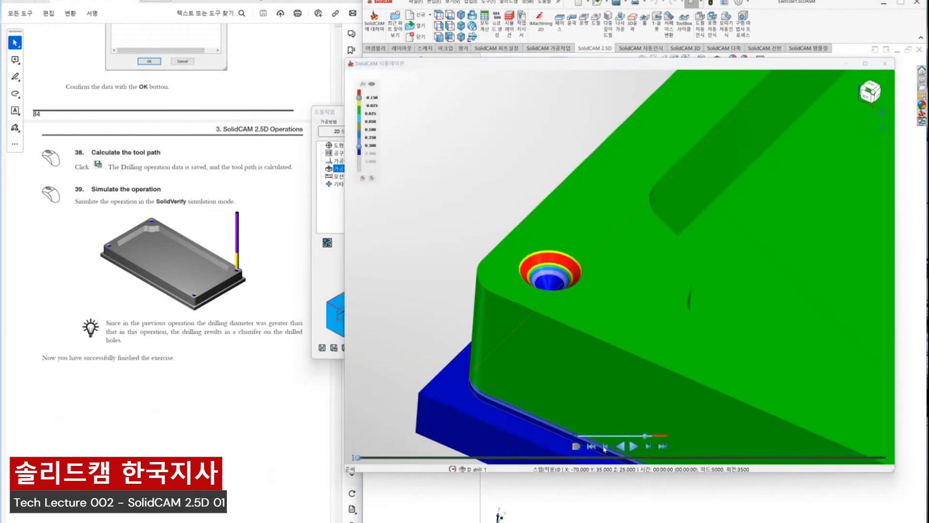
{"action": "left_click", "coordinate": [633, 446]}
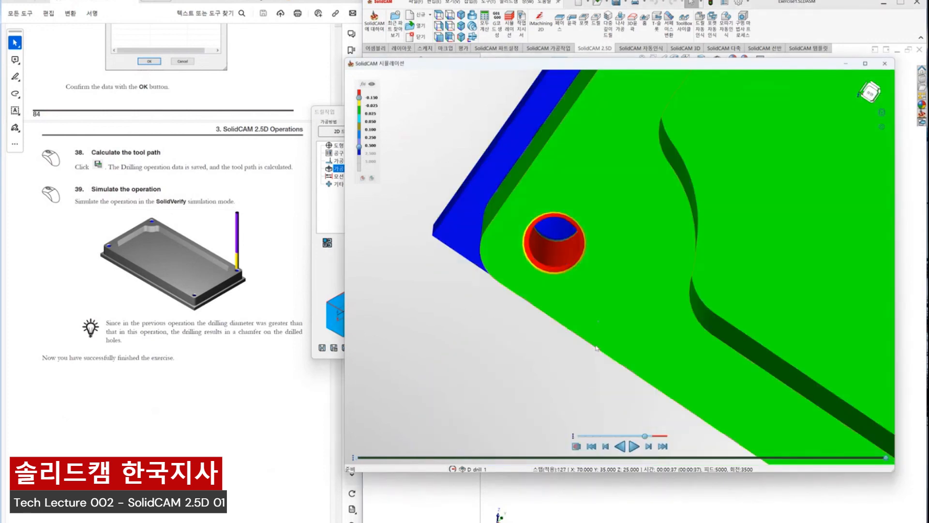
{"action": "middle_click_drag", "start_coordinate": [596, 347], "coordinate": [595, 324]}
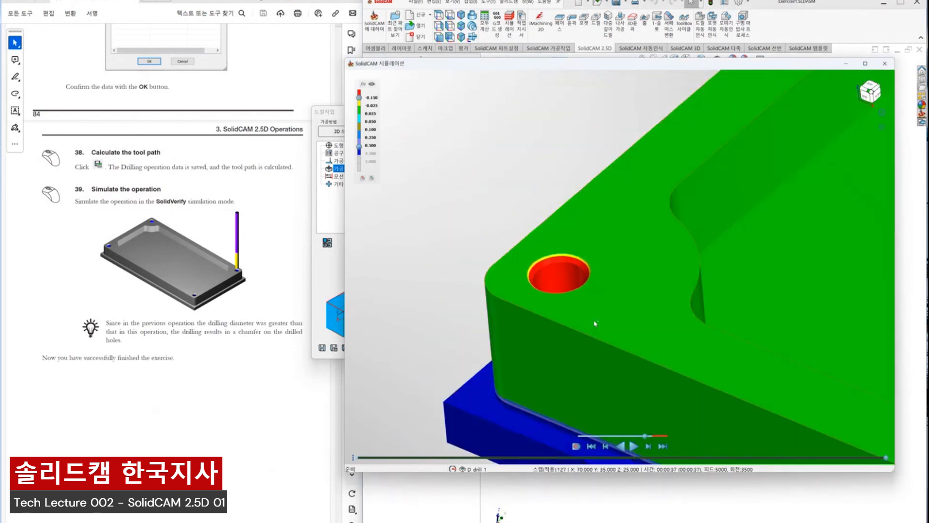
{"action": "left_click", "coordinate": [884, 64]}
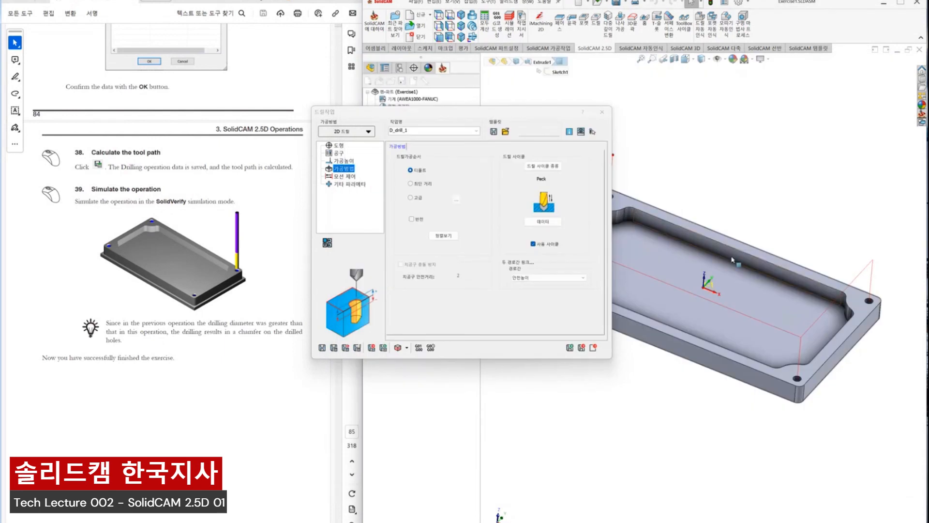
{"action": "left_click", "coordinate": [602, 113]}
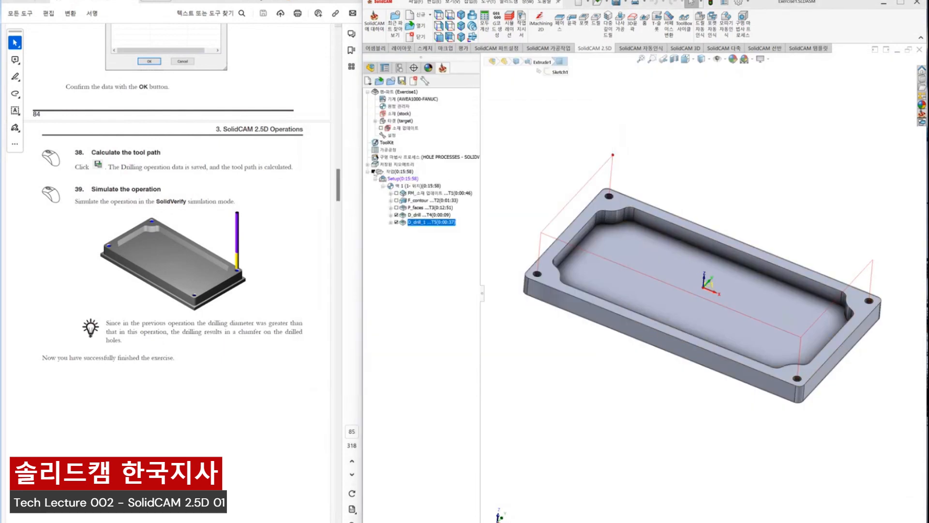
- Hide all operations' tool paths, simulate the whole machining sequence, and inspect the finished part in deviation colours before closing the simulation
{"action": "left_click", "coordinate": [374, 171]}
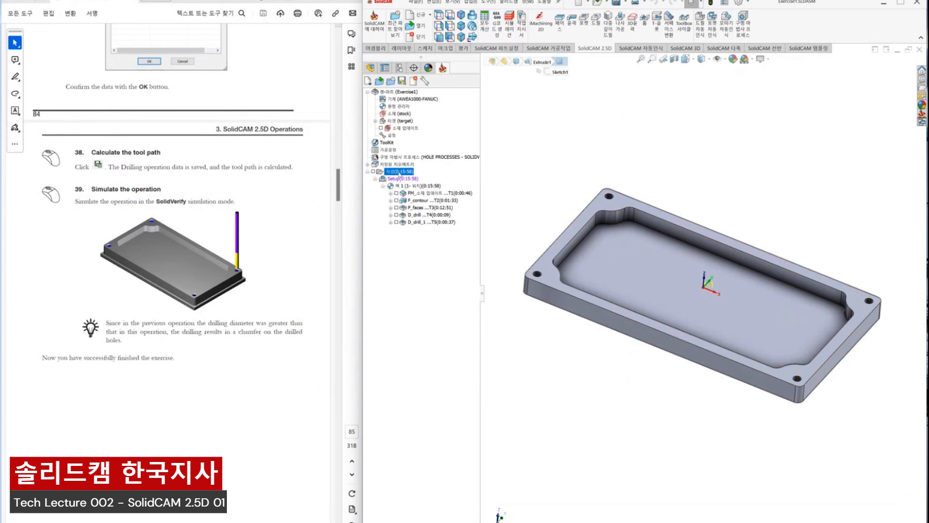
{"action": "right_click", "coordinate": [398, 173]}
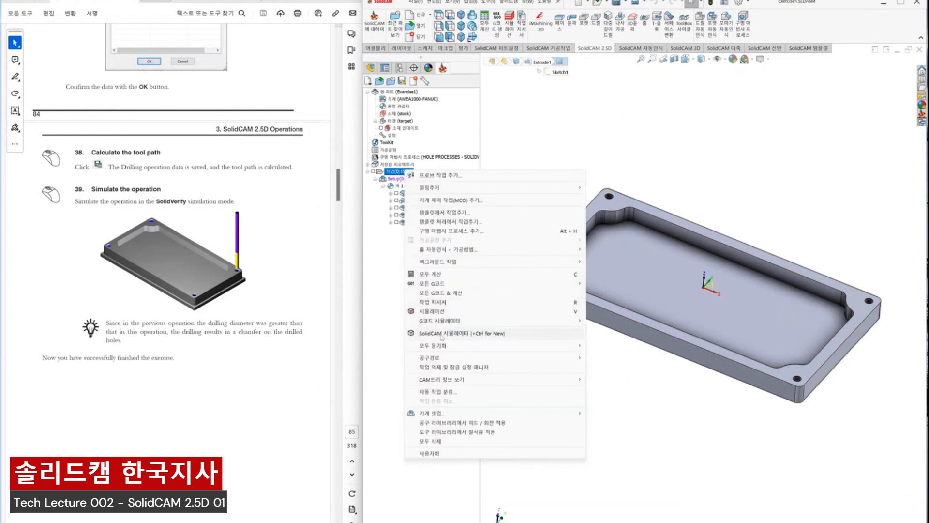
{"action": "left_click", "coordinate": [441, 335]}
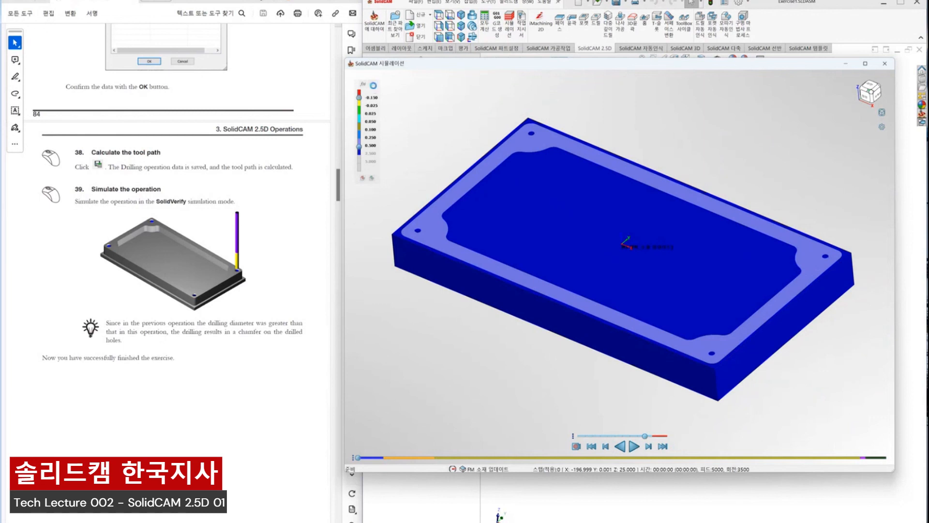
{"action": "left_click", "coordinate": [634, 446]}
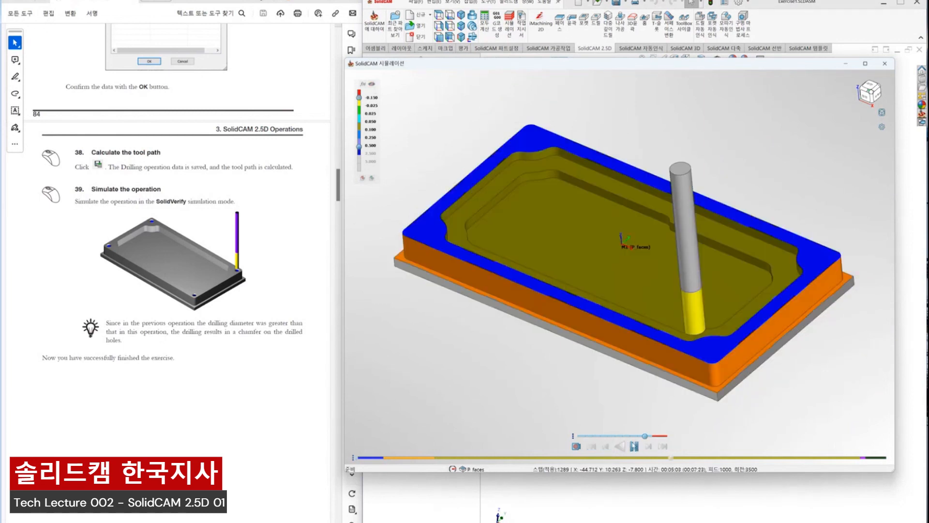
{"action": "middle_click_drag", "start_coordinate": [577, 308], "coordinate": [491, 170]}
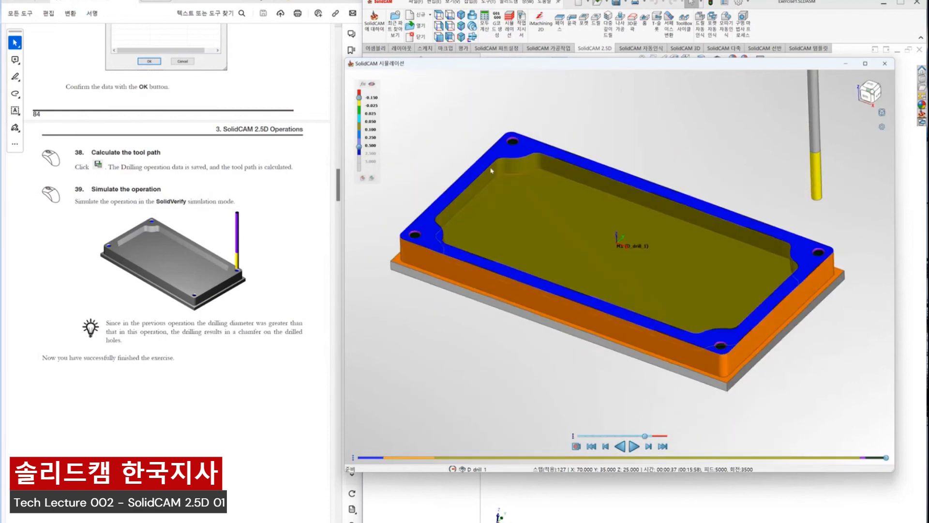
{"action": "left_click", "coordinate": [373, 85]}
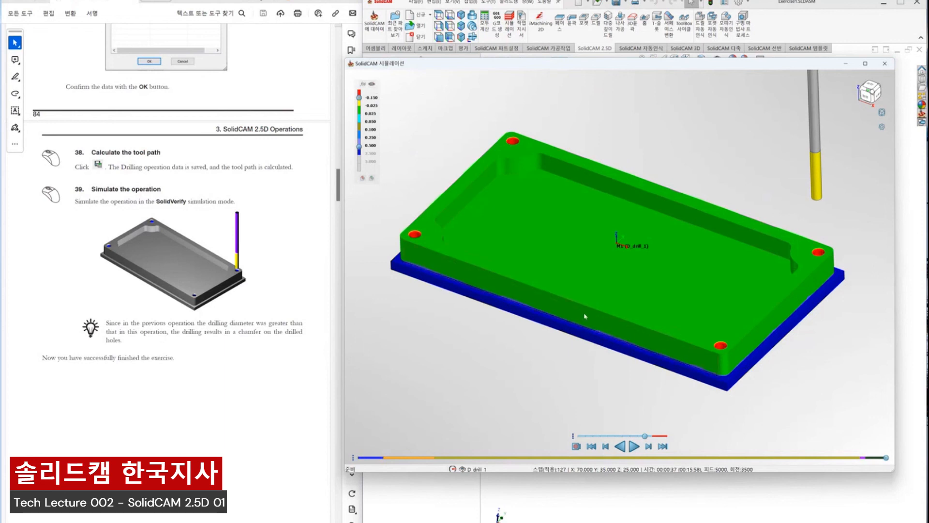
{"action": "mouse_move", "coordinate": [584, 316]}
{"action": "middle_mouse_down"}
{"action": "mouse_move", "coordinate": [591, 360]}
{"action": "mouse_move", "coordinate": [586, 318]}
{"action": "middle_mouse_up"}
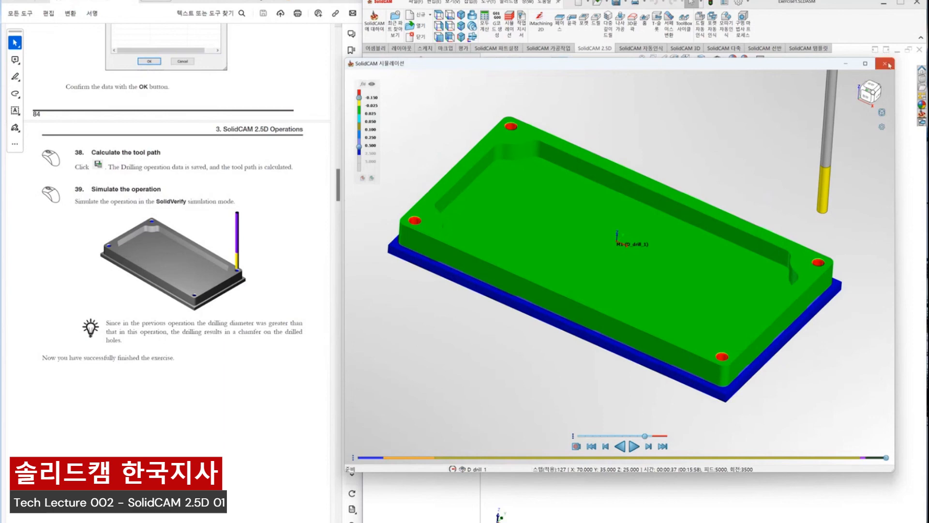
{"action": "left_click", "coordinate": [885, 64]}
- Read the manual's introduction to Exercise #3: Cover Machining, examining the cover part and its vice setups
{"action": "scroll", "coordinate": [237, 334], "scroll_direction": "down", "scroll_amount": 9}
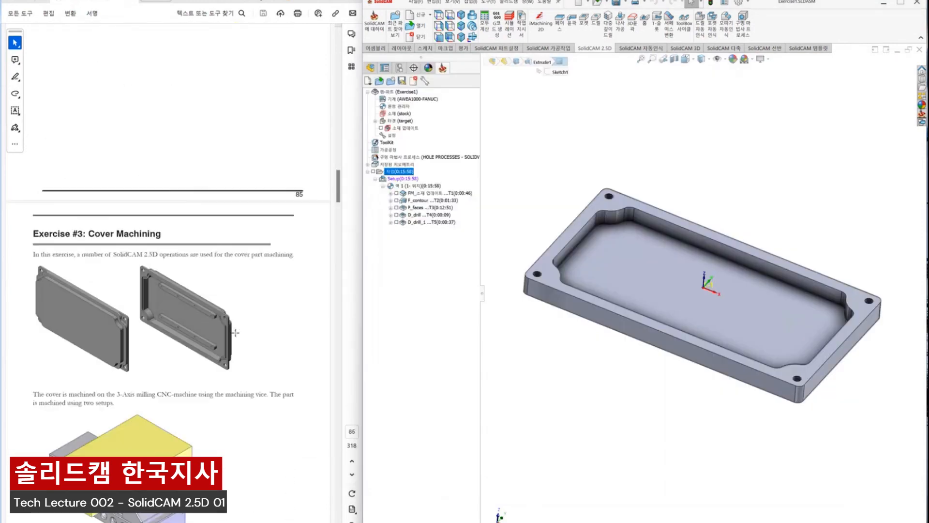
{"action": "scroll", "coordinate": [236, 332], "scroll_direction": "down", "scroll_amount": 3}
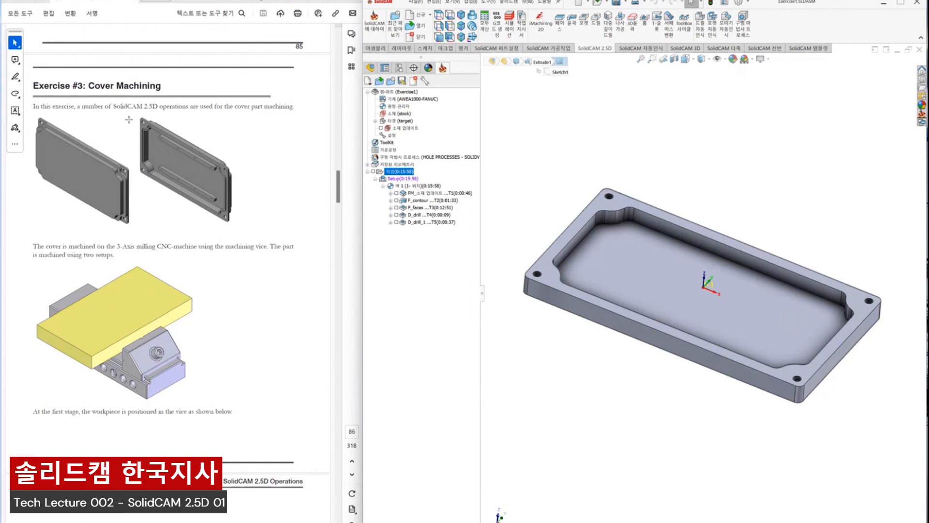
{"action": "scroll", "coordinate": [228, 245], "scroll_direction": "down", "scroll_amount": 2}
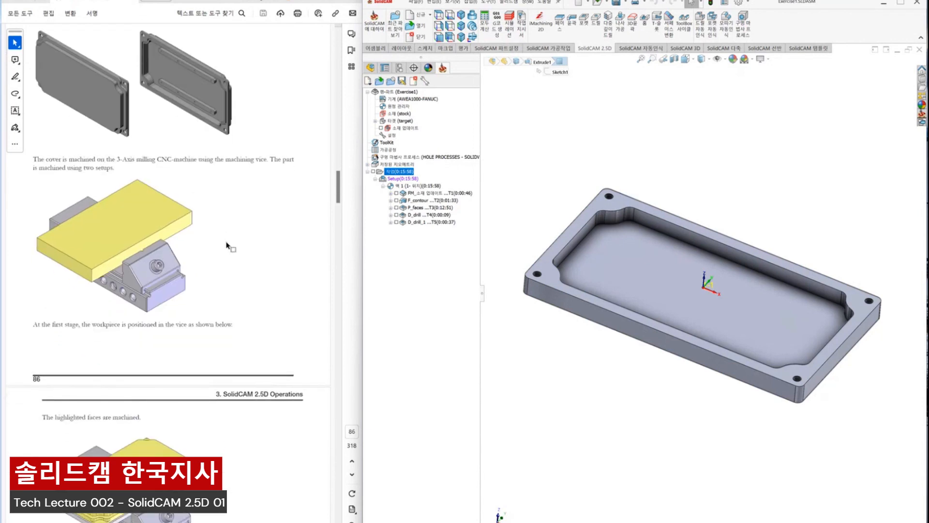
{"action": "scroll", "coordinate": [227, 246], "scroll_direction": "down", "scroll_amount": 6}
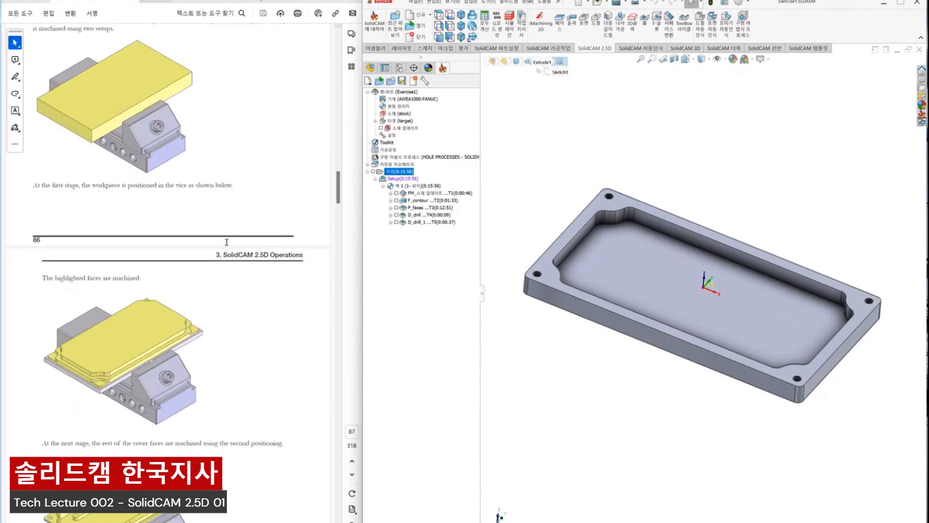